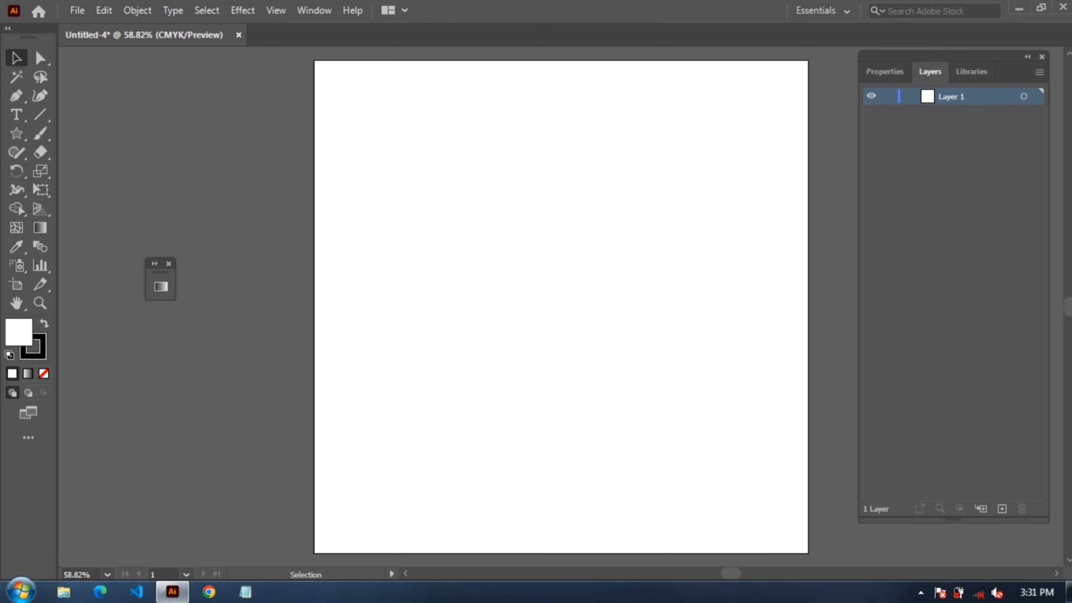
- Show the rulers and draw a rectangle covering the whole artboard in outline view
key(ctrl+r)
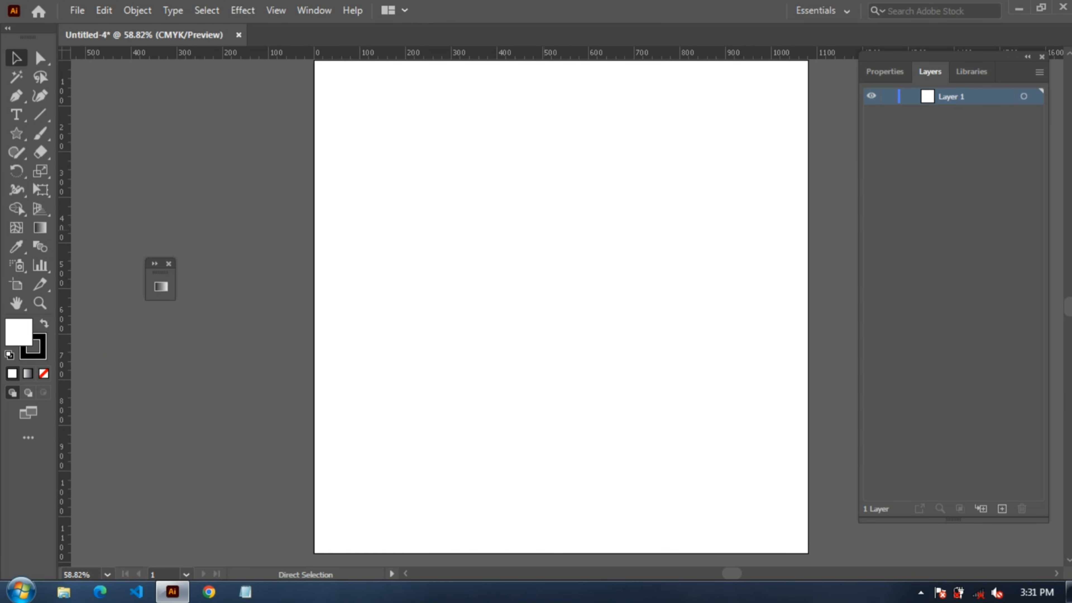
key(ctrl+minus)
key(ctrl+y)
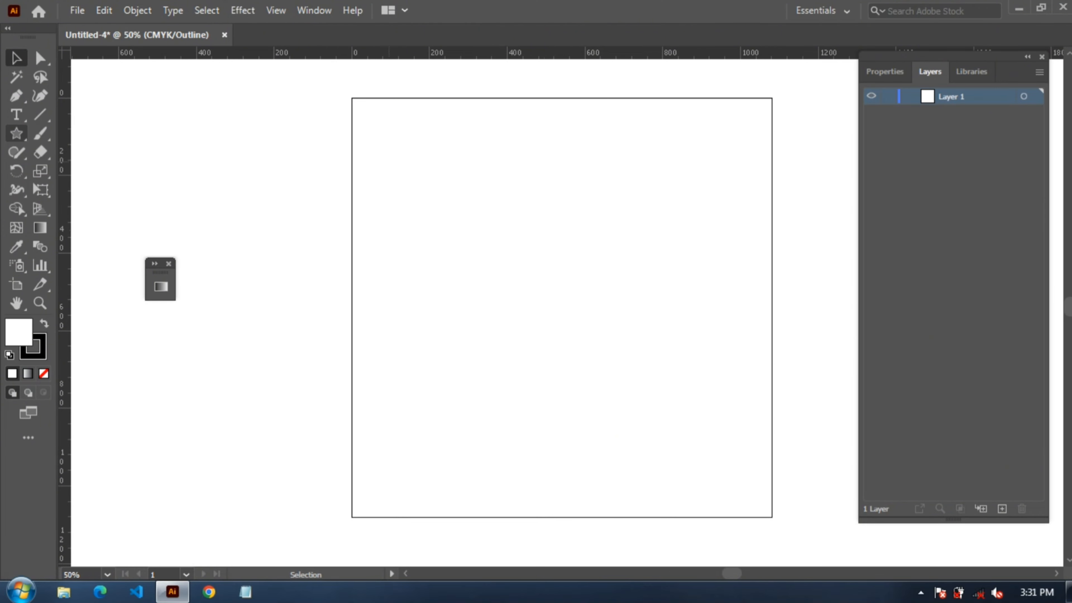
click(16, 133)
click(95, 134)
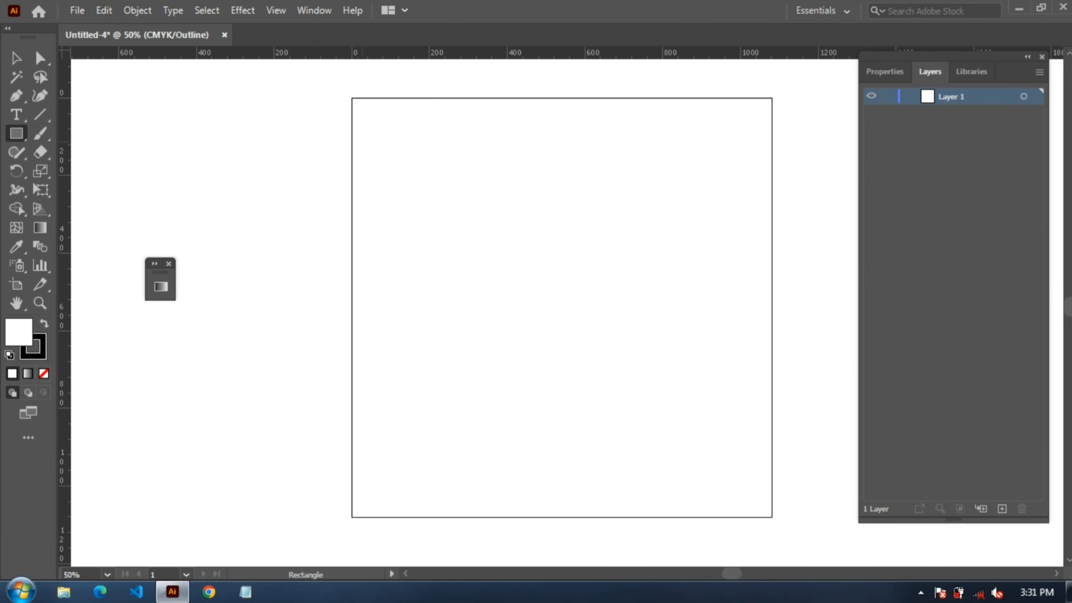
drag(351, 98, 773, 517)
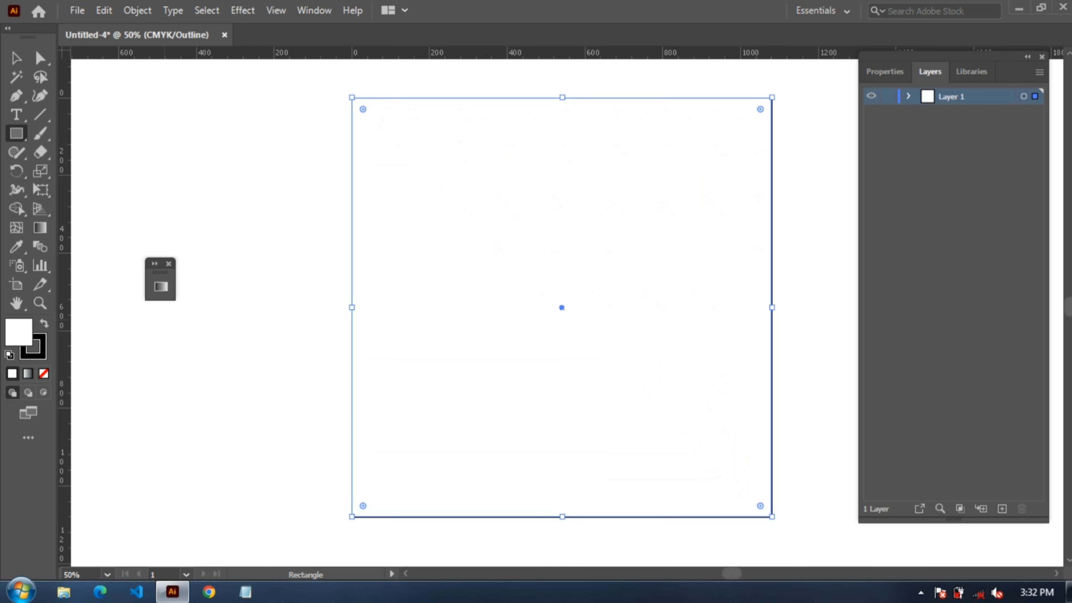
- Place vertical and horizontal guides at the artboard's centre, edges and inner margins, and return to preview mode
drag(64, 307, 562, 308)
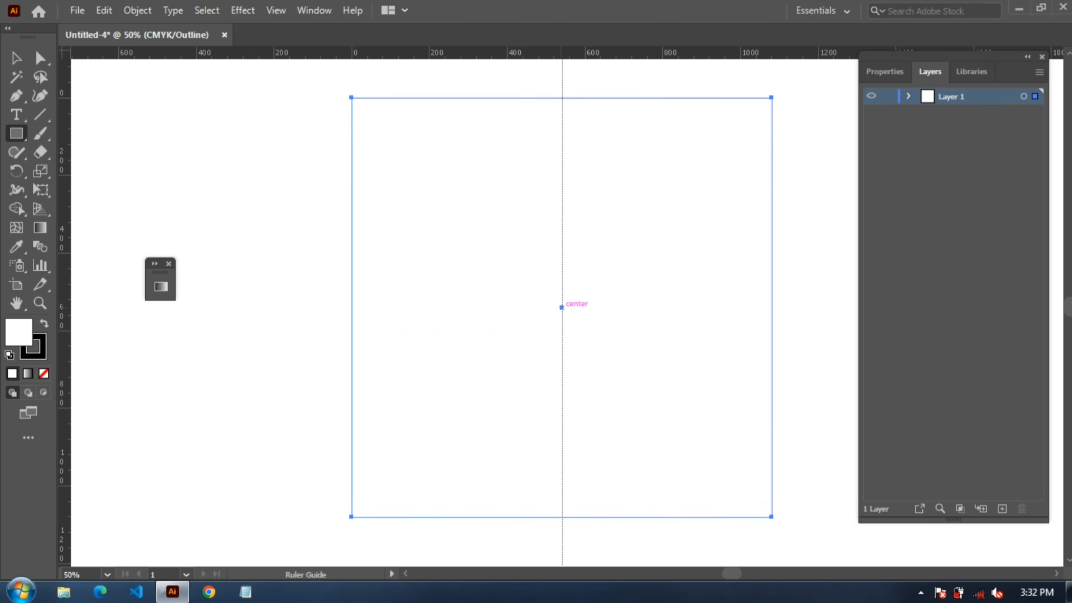
drag(63, 278, 351, 279)
drag(64, 333, 772, 334)
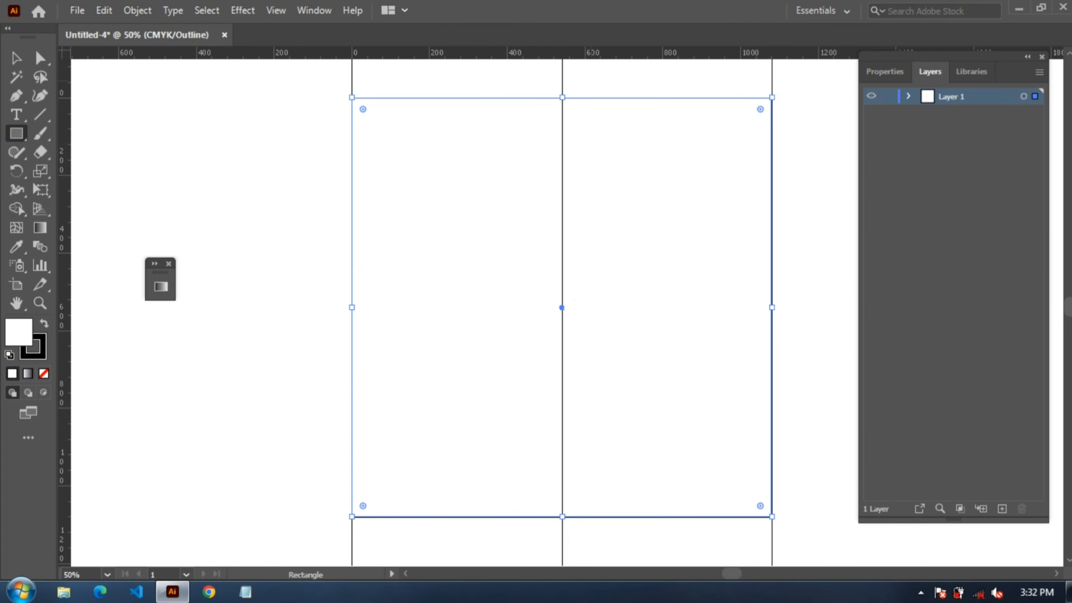
drag(561, 55, 592, 517)
key(ctrl+y)
key(v)
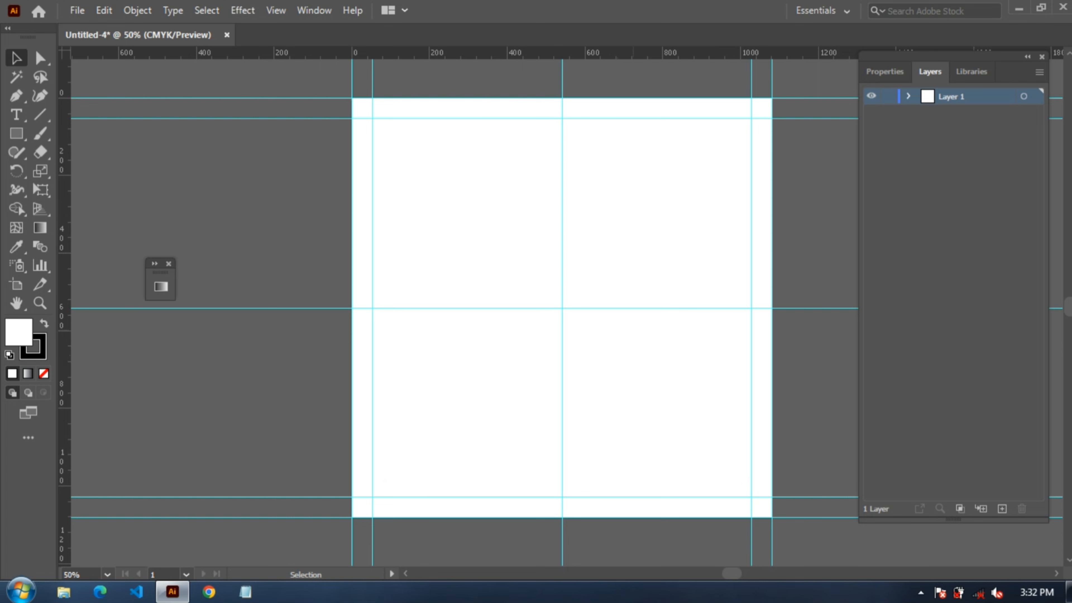
- Add the point text "Prof" in the artboard's upper left area and set its font size to 72 pt
key(t)
click(409, 172)
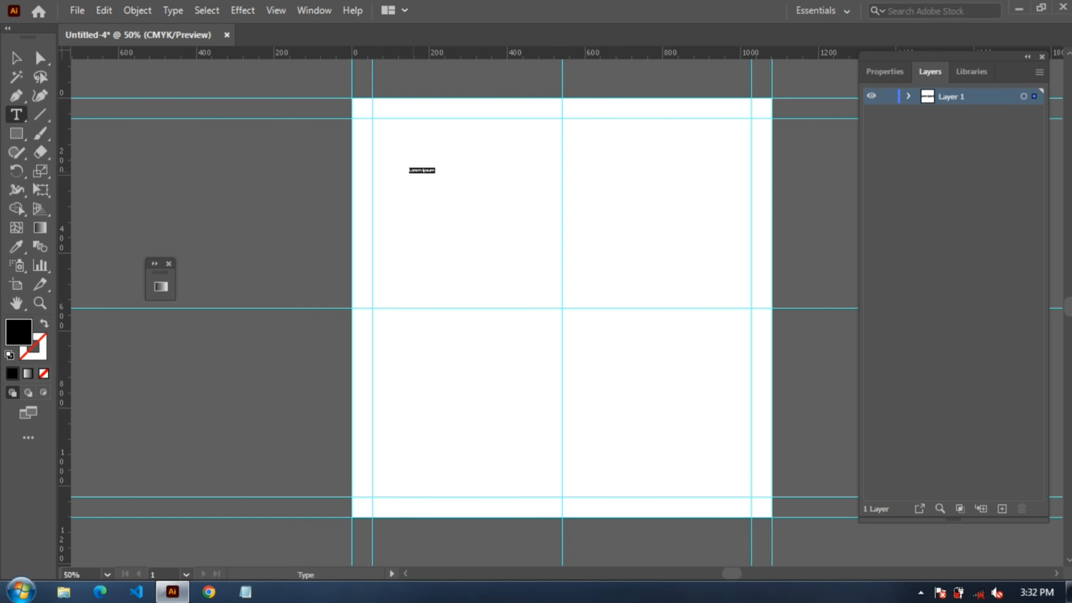
text(Prof)
key(ctrl+a)
click(885, 72)
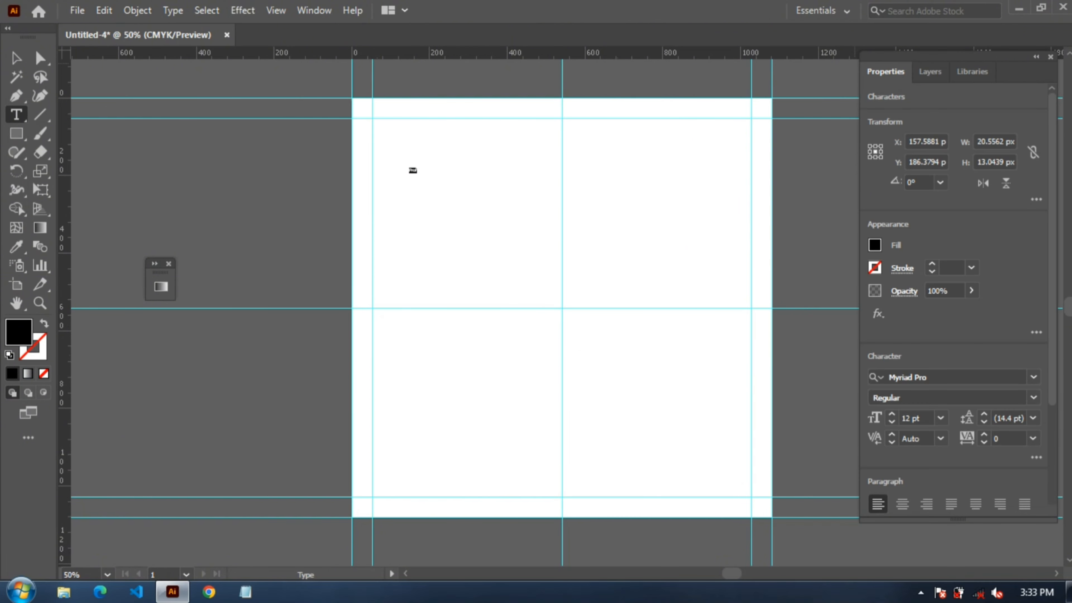
click(940, 418)
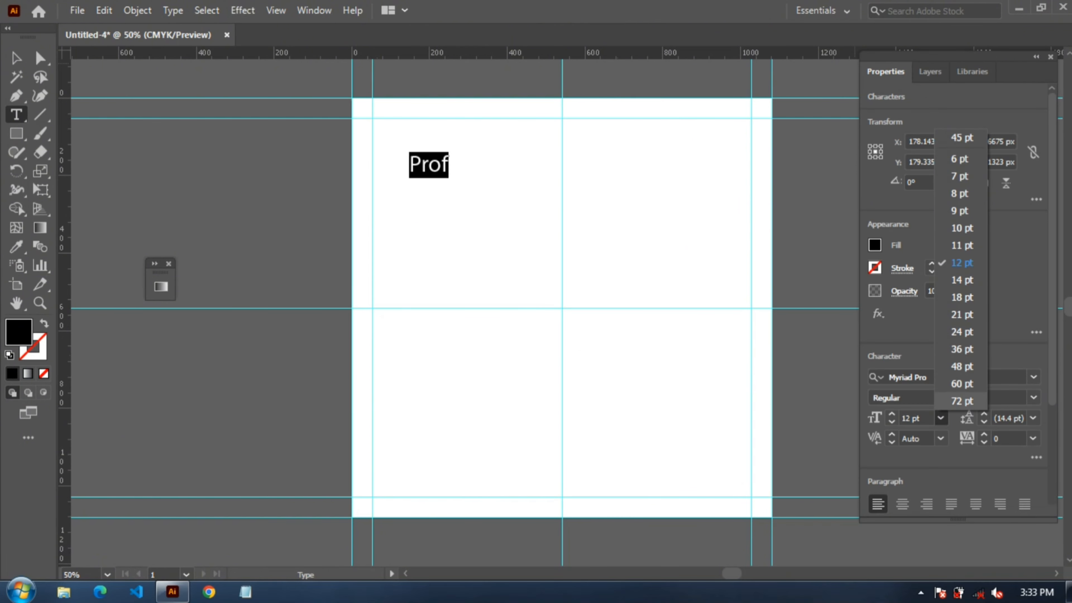
click(958, 400)
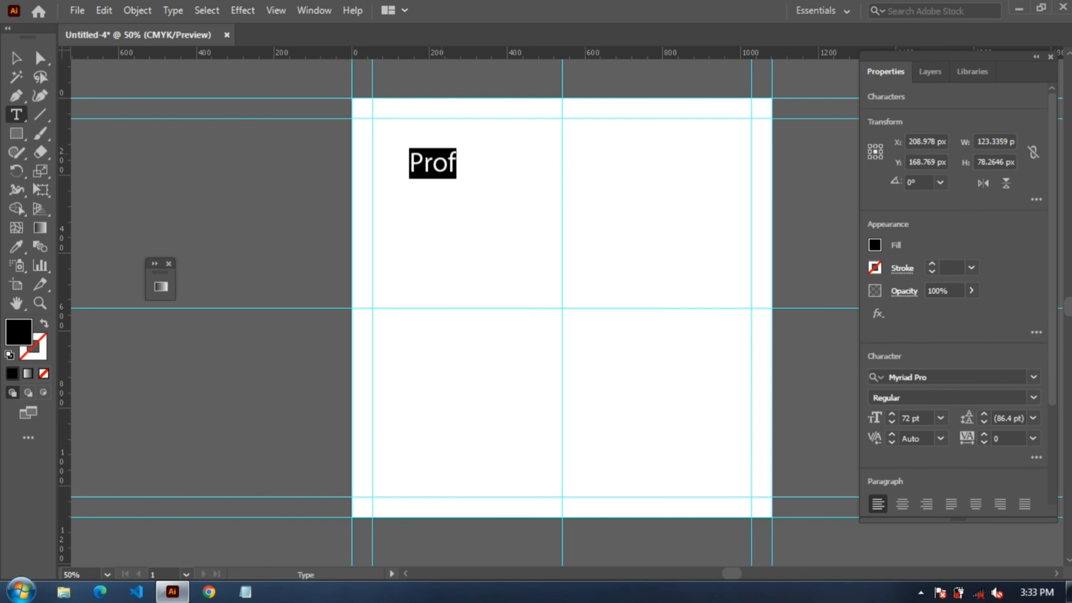
- Replace the text with the headline "Need A Professional Website?", breaking the line before "Website?"
click(456, 164)
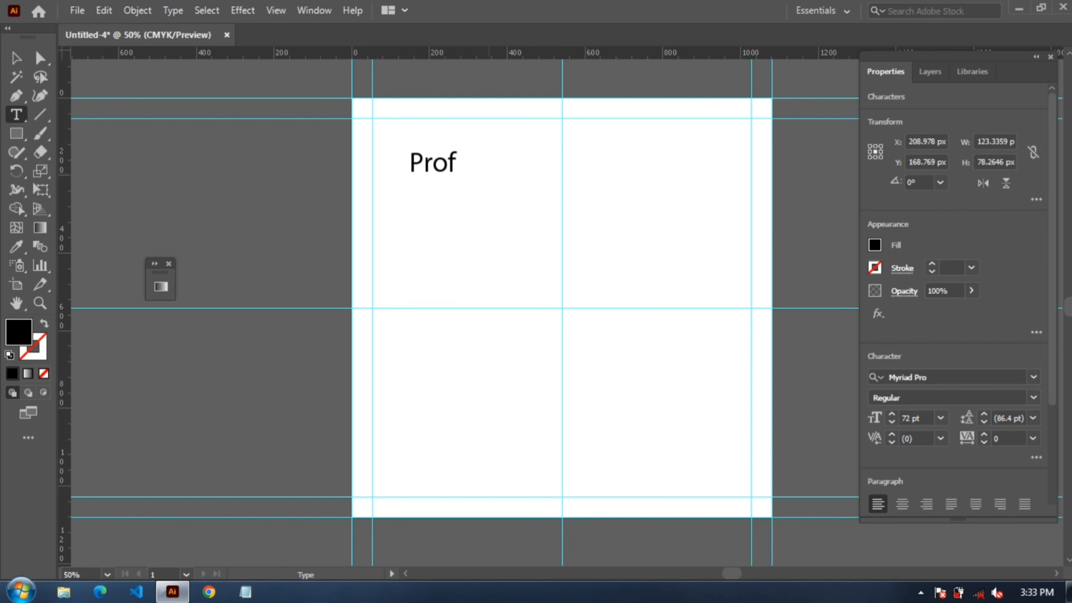
key(ctrl+a)
text(Profe)
key(BackSpace)
key(BackSpace)
key(BackSpace)
key(BackSpace)
key(BackSpace)
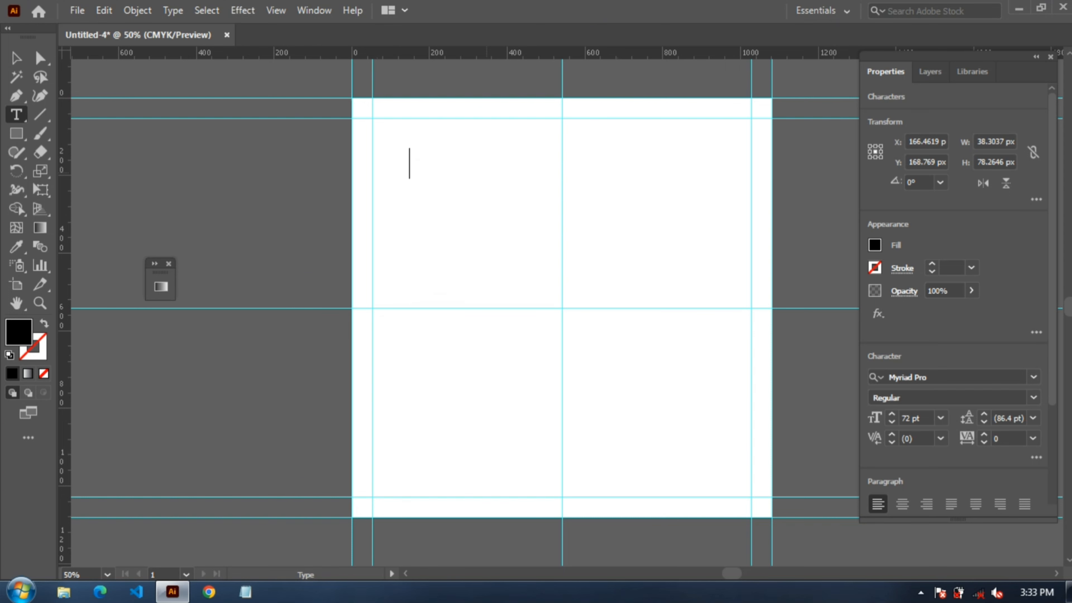
text(Need )
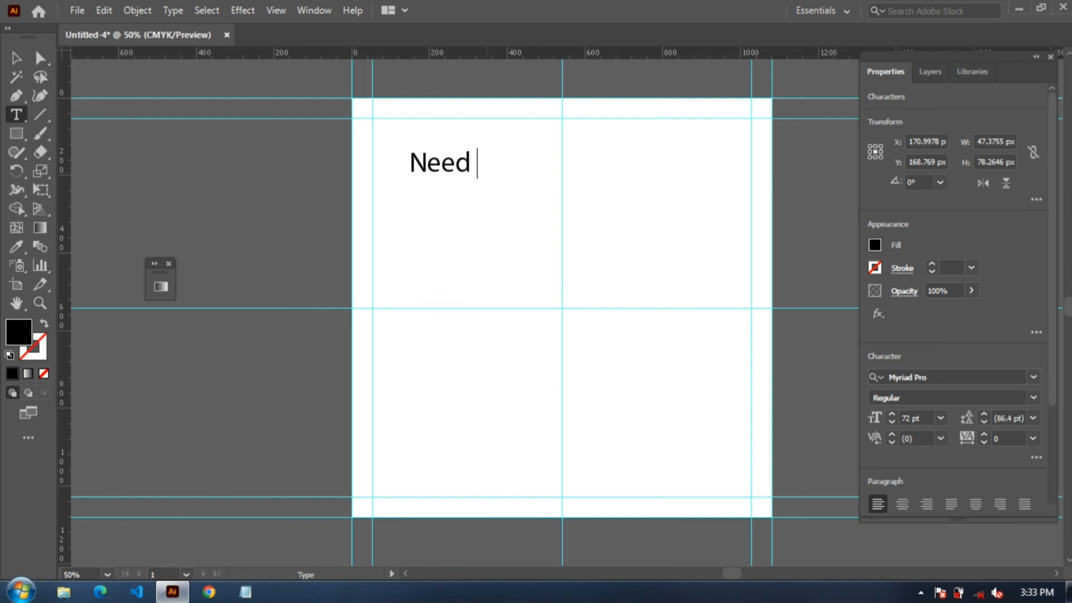
text(A Profe)
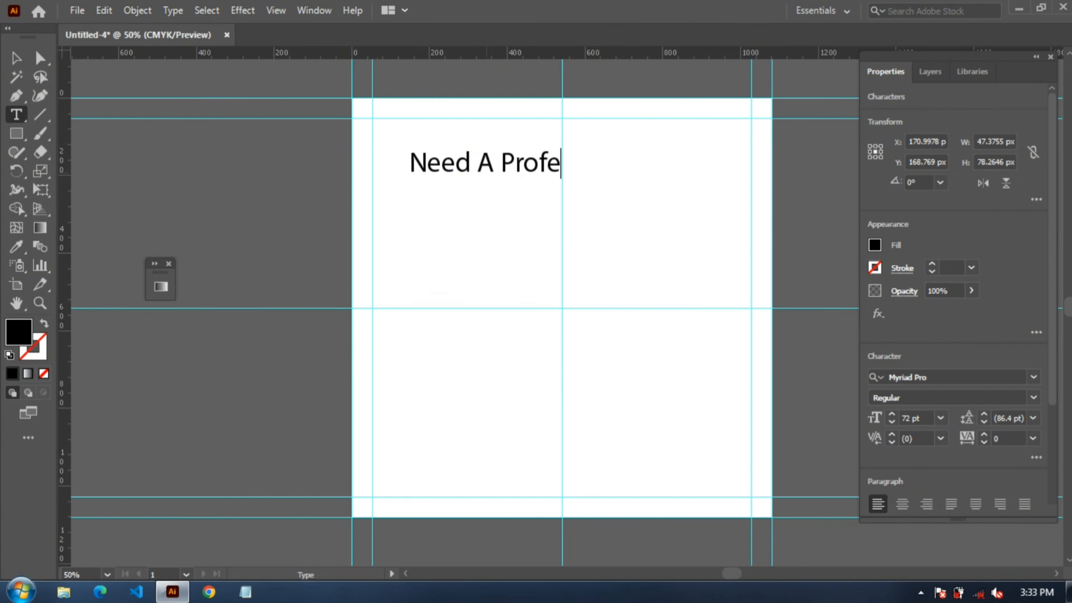
text(ssional )
text(Website)
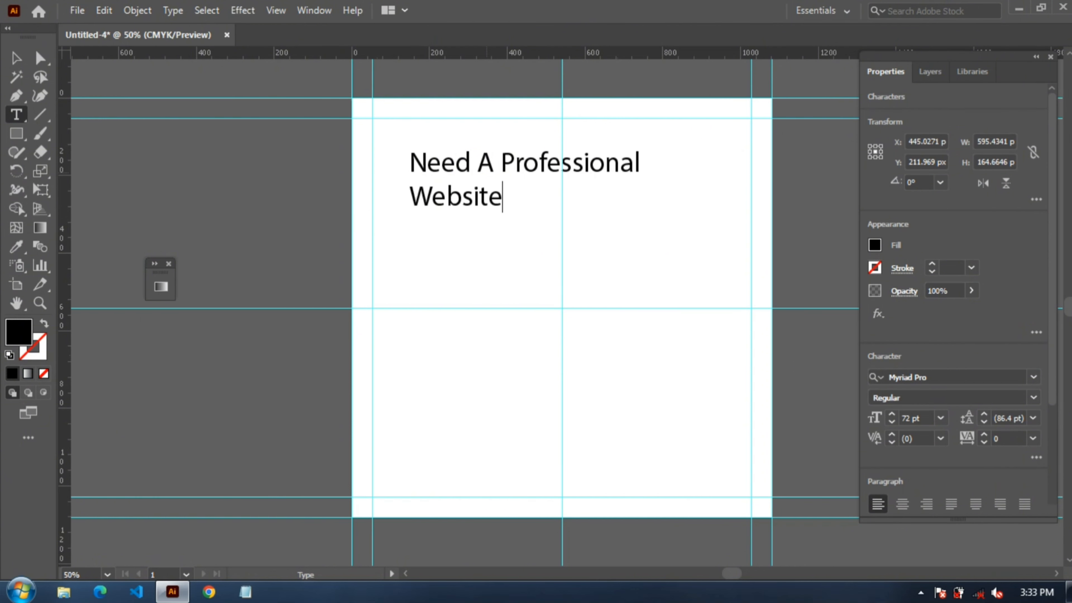
text(?)
key(Escape)
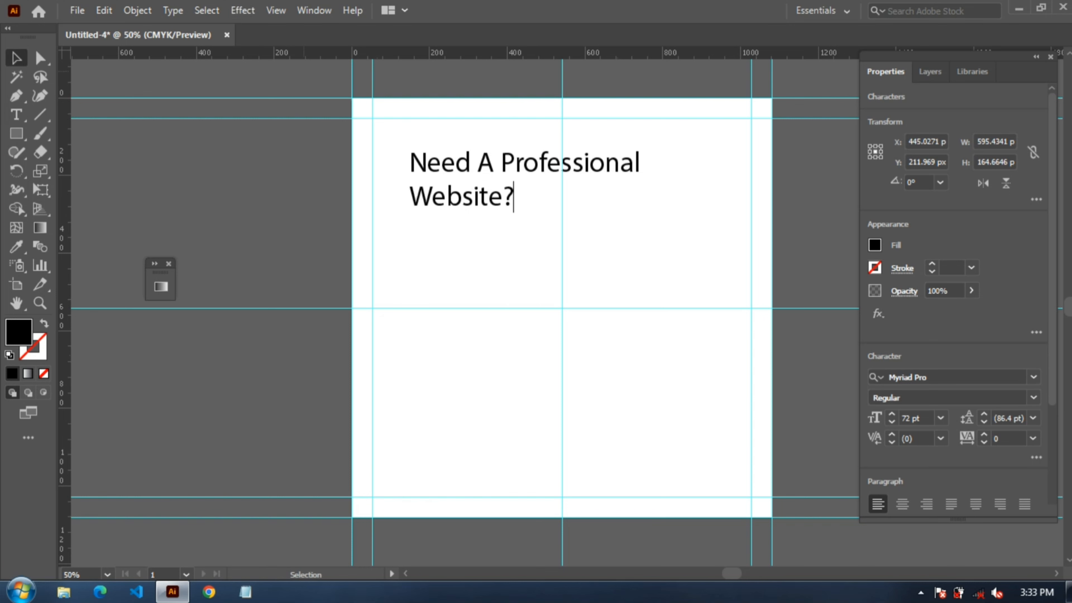
- Duplicate the headline twice below the original and replace the middle copy's text with the first line "Are you a business in need &"
drag(450, 169, 260, 389)
key(t)
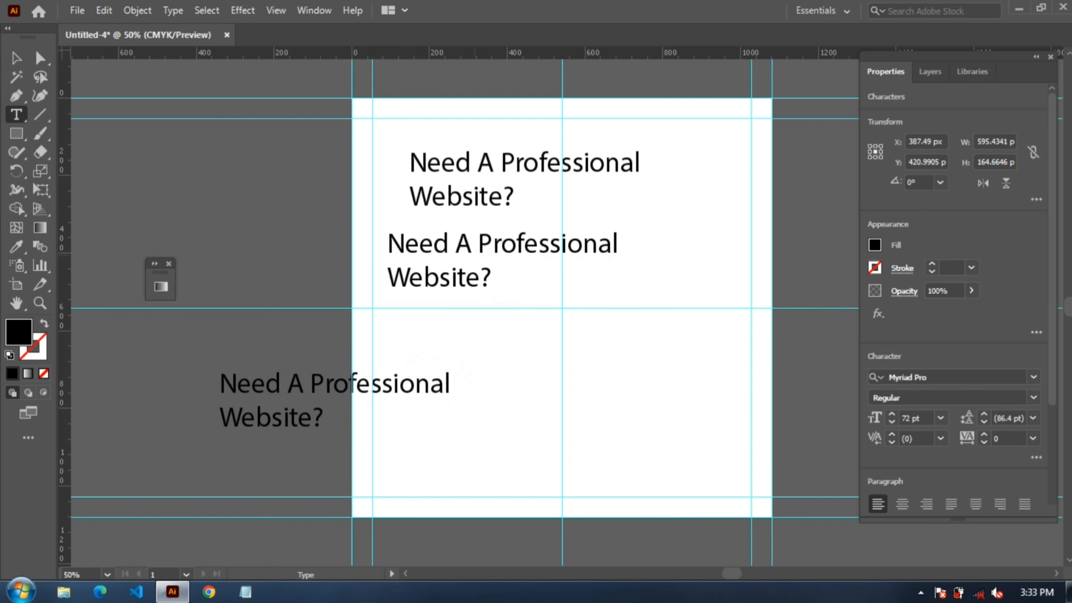
key(ctrl+a)
text(Ar)
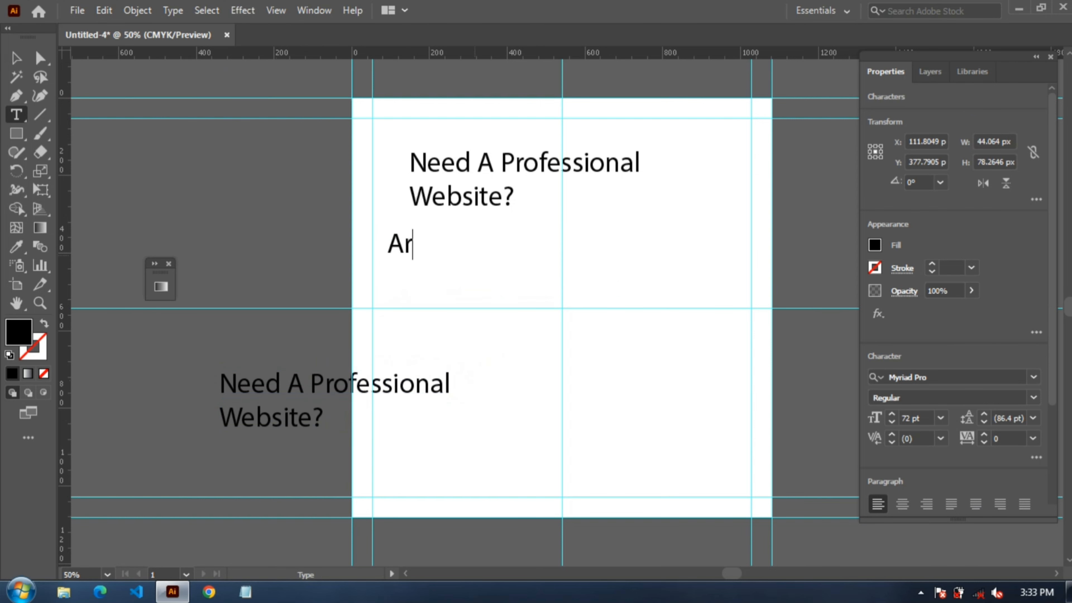
text(e you loo)
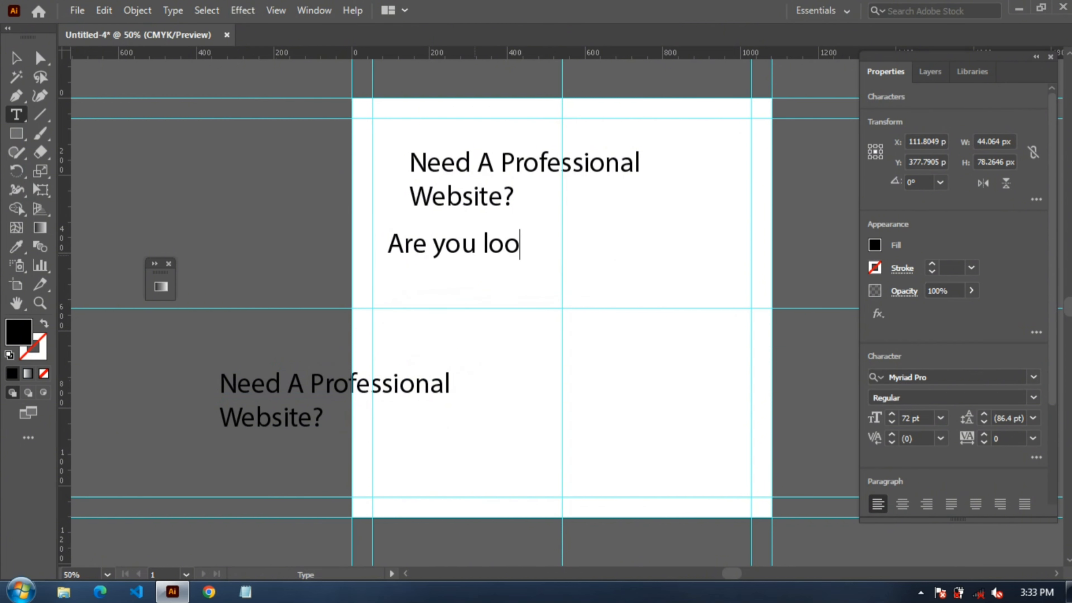
key(BackSpace)
key(BackSpace)
key(BackSpace)
text(a bu)
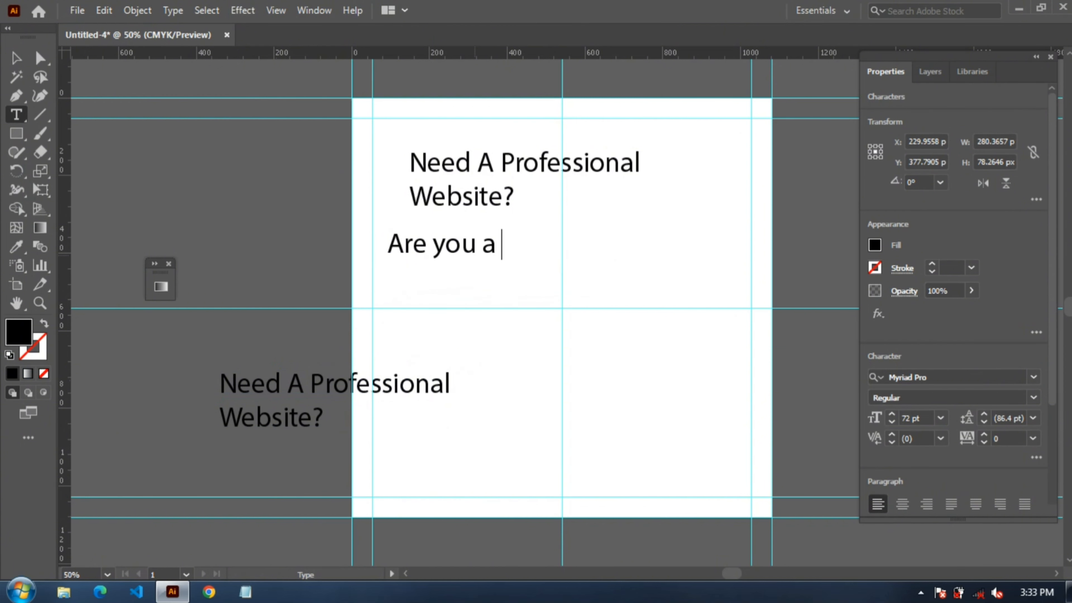
key(BackSpace)
text(busi)
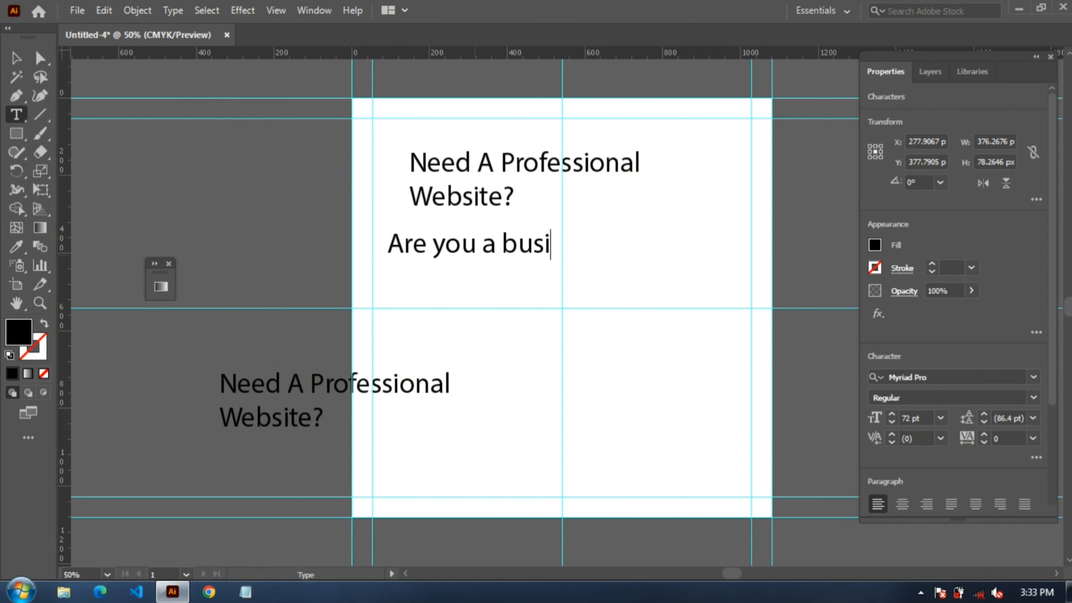
text(nes in)
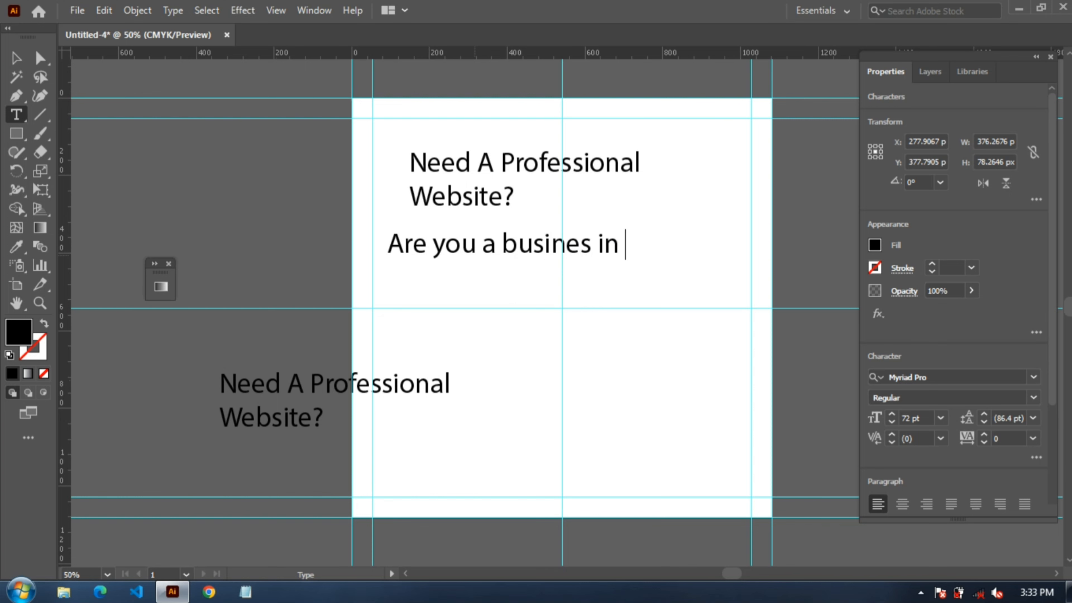
key(BackSpace)
key(BackSpace)
key(BackSpace)
text(s i)
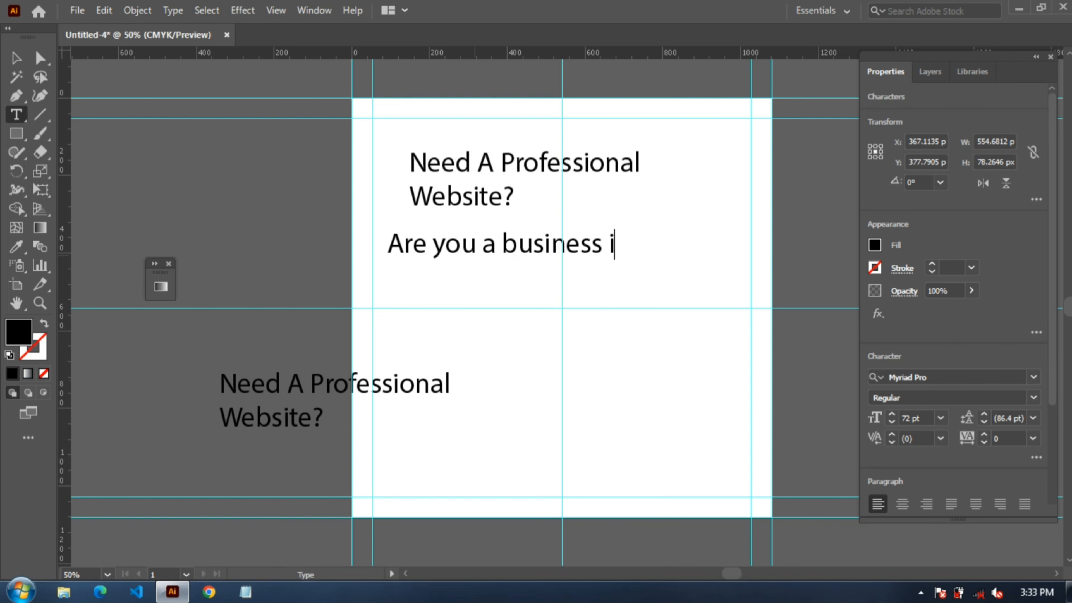
text(n need )
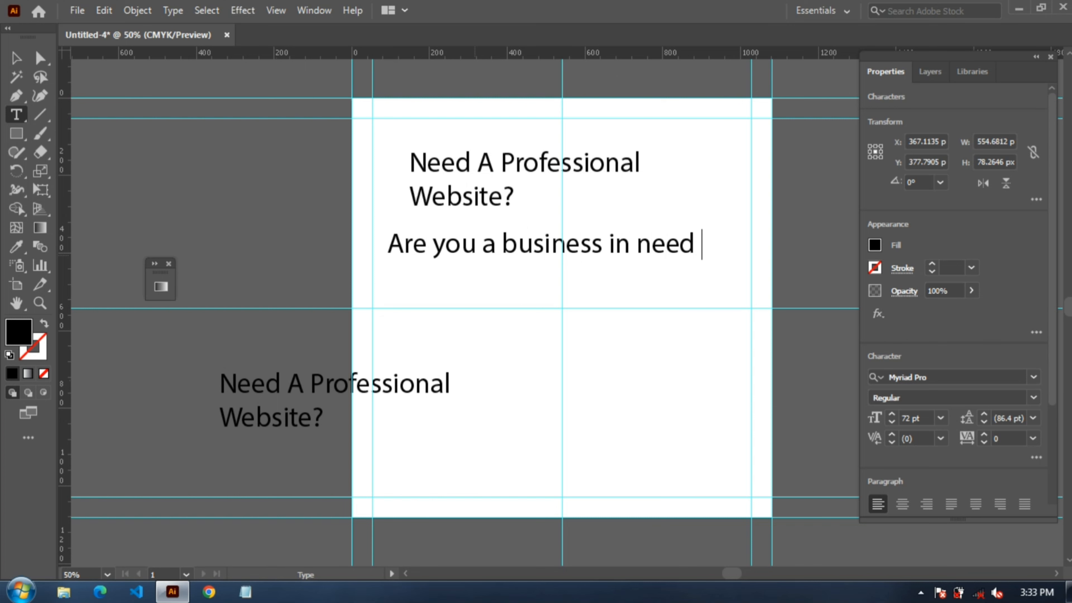
text(&)
key(Return)
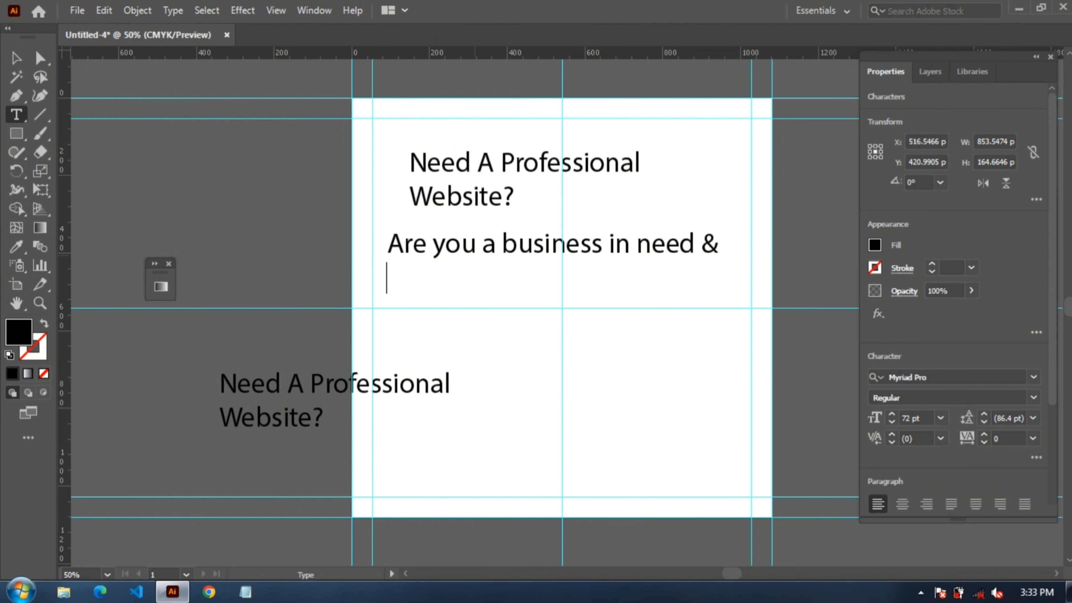
- Add the second line "looking to enhance your" to the middle text block
text(looking for)
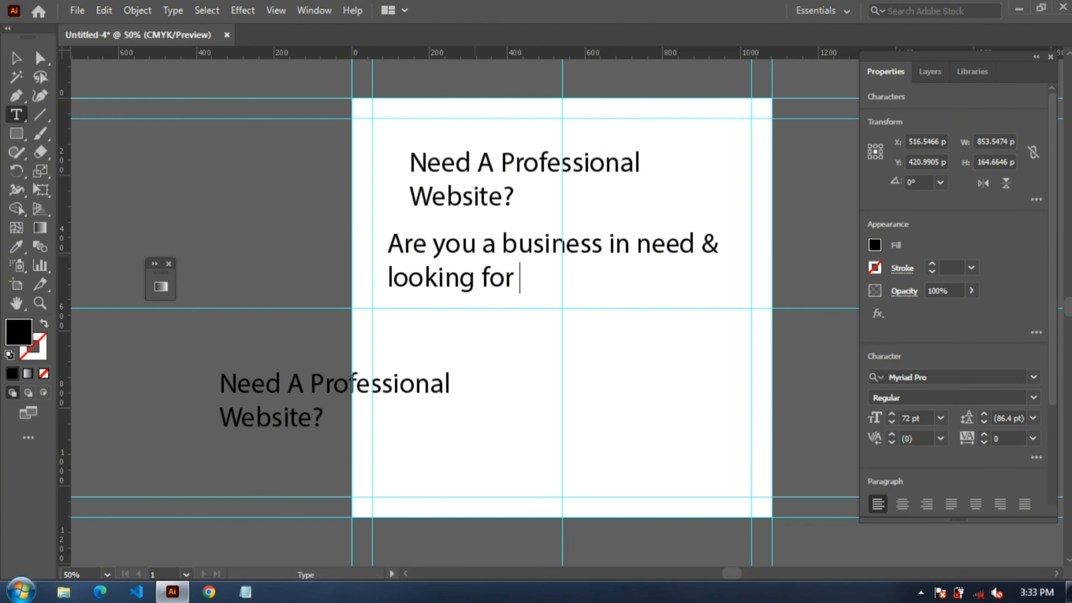
key(BackSpace)
key(BackSpace)
key(BackSpace)
key(BackSpace)
text(to en)
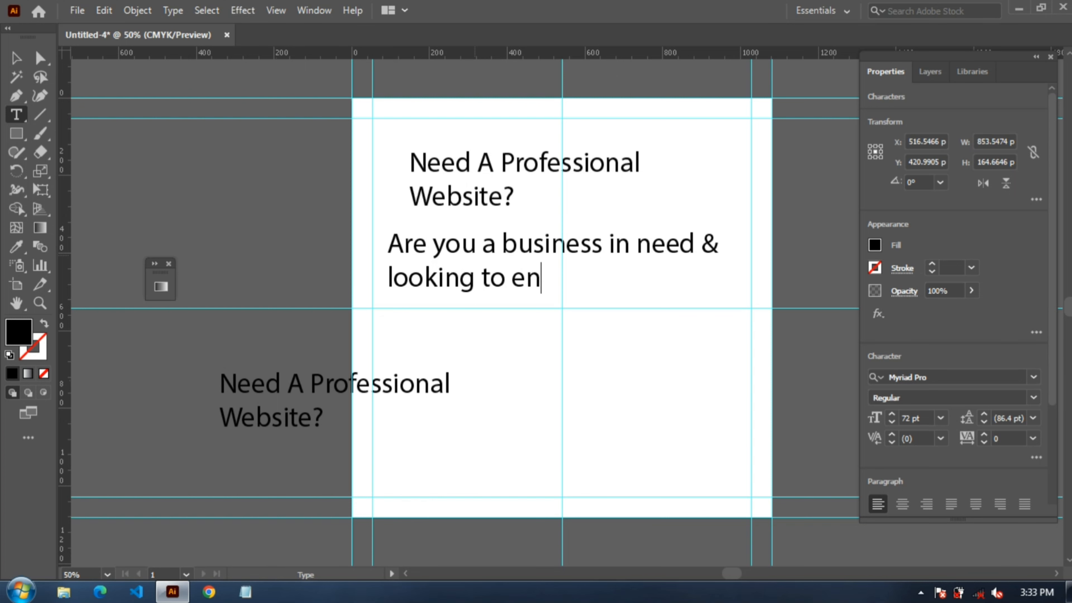
text(hance )
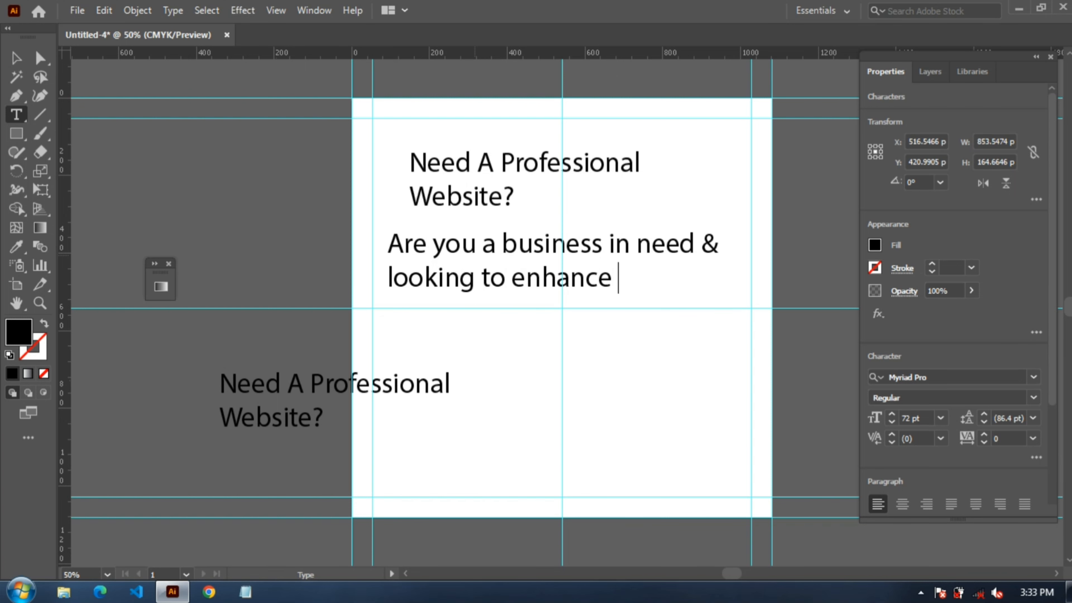
text(your)
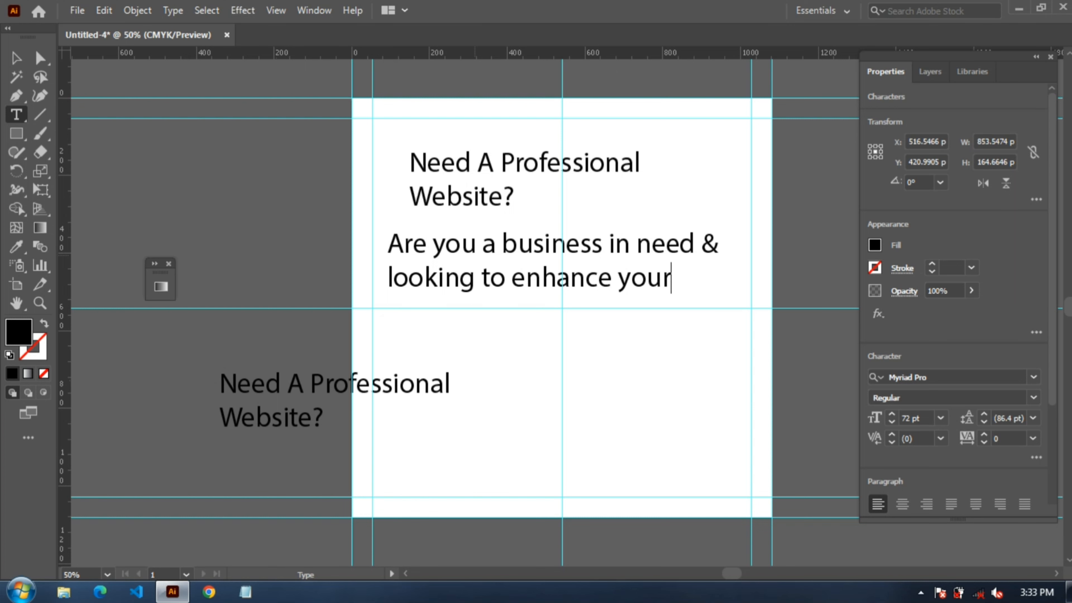
- Add the third line "online presence?" to the middle text block and finish editing the text
key(Return)
text(p)
key(BackSpace)
text(online)
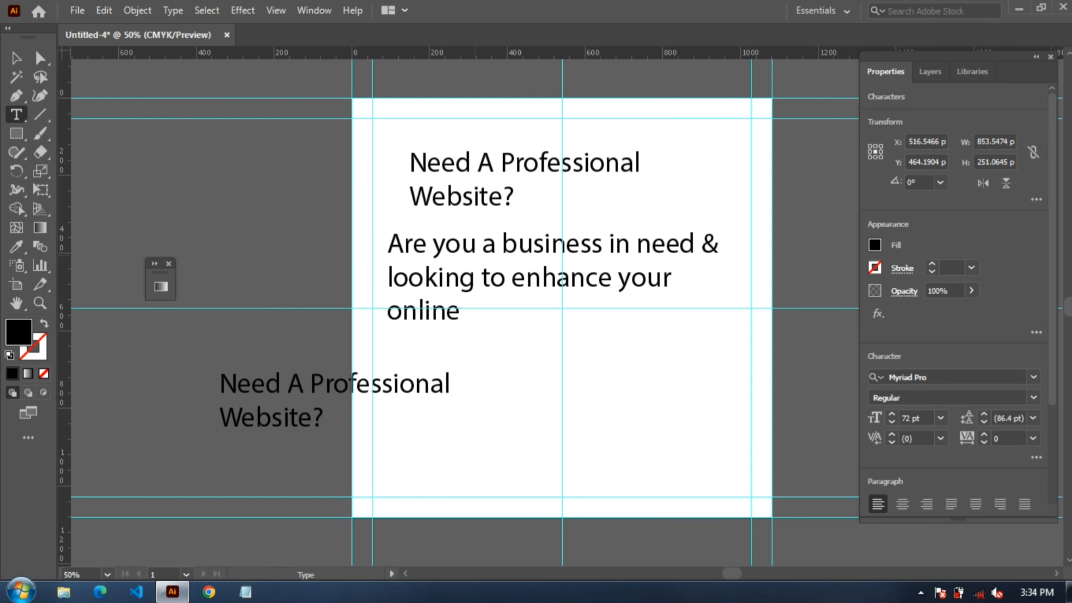
text( pres)
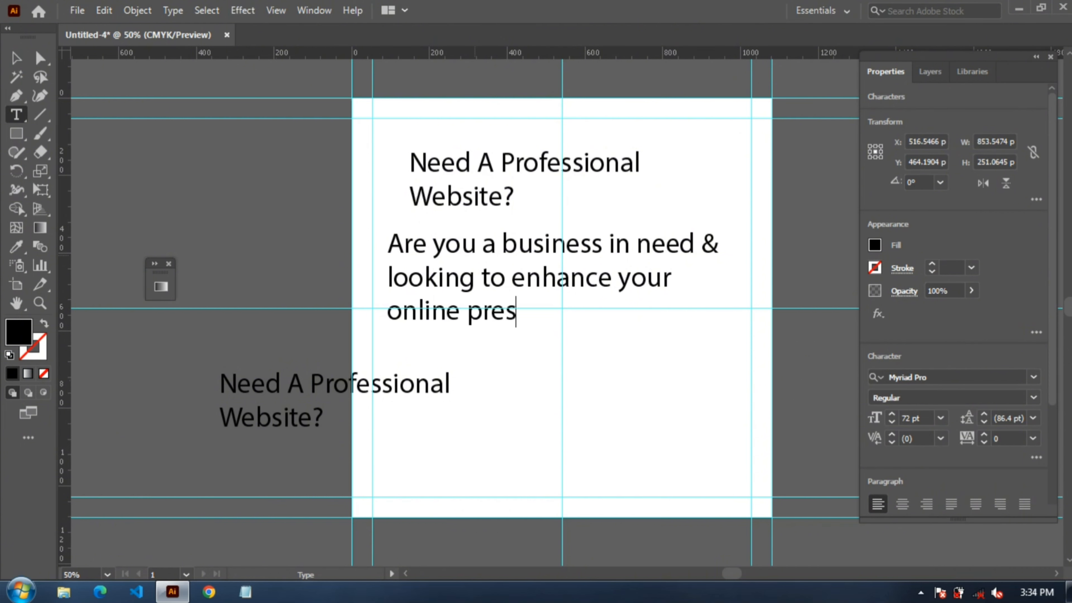
text(ense)
key(BackSpace)
key(BackSpace)
text(ce)
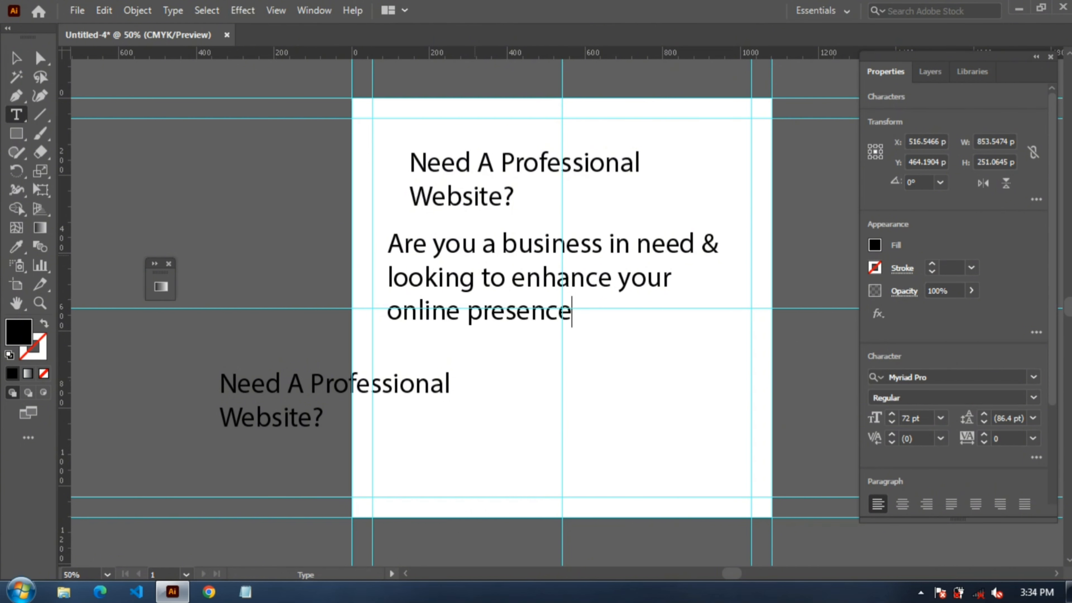
text(?)
click(16, 58)
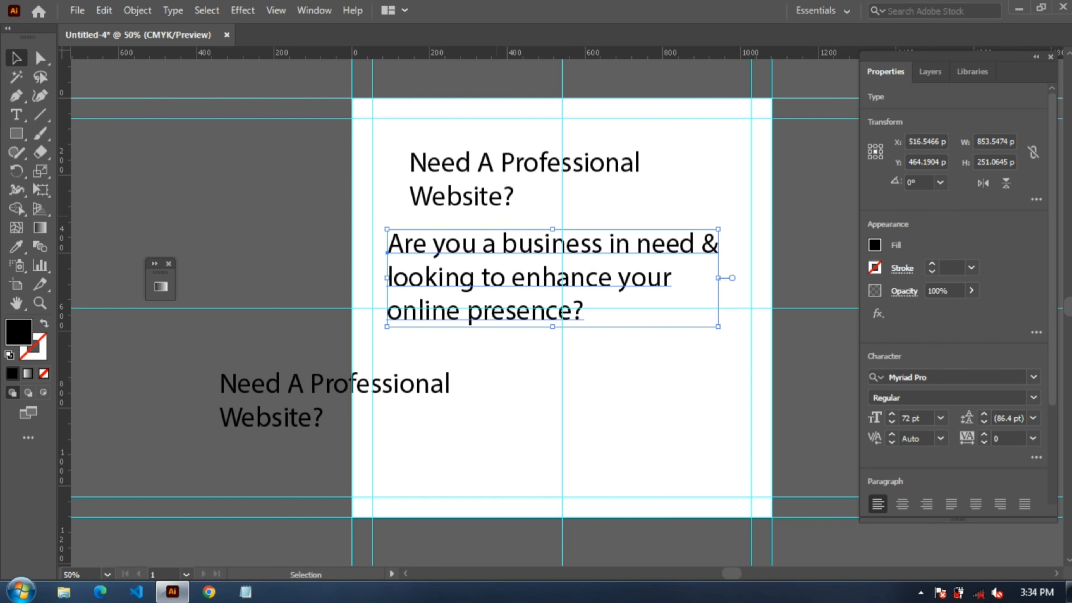
- Move the headline, the middle text and the lower headline copy to the artboard's left margin guide
drag(514, 188, 471, 158)
drag(510, 278, 496, 249)
drag(308, 383, 460, 384)
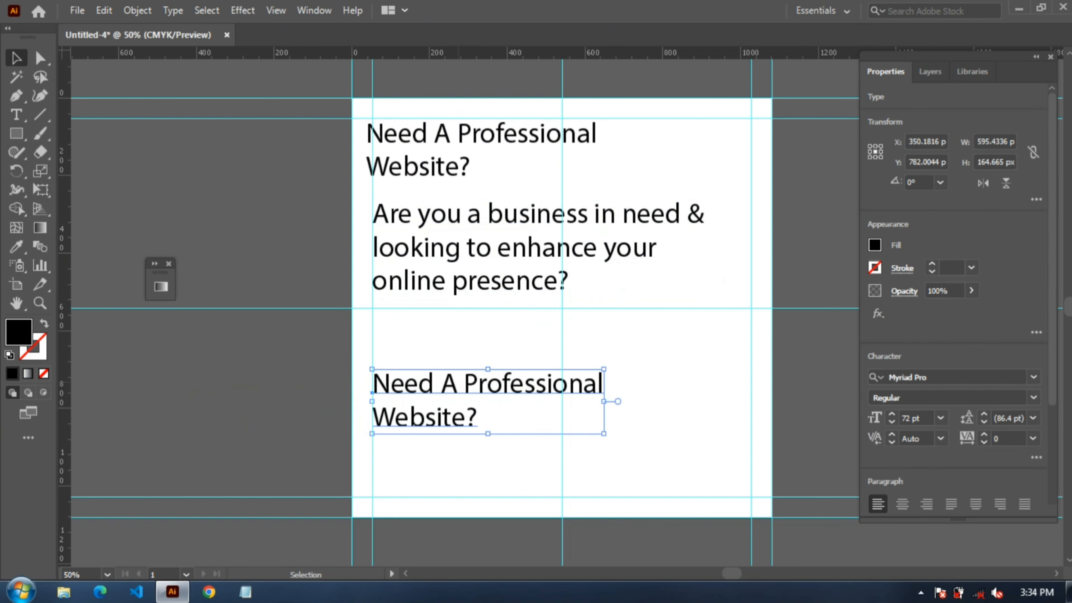
- Replace the lower headline copy's text with "Business Email Setup"
double_click(460, 383)
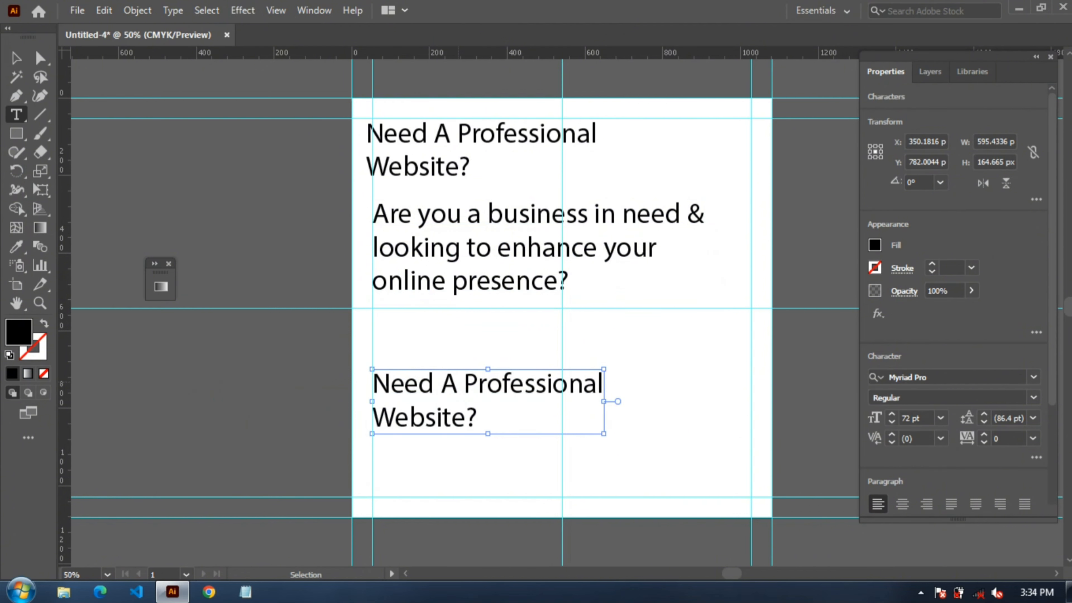
key(ctrl+a)
text(Bi)
key(BackSpace)
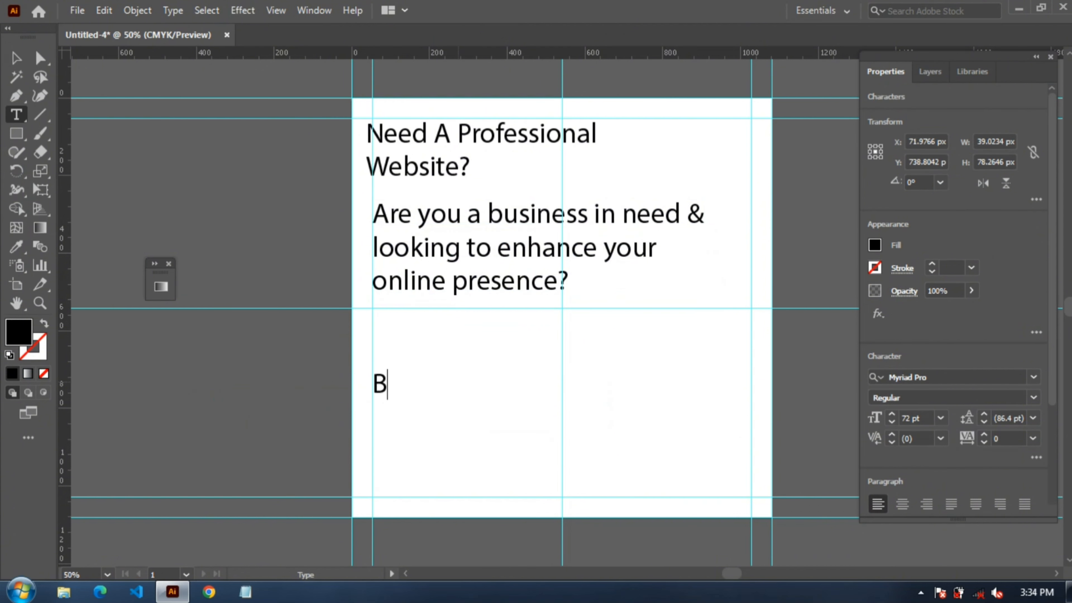
text(usiness E)
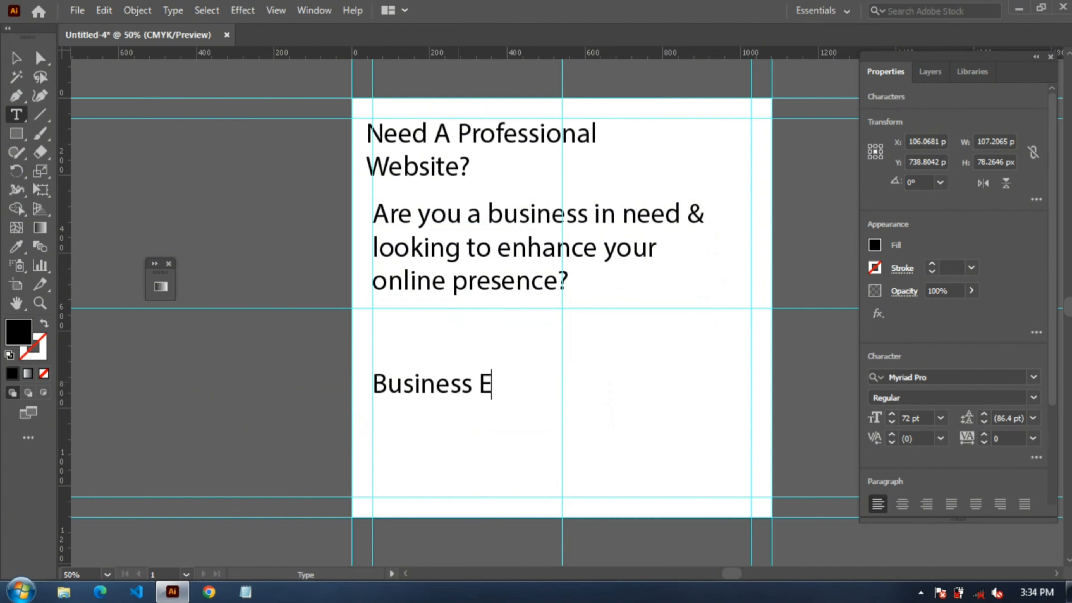
text(mail Setup)
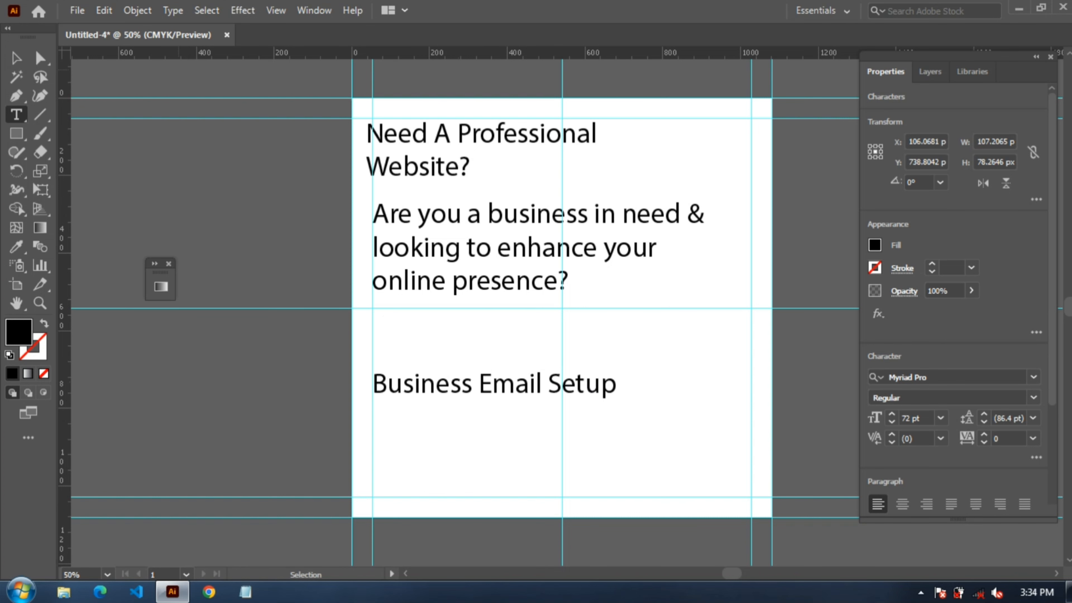
key(Escape)
- Place "Business Email Setup" directly under the body text, with a copy below it reading "3 to 7 Pages Site"
drag(462, 383, 463, 323)
drag(491, 425, 490, 391)
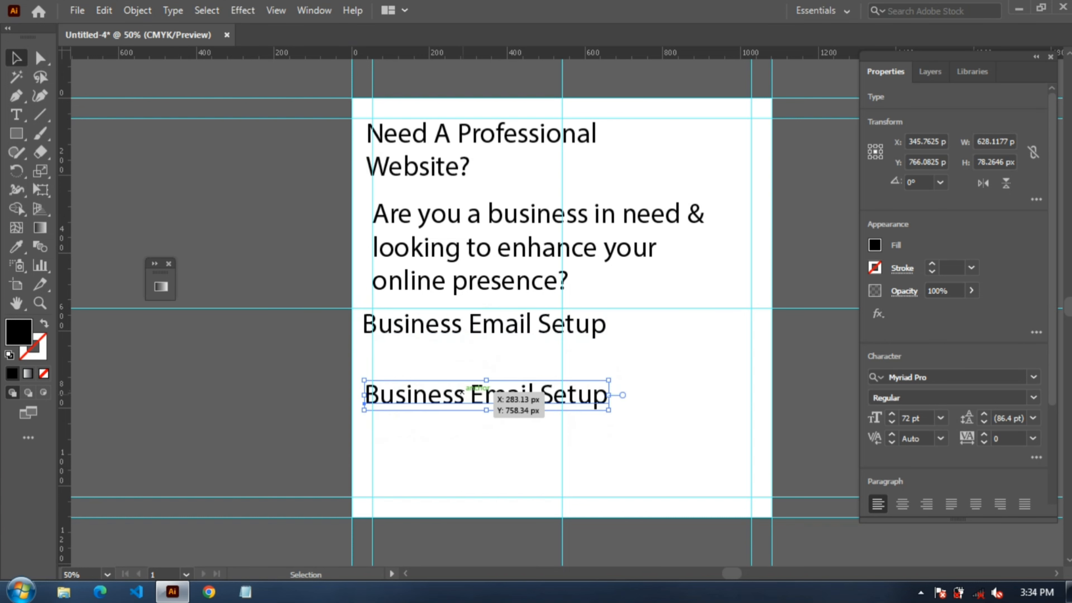
triple_click(491, 392)
text(3)
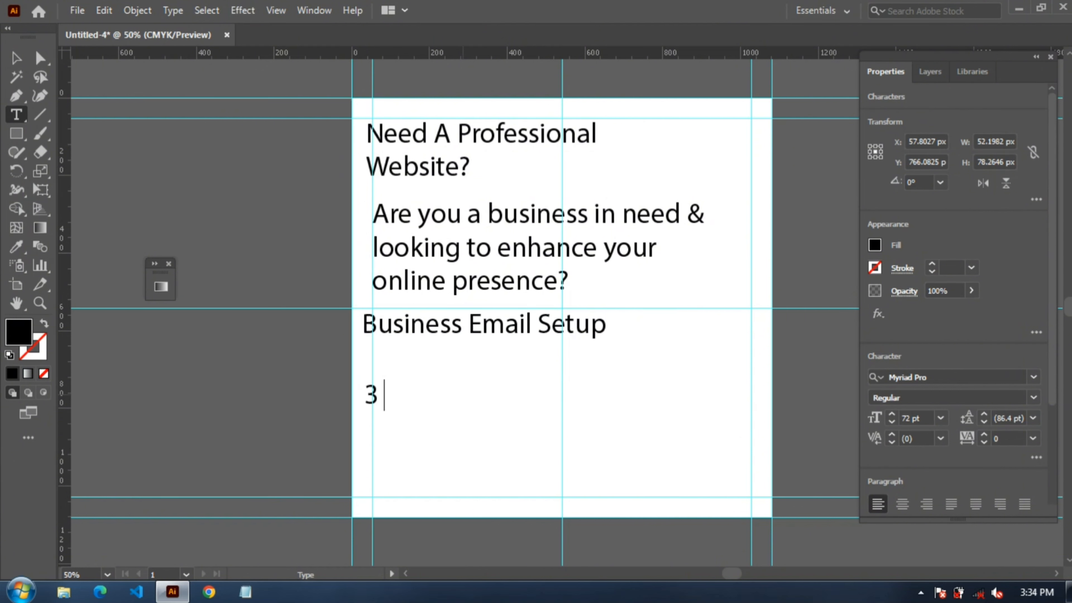
text( to 7 Pages)
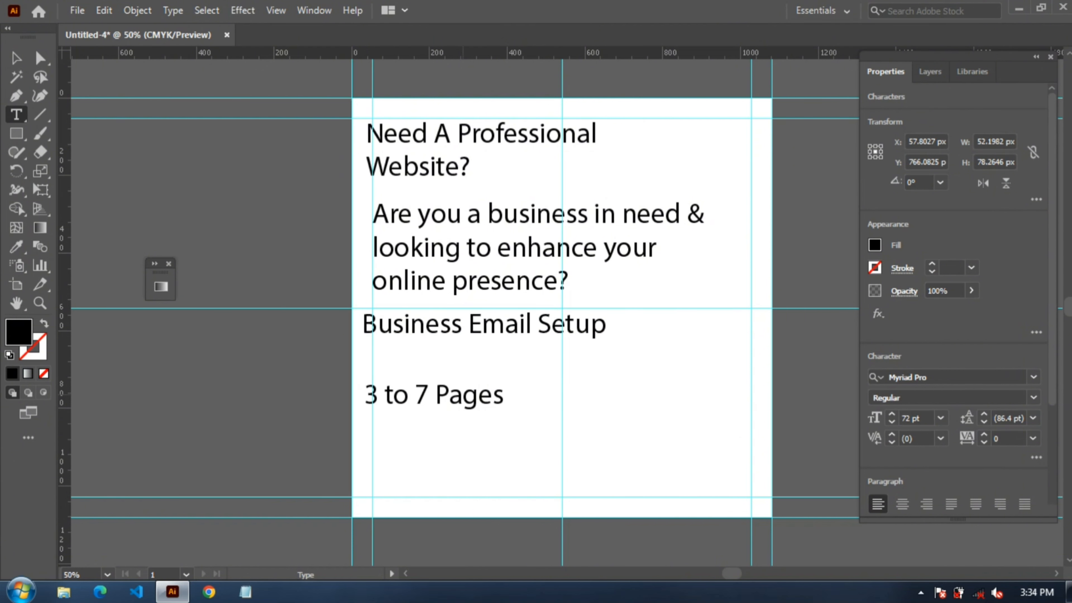
key(BackSpace)
text(S)
key(BackSpace)
text(s Site)
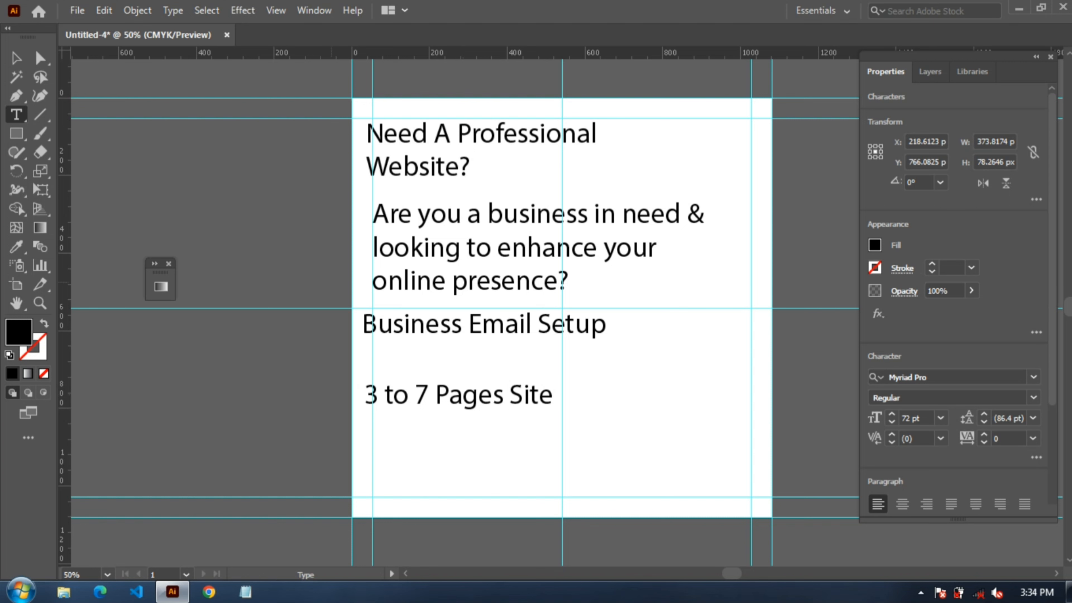
click(17, 58)
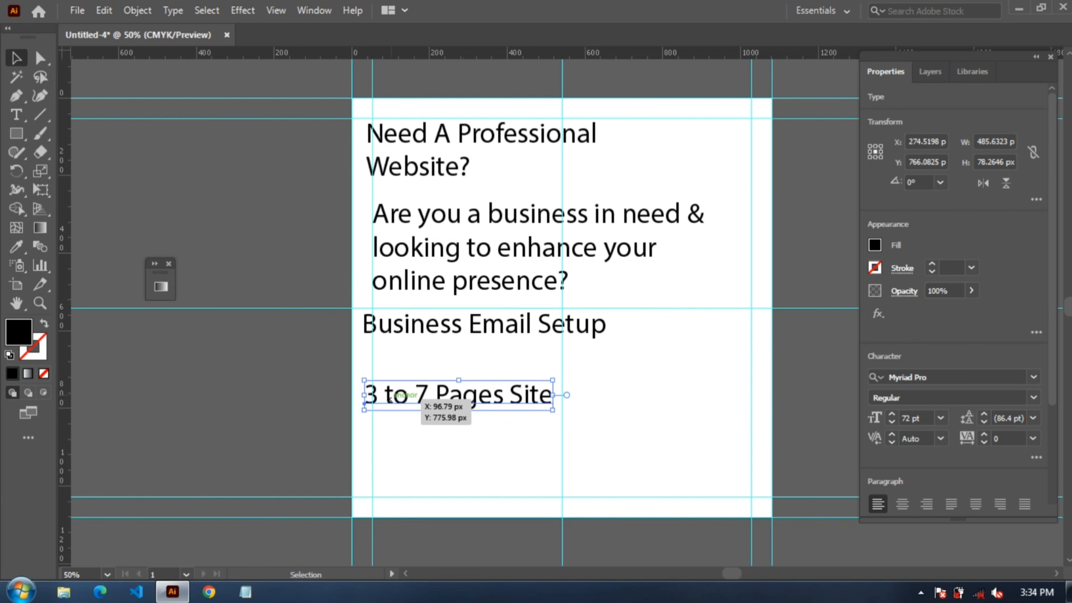
- Duplicate the "3 to 7 Pages Site" line below itself and change the copy's text to "Customized Solutions"
drag(418, 395, 433, 457)
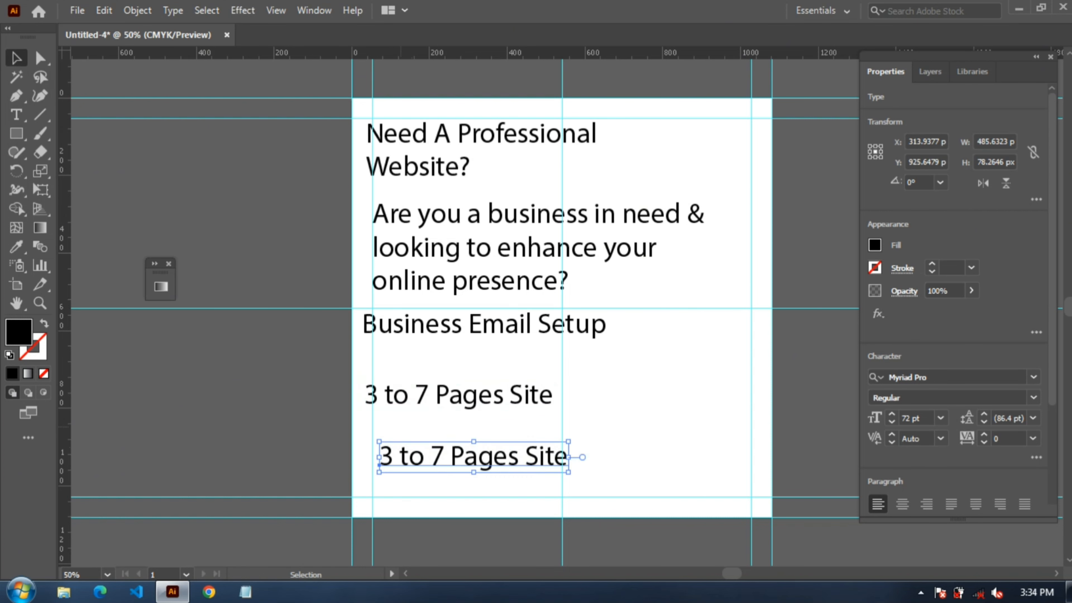
double_click(422, 453)
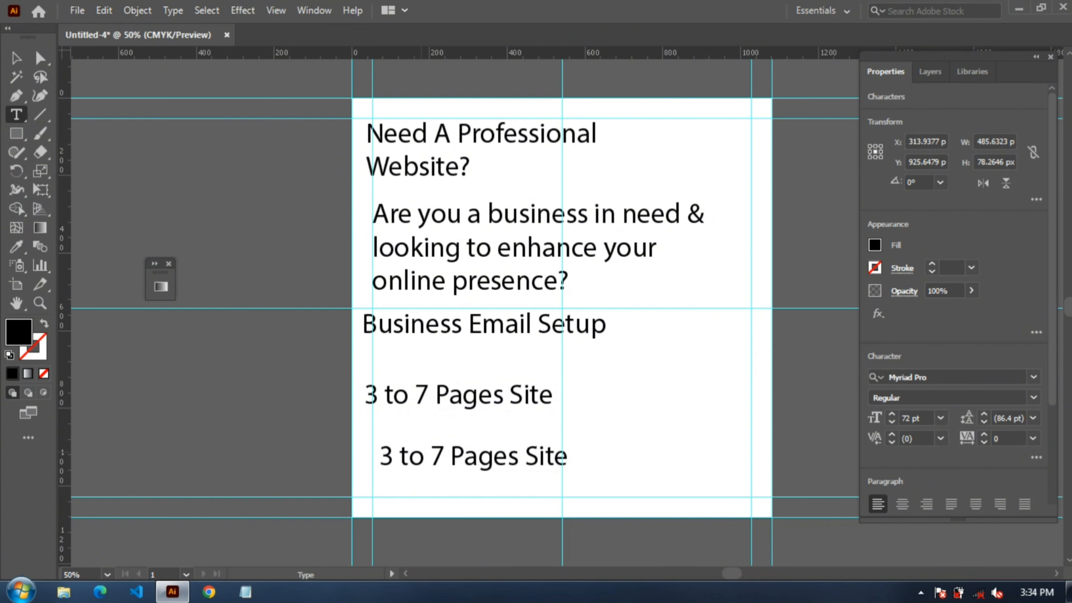
key(ctrl+a)
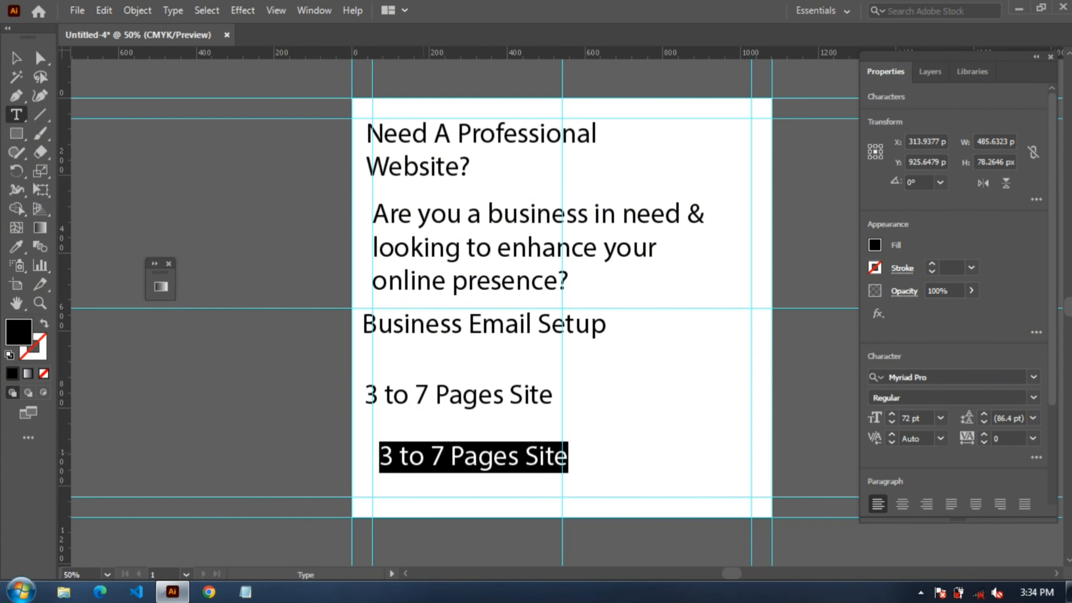
text(Customi)
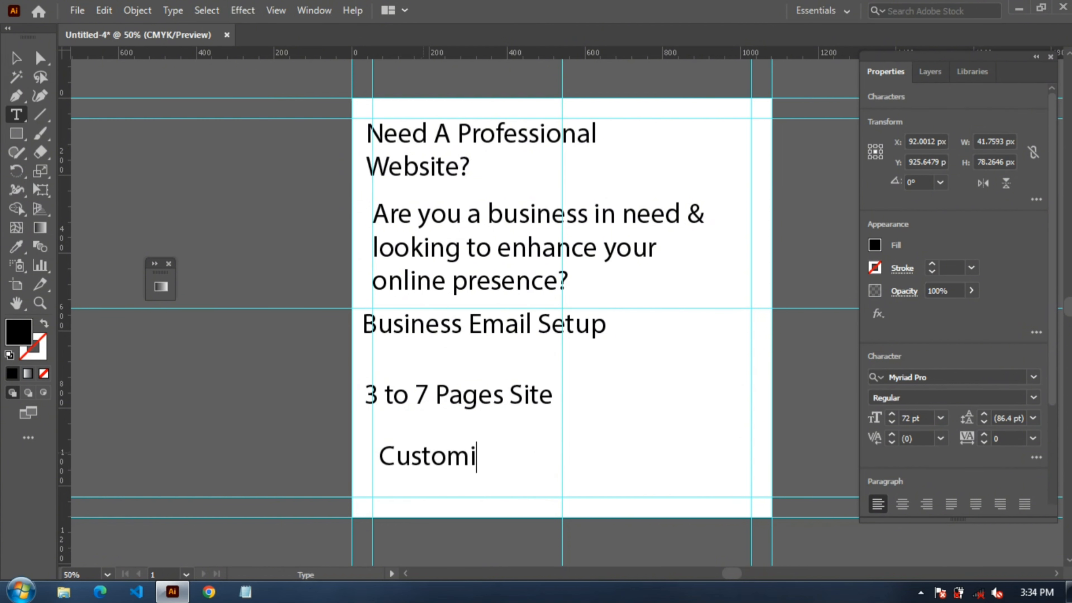
text(zed Sou)
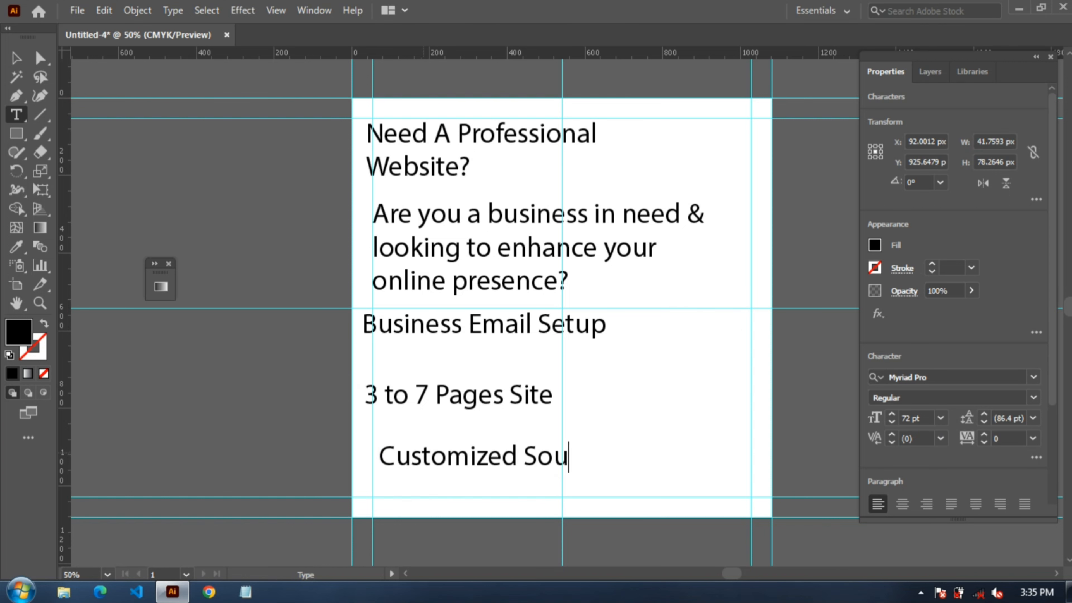
key(BackSpace)
text(lu)
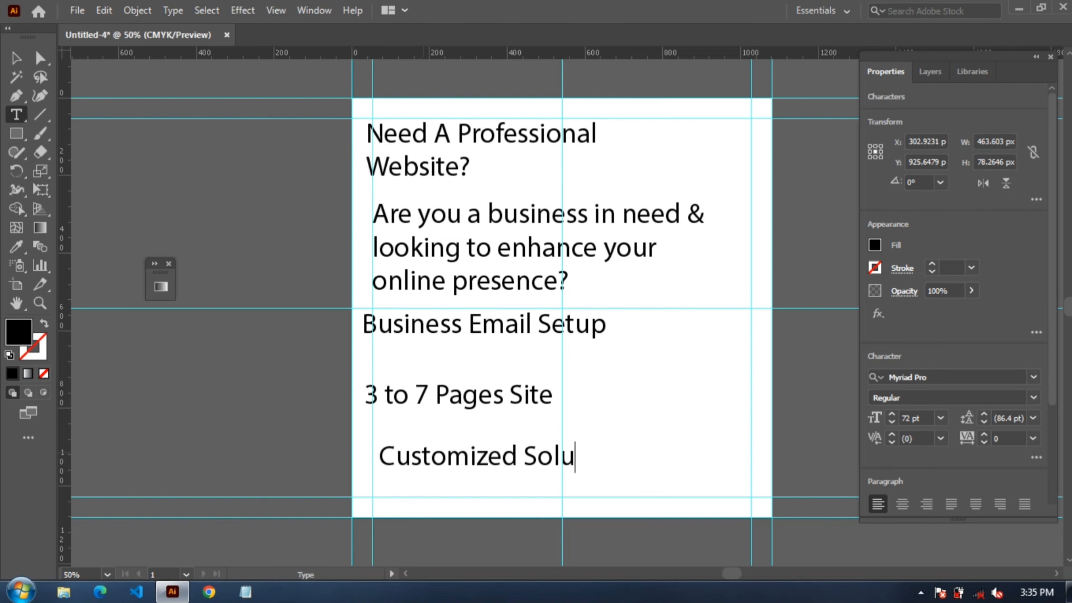
text(tions)
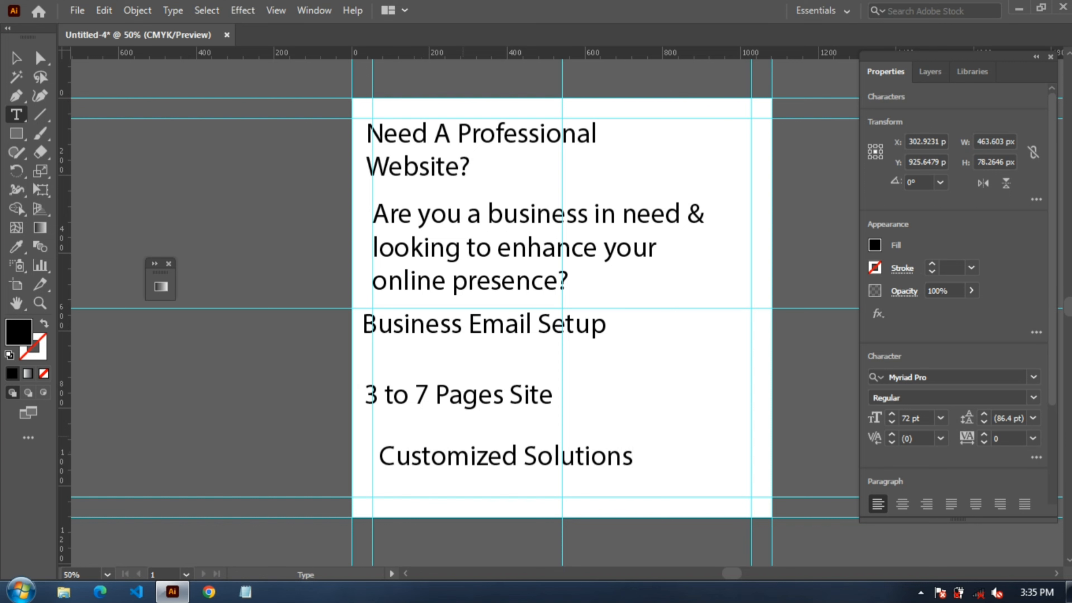
key(Escape)
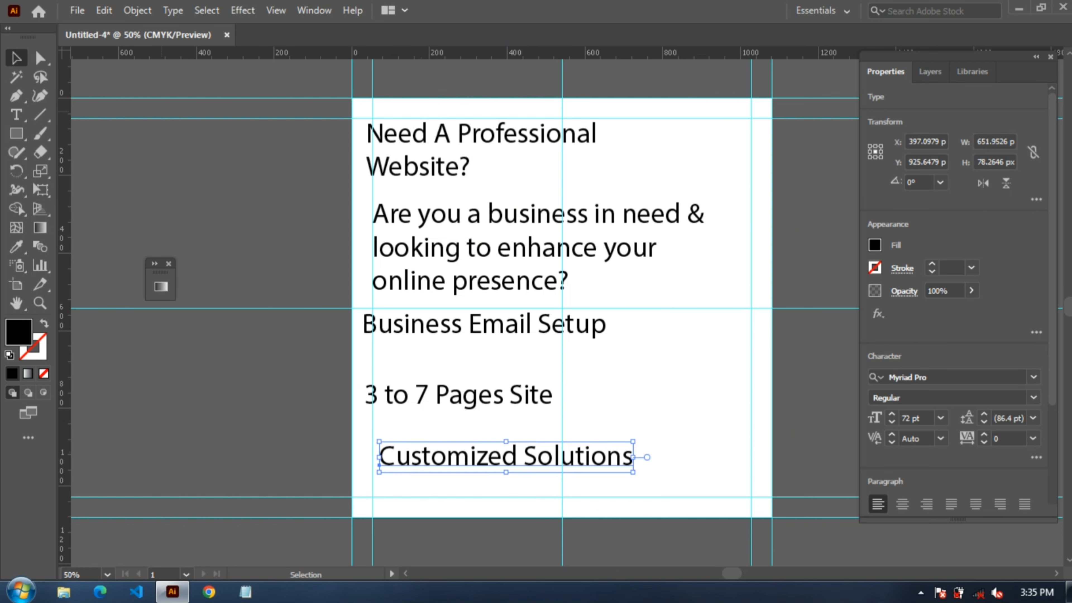
- Stack the three service lines closer together and replace the text of a copy below them with "We specializew in creating high-quality, respo"
drag(620, 457, 605, 411)
drag(544, 391, 550, 452)
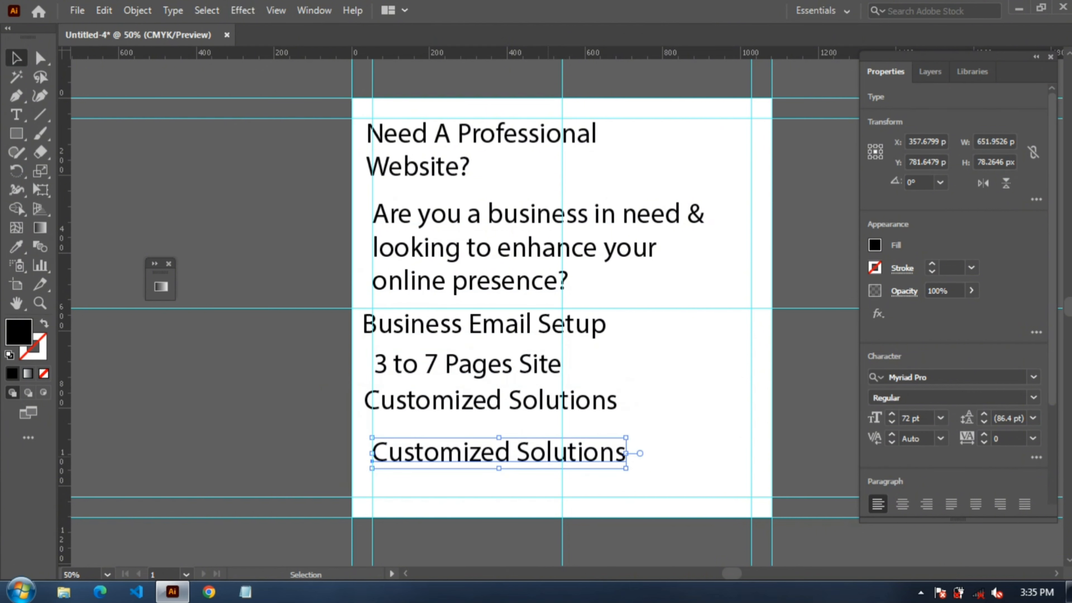
double_click(549, 452)
key(ctrl+a)
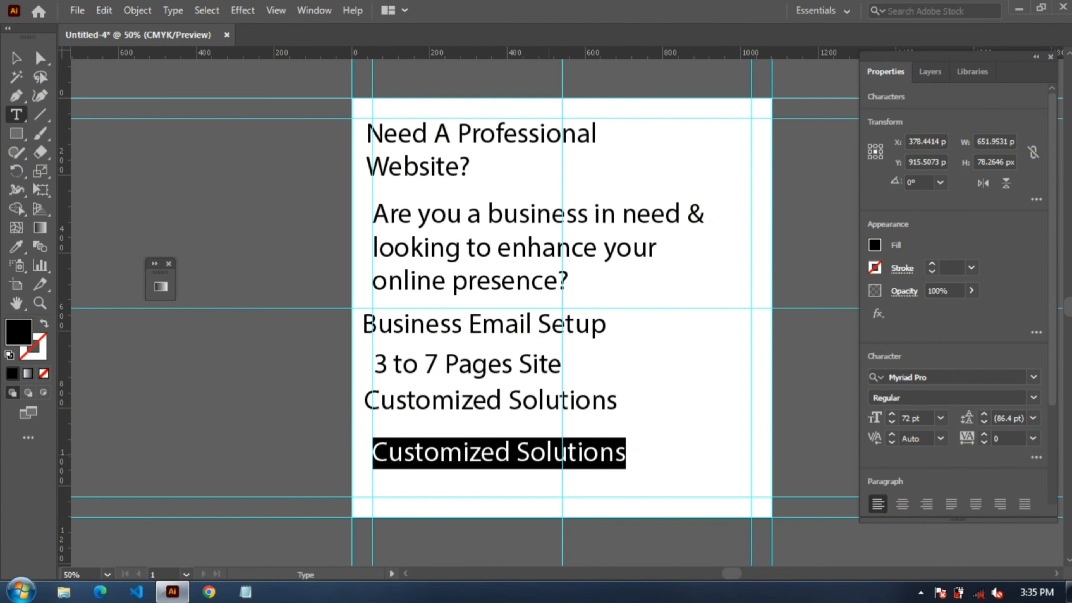
text(We spec)
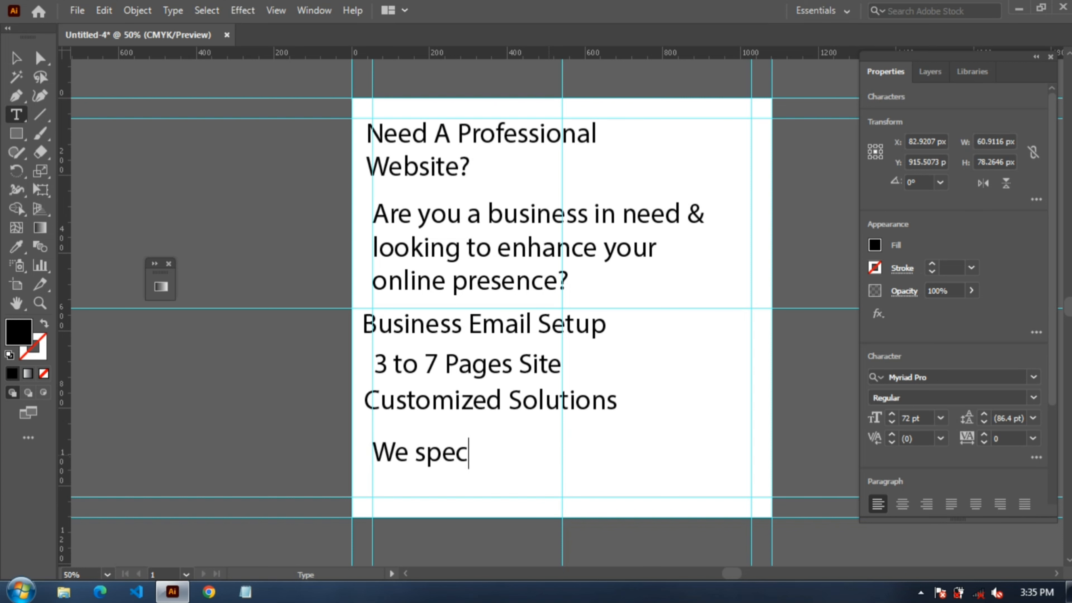
text(ializew )
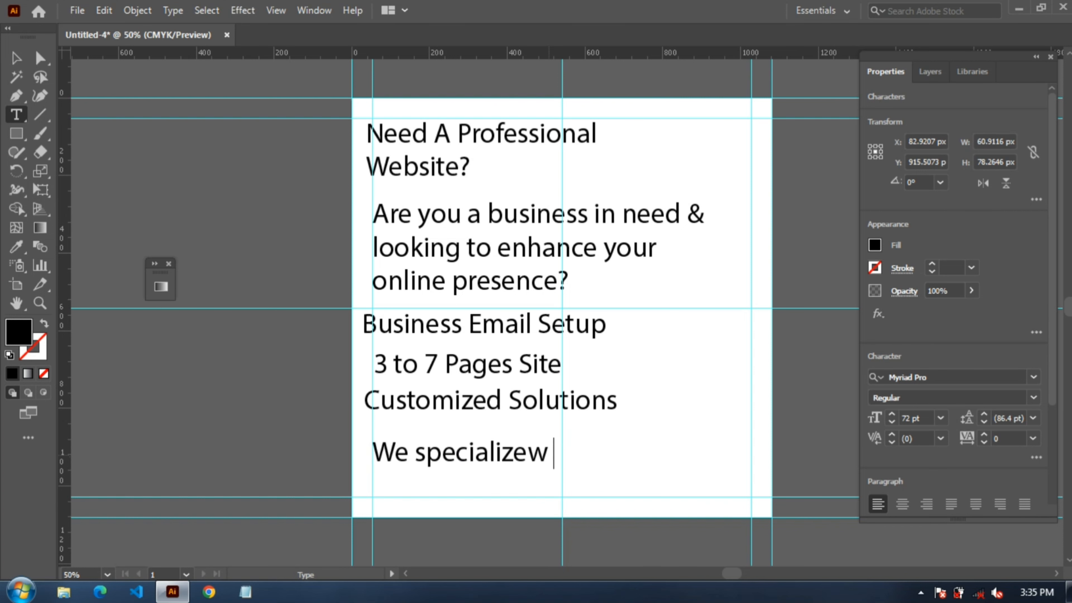
text(in creat)
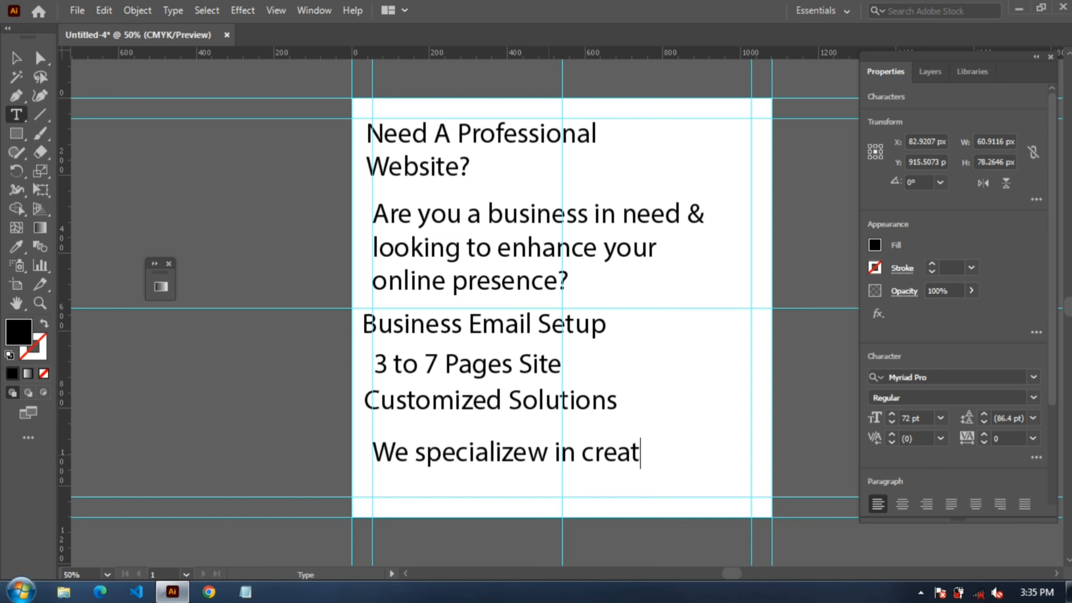
text(ing high)
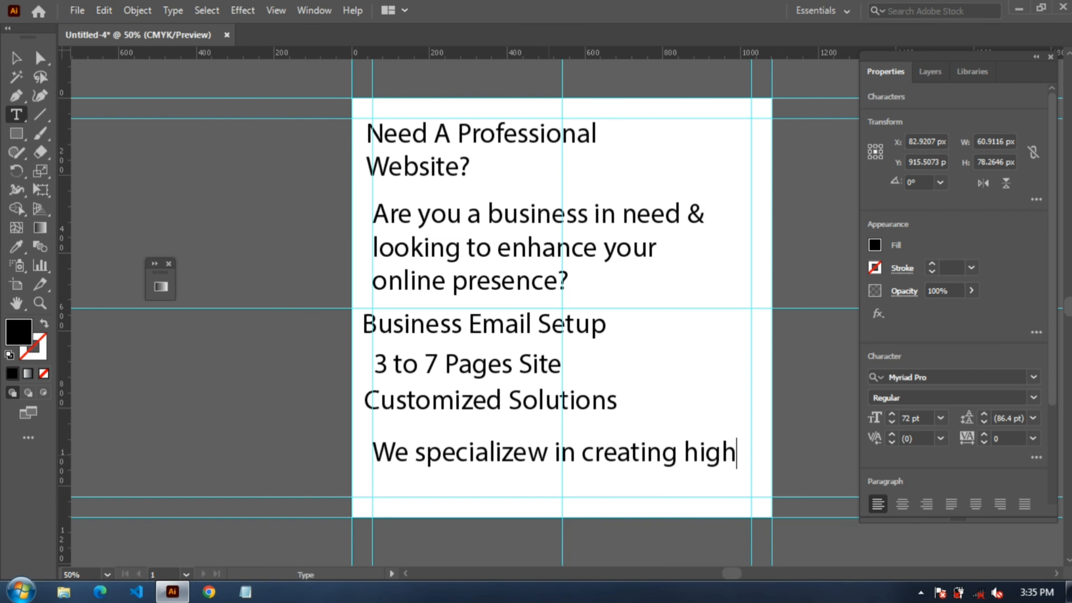
text(-qua)
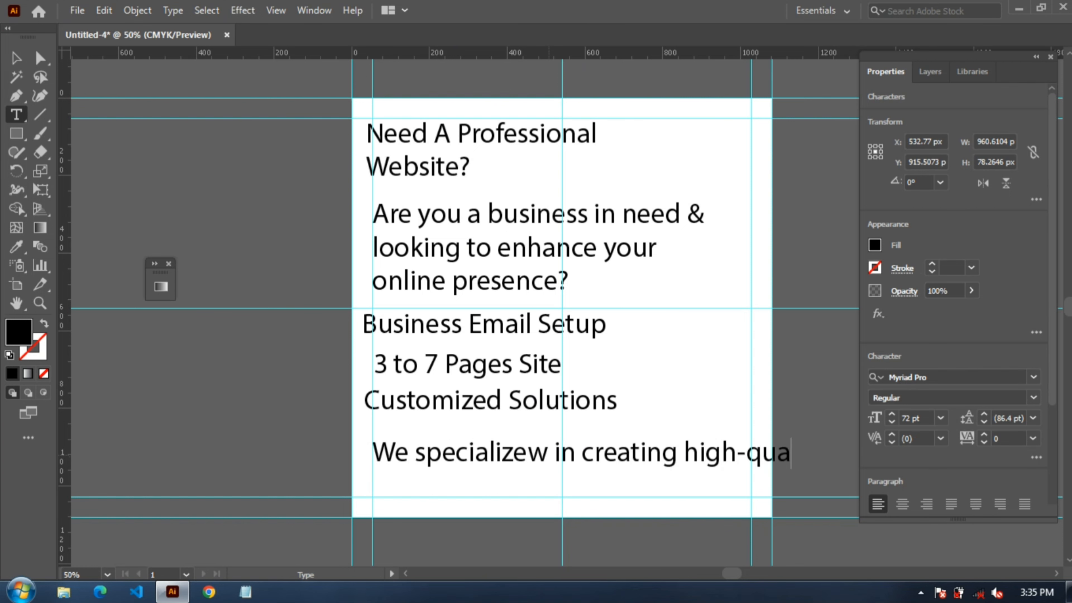
text(lity, re)
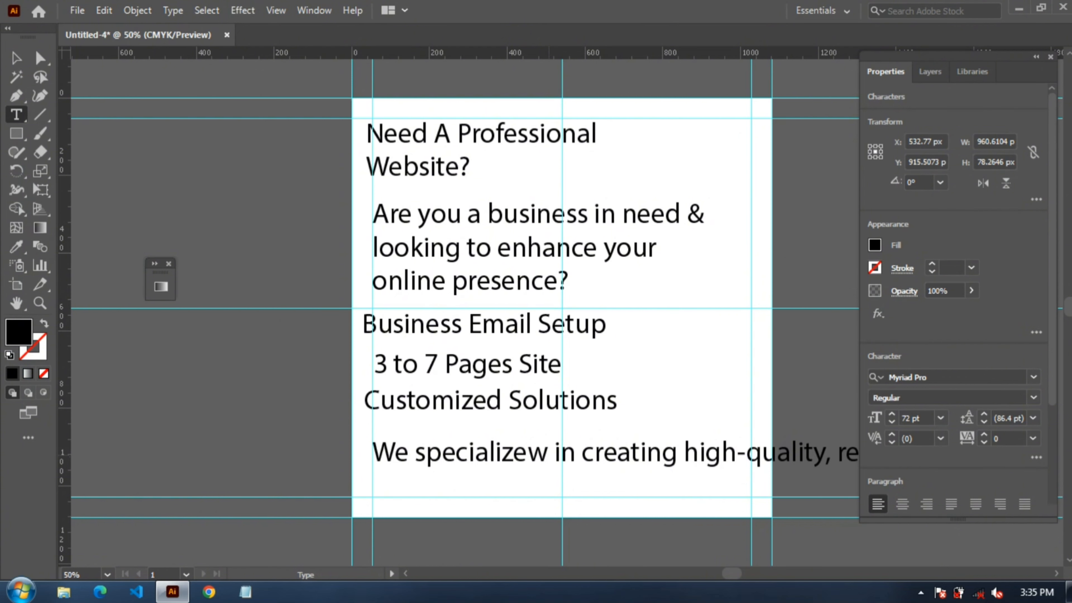
- Reduce the font size of the bottom description text to 59 pt
key(ctrl+a)
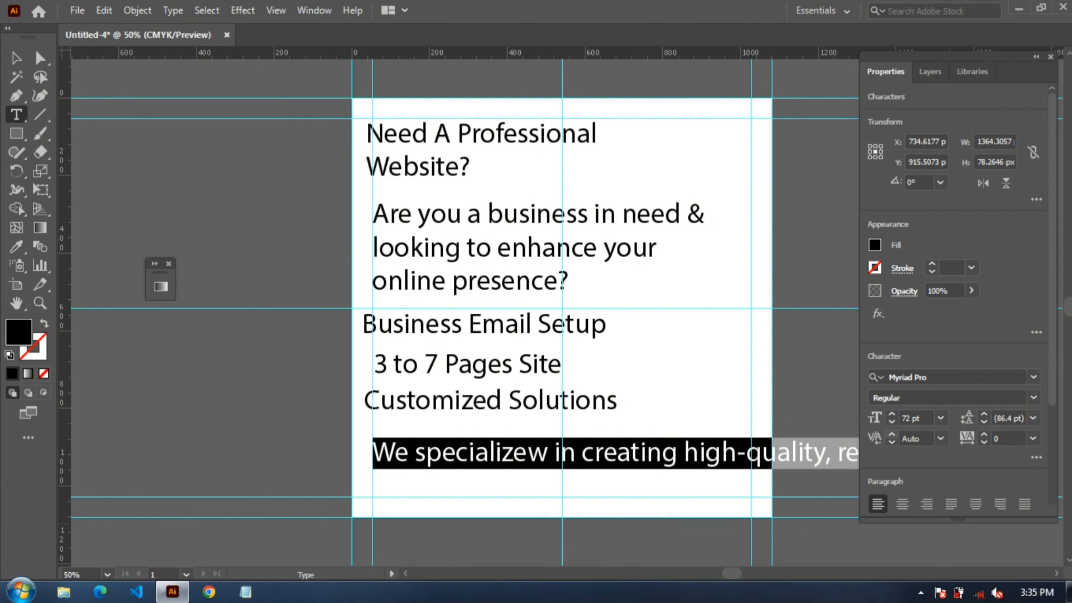
click(892, 422)
click(892, 422)
click(892, 422)
click(892, 422)
click(892, 422)
click(892, 422)
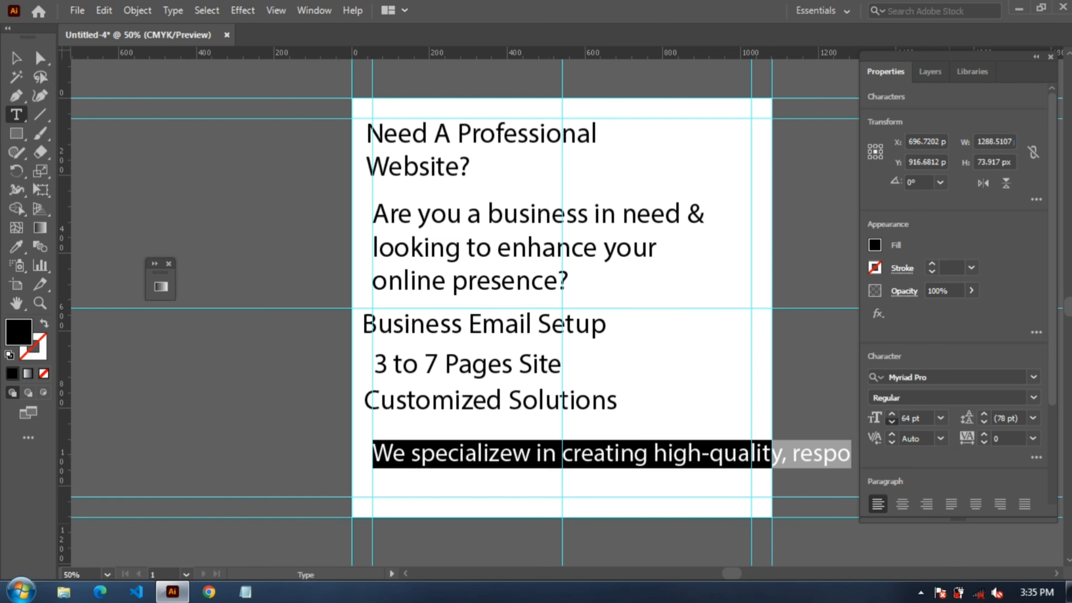
click(892, 422)
click(892, 422)
- Complete the description's first line with "responsive" and start a second line reading "websites tailored specifically"
click(778, 454)
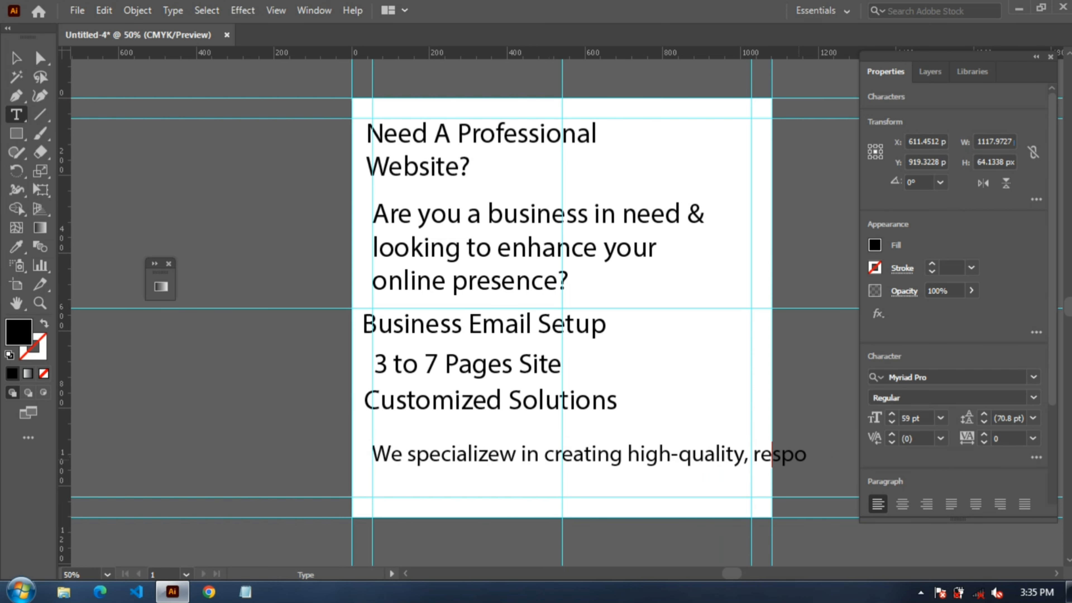
text(nsice)
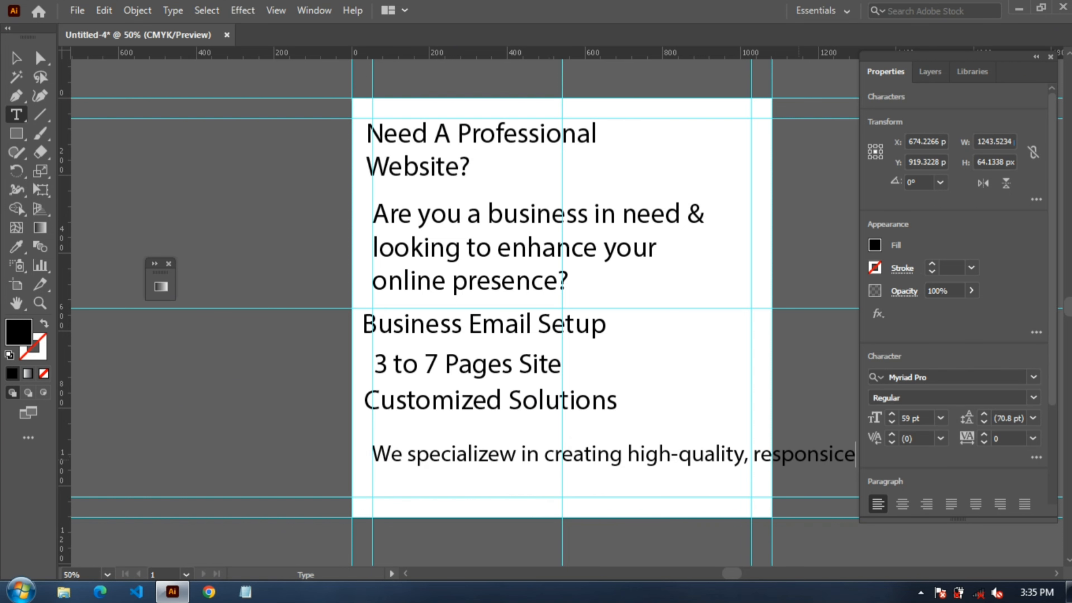
key(BackSpace)
key(BackSpace)
text(ve webs)
text(it)
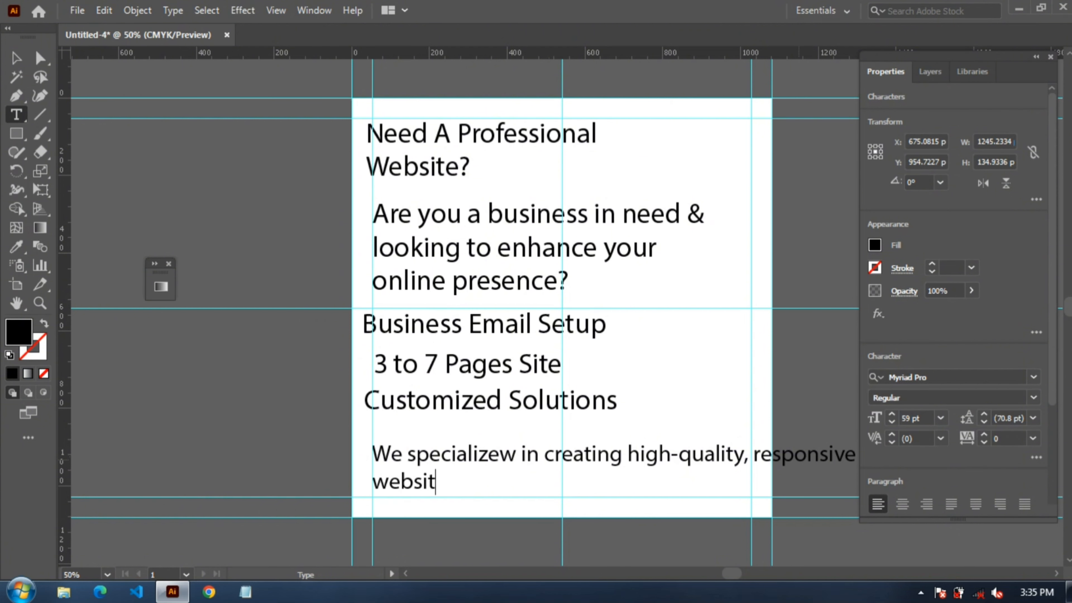
text(es tail)
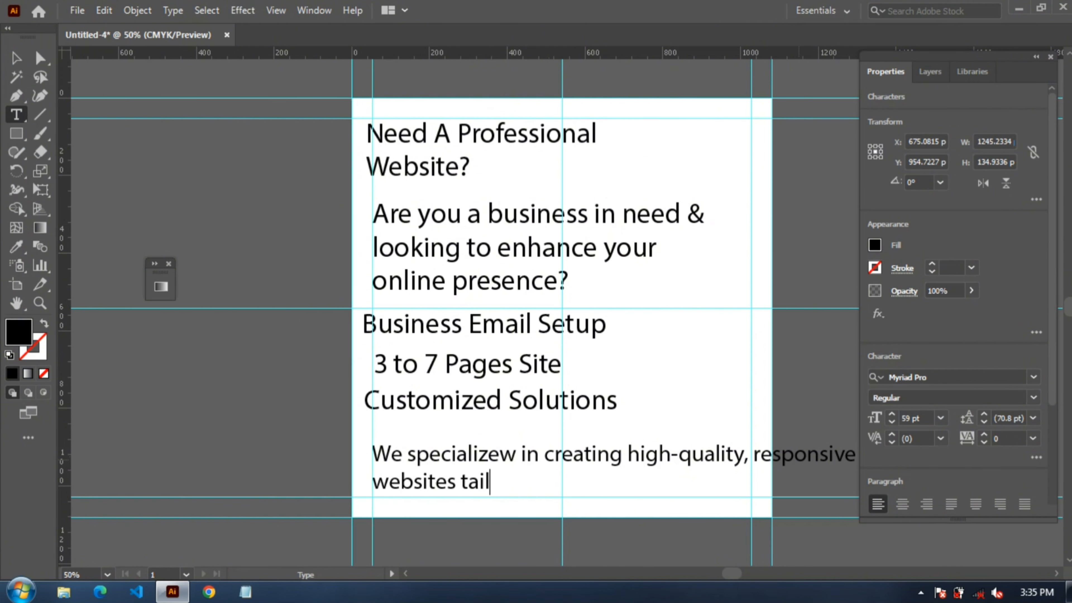
text(ored special)
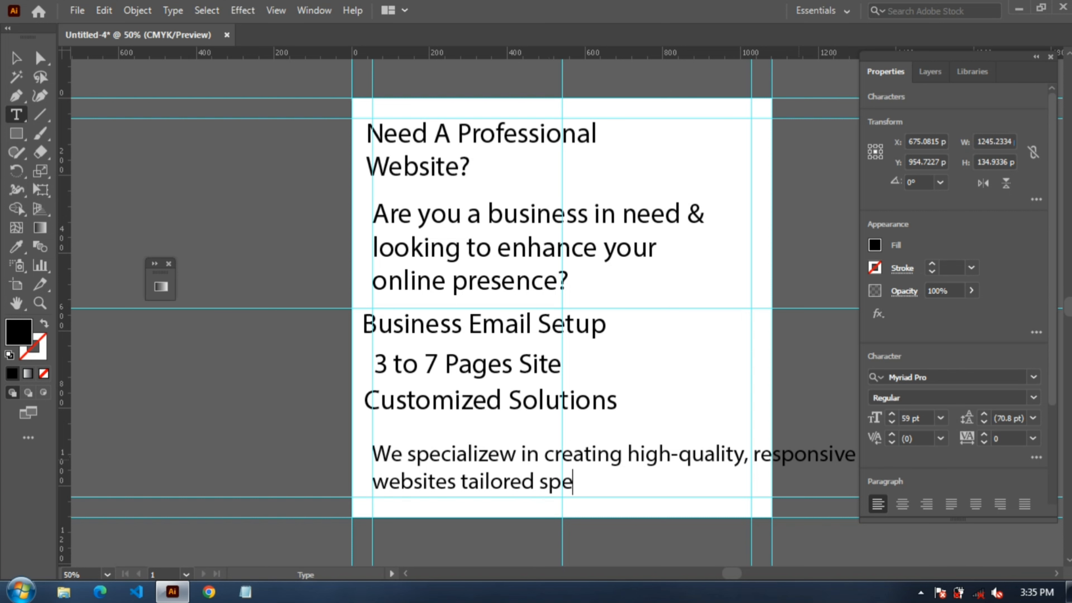
key(BackSpace)
key(BackSpace)
text(fically to)
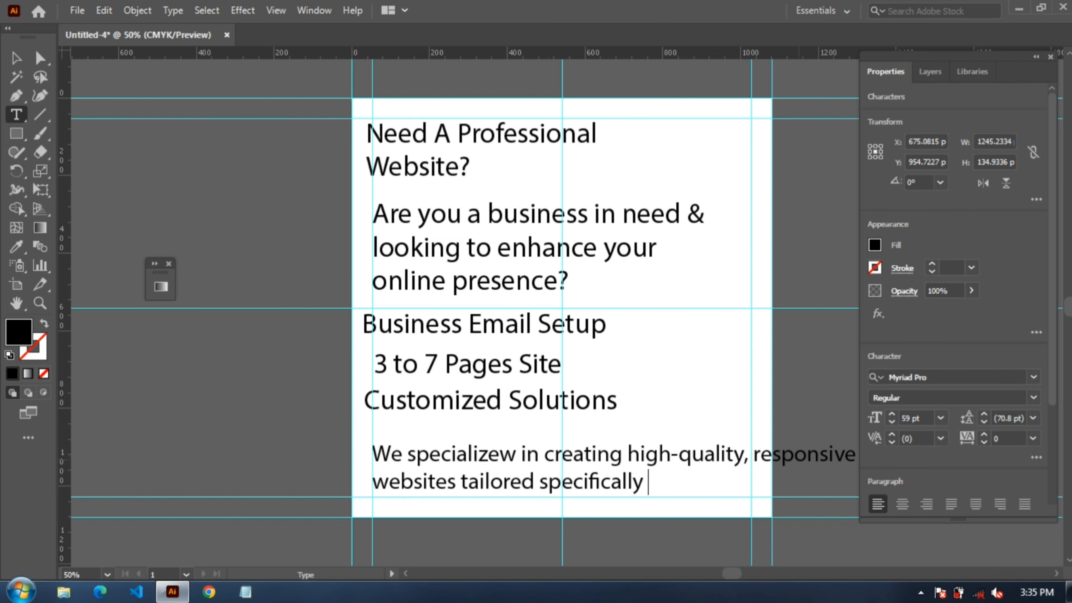
- Finish the description's second line with "for business like yours."
key(BackSpace)
key(BackSpace)
key(BackSpace)
text(for )
text(y)
key(BackSpace)
key(BackSpace)
text(business )
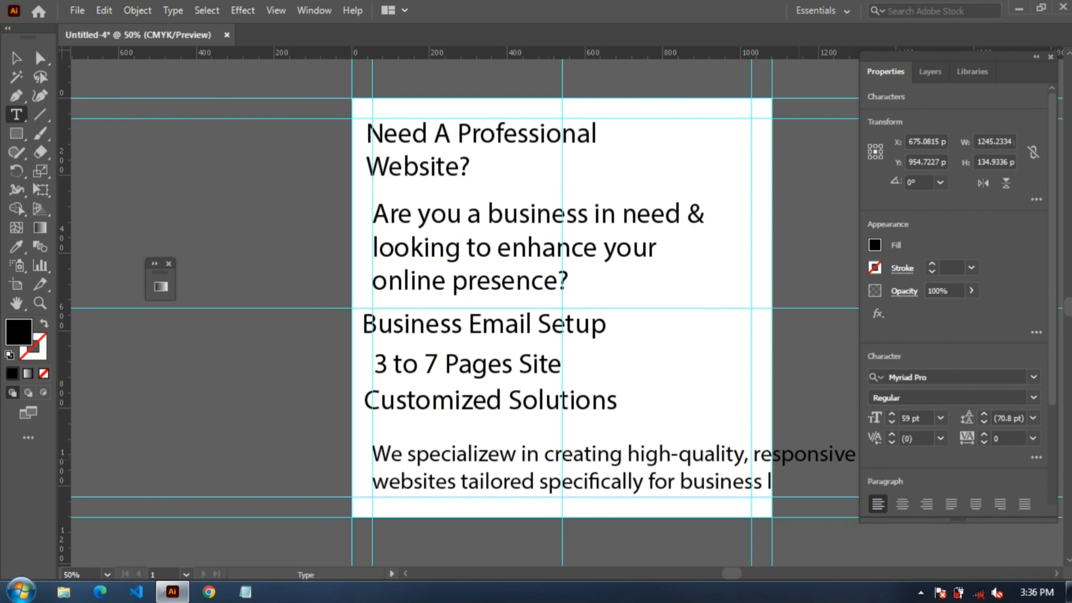
text(like your)
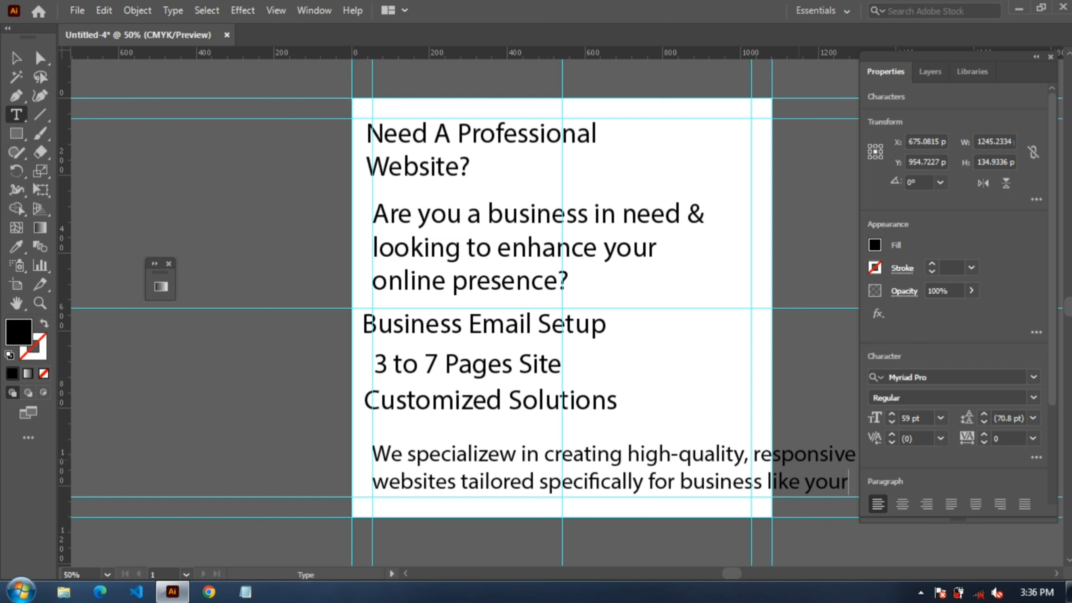
text(s.)
key(Escape)
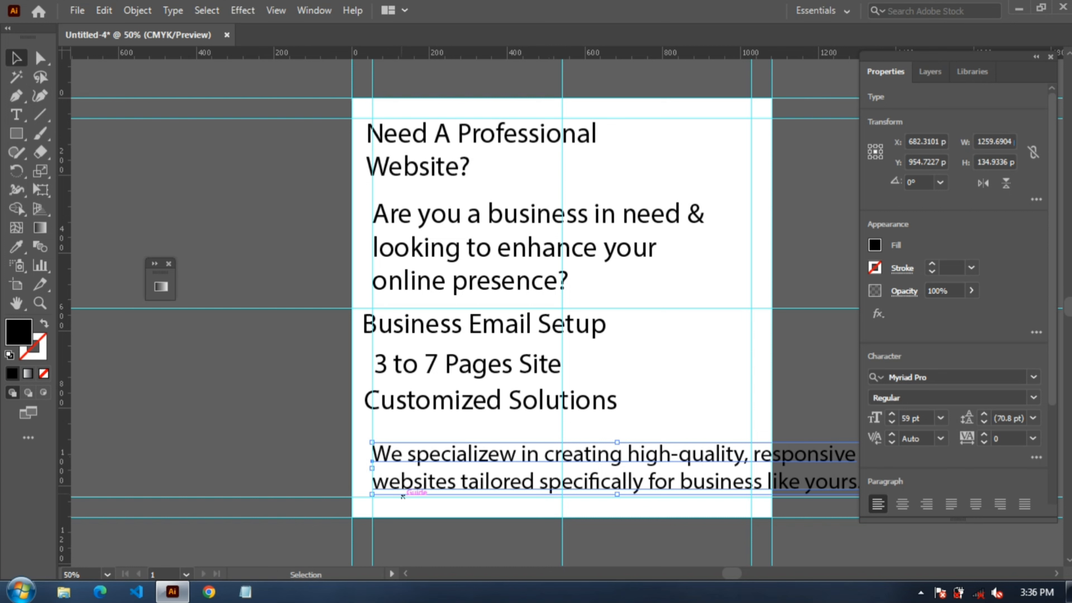
- Scale the description text down to about 518 px wide and place it across the artboard's lower-left edge
drag(372, 442, 466, 475)
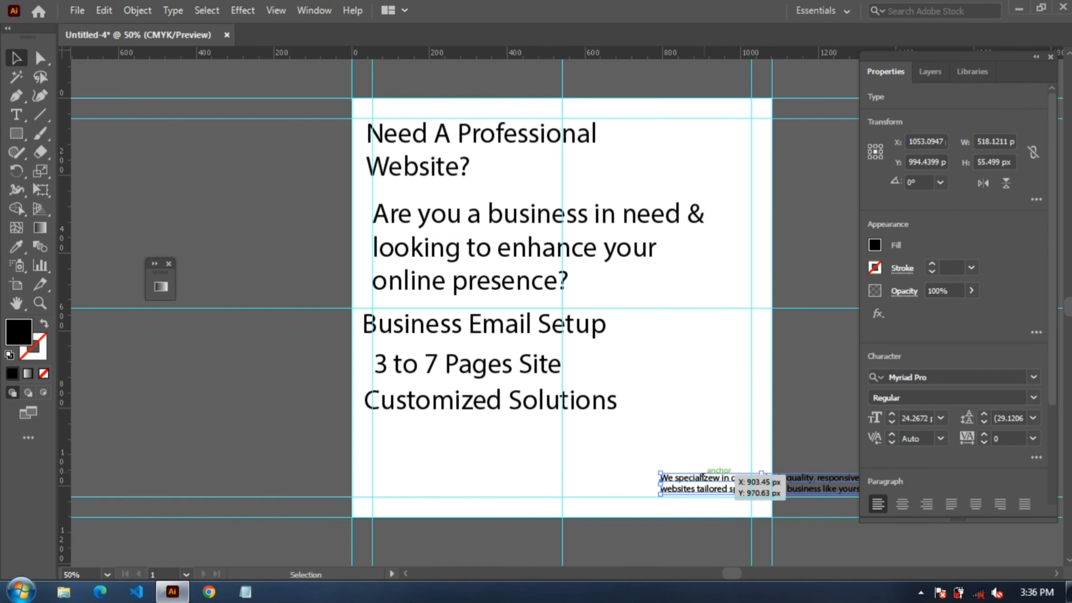
drag(714, 478, 456, 472)
drag(541, 474, 596, 482)
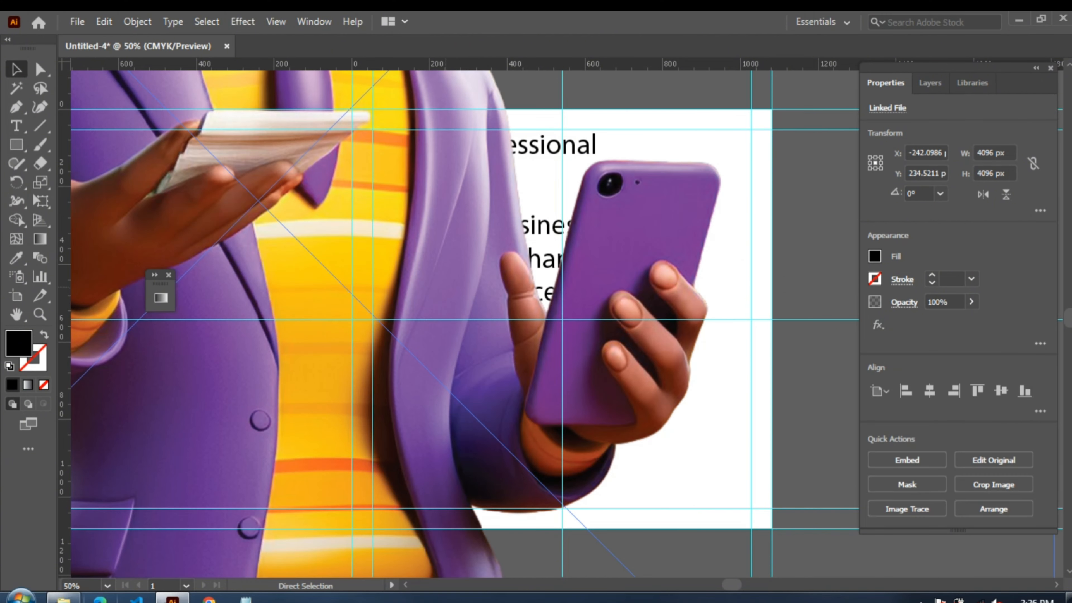
- Shrink the placed character image to about 1347 px square and move it off the artboard, well to its left
key(ctrl+minus)
key(ctrl+minus)
key(ctrl+minus)
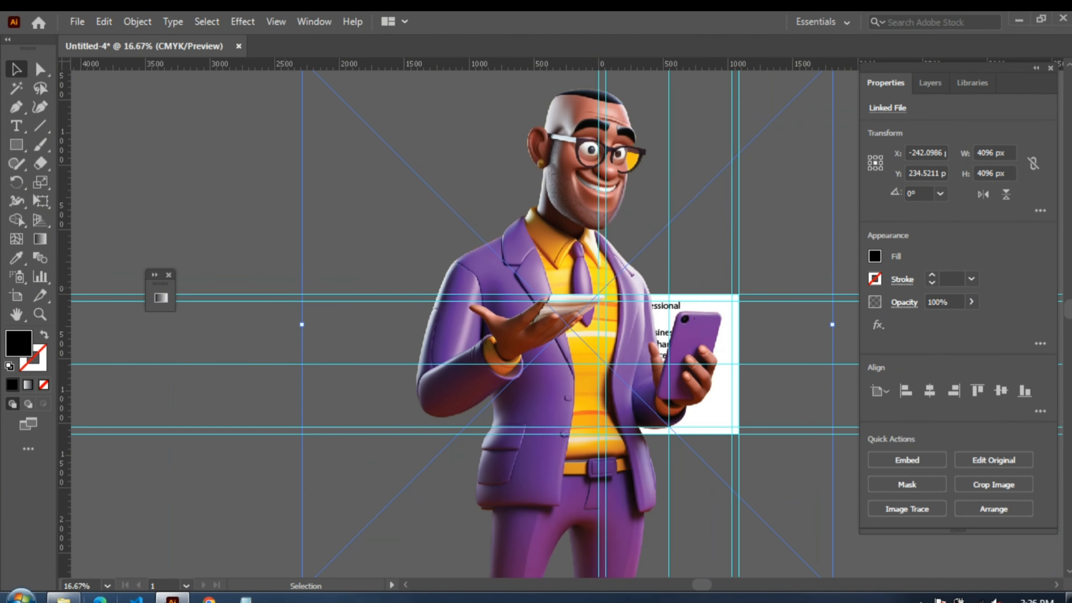
drag(304, 324, 439, 352)
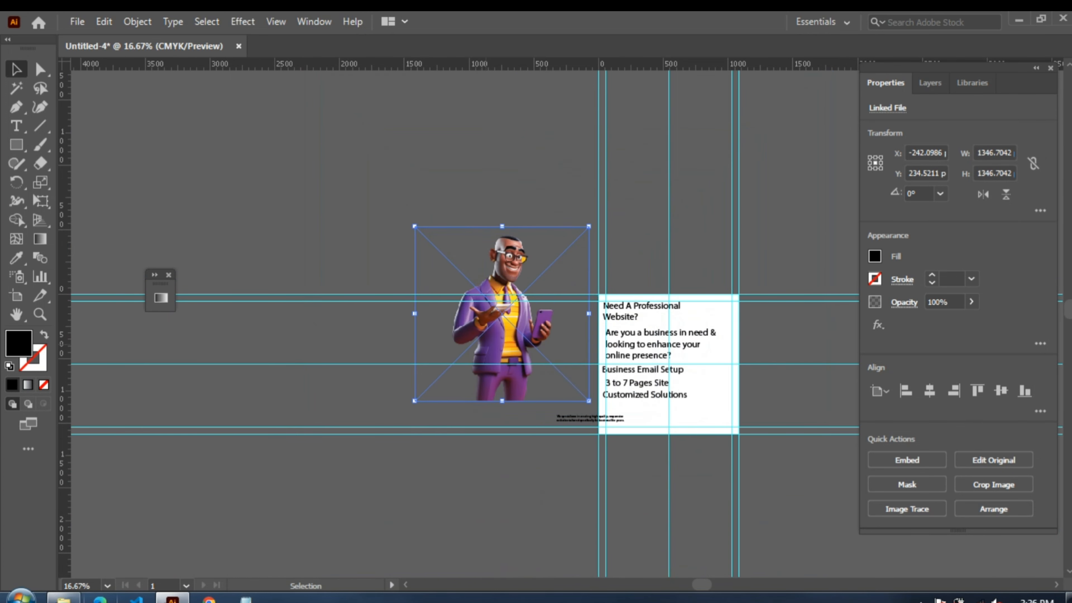
key(ctrl+plus)
key(ctrl+plus)
key(ctrl+plus)
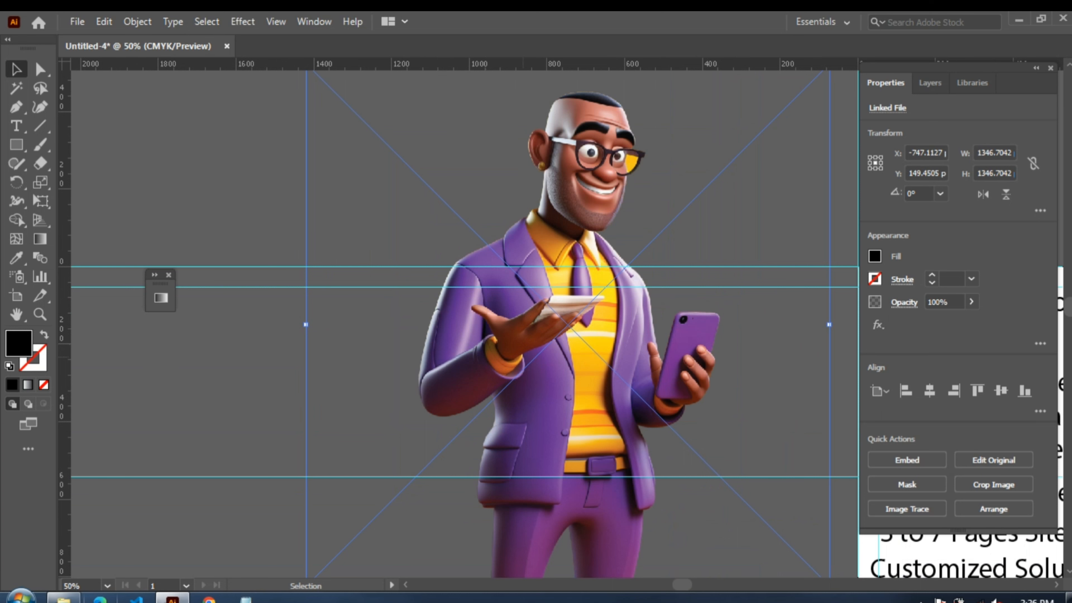
drag(586, 371, 446, 333)
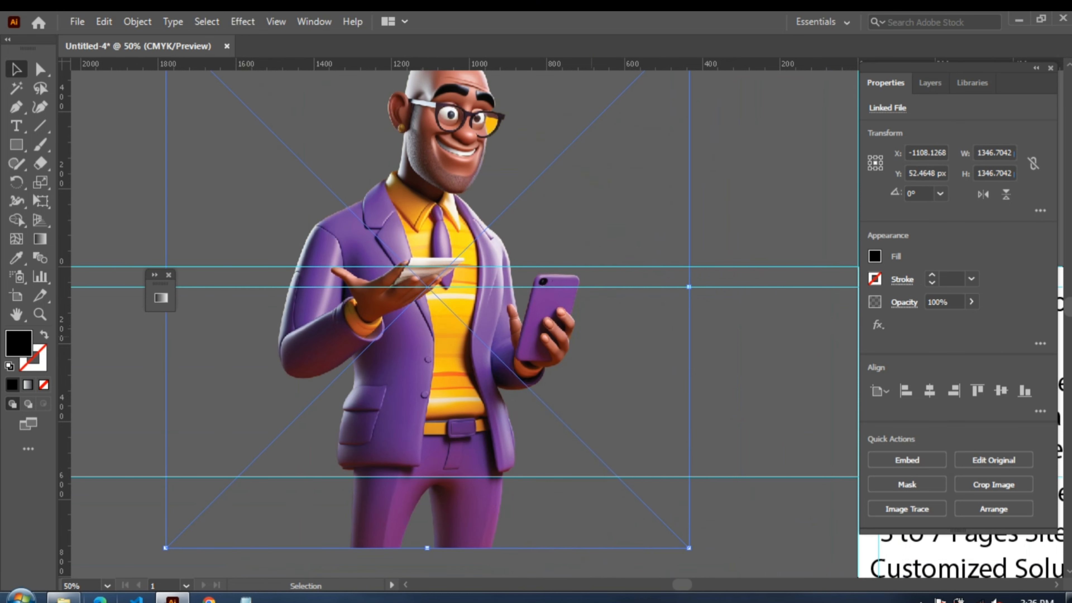
drag(511, 333, 445, 370)
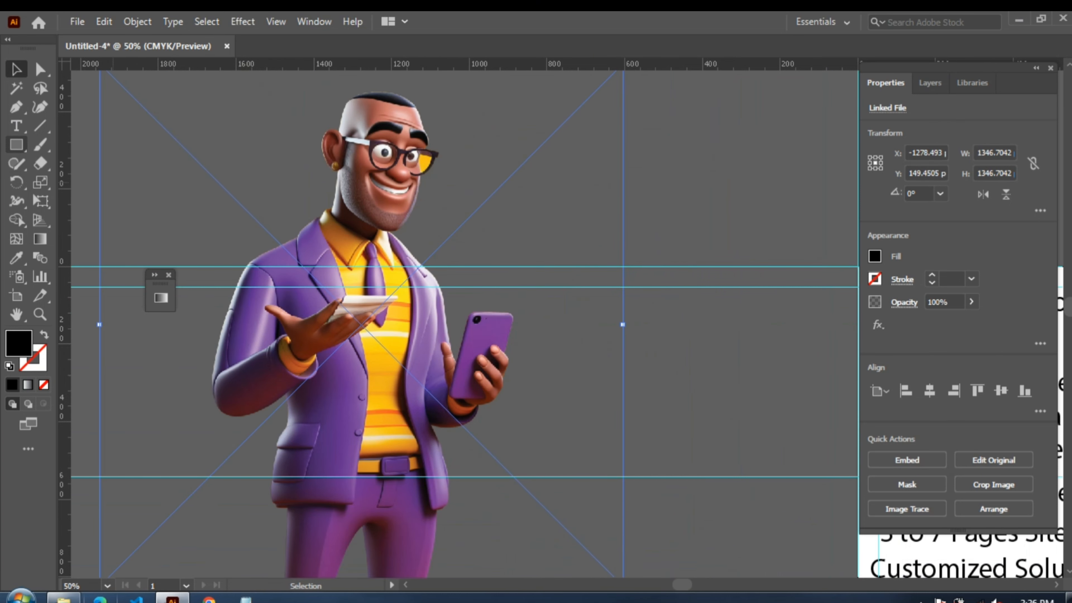
- Draw a square about 122 px wide between the character and the artboard and fill it with yellow sampled from the shirt
key(m)
drag(659, 199, 706, 247)
key(u)
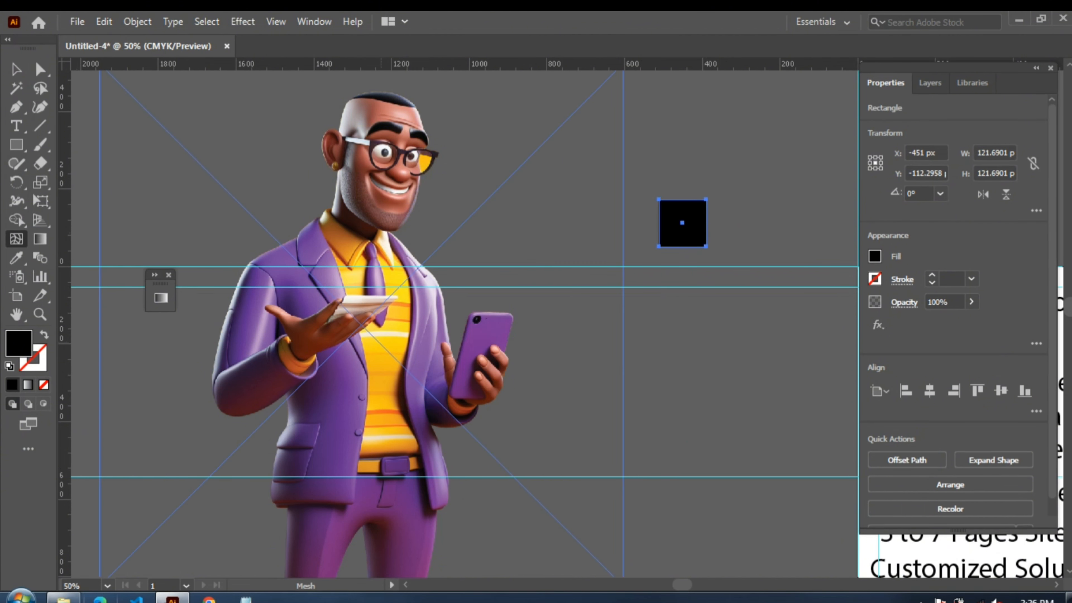
key(i)
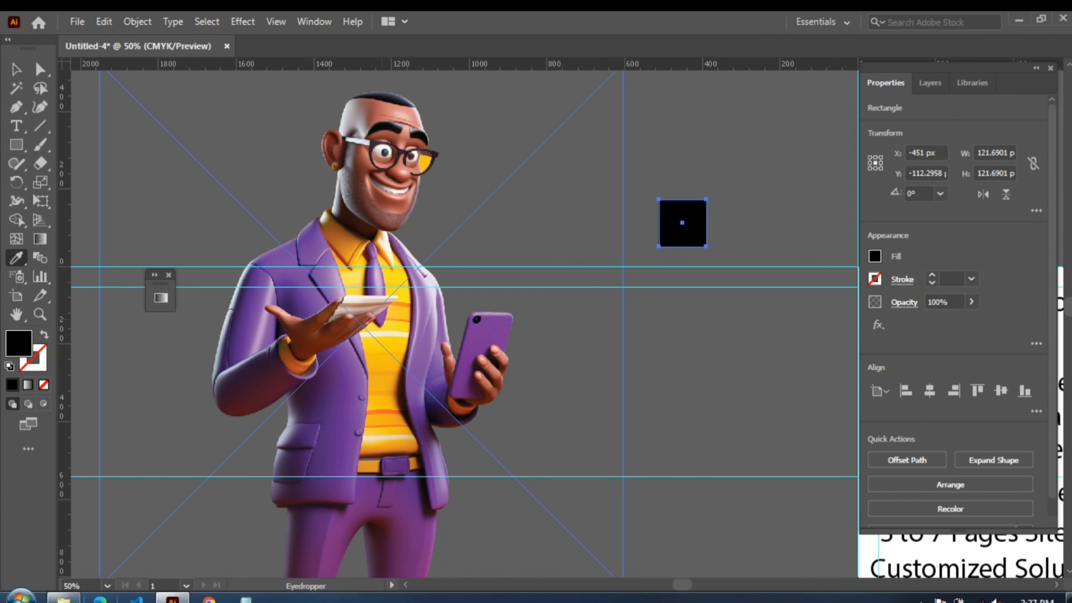
click(388, 357)
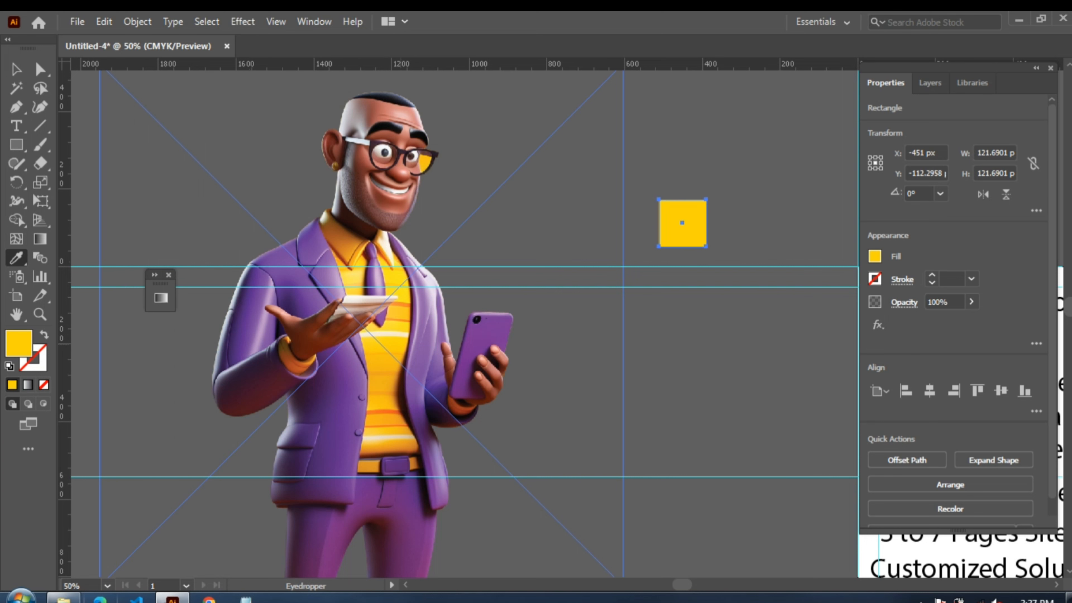
key(v)
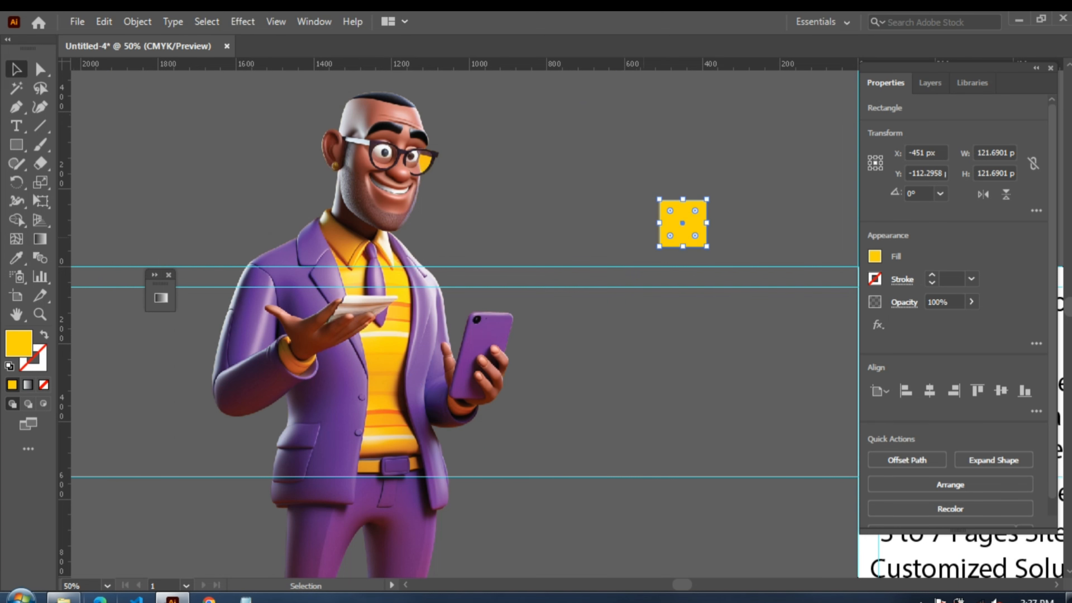
- Duplicate the yellow square below itself and fill the copy with purple sampled from the phone
drag(683, 222, 696, 305)
key(i)
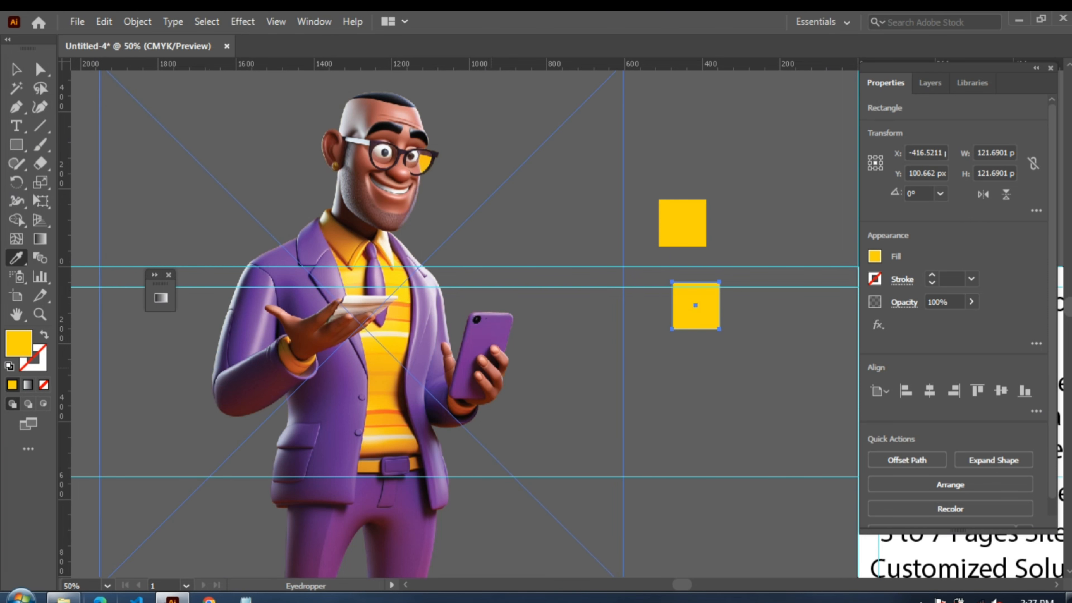
click(470, 375)
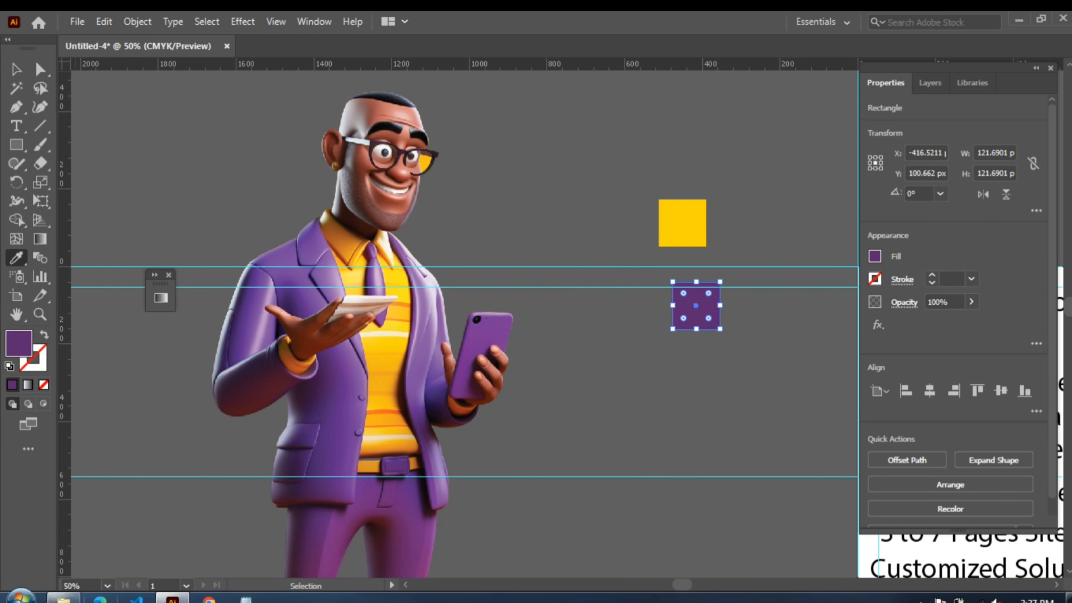
key(v)
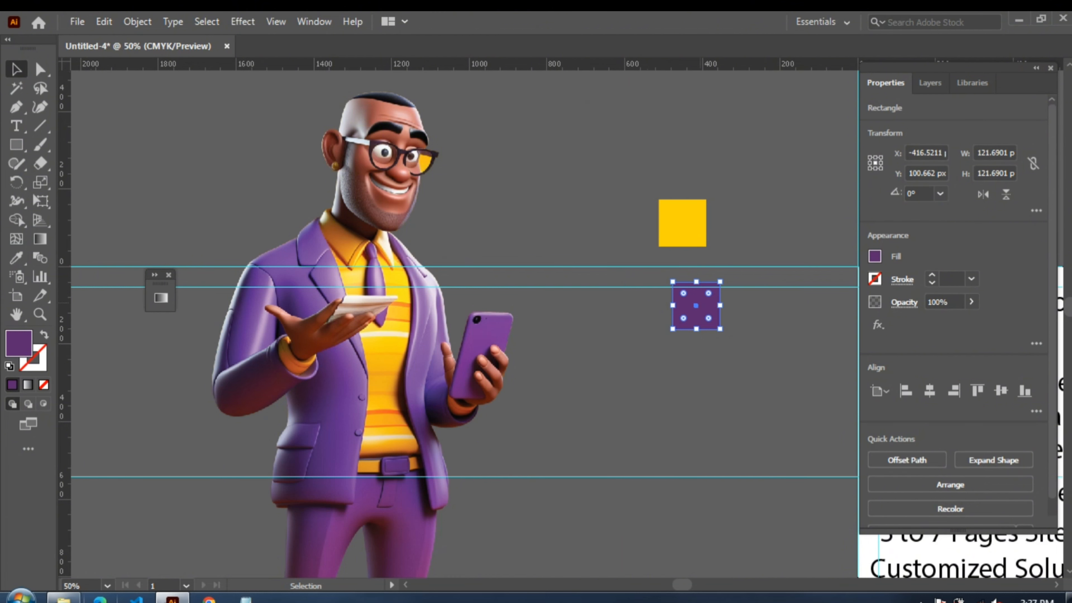
- Duplicate the purple square directly below itself and recolor the copy with a sampled reddish brown
drag(696, 305, 696, 395)
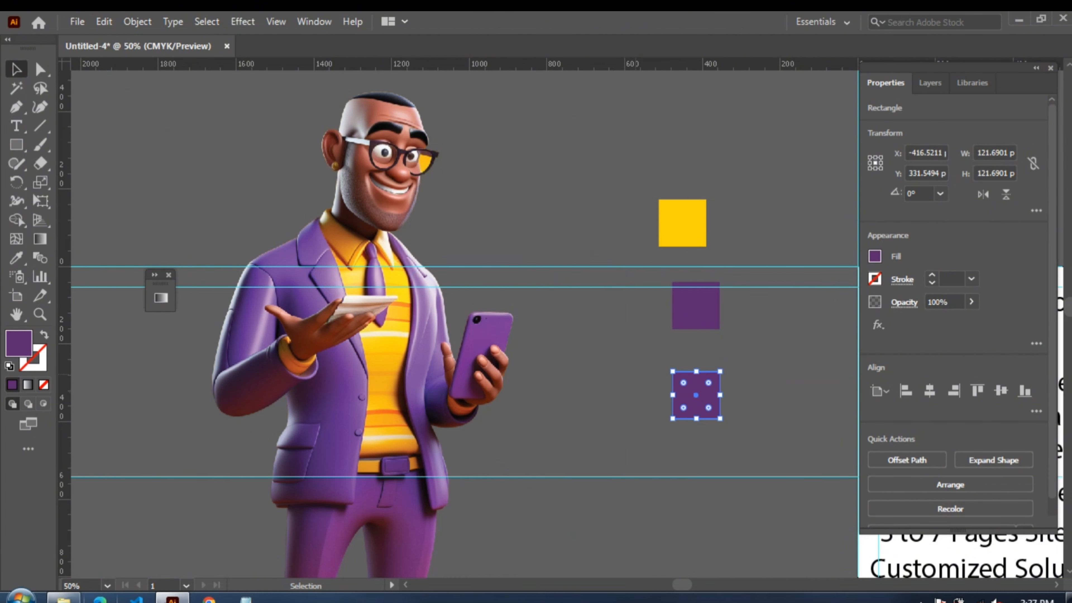
click(16, 258)
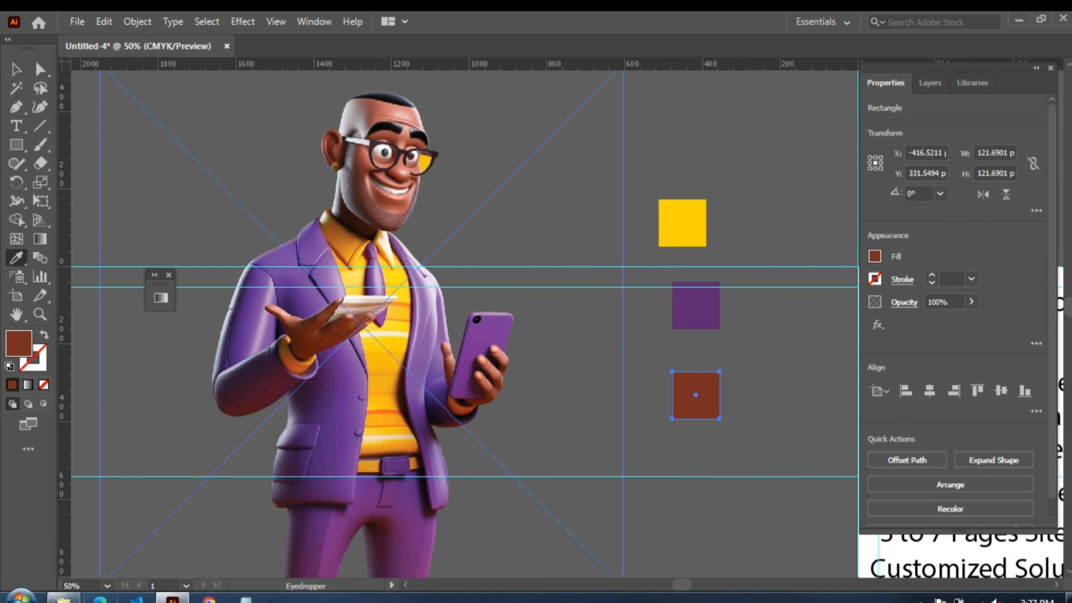
key(v)
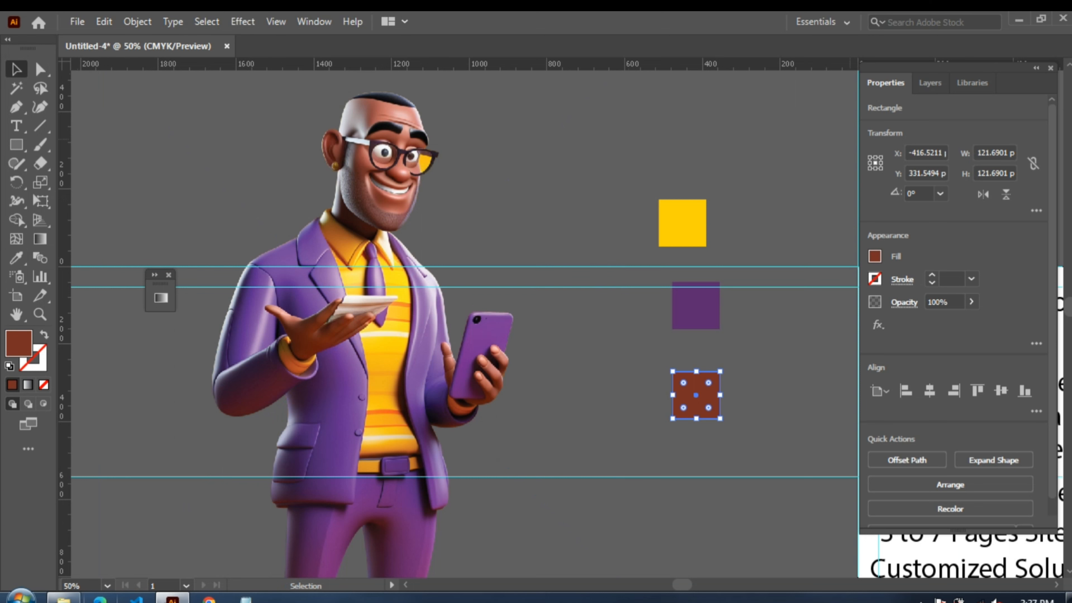
- Draw a reddish-brown background rectangle slightly larger than the artboard and send it behind the text
click(1037, 67)
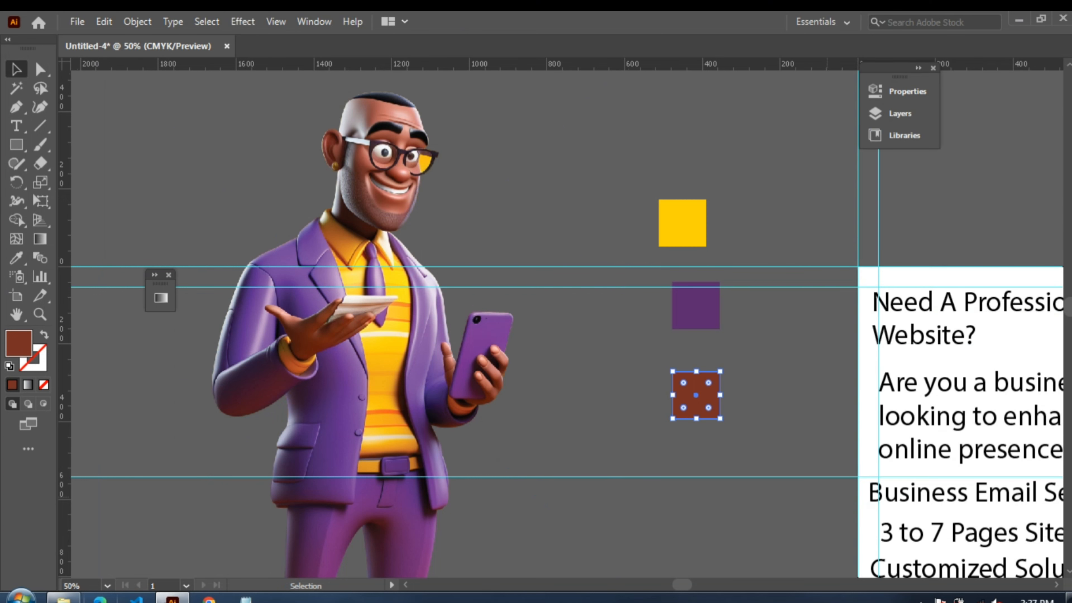
key(ctrl+minus)
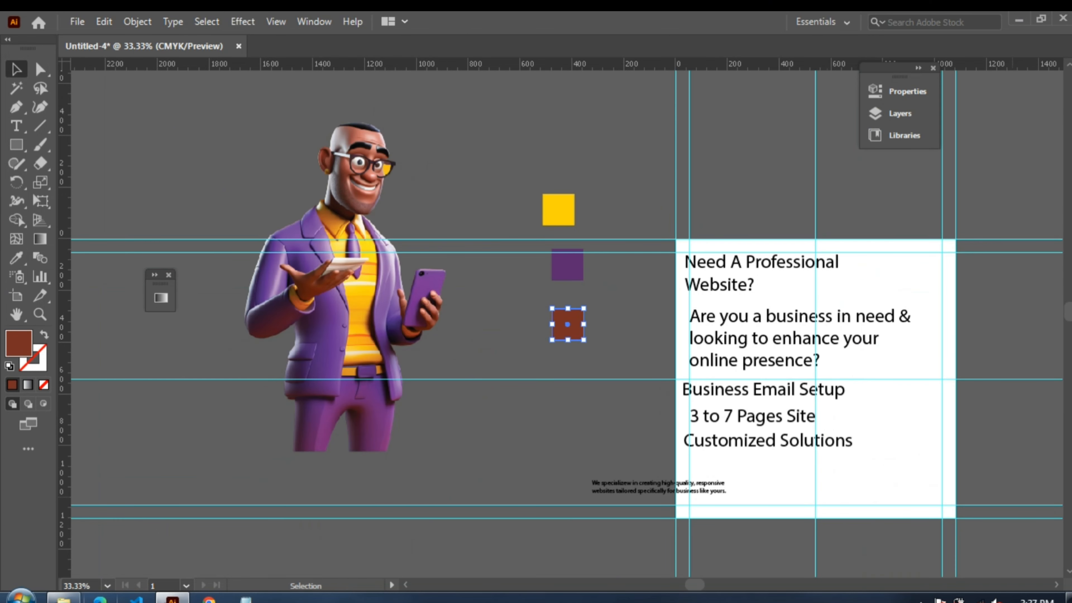
scroll(570, 317, right, 4)
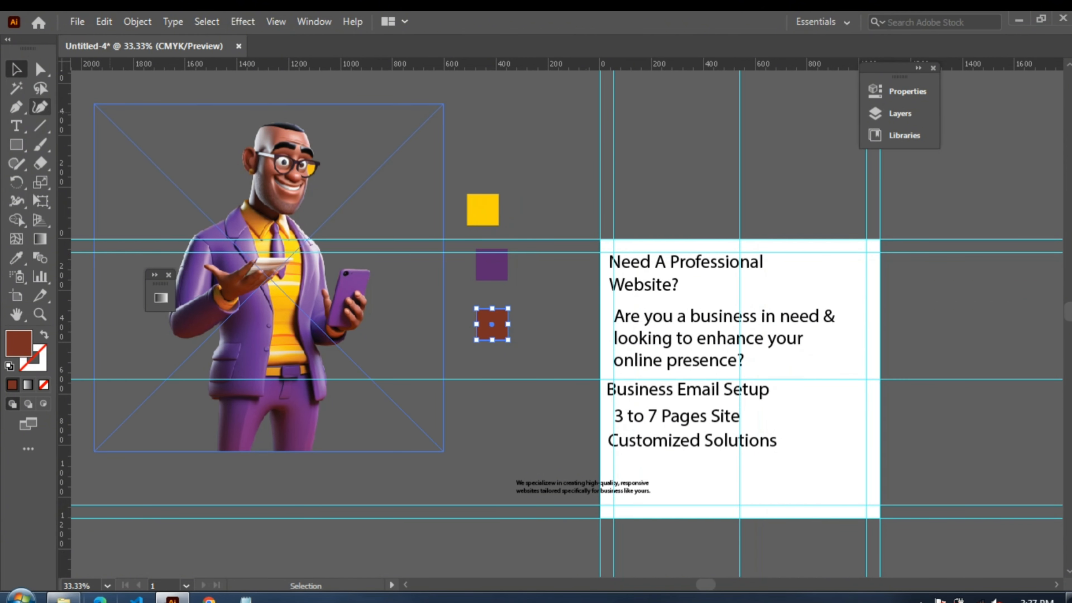
click(16, 145)
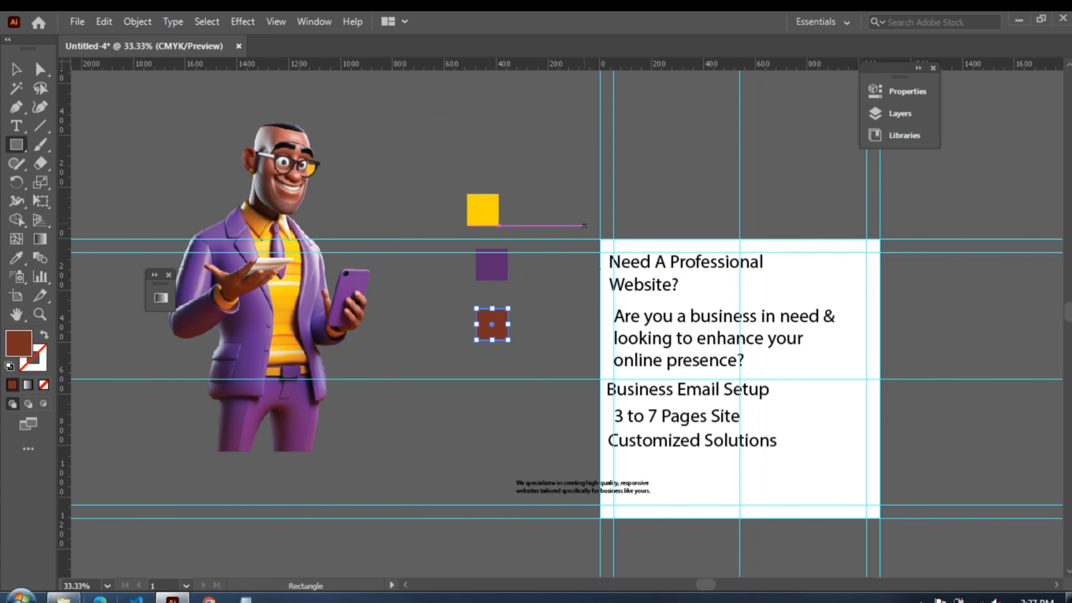
drag(585, 226, 912, 536)
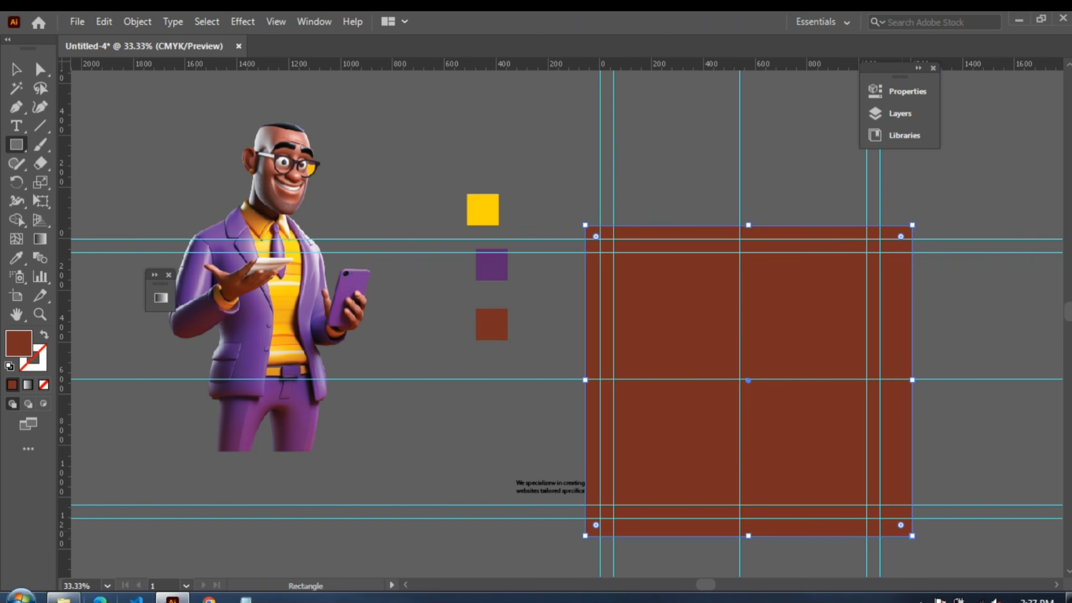
key(ctrl+shift+bracketleft)
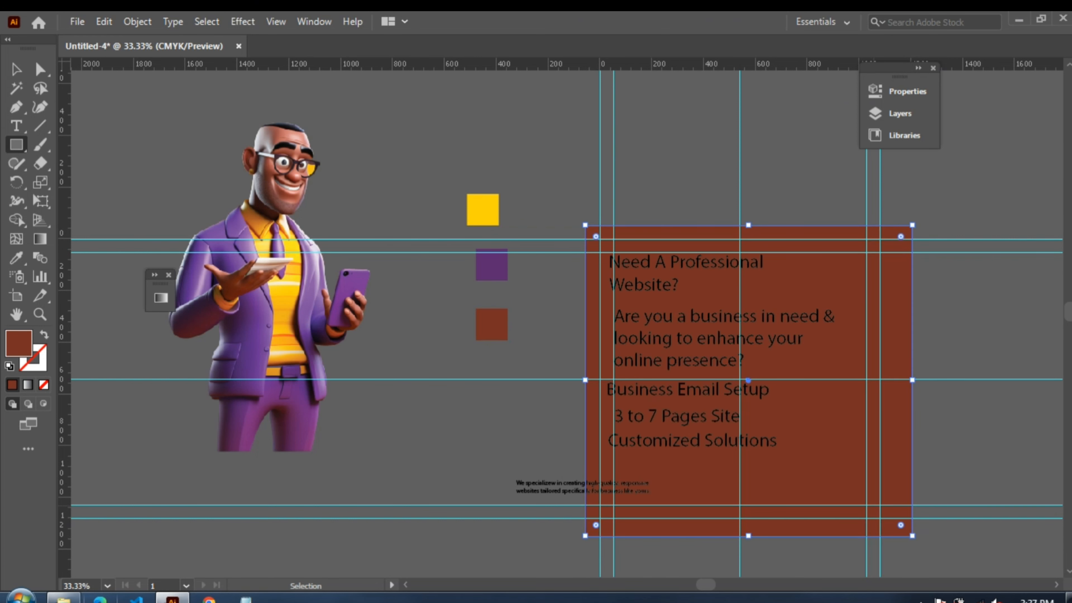
- Apply a horizontal linear gradient to the background rectangle, ending at its right edge
key(ctrl+equal)
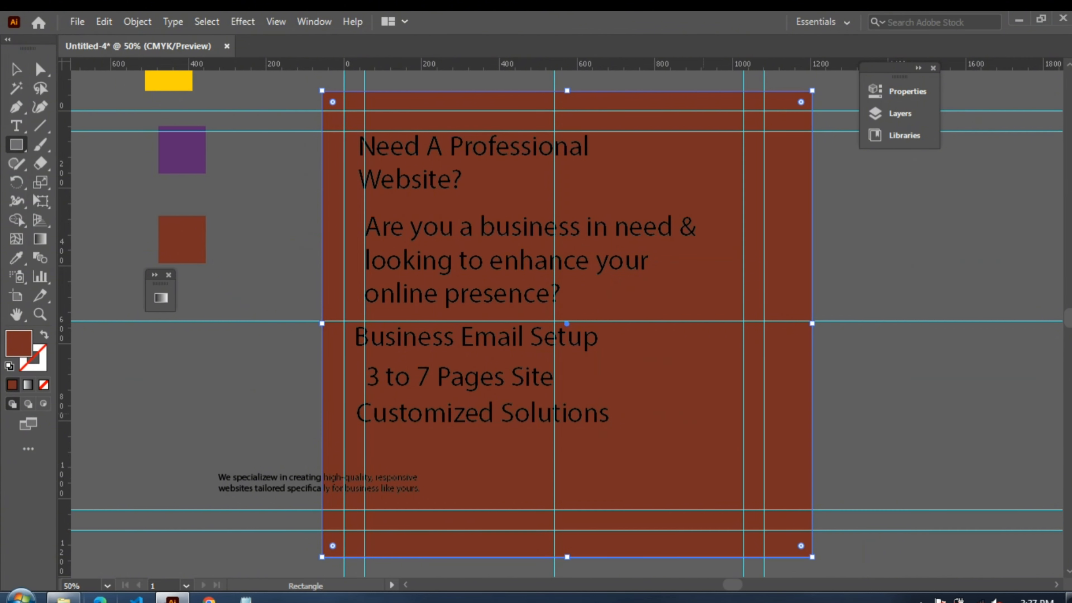
scroll(566, 333, up, 1)
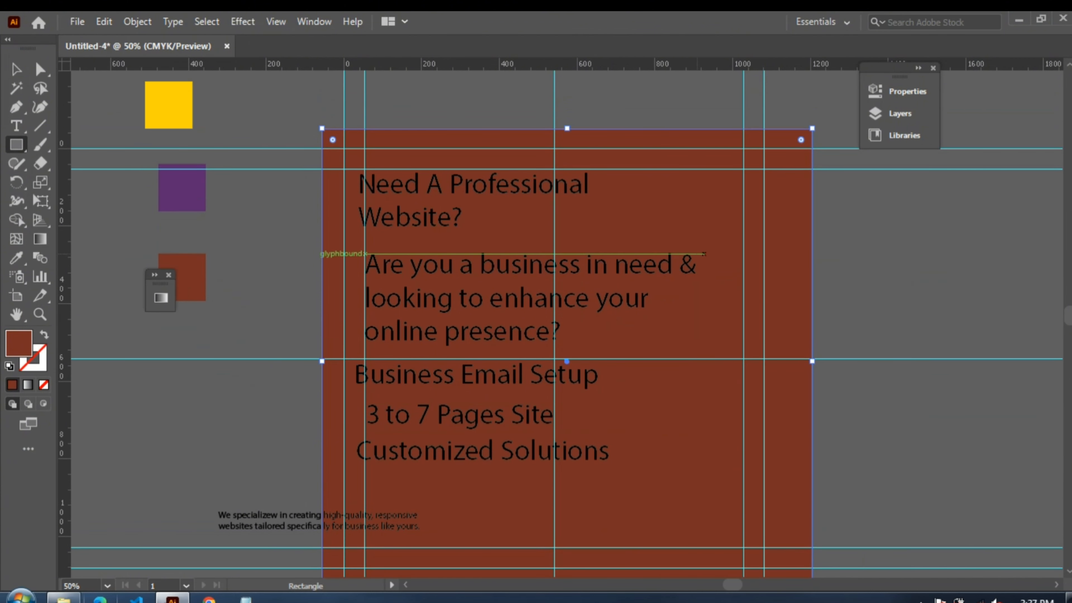
double_click(40, 239)
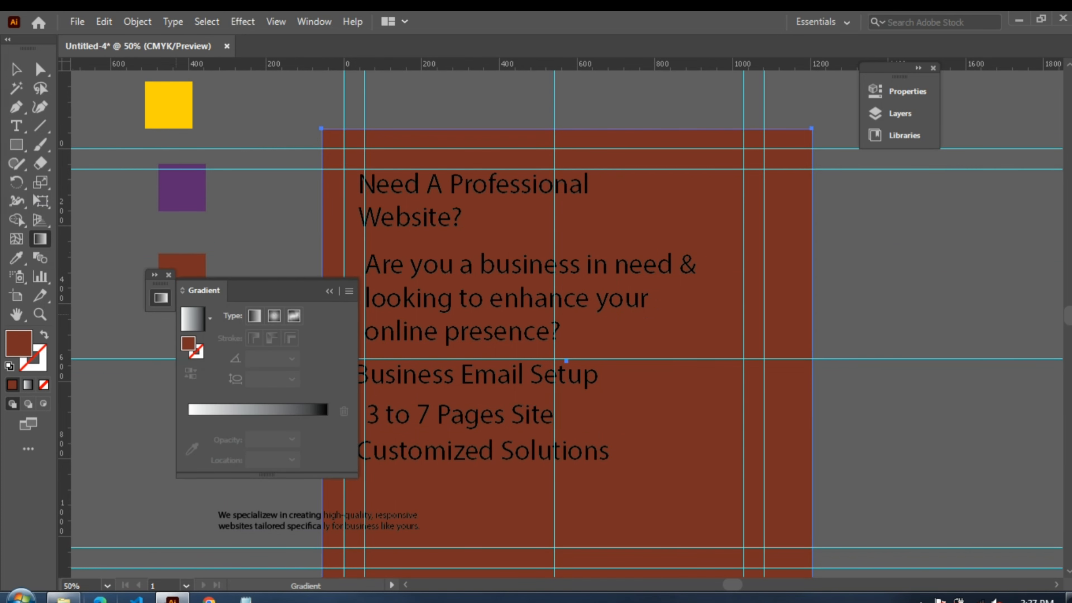
drag(359, 361, 813, 362)
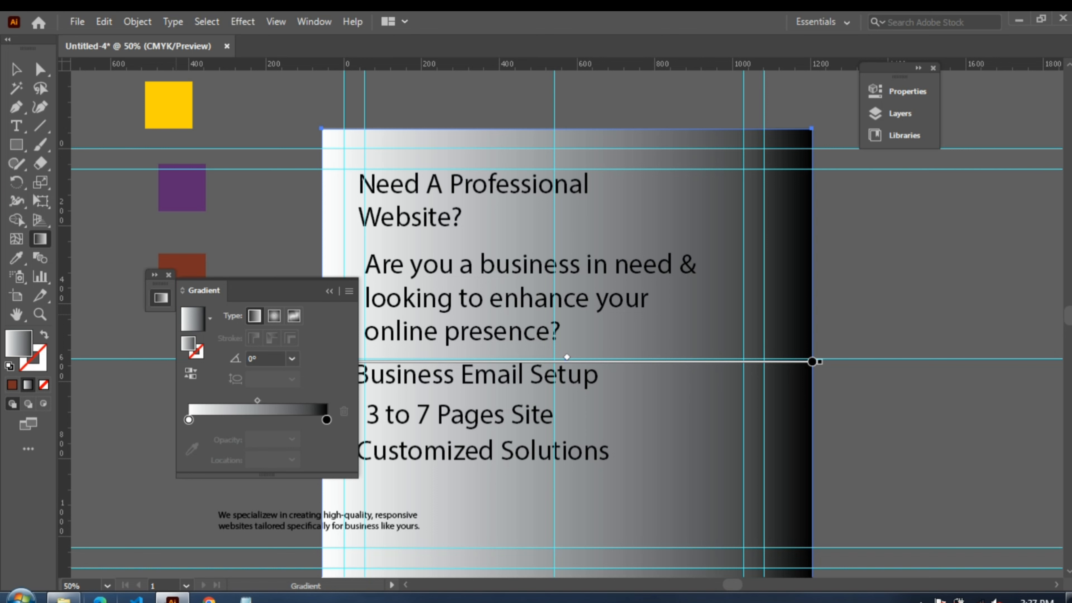
- Set the gradient's end stop to yellow sampled from the yellow square
click(327, 420)
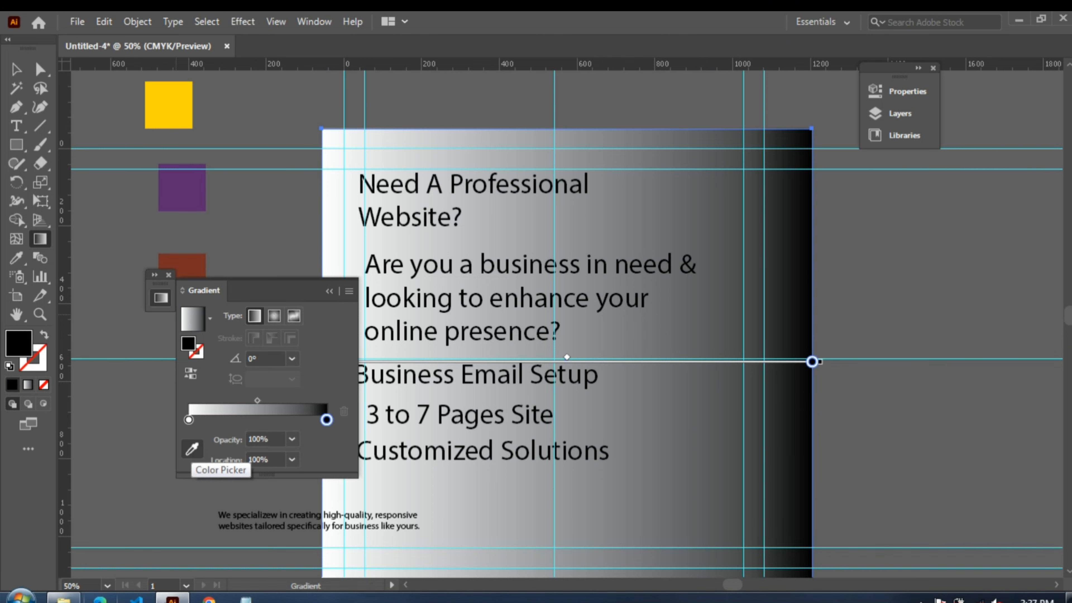
click(192, 449)
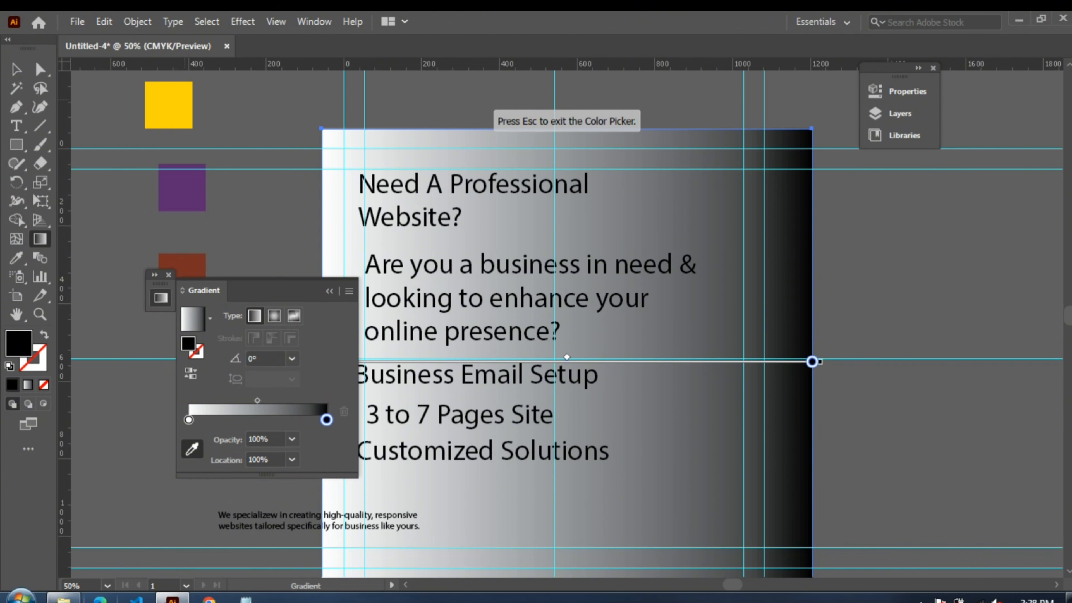
click(169, 105)
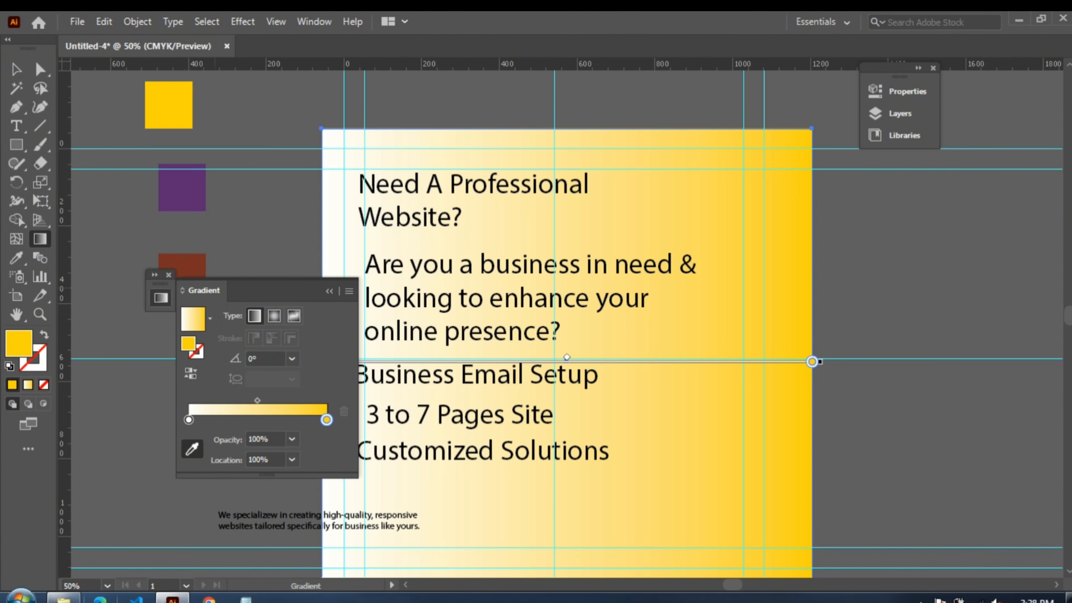
- Set the gradient's start stop to the reddish brown sampled from the brown square
click(189, 419)
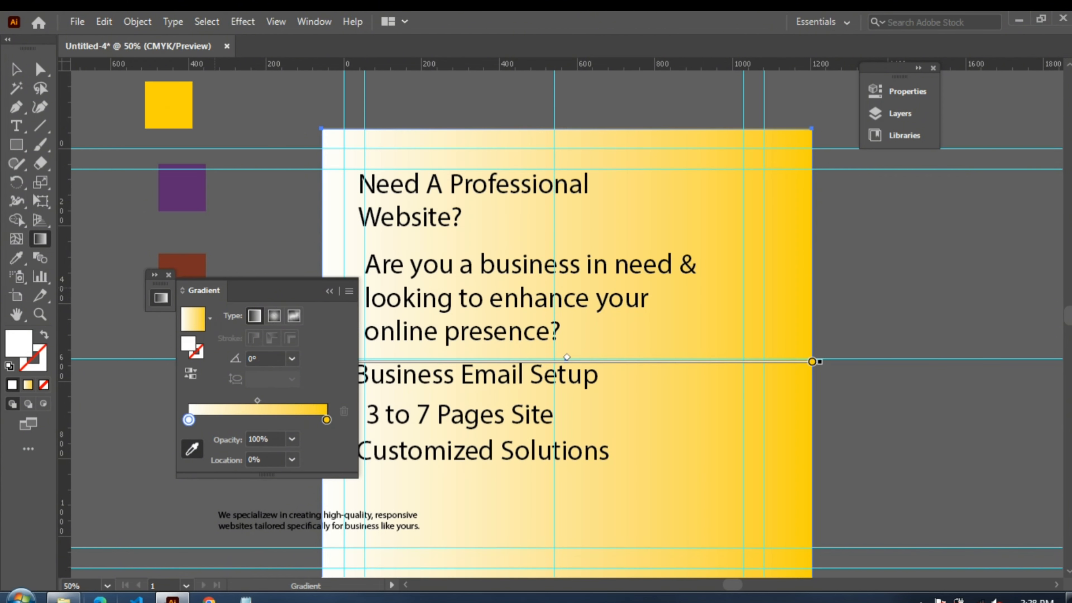
click(193, 451)
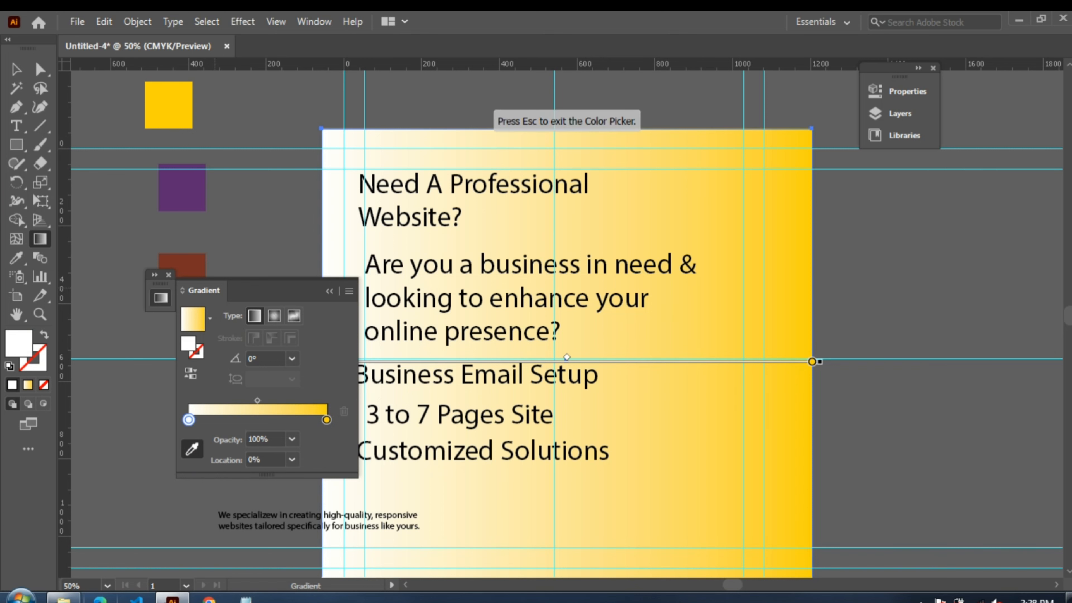
click(182, 266)
key(Escape)
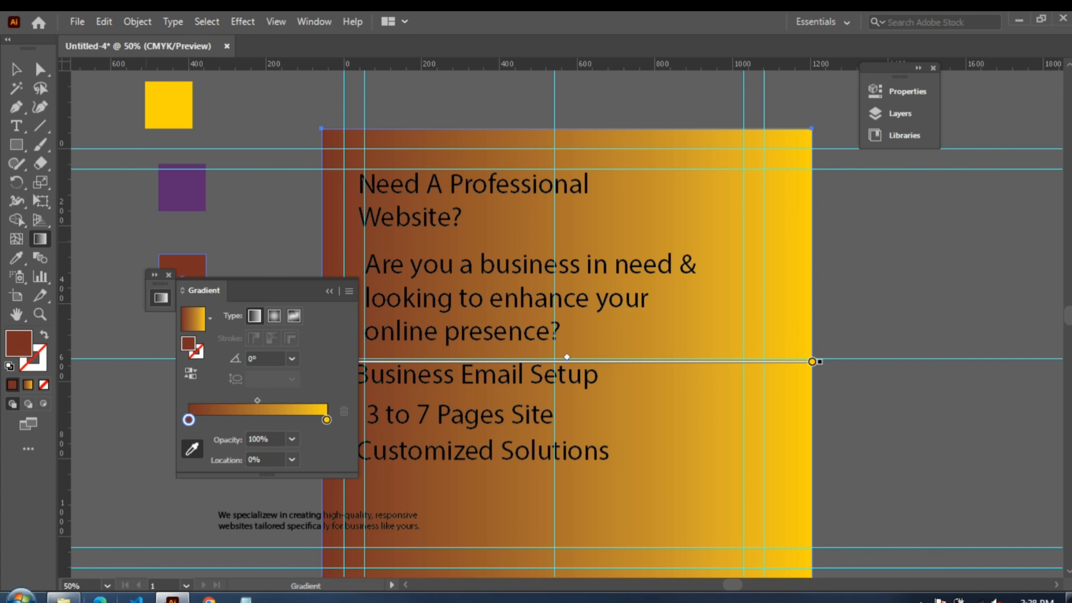
click(16, 68)
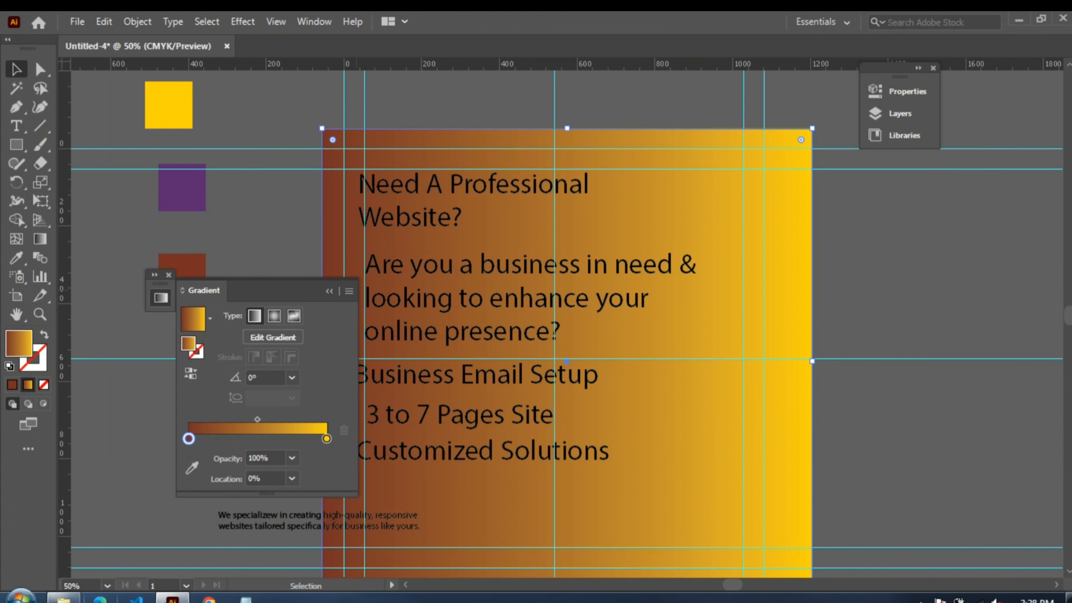
click(329, 291)
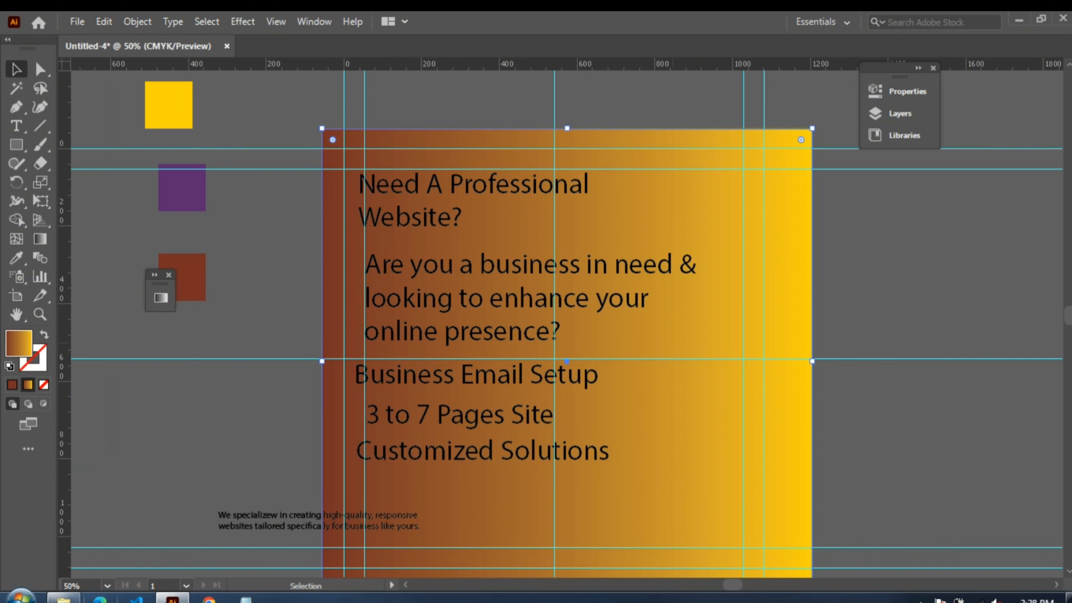
- Widen the gradient background rectangle far past both sides of the artboard, shift it slightly left, and lock it
key(ctrl+minus)
key(ctrl+minus)
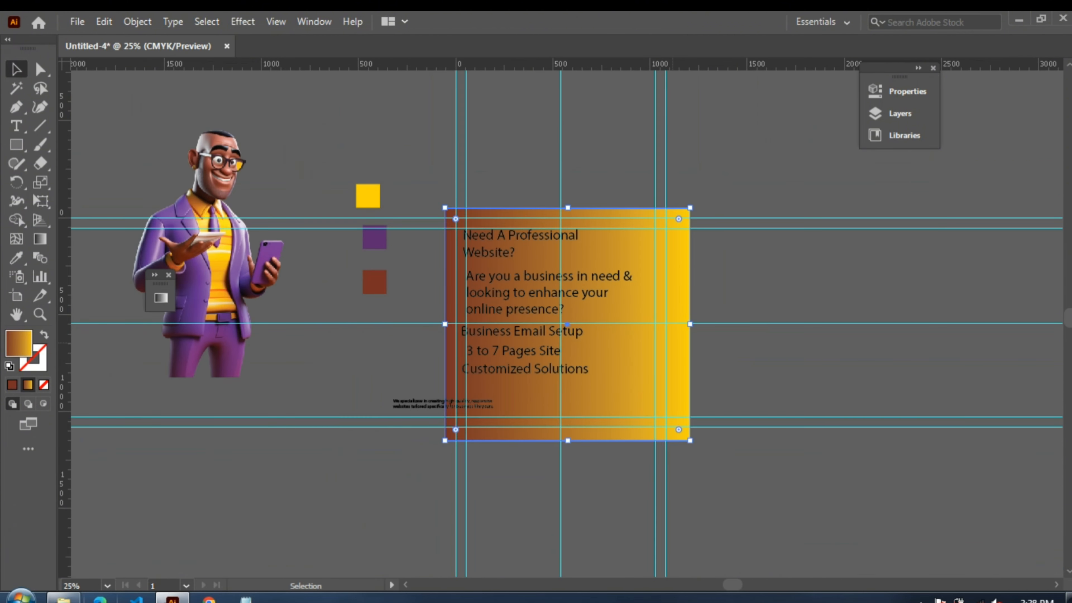
drag(691, 324, 969, 329)
drag(863, 365, 822, 365)
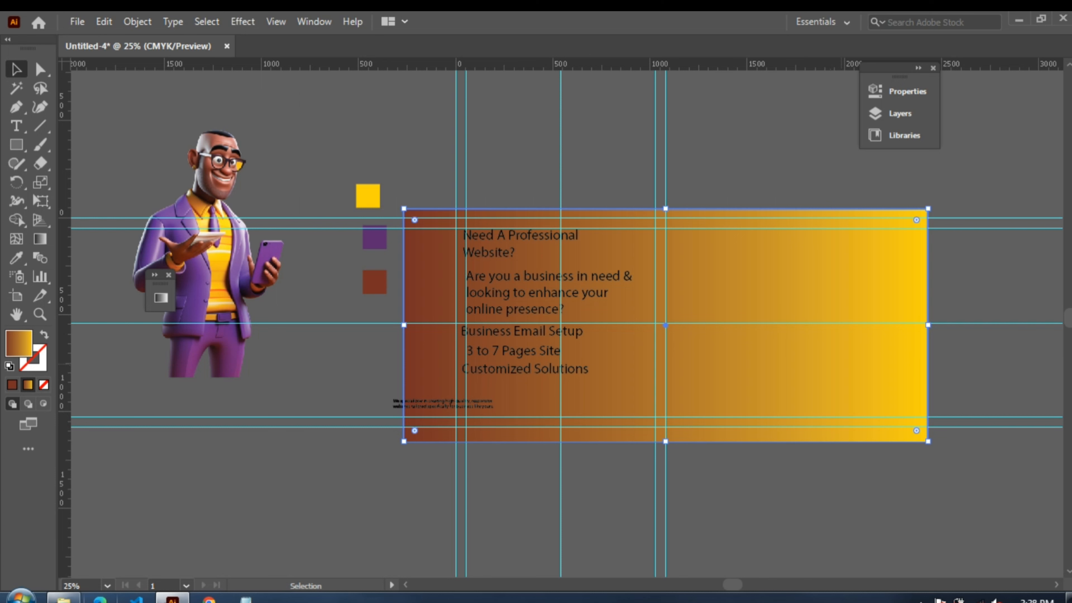
drag(843, 364, 833, 365)
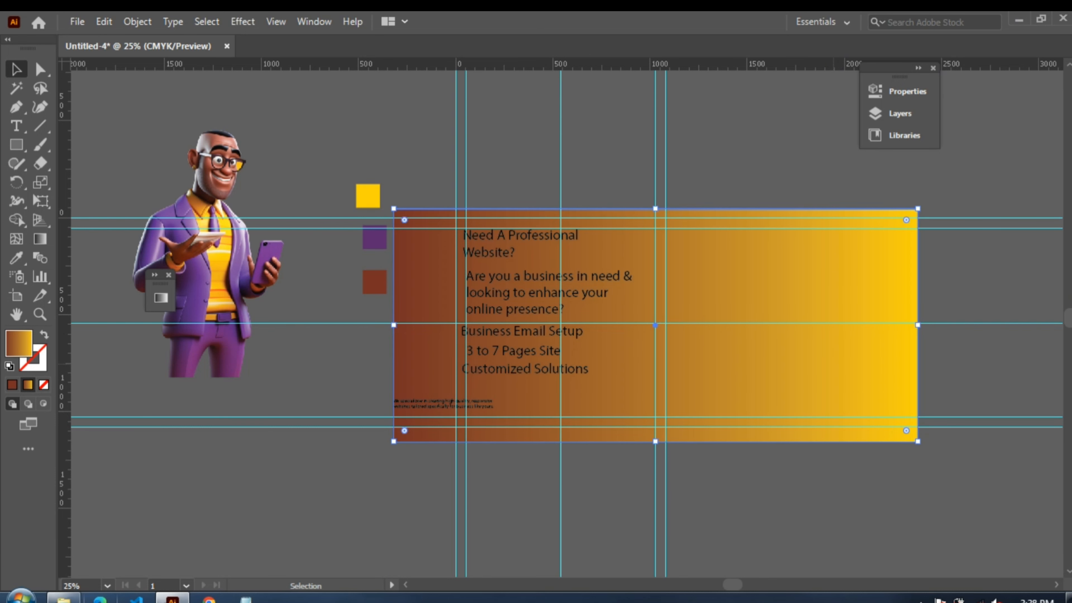
key(a)
key(ctrl+2)
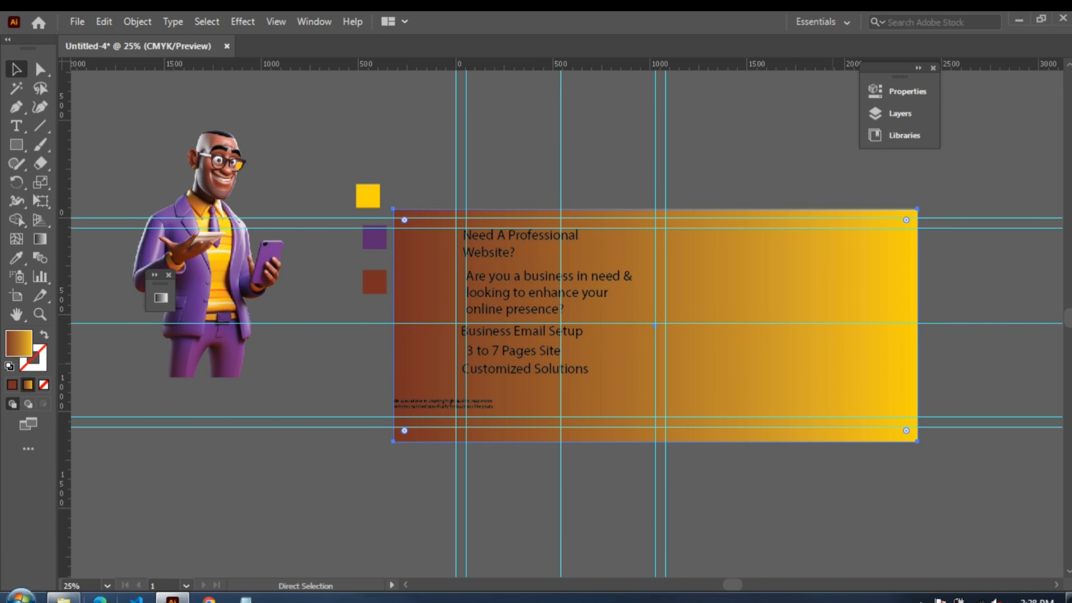
- Move the character image from beside the swatches onto the right part of the artboard
click(548, 274)
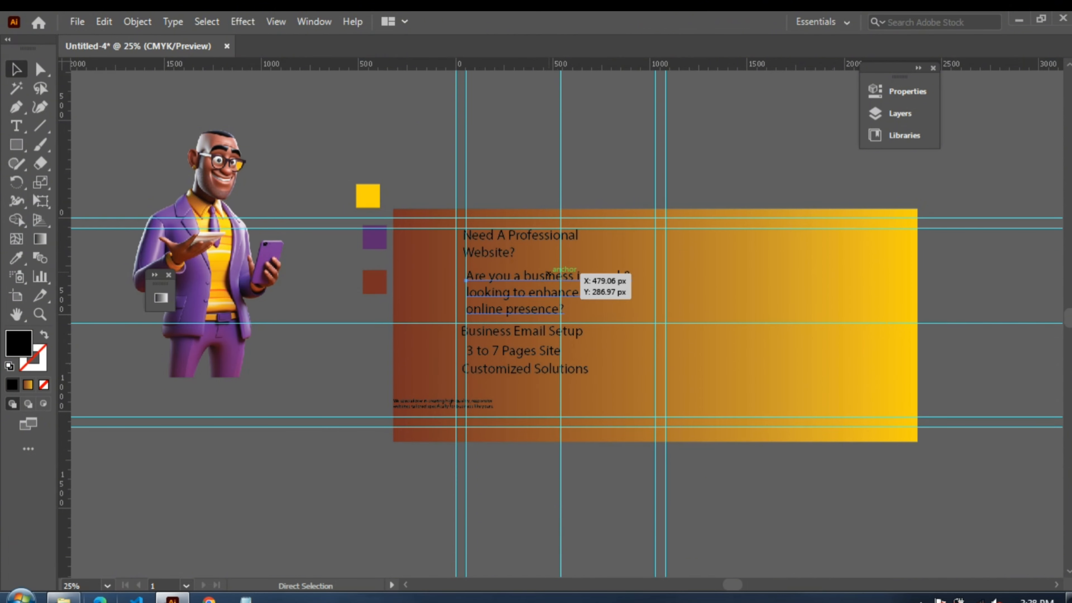
key(ctrl+plus)
key(ctrl+plus)
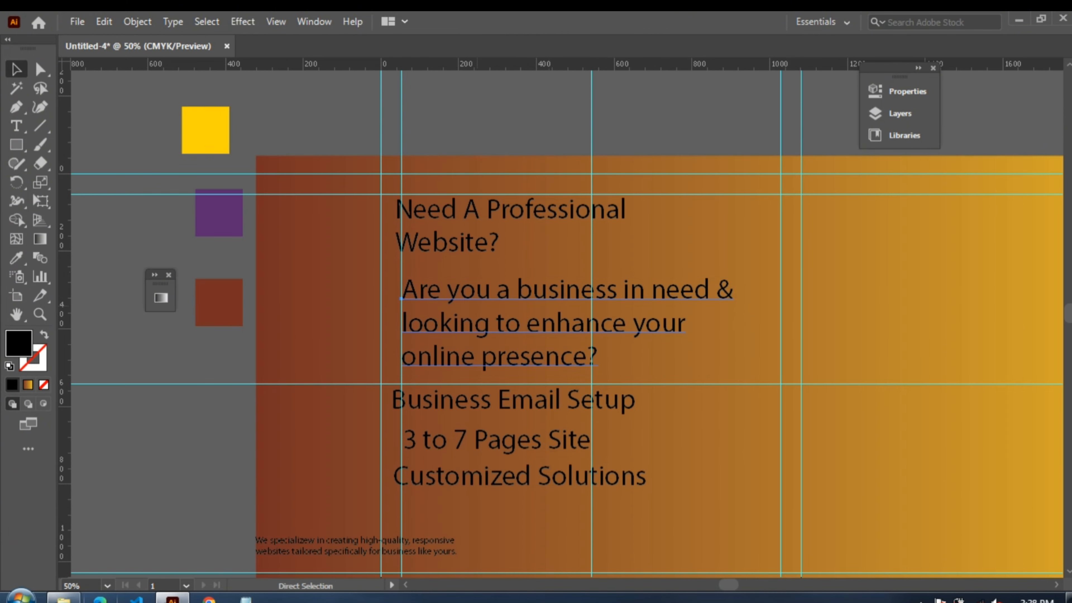
key(ctrl+minus)
key(ctrl+minus)
click(274, 282)
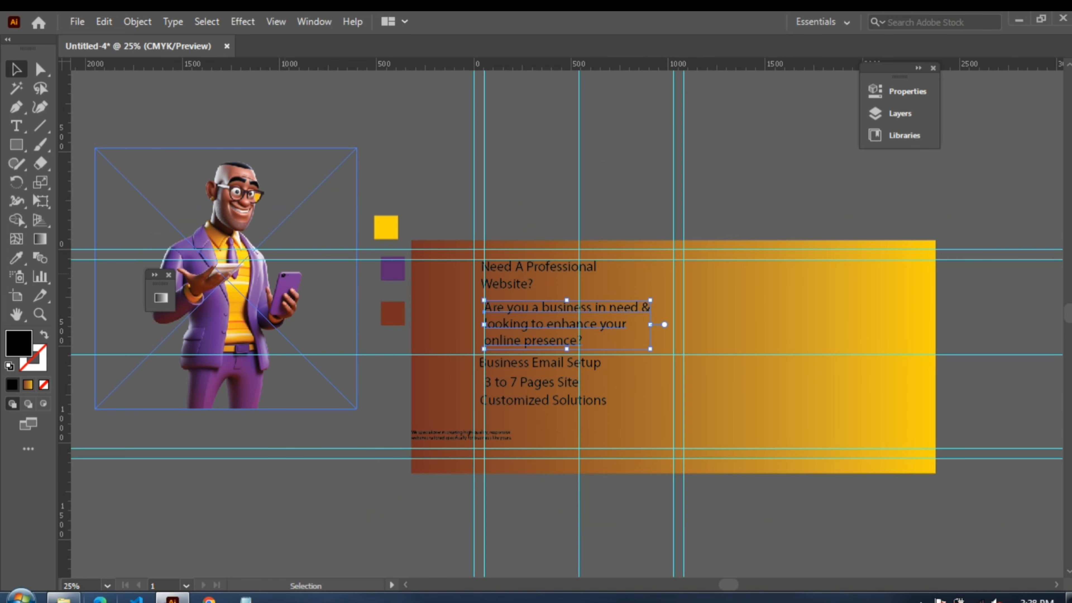
drag(275, 282, 714, 356)
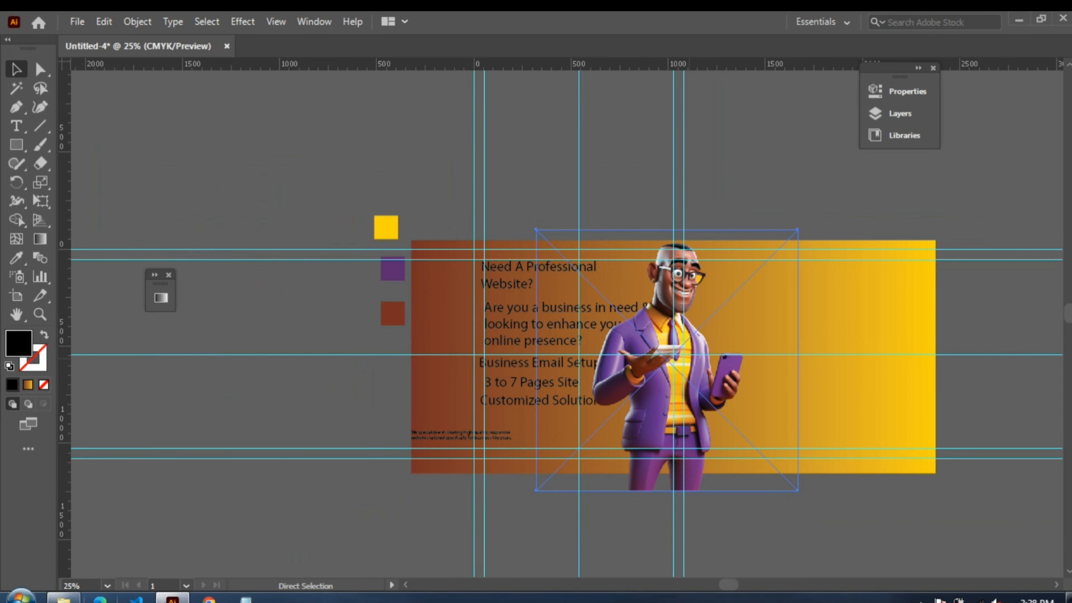
- Draw a rectangle over the two upper text blocks, starting near the upper-left margin, and fill it with white FFFFFF
key(ctrl+plus)
key(ctrl+plus)
key(ctrl+minus)
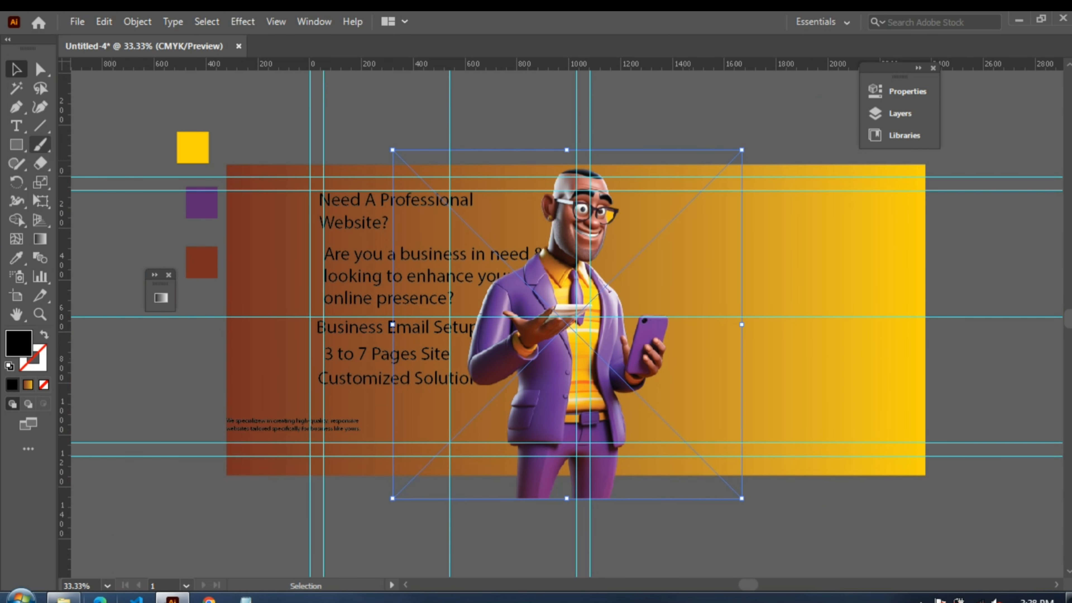
click(16, 144)
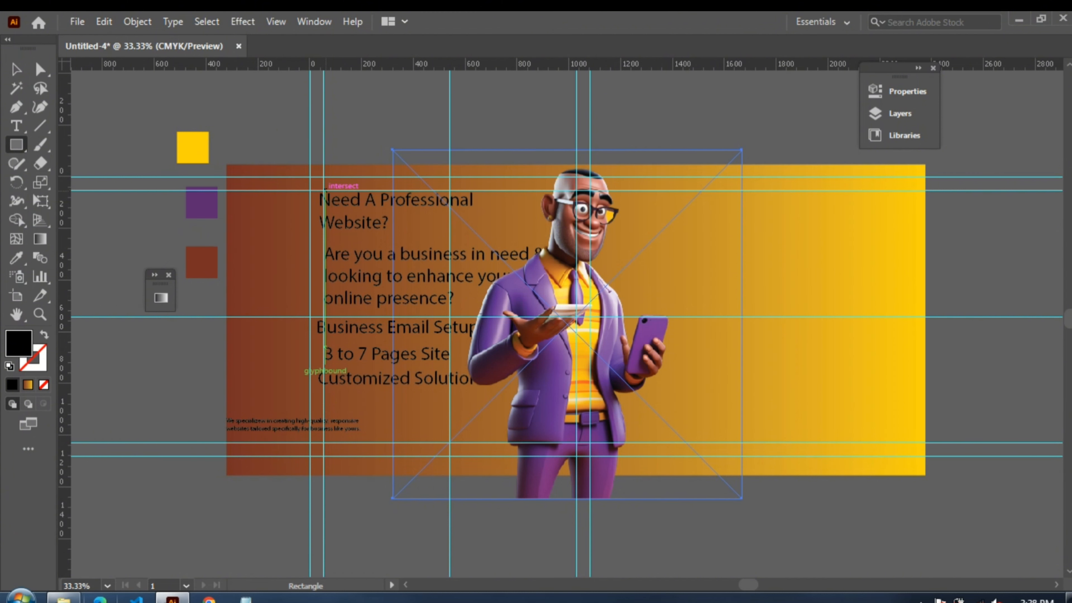
drag(323, 193, 498, 324)
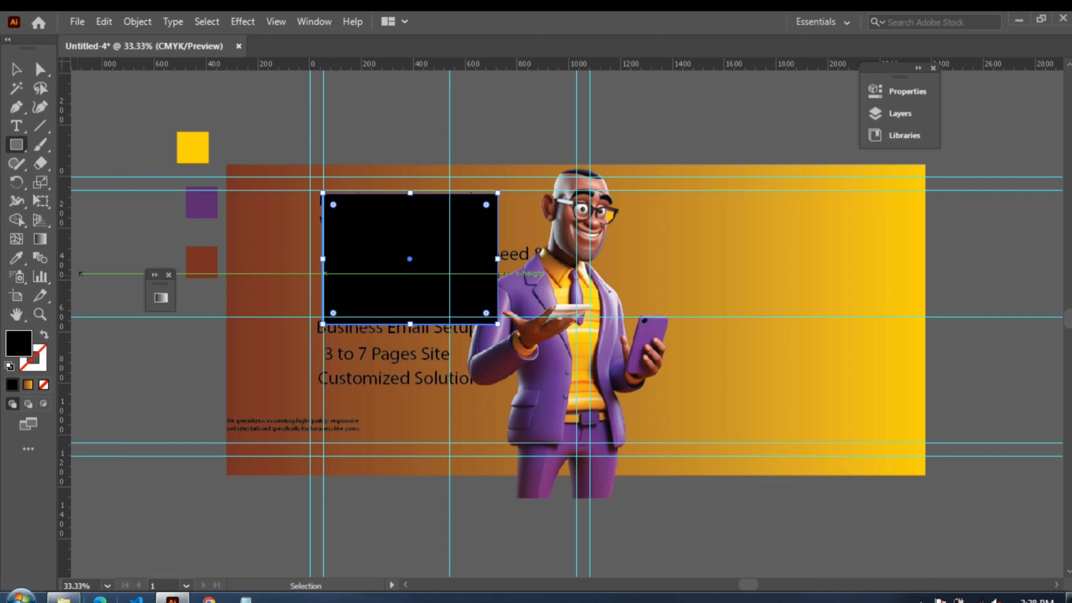
double_click(19, 342)
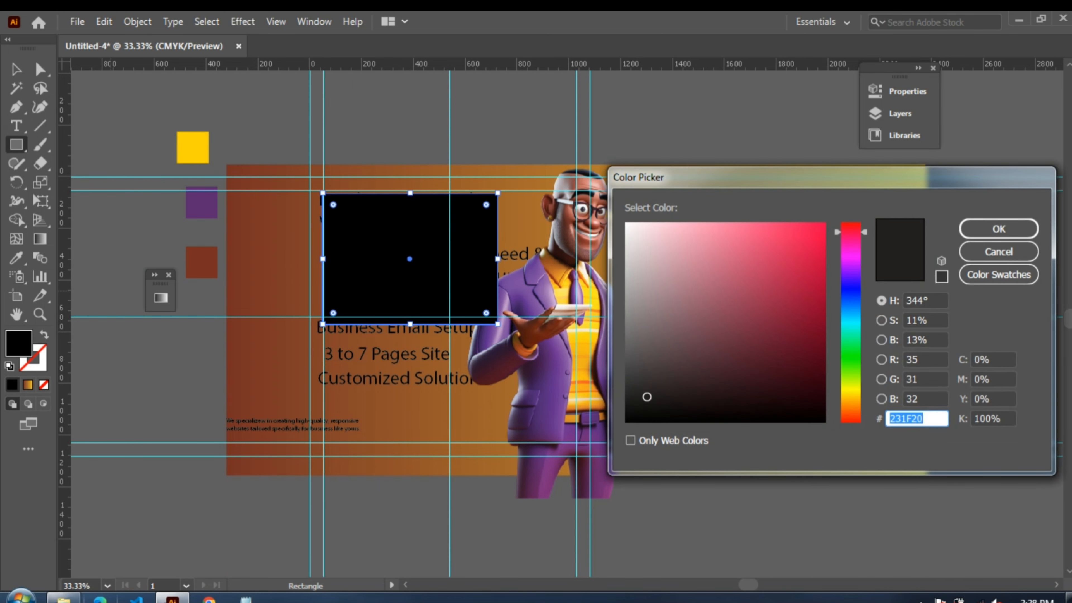
text(FFFFFF)
click(986, 228)
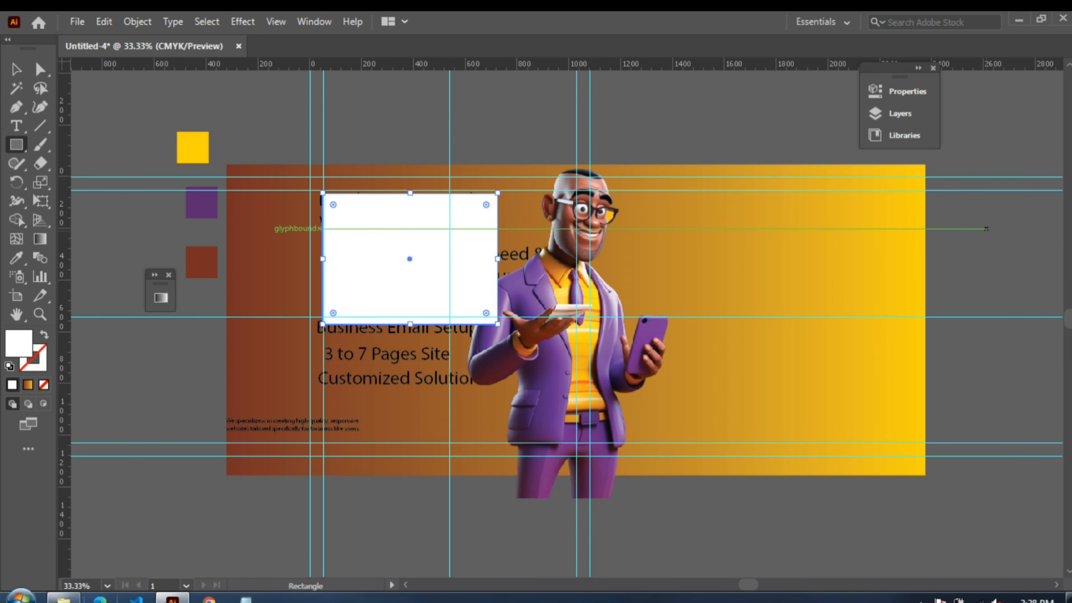
- Stack the white rectangle behind the text, directly above the gradient background, and check its place in the layer order
key(ctrl+shift+bracketleft)
key(ctrl+bracketright)
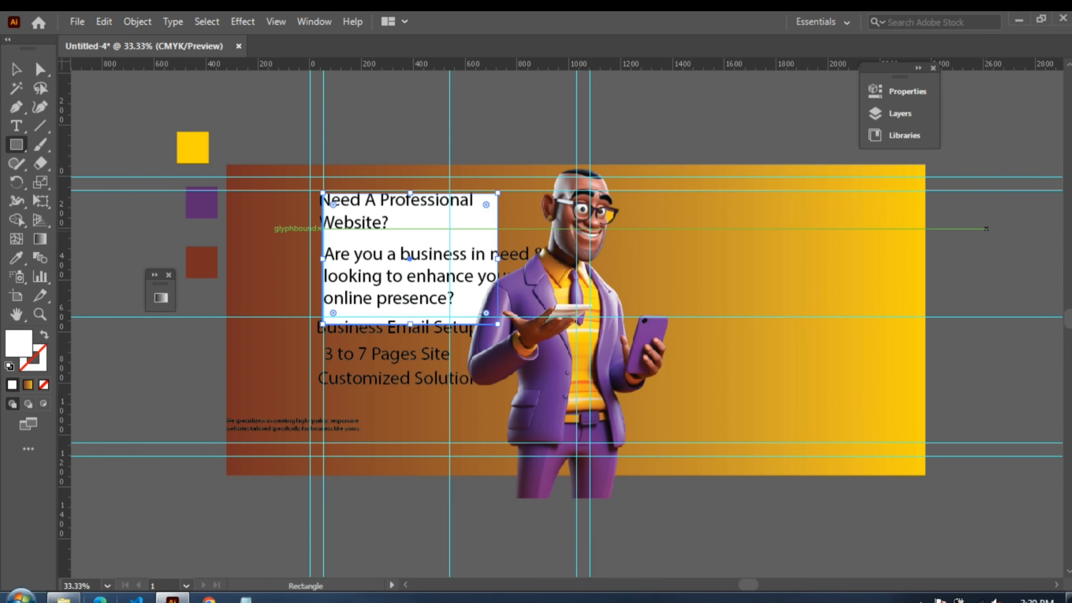
key(v)
key(ctrl+equal)
key(m)
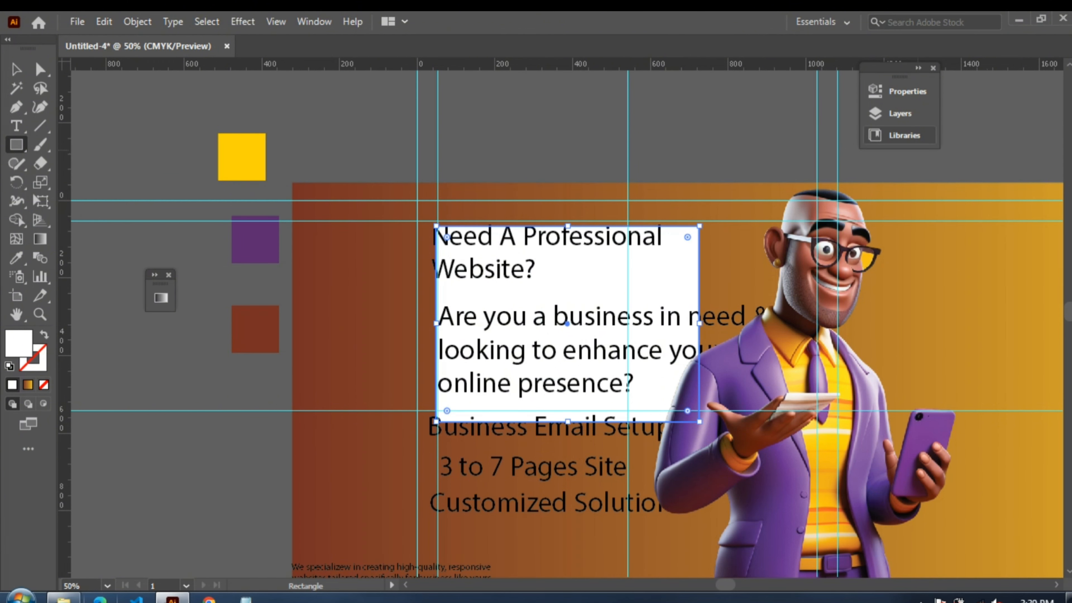
click(901, 113)
click(720, 108)
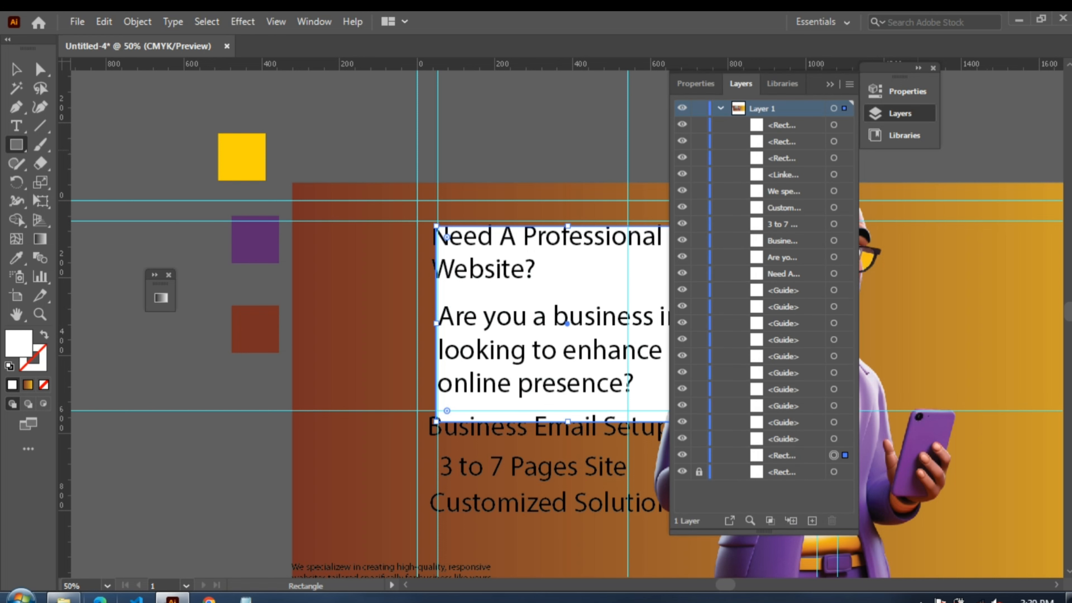
mouse_move(782, 455)
mouse_down()
mouse_move(782, 199)
mouse_move(782, 463)
mouse_up()
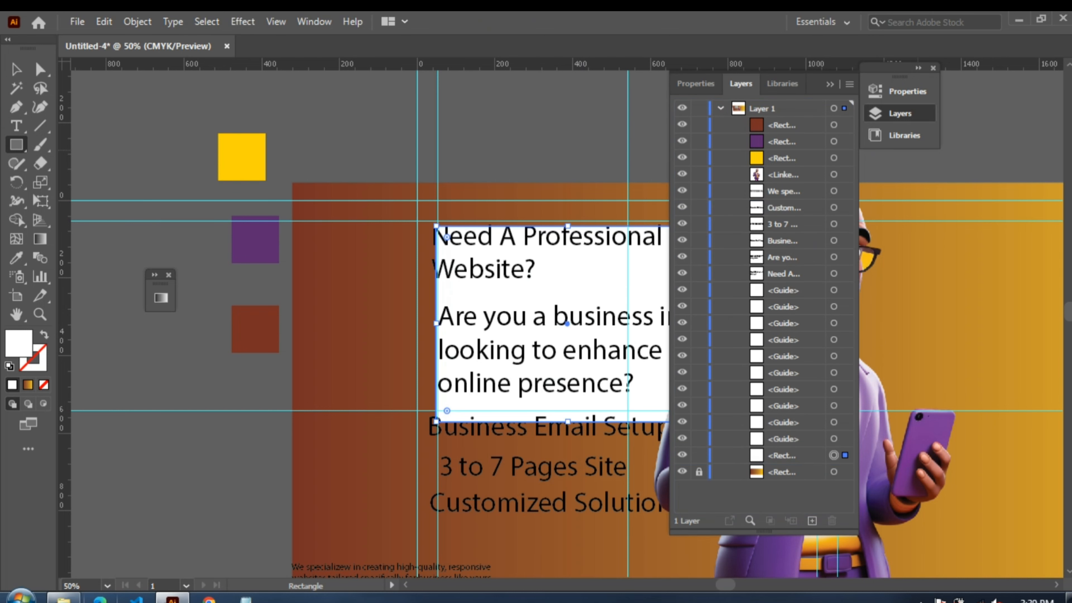
click(830, 85)
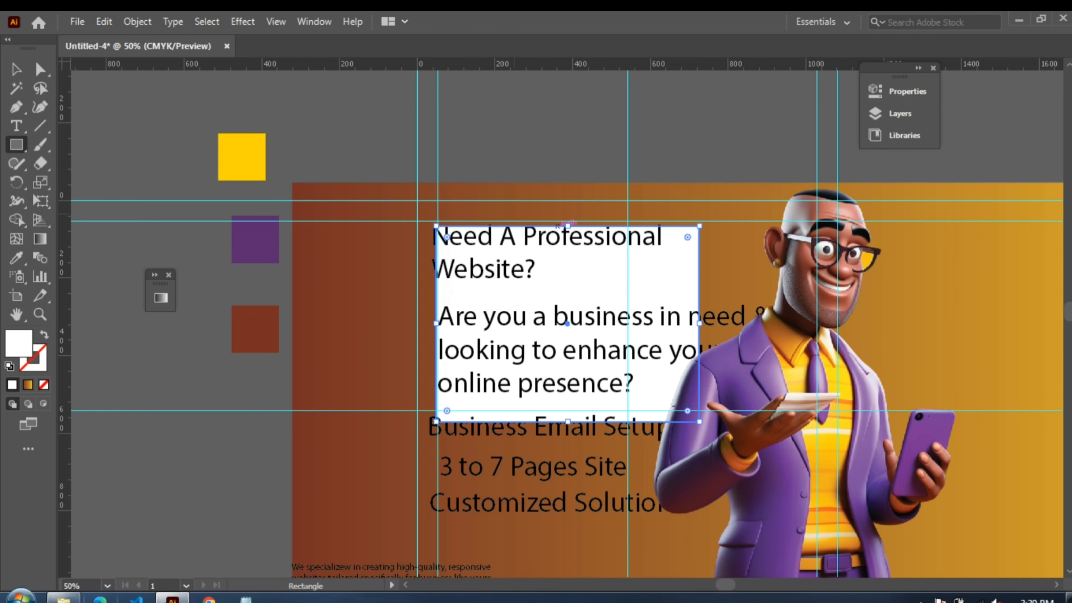
- Flip the character image horizontally
click(17, 69)
click(645, 319)
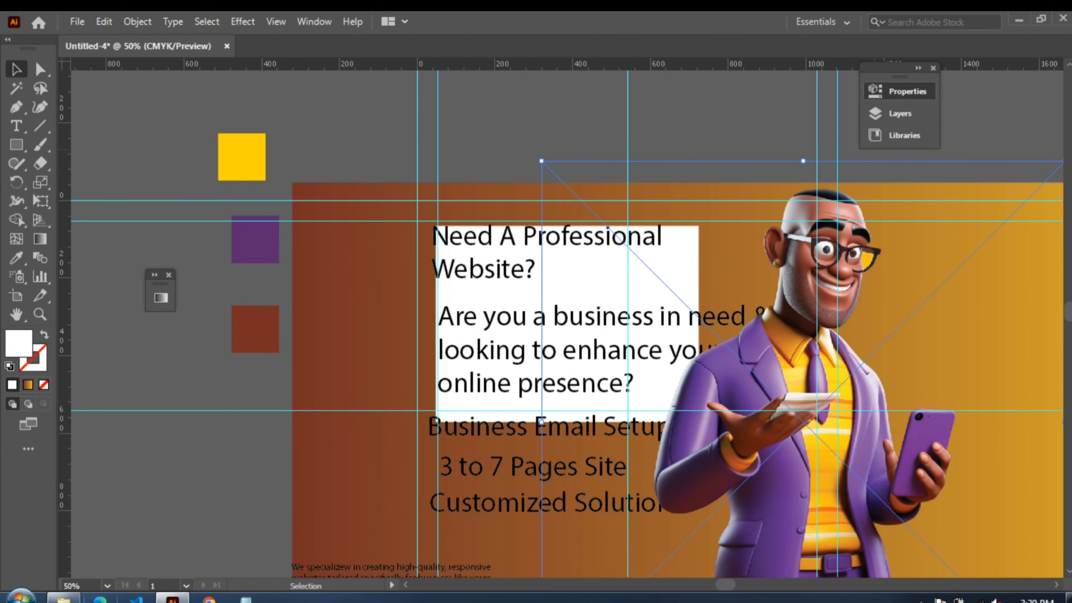
click(907, 92)
click(784, 196)
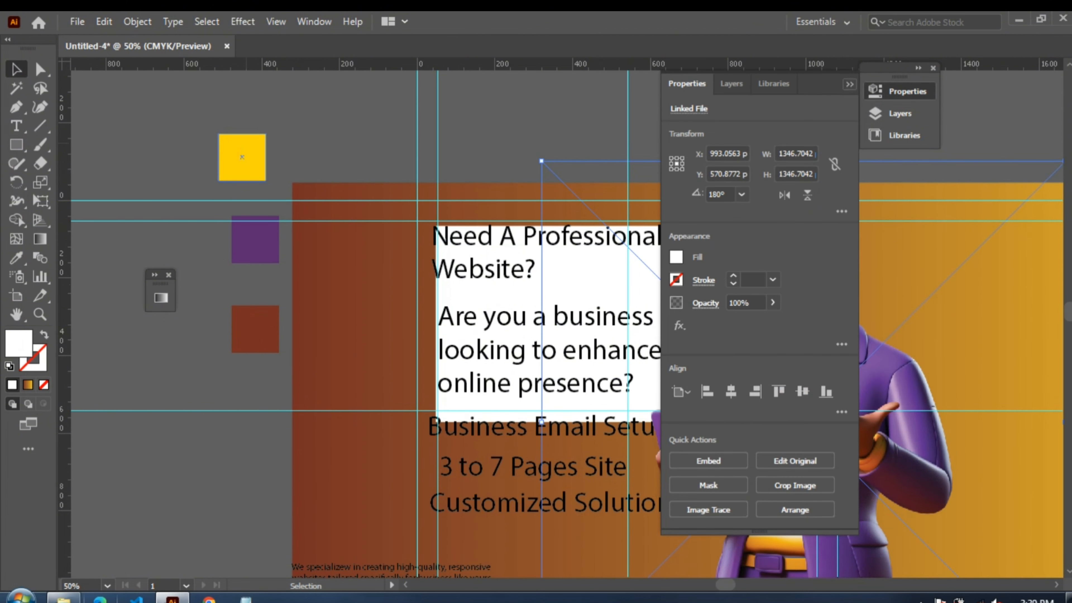
click(850, 85)
- Scale the character image down slightly and position it with its base on the artboard's bottom edge
key(ctrl+minus)
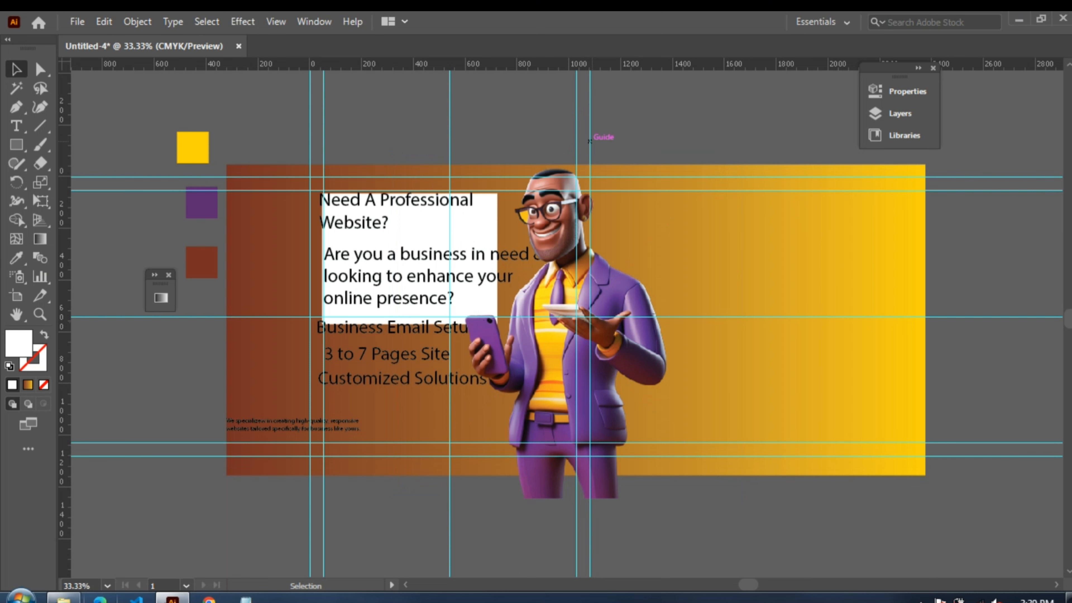
drag(648, 315, 608, 306)
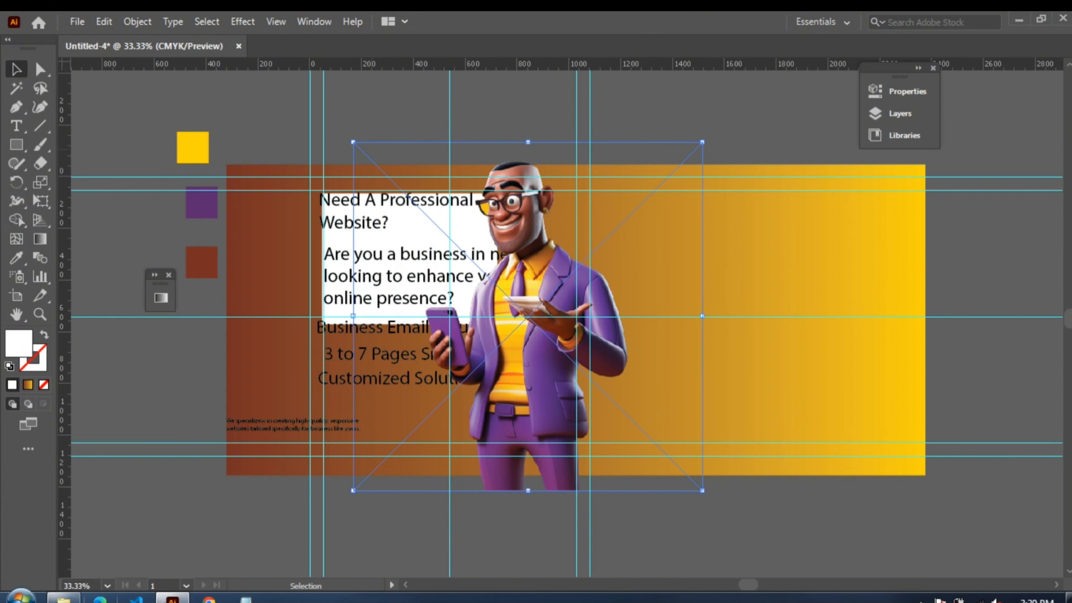
drag(353, 142, 401, 167)
key(ctrl+plus)
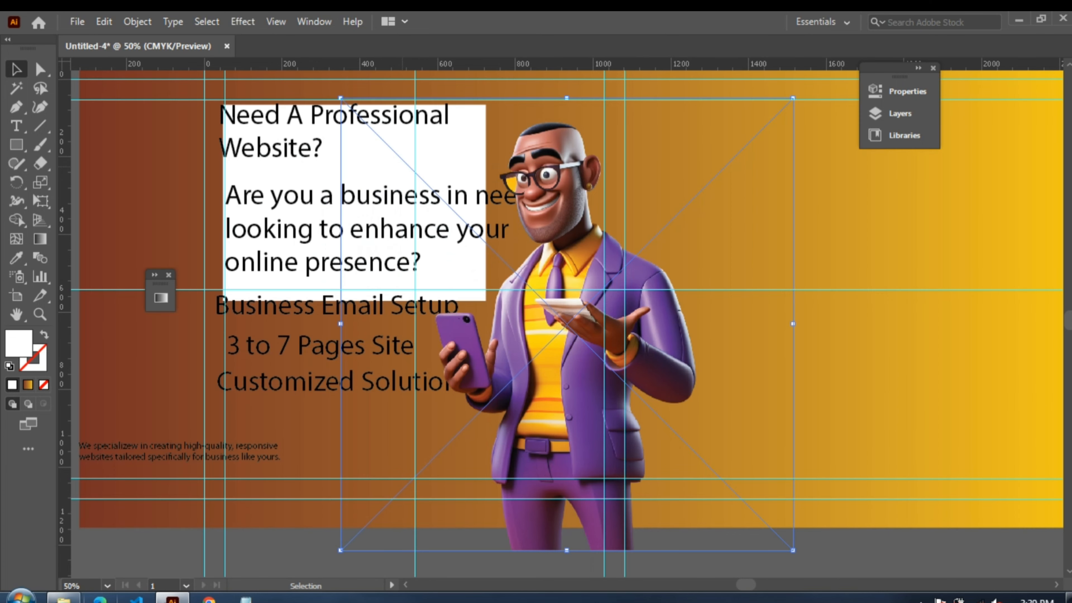
drag(607, 403, 549, 353)
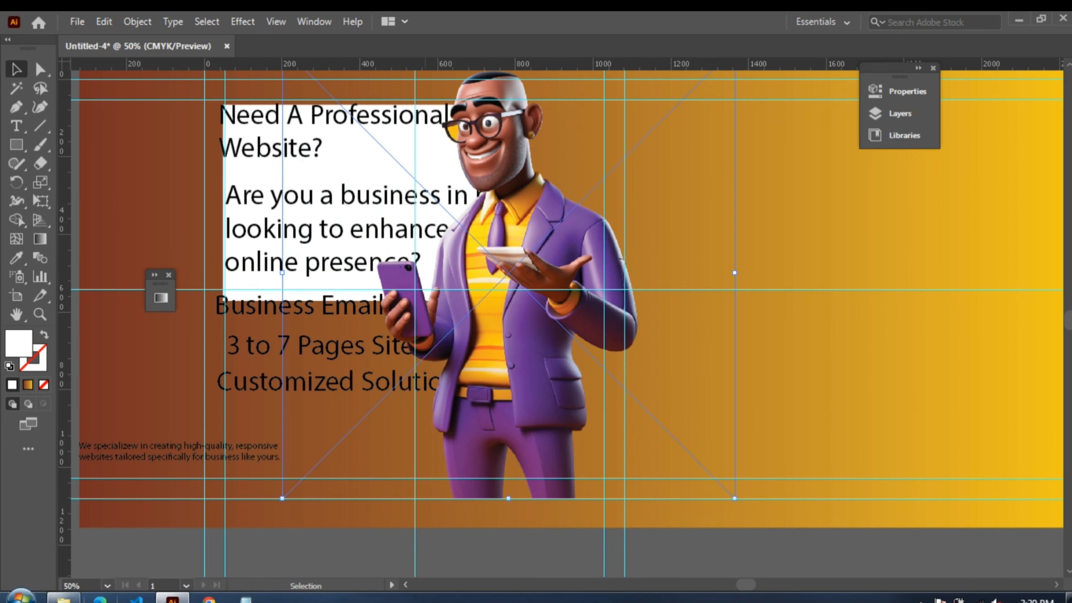
- Lock the character image in place
scroll(566, 321, left, 6)
scroll(566, 321, up, 2)
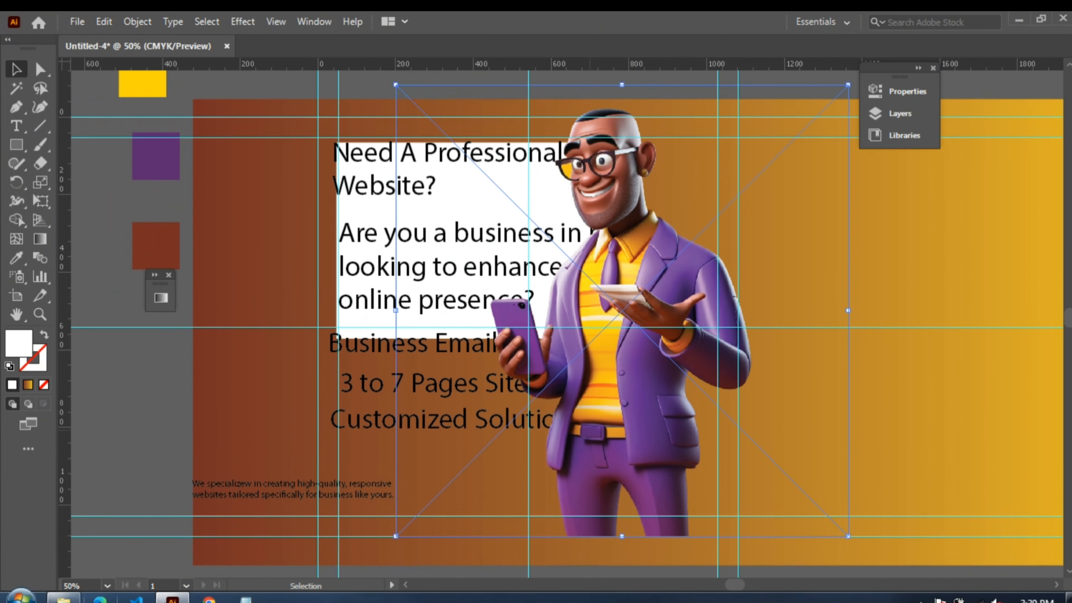
scroll(566, 321, up, 1)
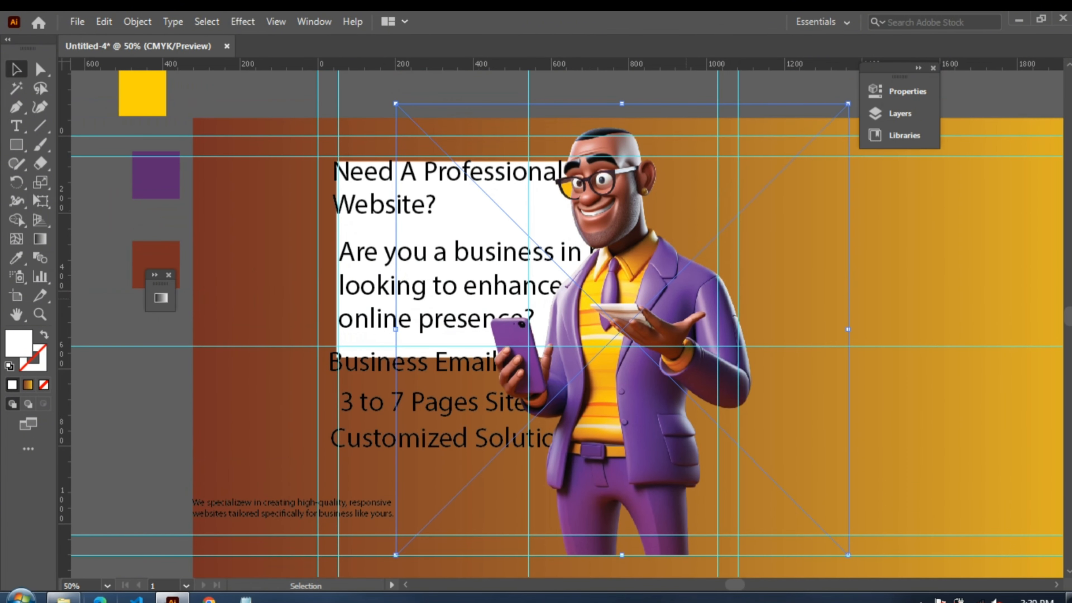
key(ctrl+2)
- Align the white rectangle's upper-left corner to the intersection of the left and top margin guides
click(454, 216)
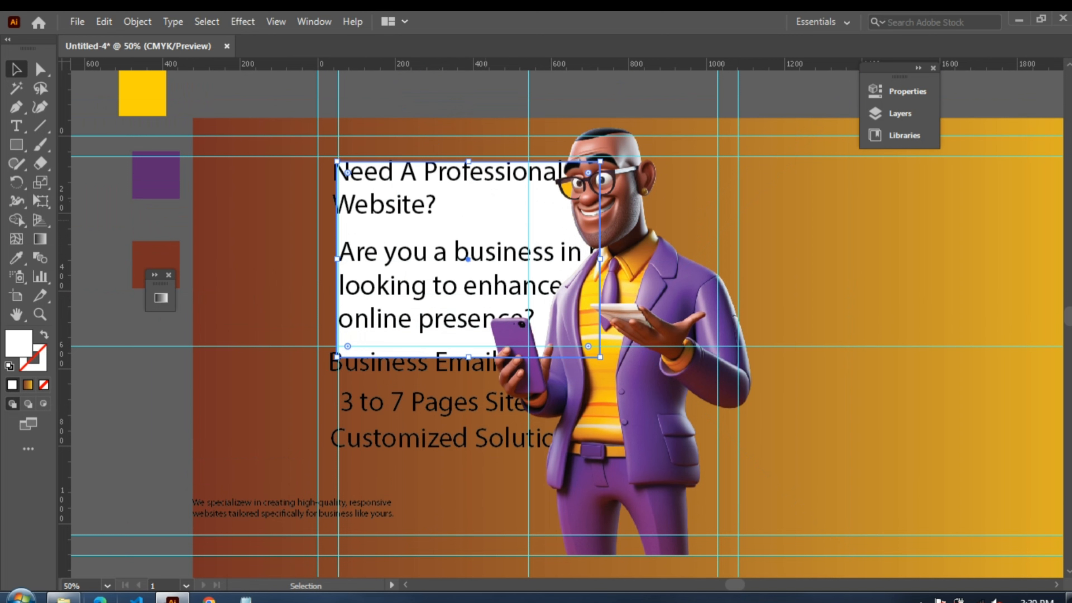
key(ctrl+equal)
key(ctrl+equal)
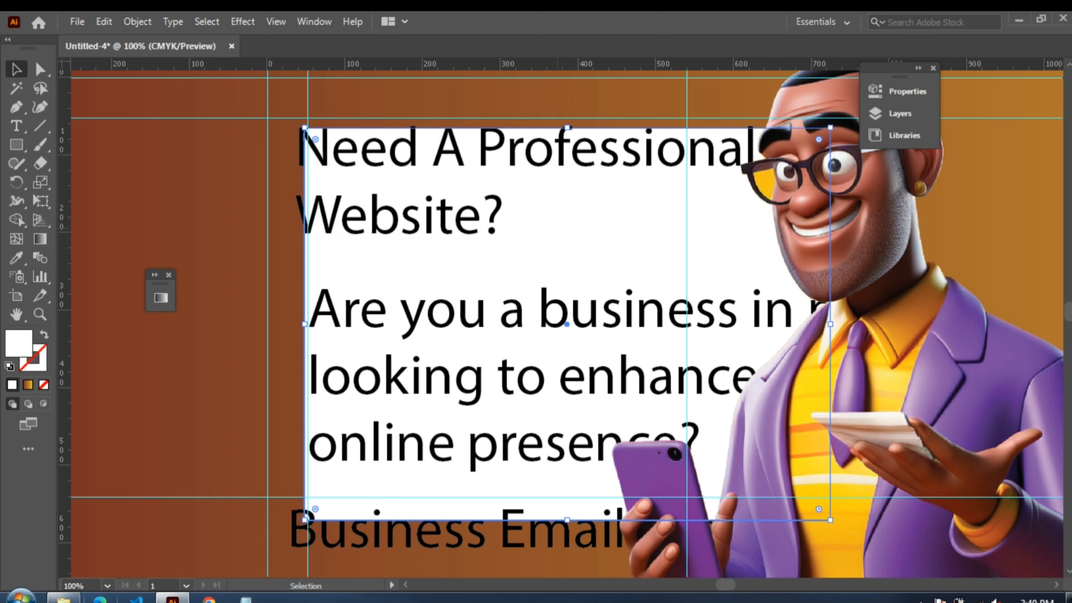
mouse_move(589, 226)
mouse_down()
mouse_move(609, 219)
mouse_move(575, 211)
mouse_up()
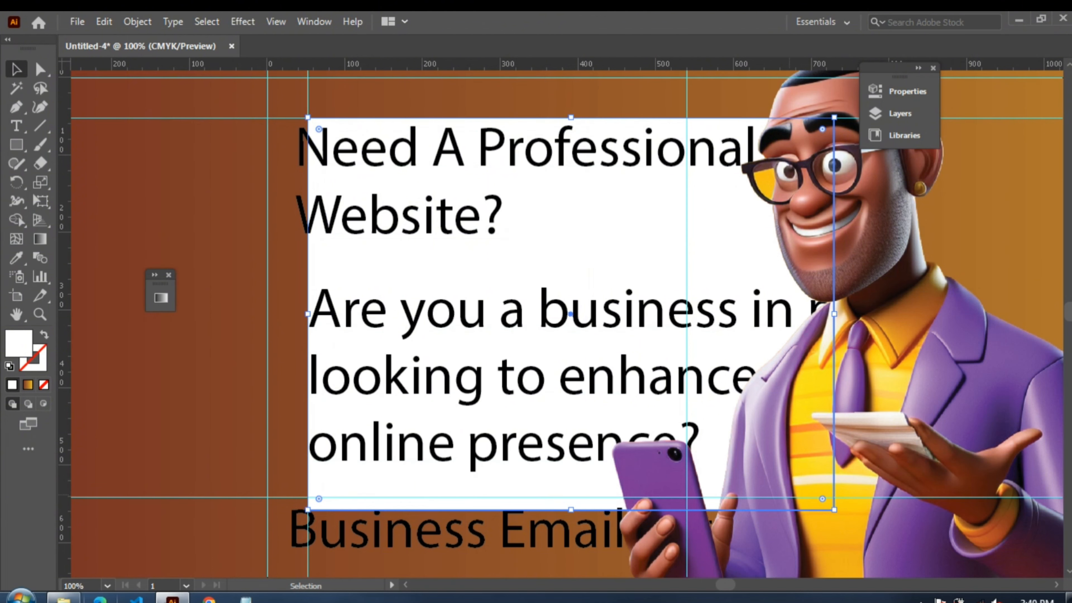
key(ctrl+minus)
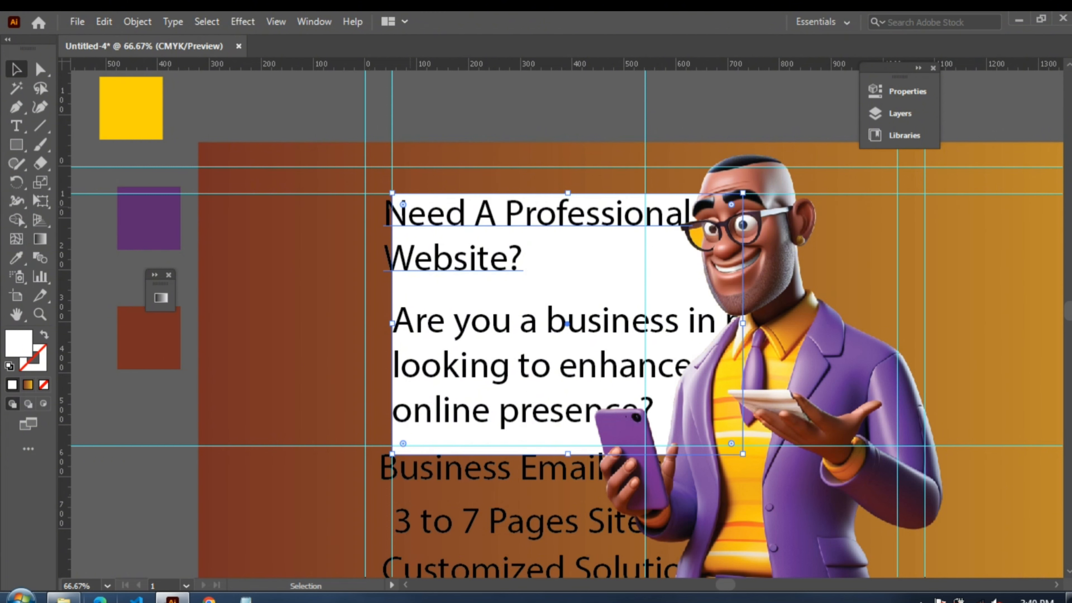
- Nudge the white rectangle about 20 px right and 20 px down from the left and top margin guides
key(shift+Right)
key(shift+Down)
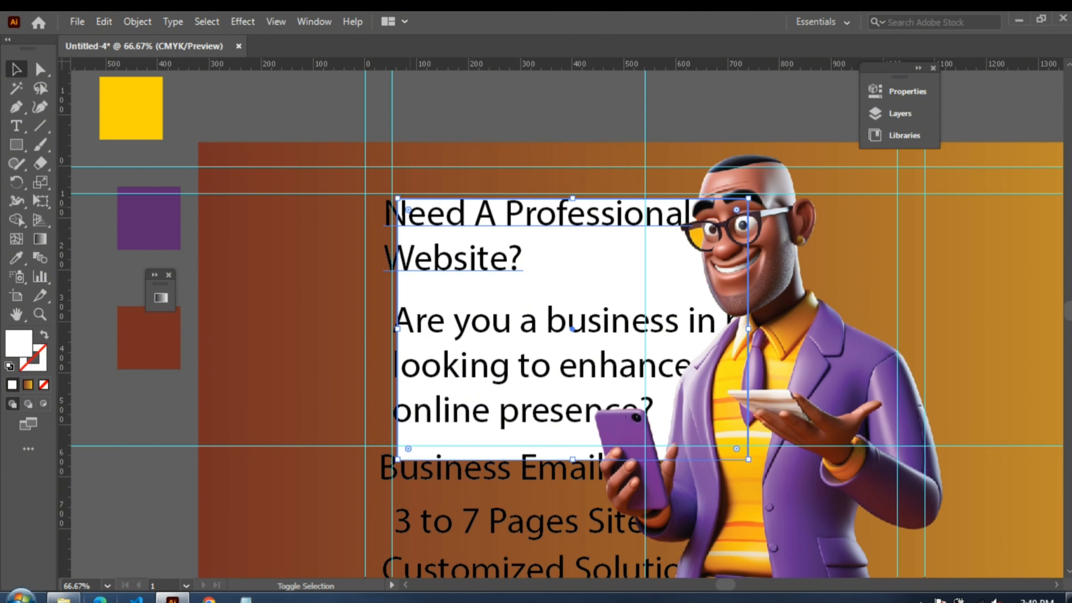
key(shift+Right)
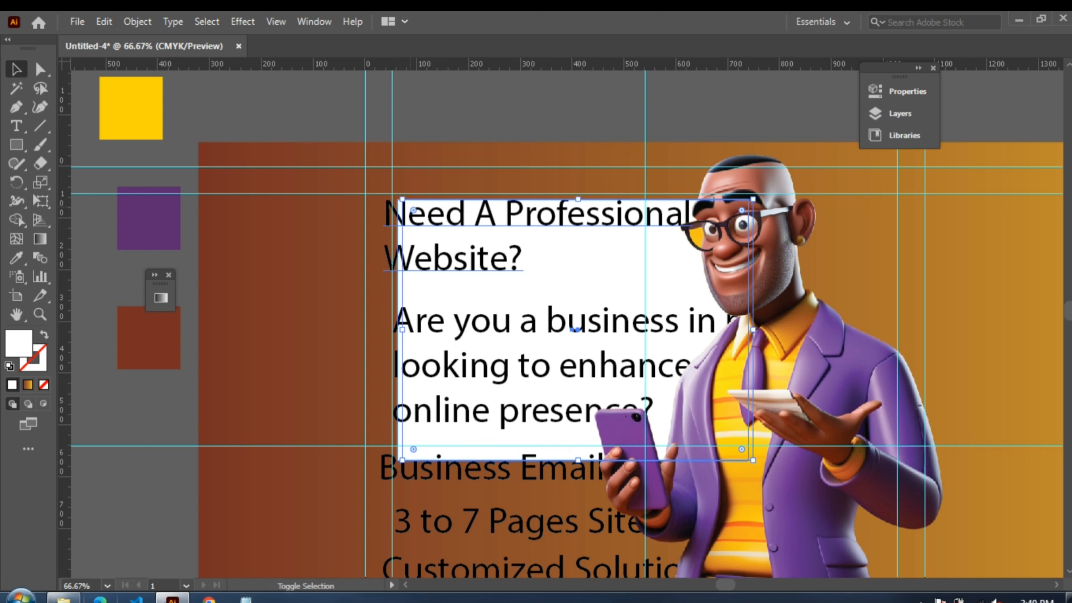
key(shift+Down)
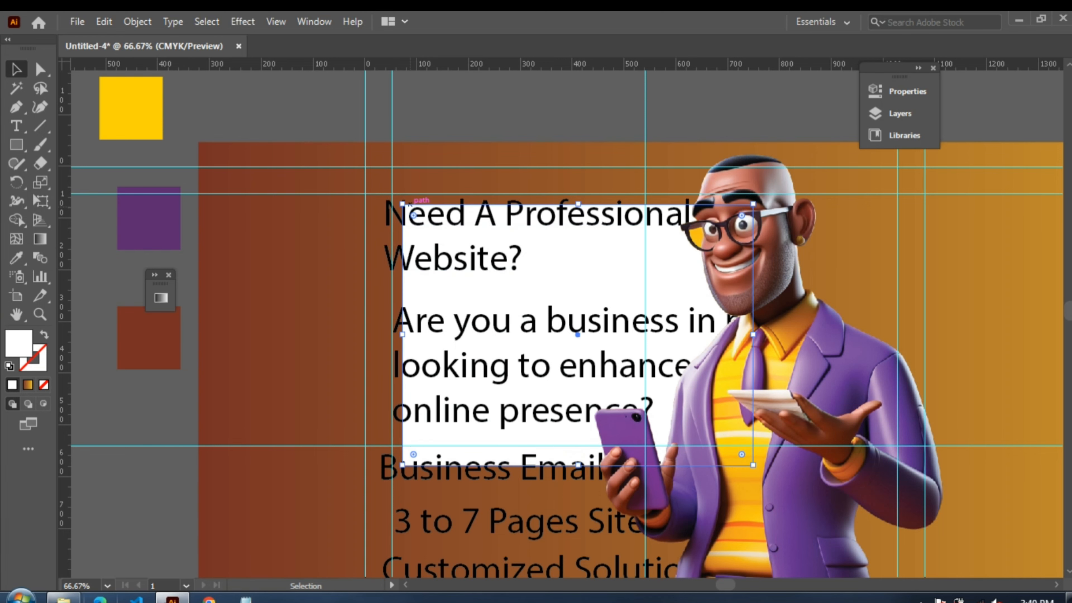
- Round the white rectangle's corners and move the "Need A Professional Website?" heading inside its upper-left area
key(ctrl+equal)
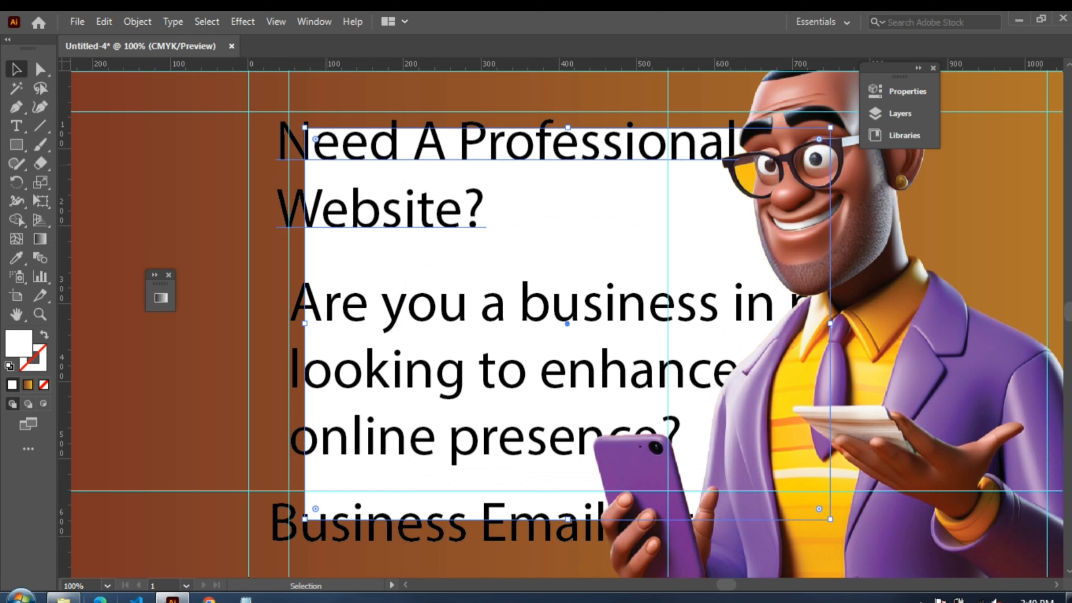
drag(316, 139, 401, 187)
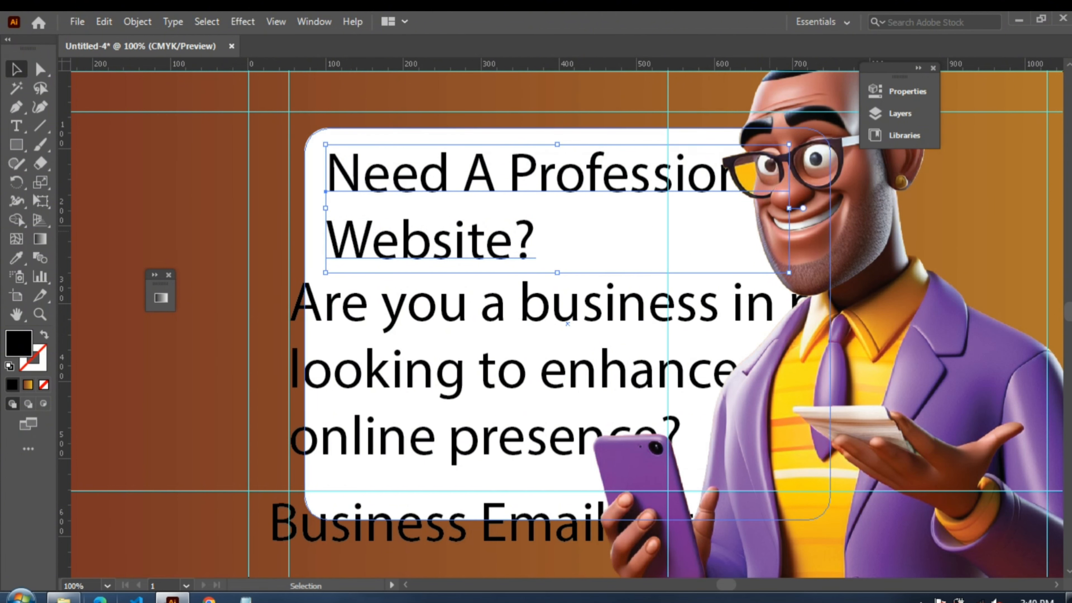
- Set the "Need A Professional Website?" heading's font to Montserrat Bold
key(ctrl+minus)
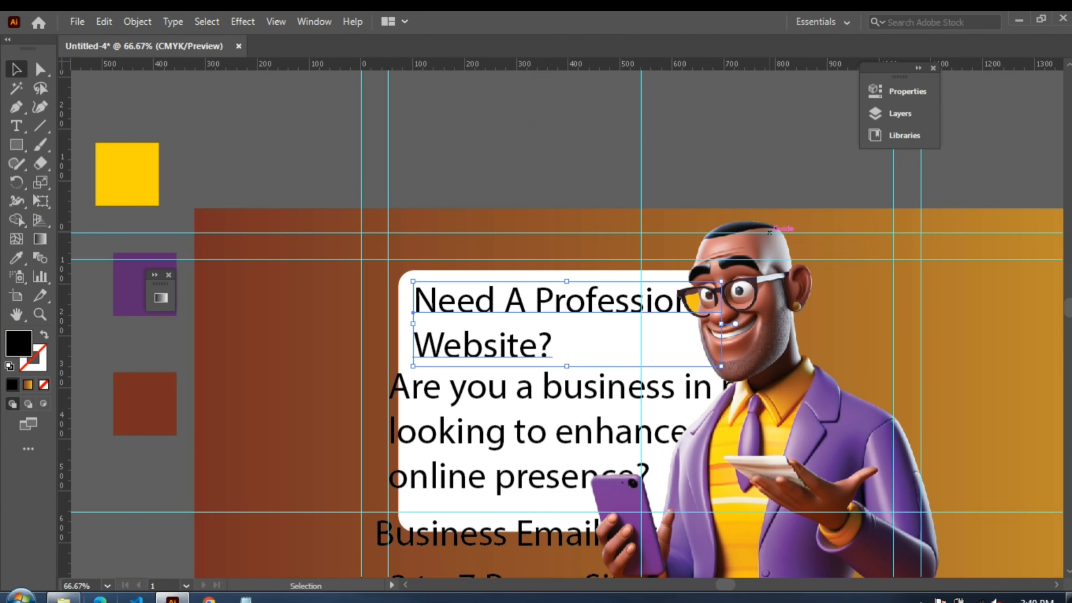
click(907, 92)
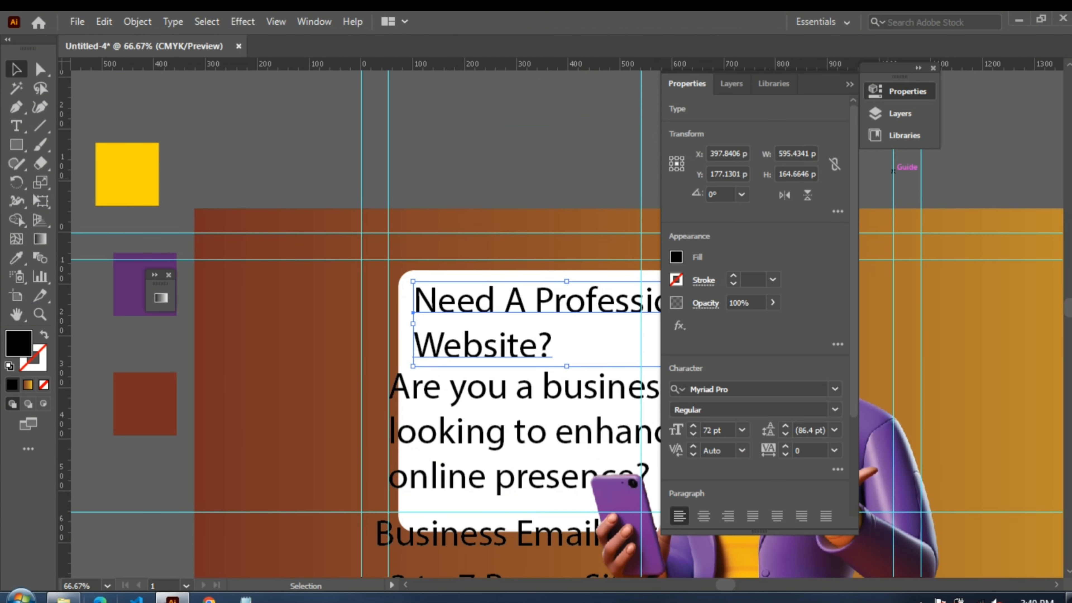
click(835, 389)
text(mon)
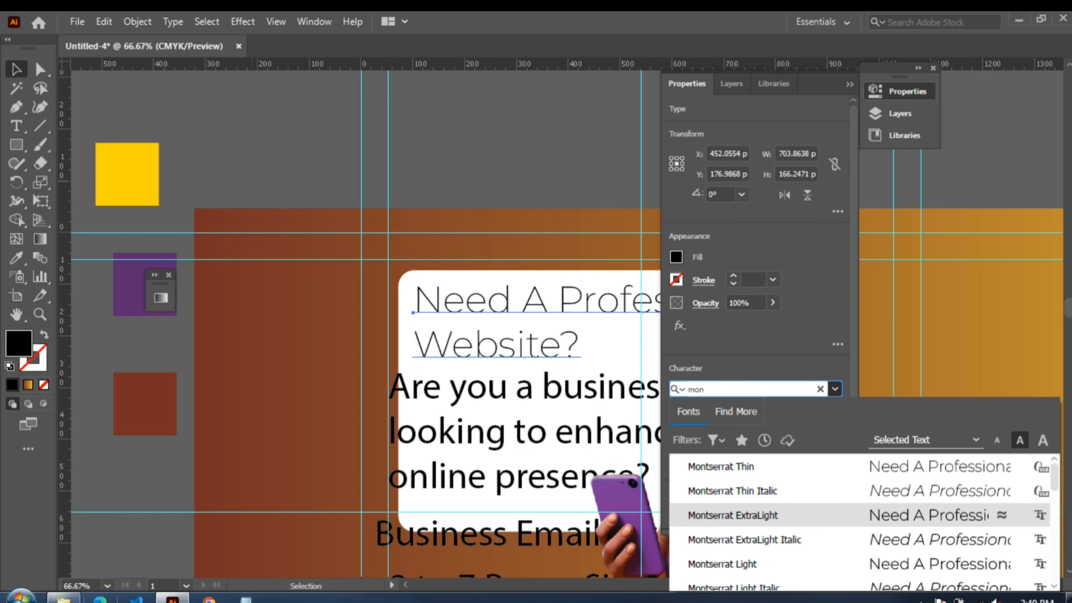
scroll(768, 516, down, 3)
click(721, 540)
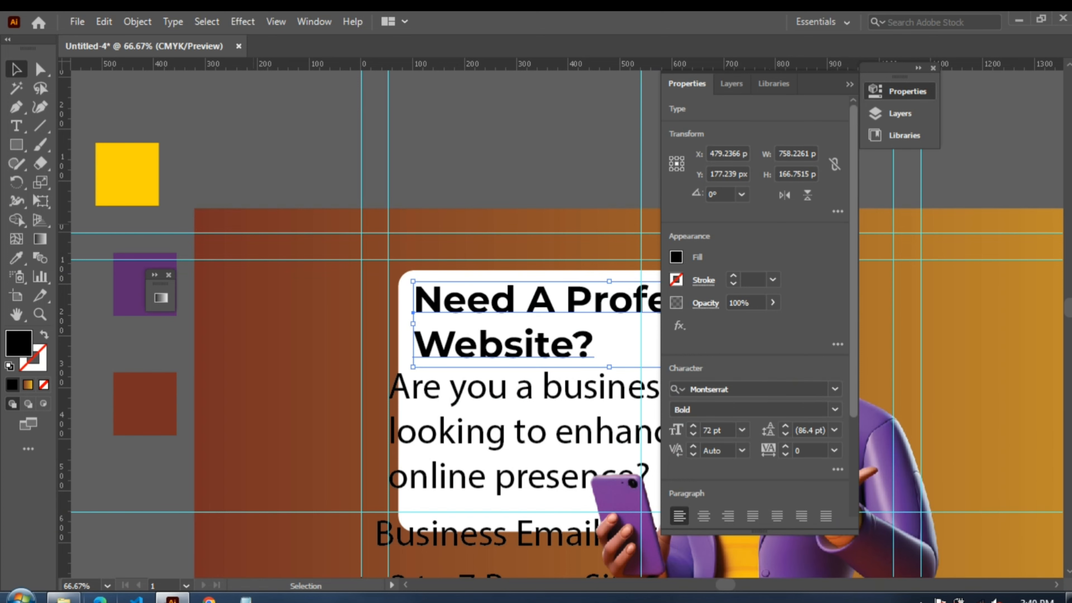
click(849, 85)
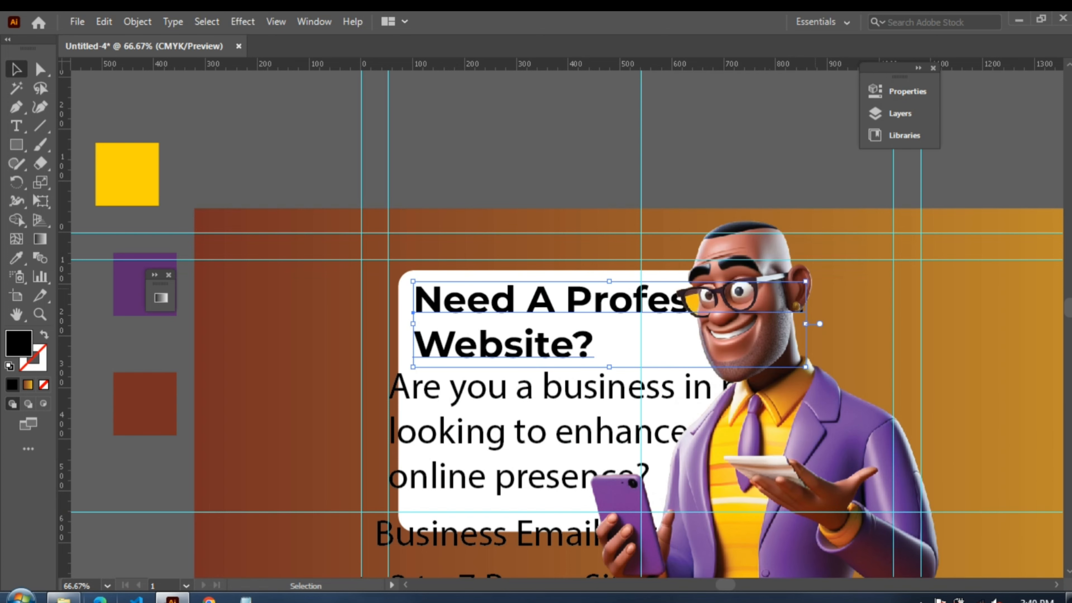
- Scale the heading down proportionally and nudge it up and slightly right within the white panel
drag(805, 281, 708, 302)
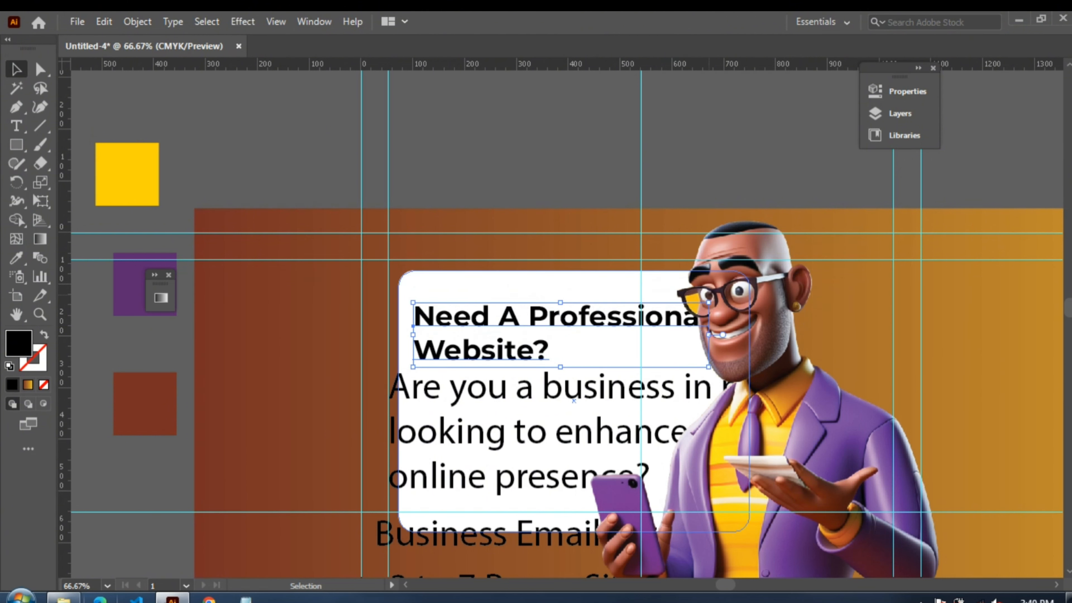
key(Up)
key(Up)
key(Up)
key(Up)
key(Up)
key(Up)
key(Up)
key(Up)
key(Up)
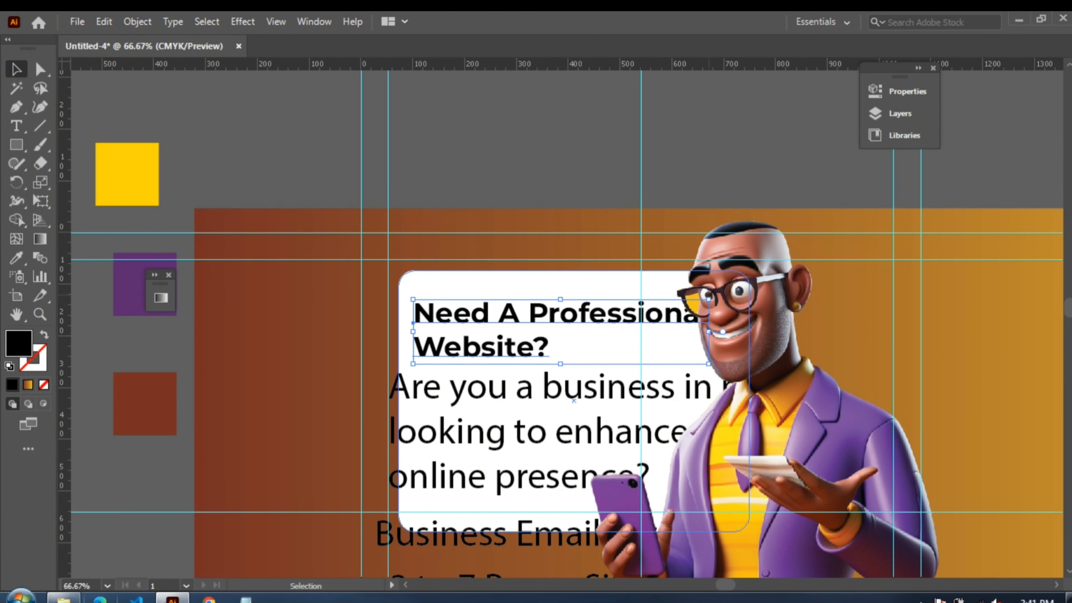
key(Up)
key(Up)
key(shift+Right)
key(Up)
key(Up)
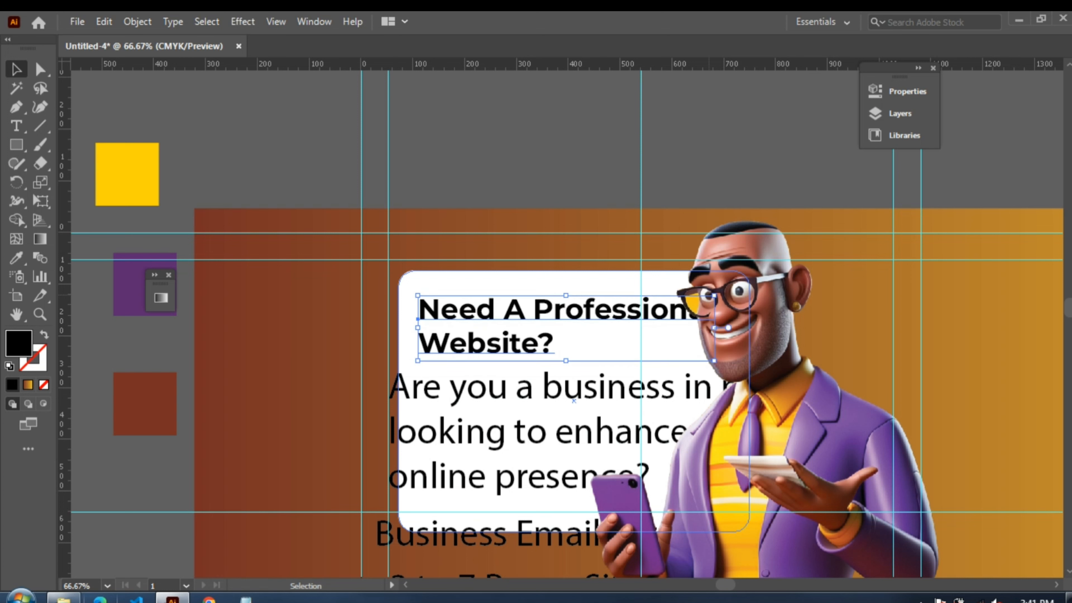
key(shift+Up)
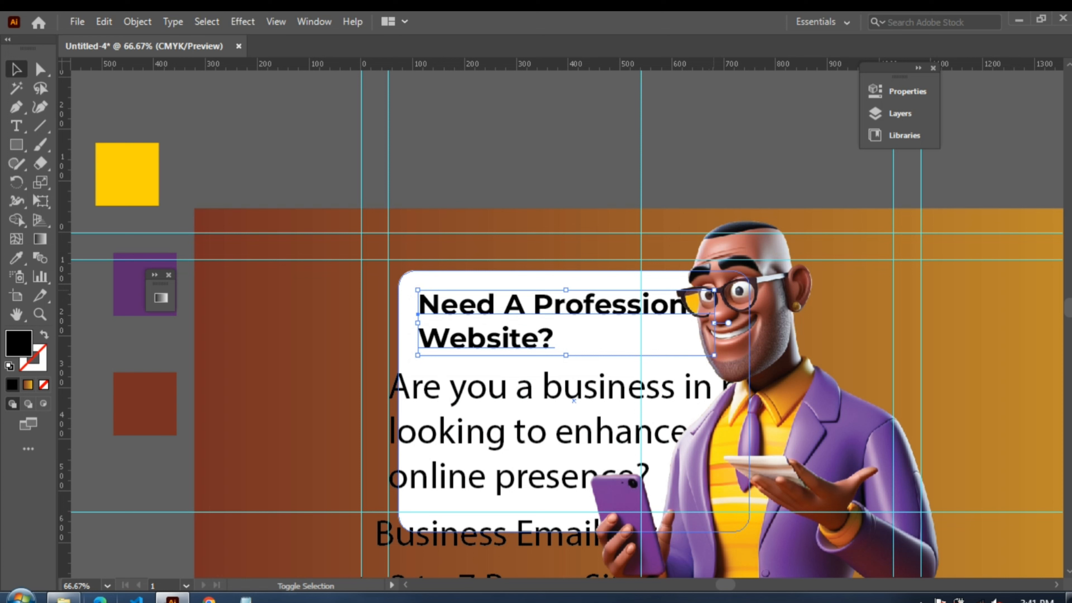
- Shrink the heading further and nudge it left and up so its first line ends at the character's glasses
drag(714, 290, 698, 295)
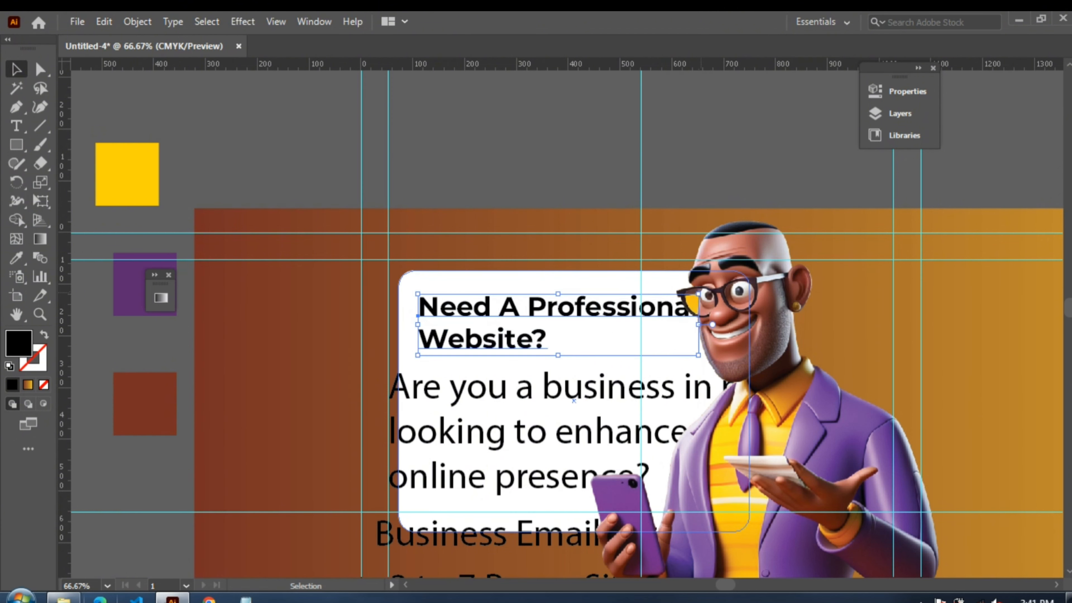
drag(698, 294, 692, 295)
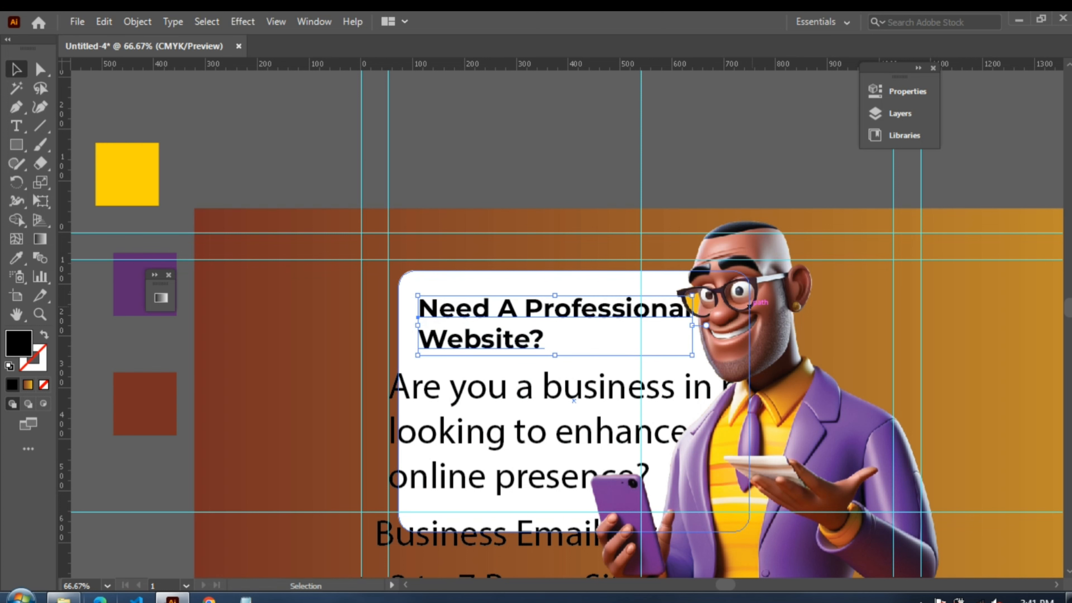
key(Left)
key(Left)
key(Left)
key(shift+Up)
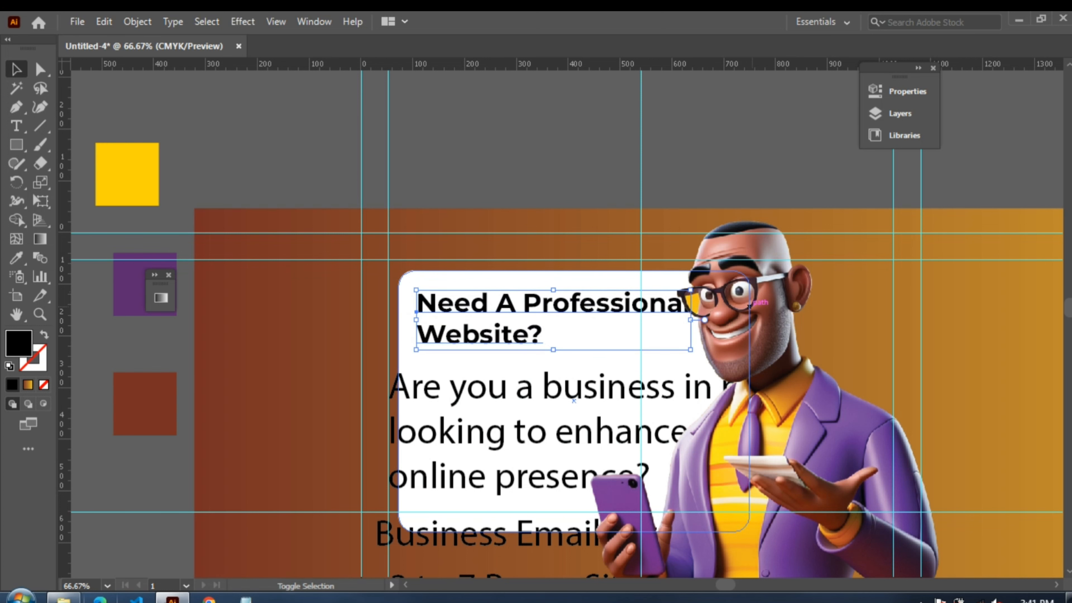
key(Left)
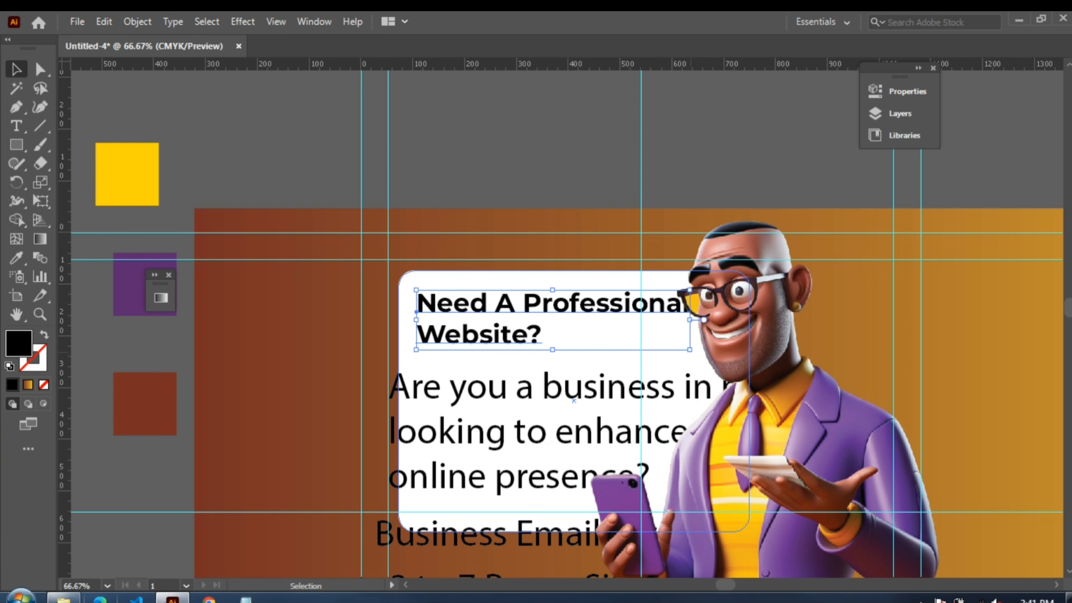
drag(690, 349, 680, 348)
- Set the font of the "Are you a business in need" paragraph to Montserrat Medium
click(692, 395)
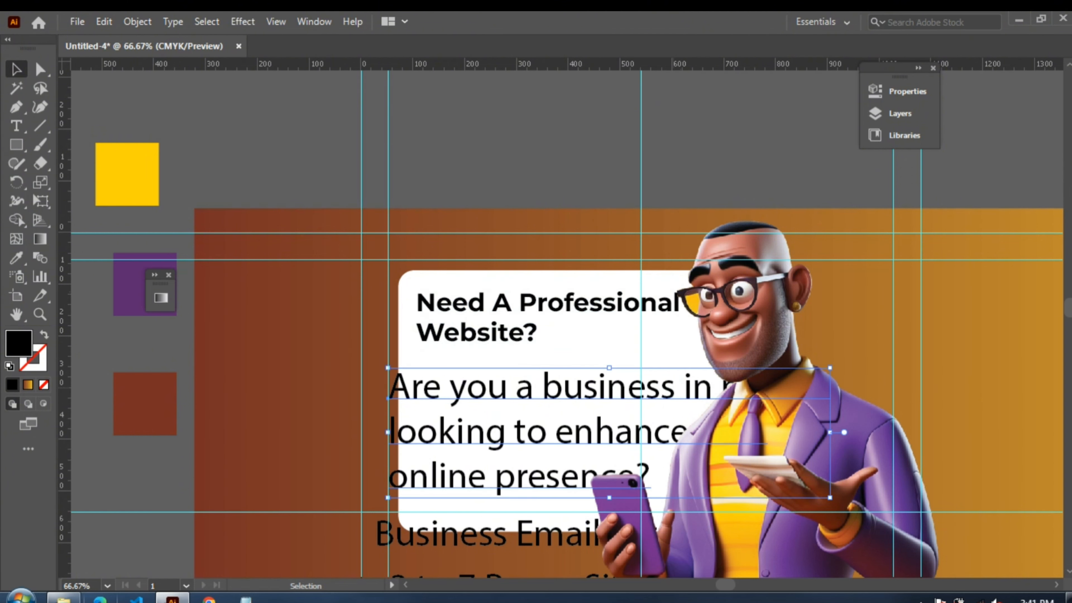
scroll(692, 395, down, 1)
click(513, 291)
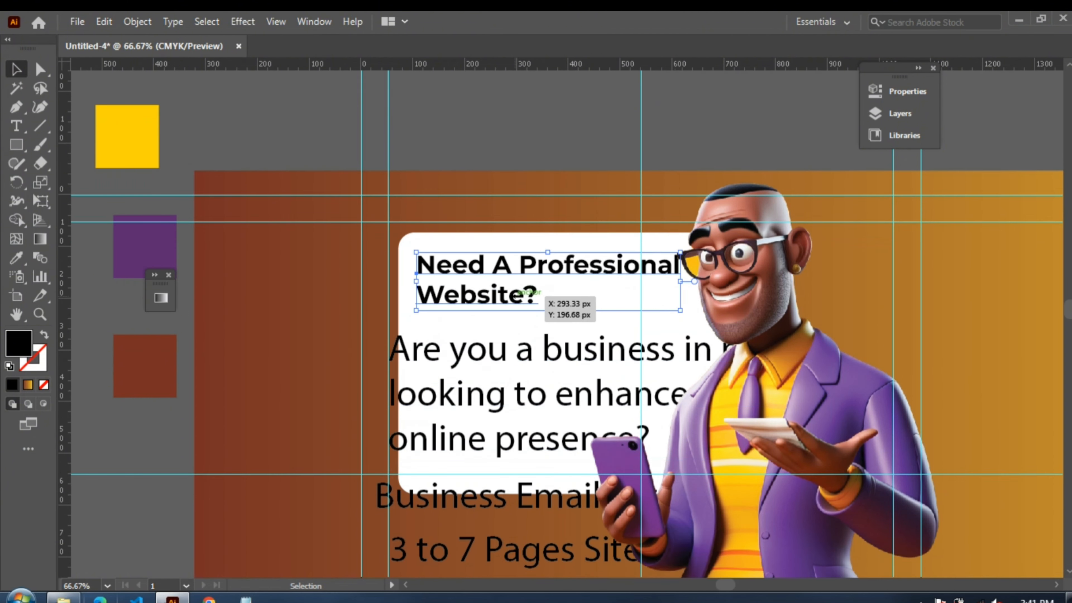
click(523, 346)
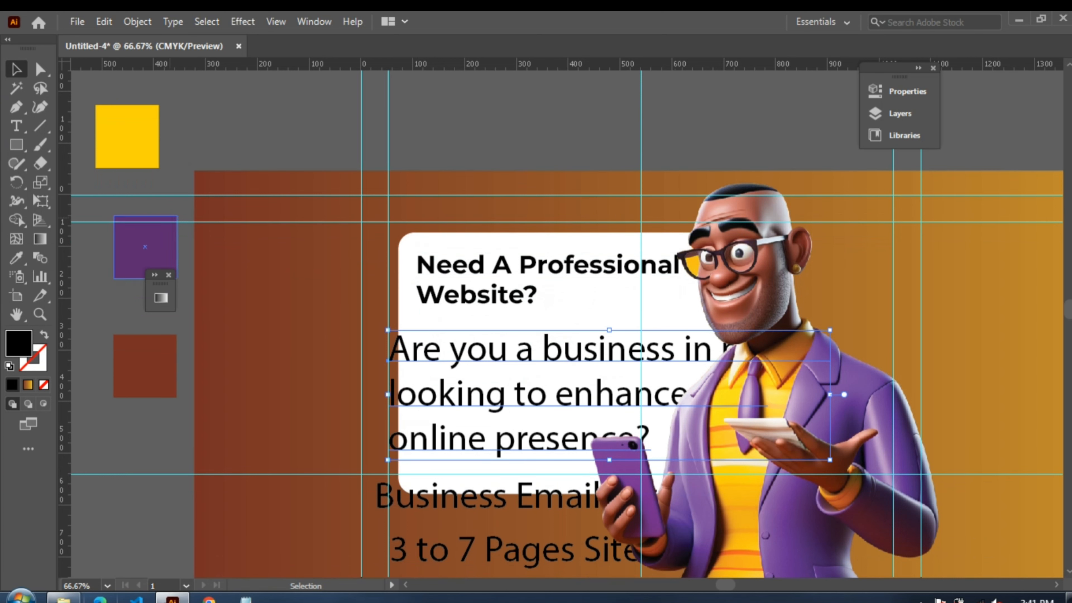
click(900, 92)
click(900, 92)
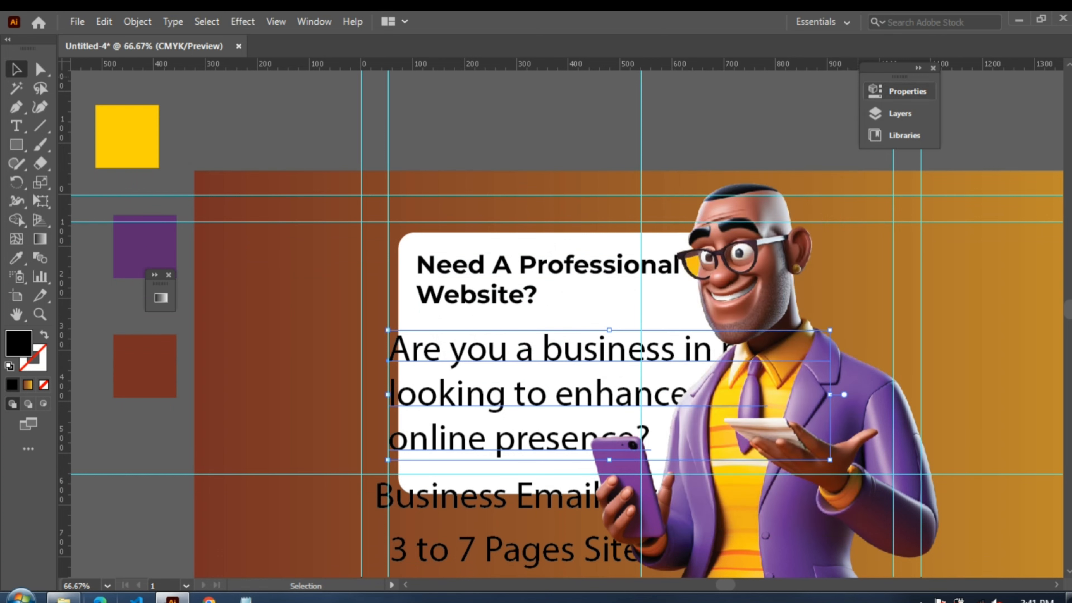
click(900, 91)
click(835, 389)
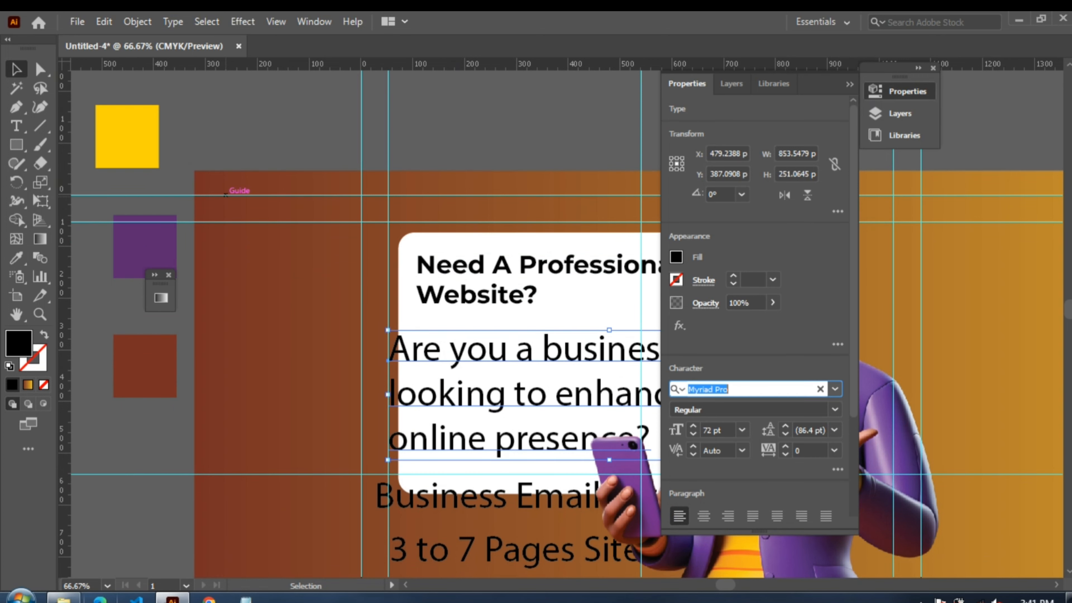
text(mo)
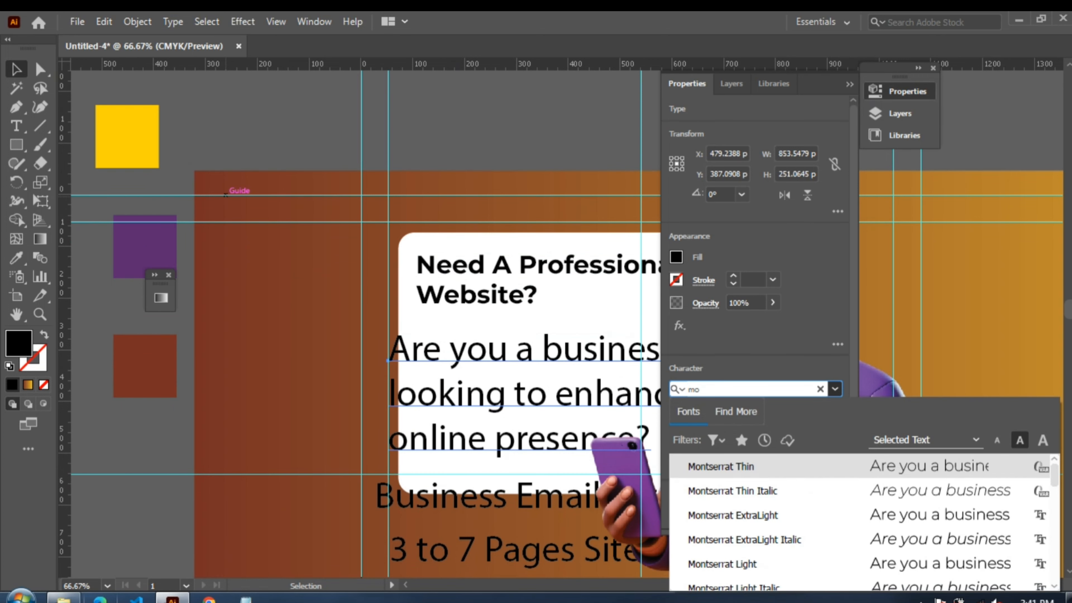
key(Down)
key(Down)
key(Down)
key(Down)
key(Down)
key(Down)
key(Down)
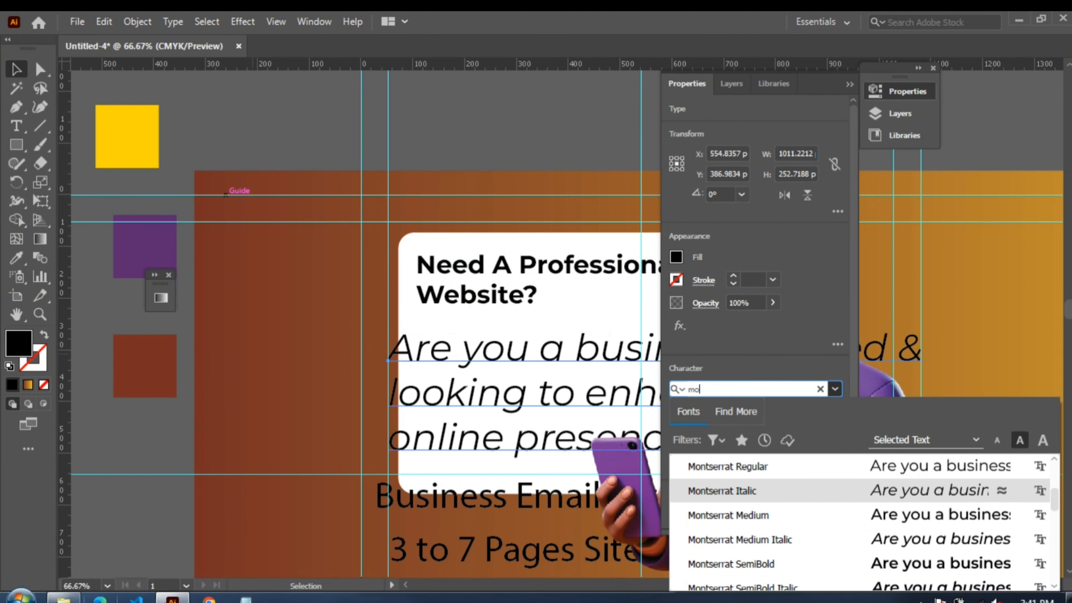
key(Up)
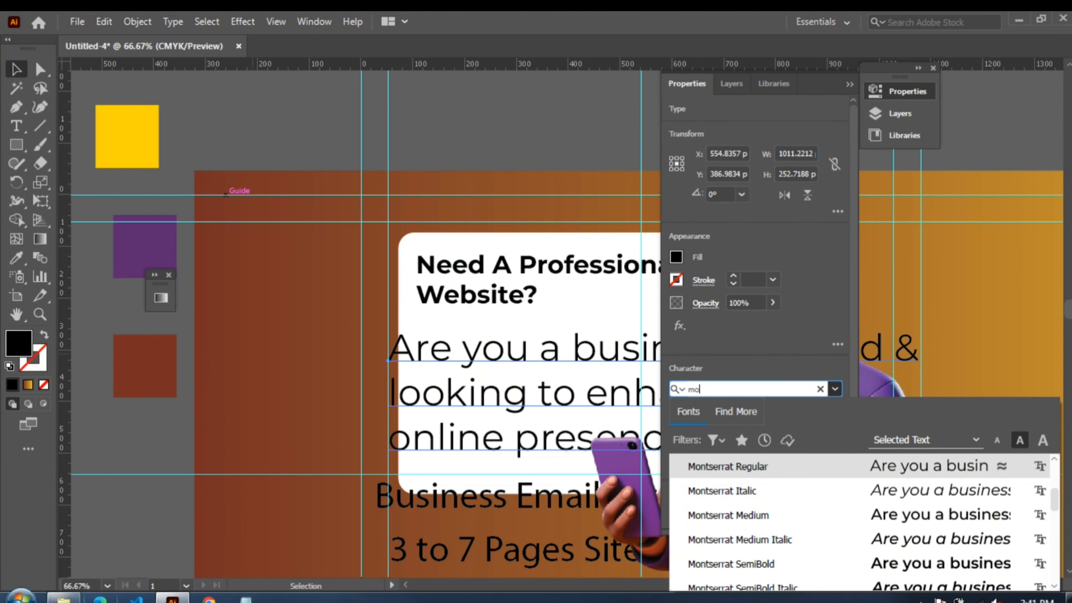
key(Down)
key(Down)
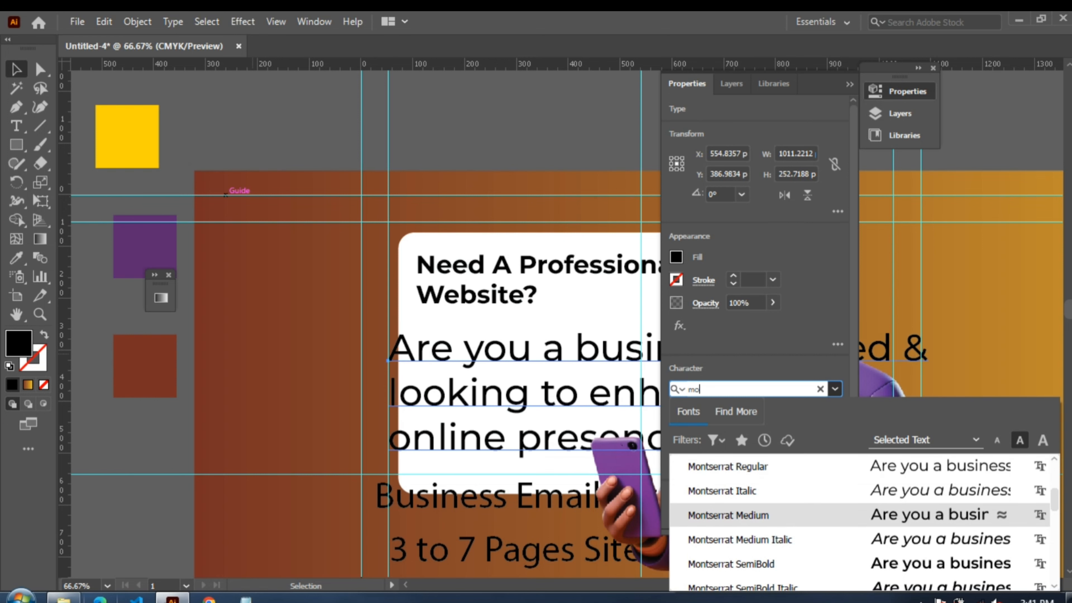
key(Up)
key(Up)
key(Down)
key(Down)
key(Return)
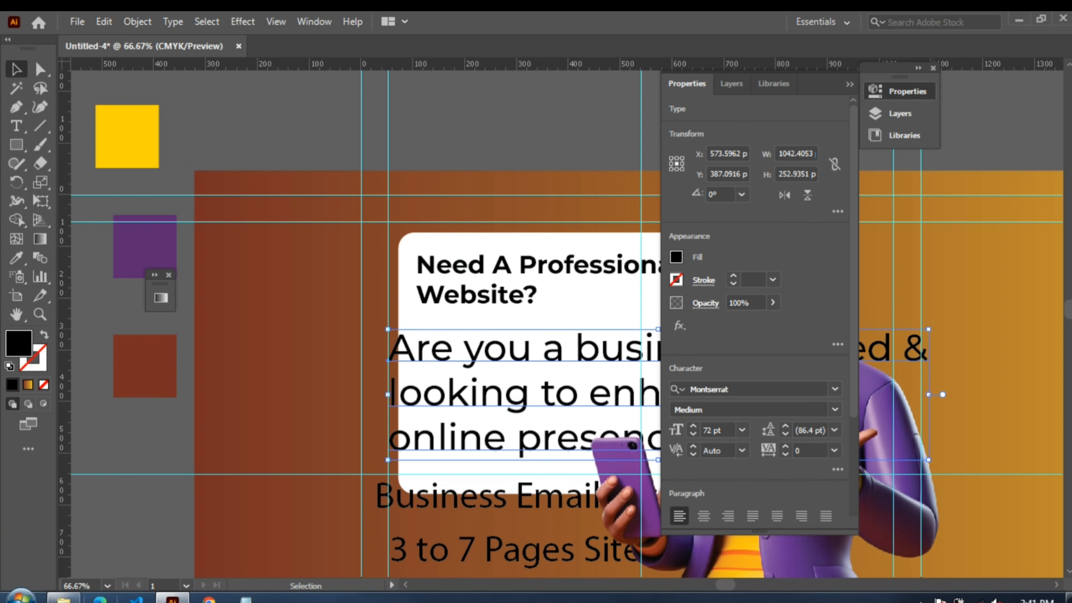
- Scale the paragraph down proportionally and place it just below the heading, aligned with the heading's left edge
drag(929, 329, 647, 398)
drag(555, 404, 583, 326)
click(850, 84)
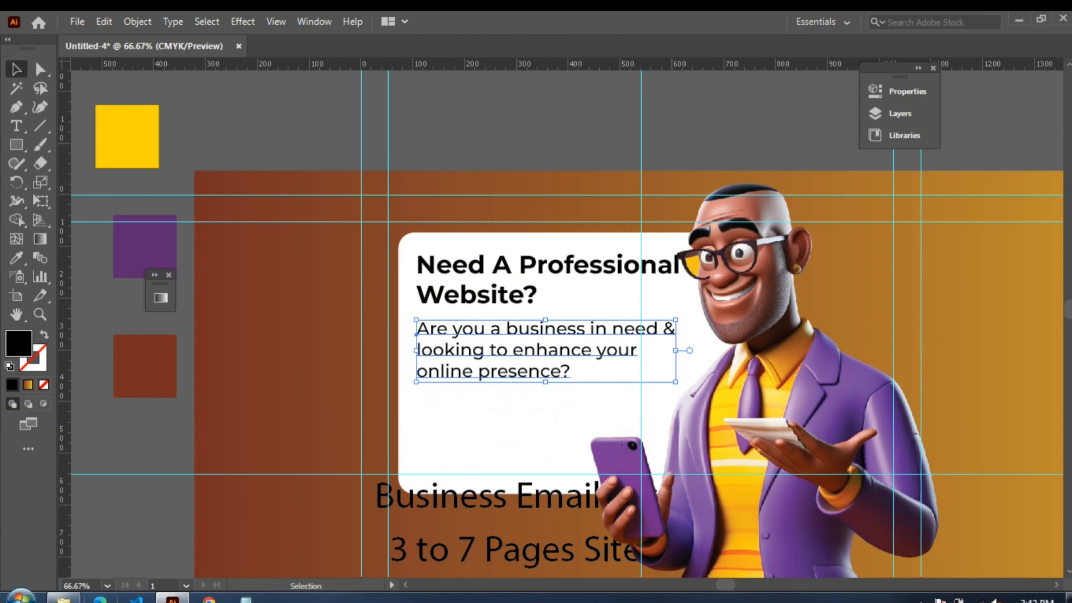
click(753, 127)
- Add a vertical ruler guide along the left edge of the heading and paragraph to check their alignment
click(566, 382)
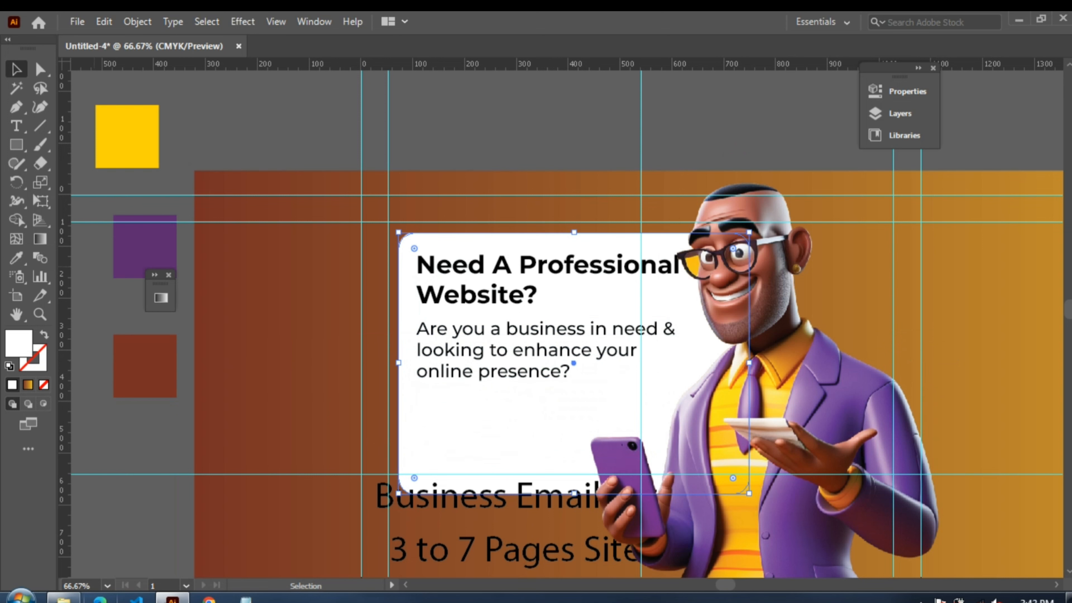
drag(64, 359, 417, 359)
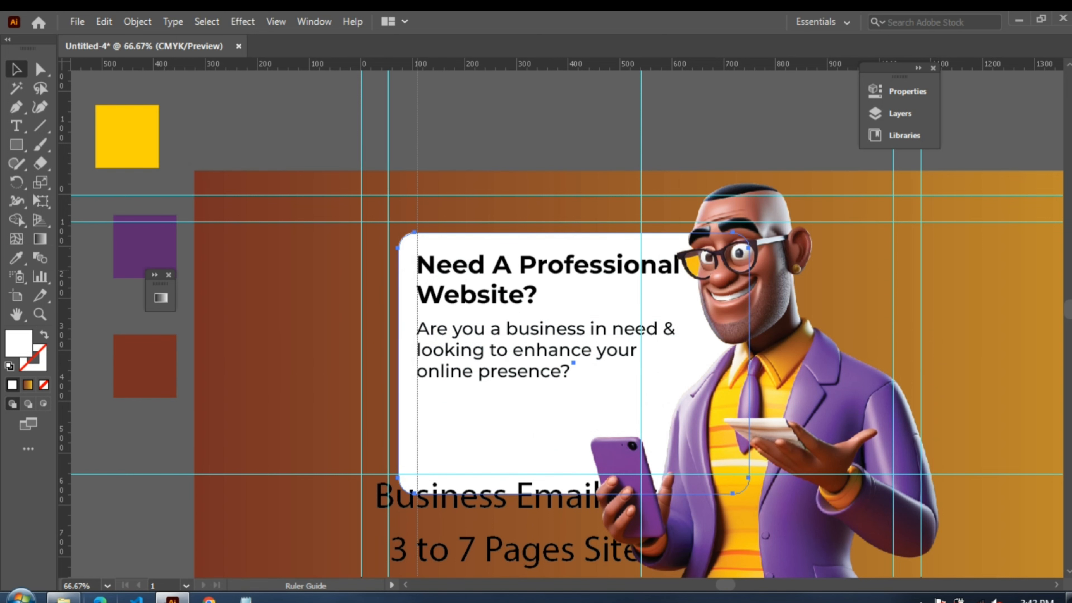
click(464, 336)
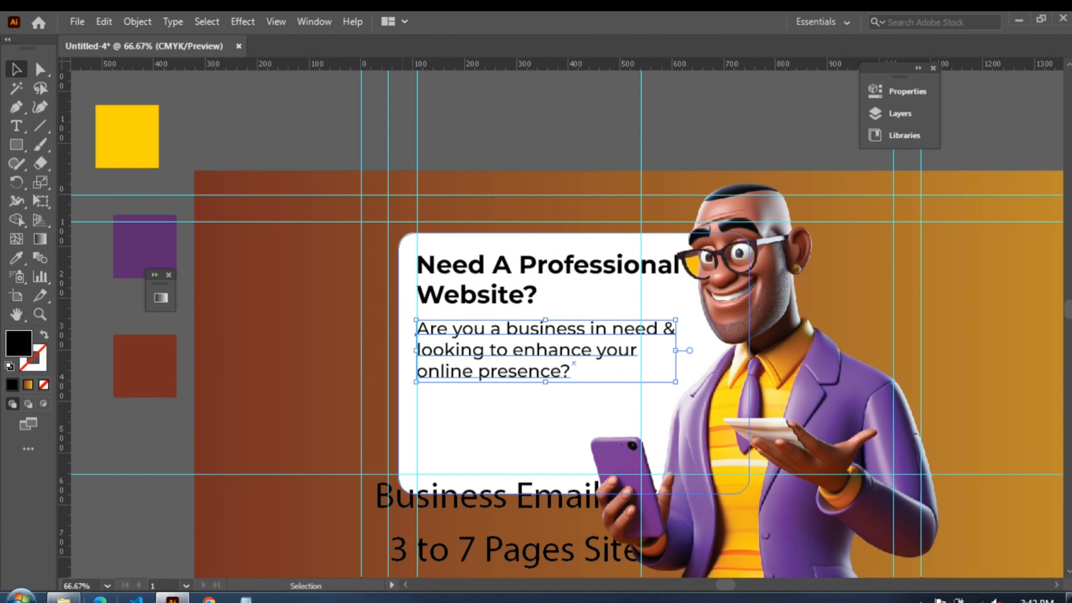
- Examine the overall layout and the unstyled service text lines below the white panel
click(257, 303)
key(ctrl+minus)
key(ctrl+minus)
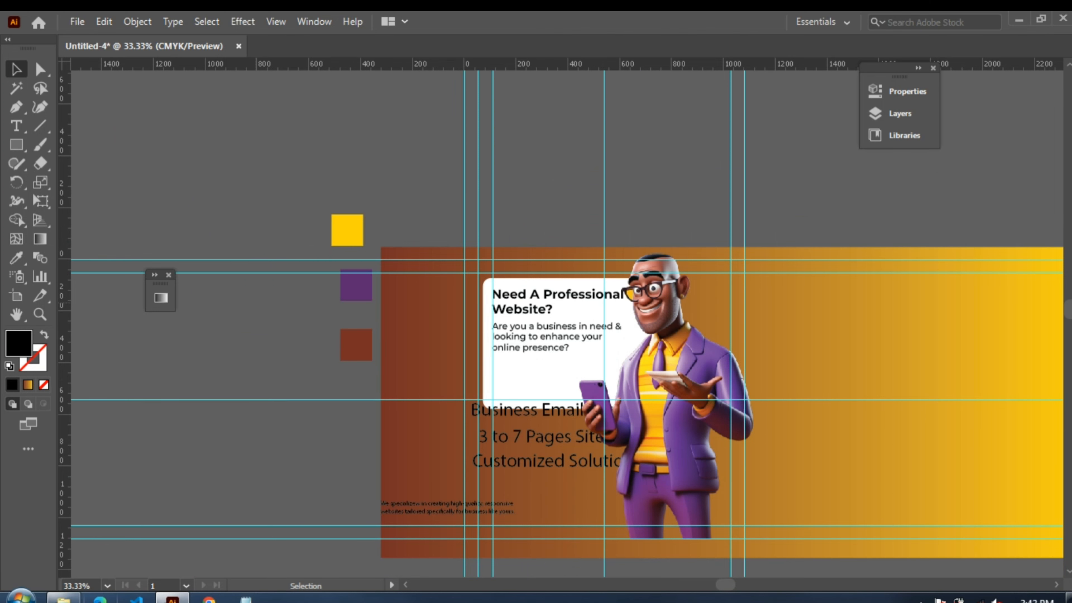
key(ctrl+plus)
key(ctrl+plus)
key(ctrl+plus)
key(ctrl+minus)
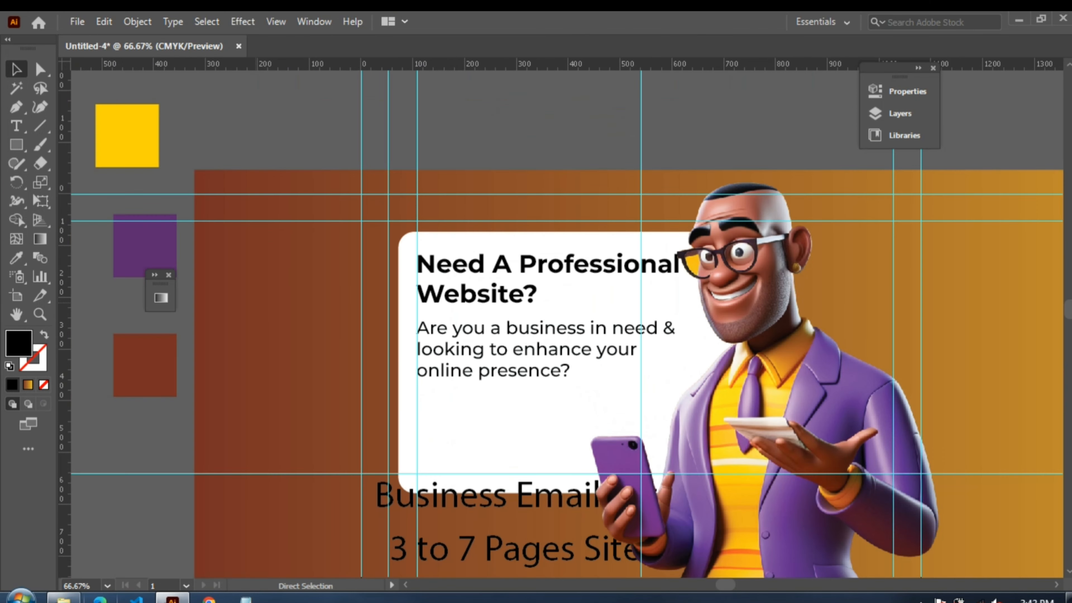
key(ctrl+minus)
key(ctrl+plus)
scroll(458, 493, down, 3)
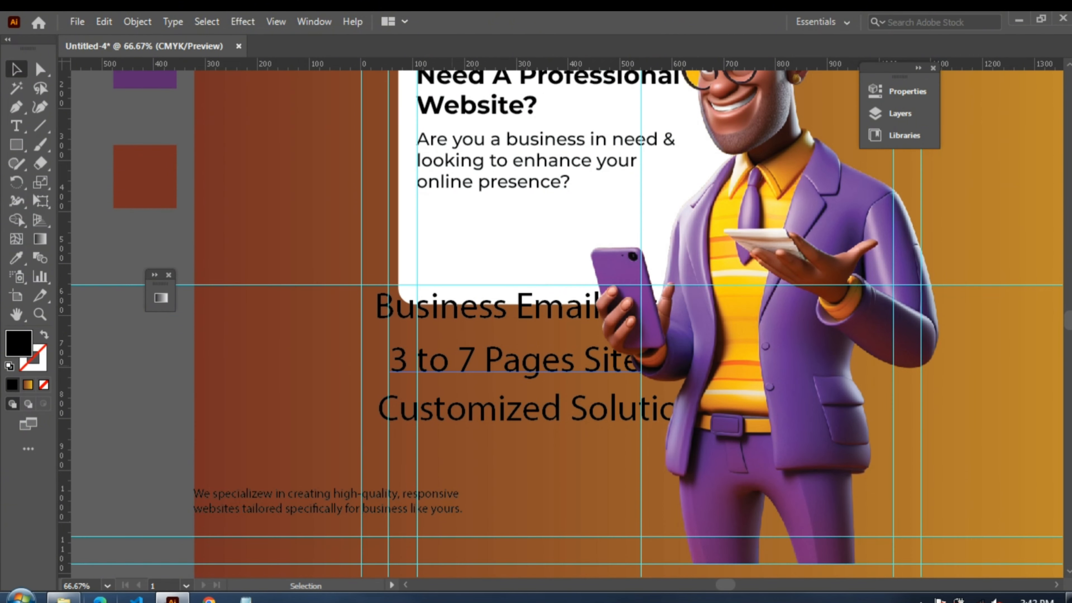
- Move the "We specializew in creating" paragraph below the service lines and bring it in front of the character image
drag(458, 492, 724, 474)
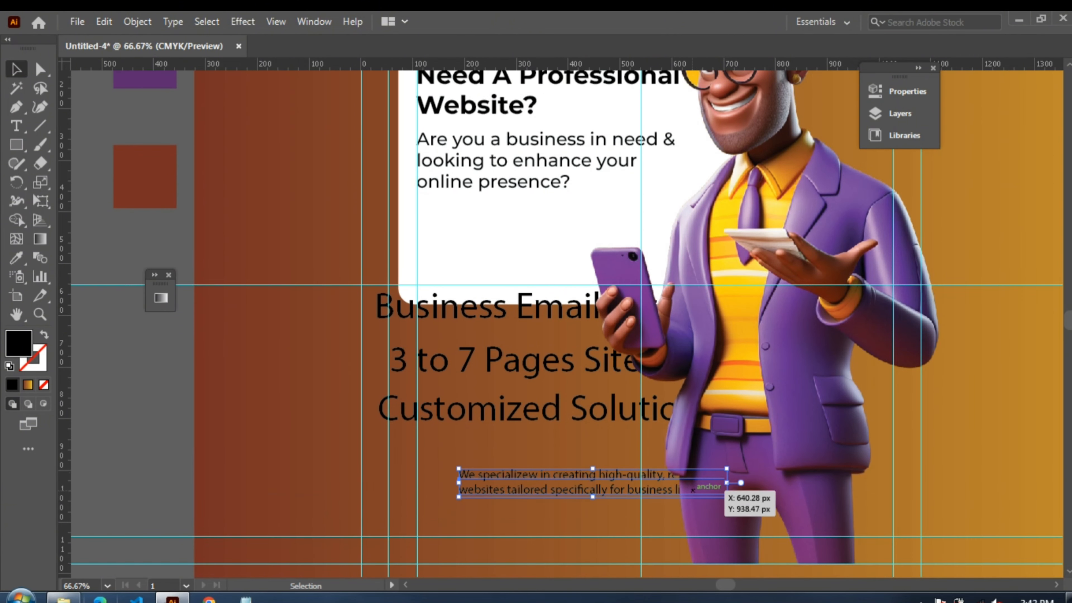
key(ctrl+shift+])
- Draw a wide, low rectangle about 1080 px wide across the bottom of the design, over the character's legs
scroll(692, 490, down, 3)
key(m)
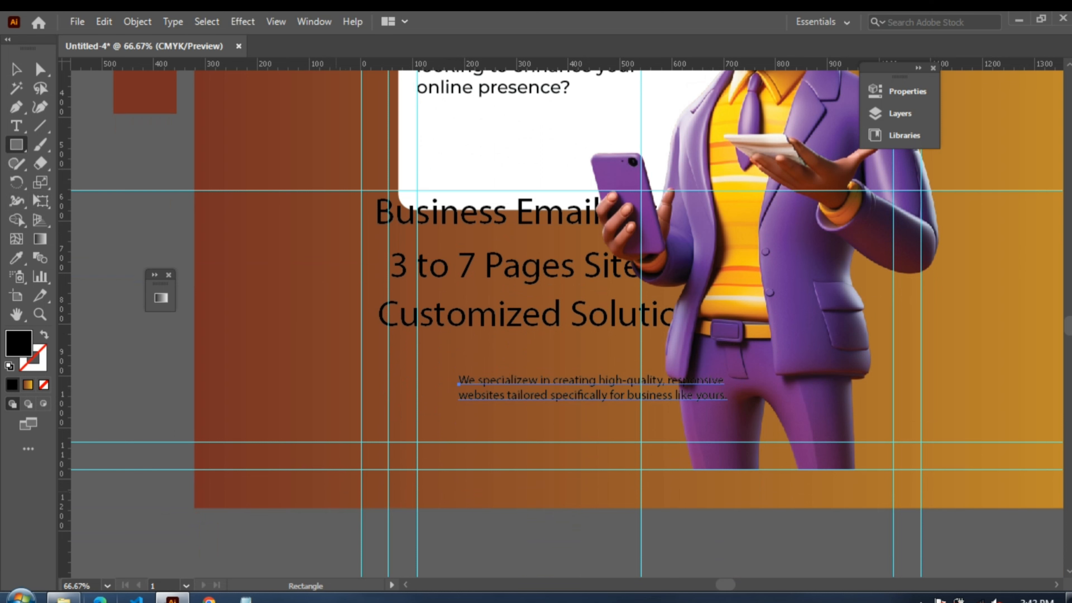
mouse_move(362, 470)
mouse_down()
mouse_move(431, 470)
mouse_move(443, 426)
mouse_move(580, 408)
mouse_move(910, 424)
mouse_up()
drag(909, 482, 909, 483)
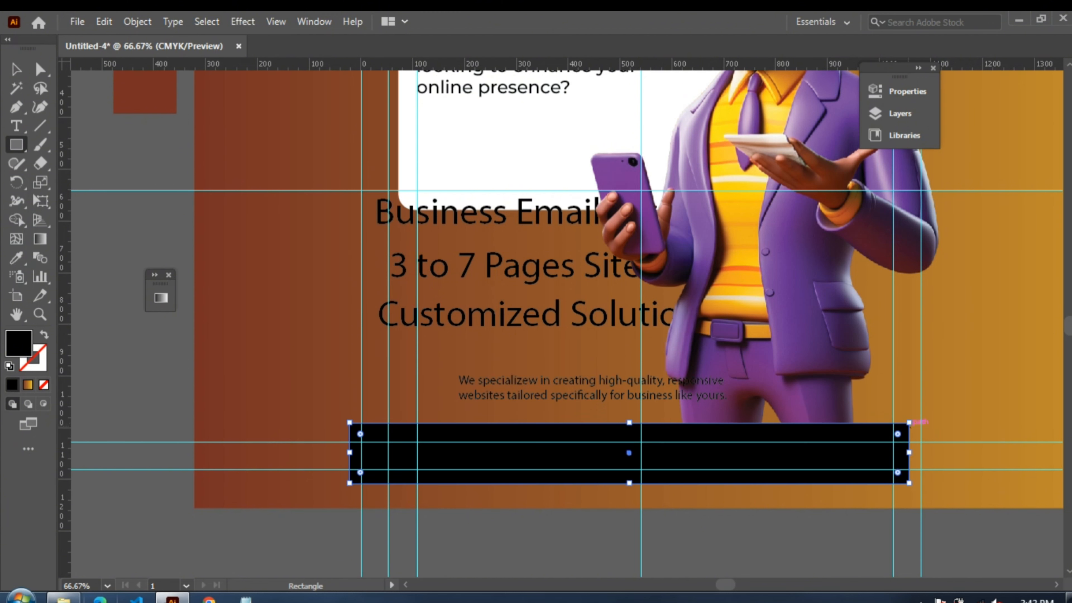
- Fill the bottom rectangle with the white sampled from the rounded panel
click(16, 257)
click(485, 135)
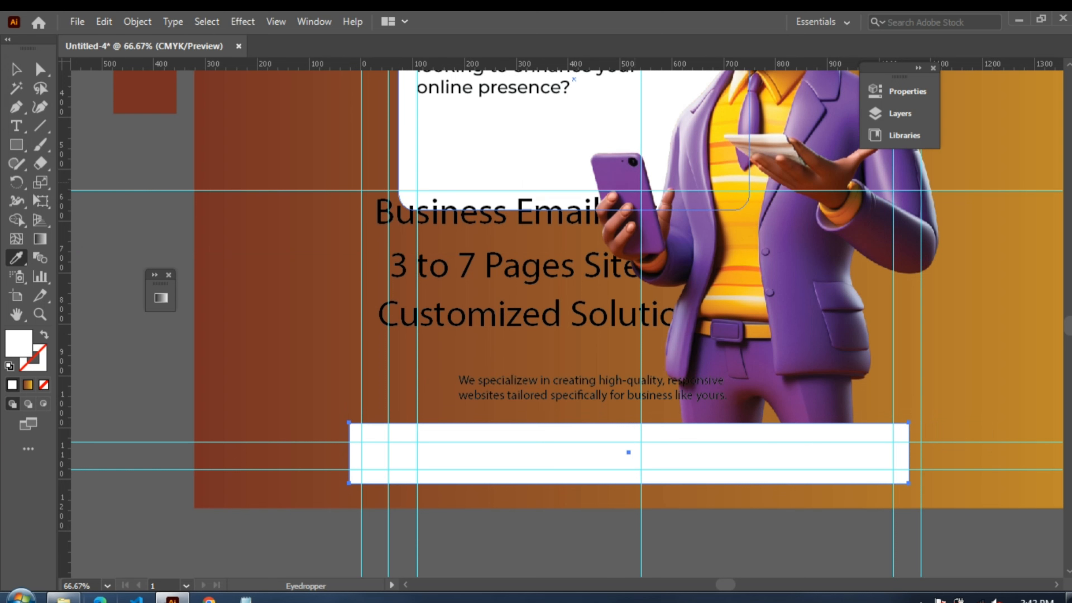
click(749, 195)
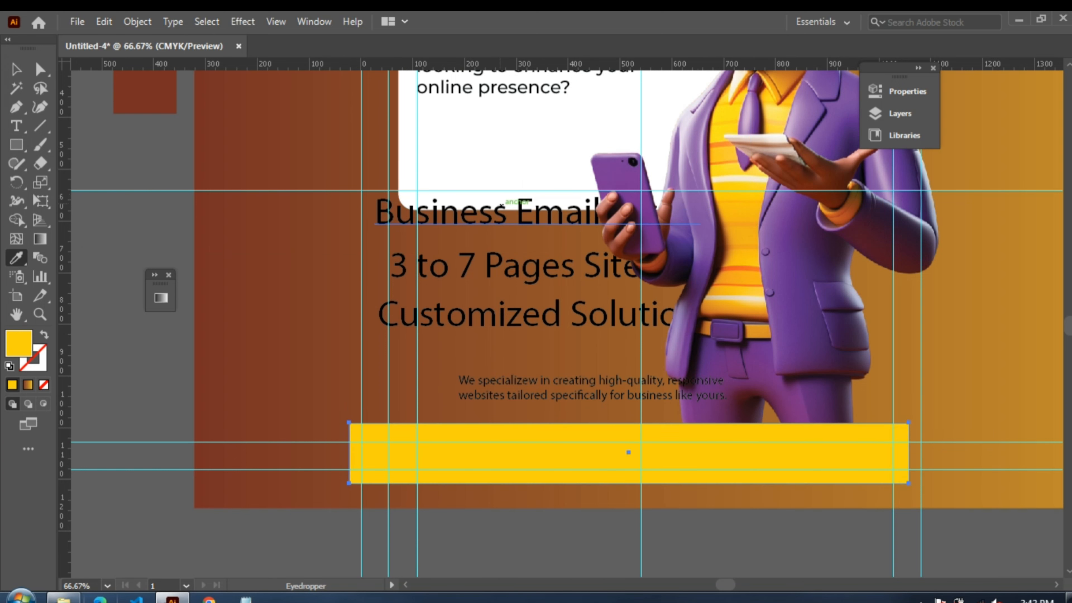
click(514, 202)
- Place the "We specializew in creating" paragraph on the white bottom bar, near the bar's left end
key(v)
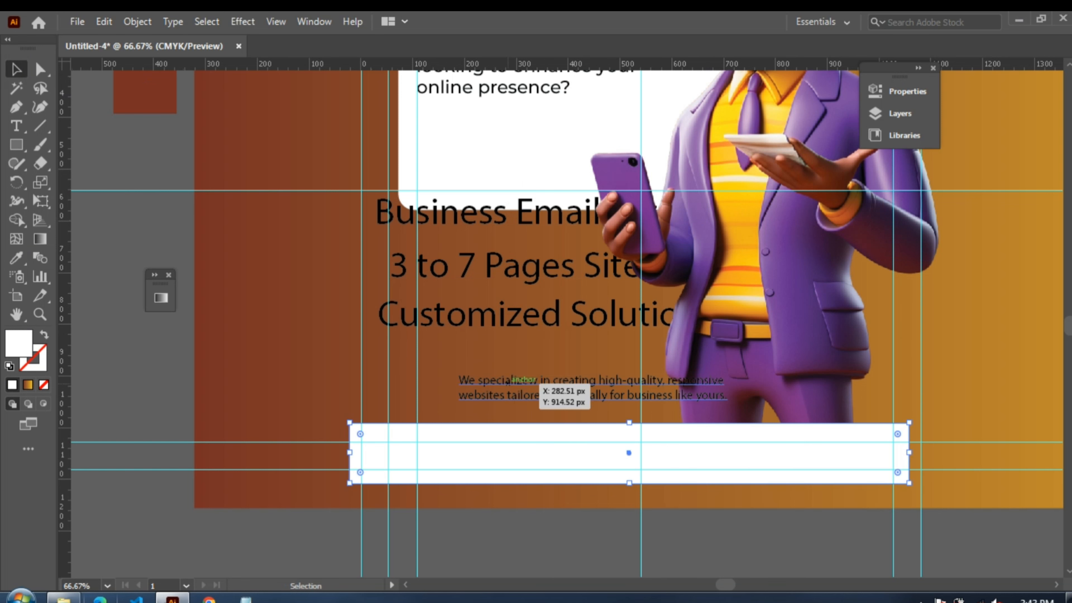
double_click(523, 380)
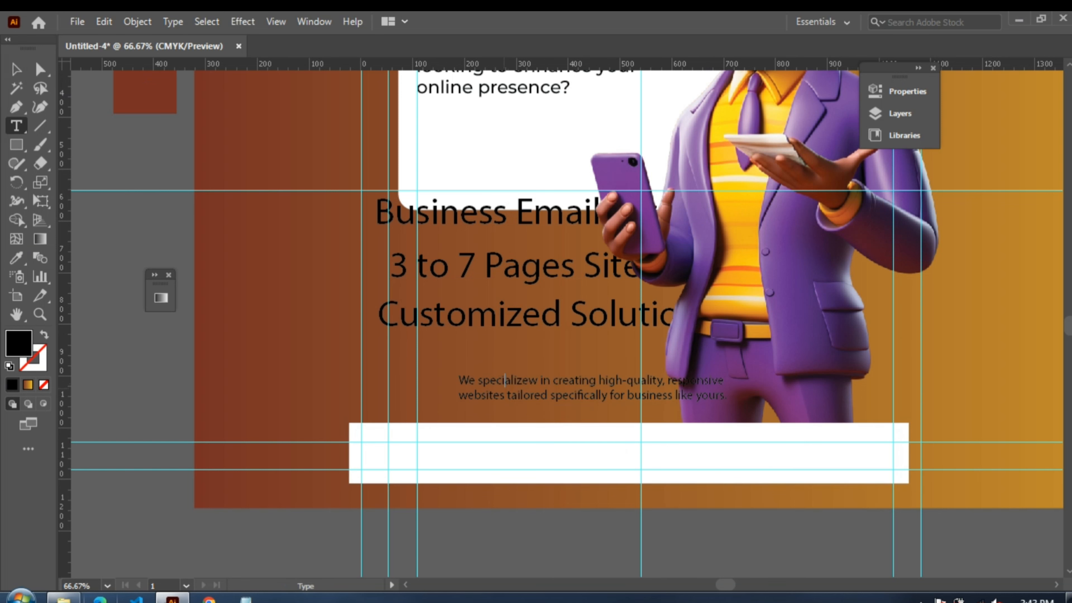
click(16, 69)
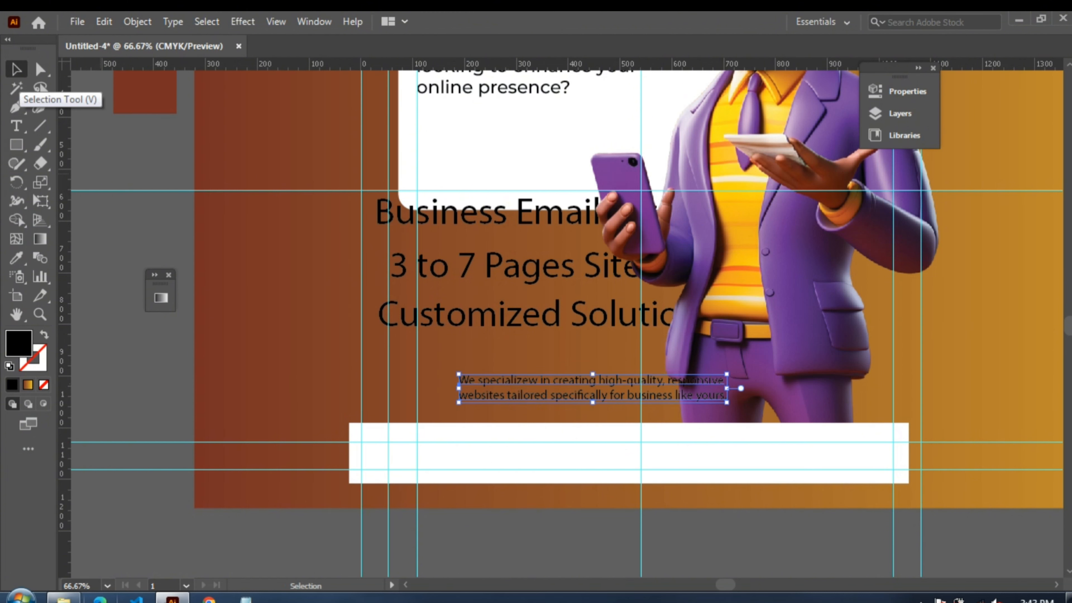
drag(522, 379, 466, 437)
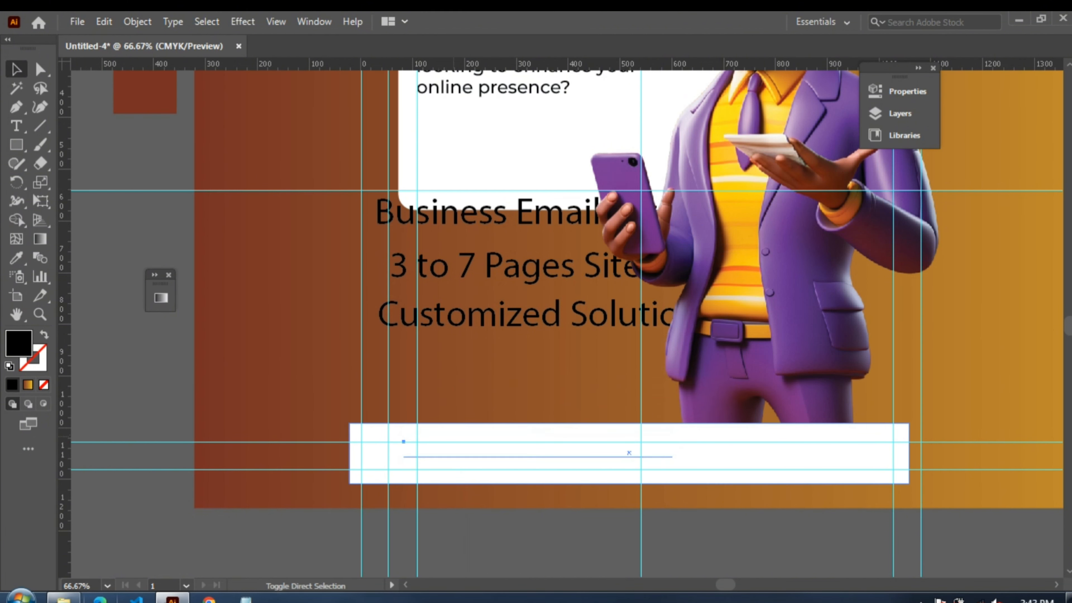
key(ctrl+equal)
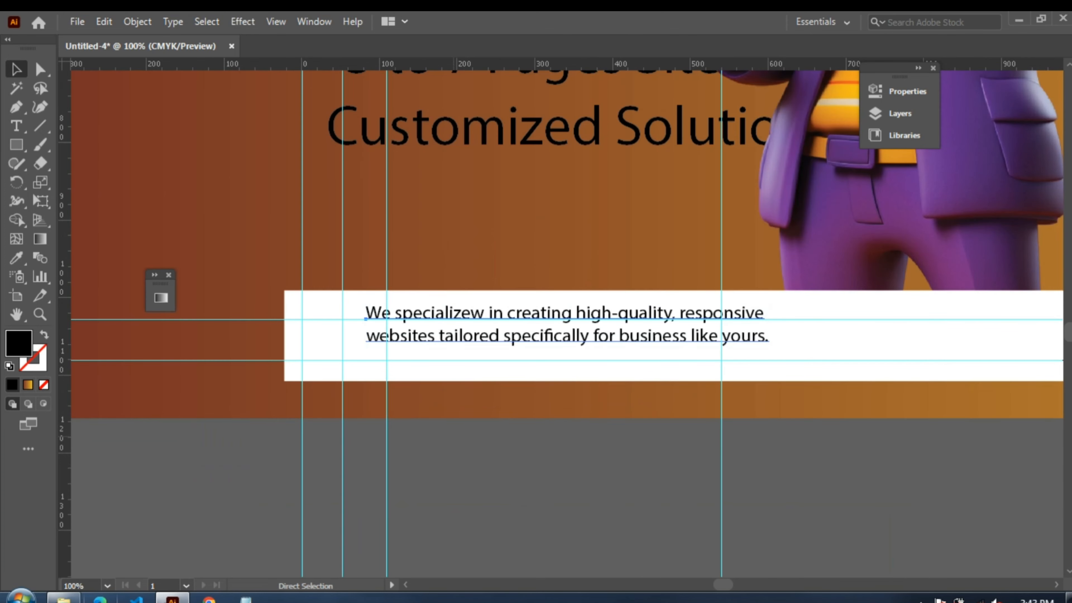
key(ctrl+minus)
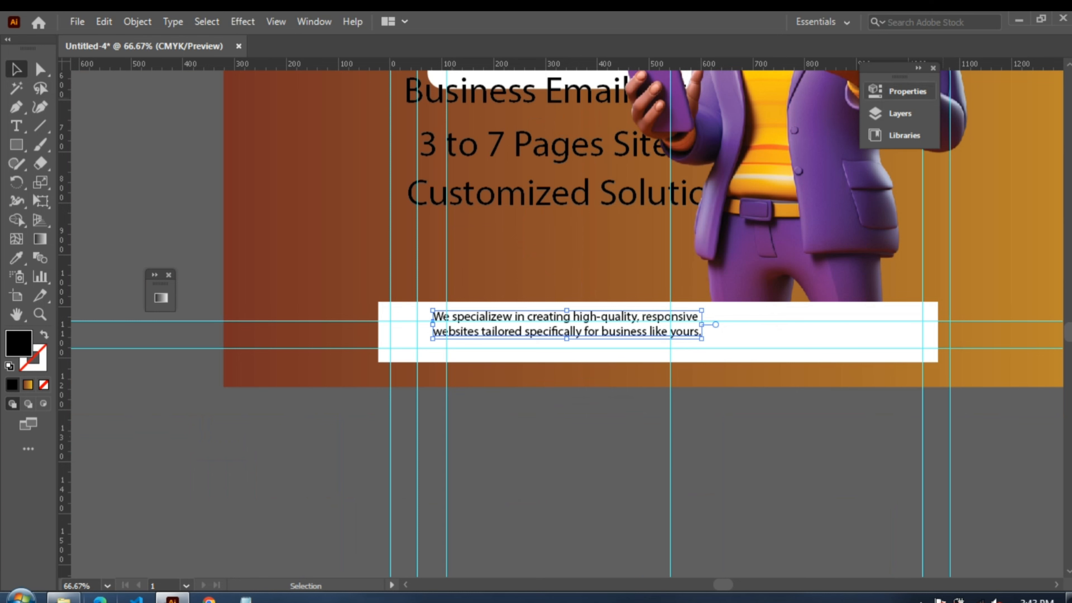
- Set the font of the paragraph on the white bar to Montserrat Medium
click(904, 92)
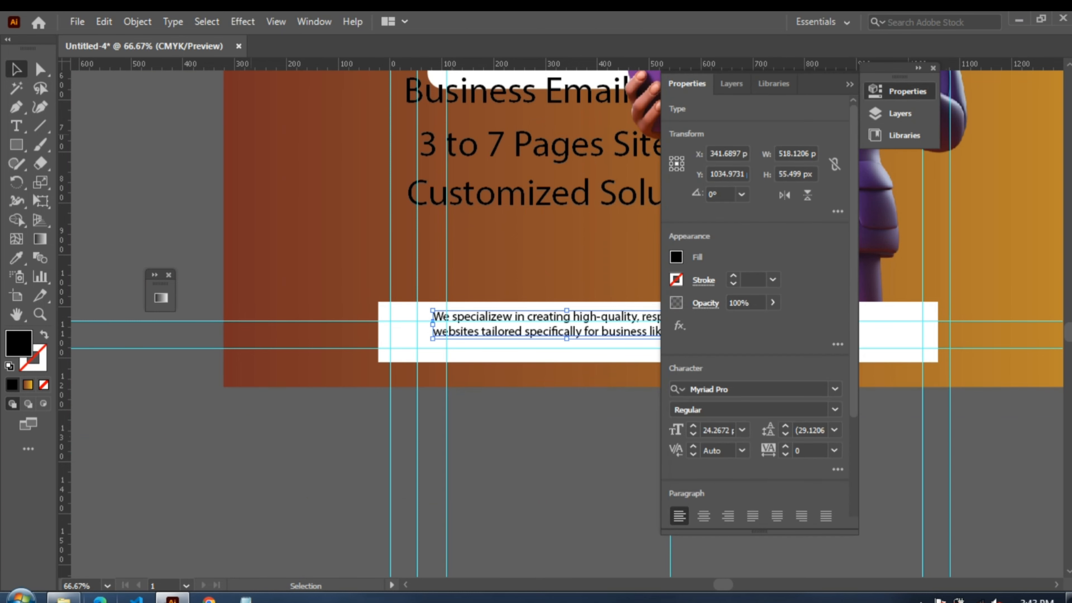
click(726, 389)
text(mon)
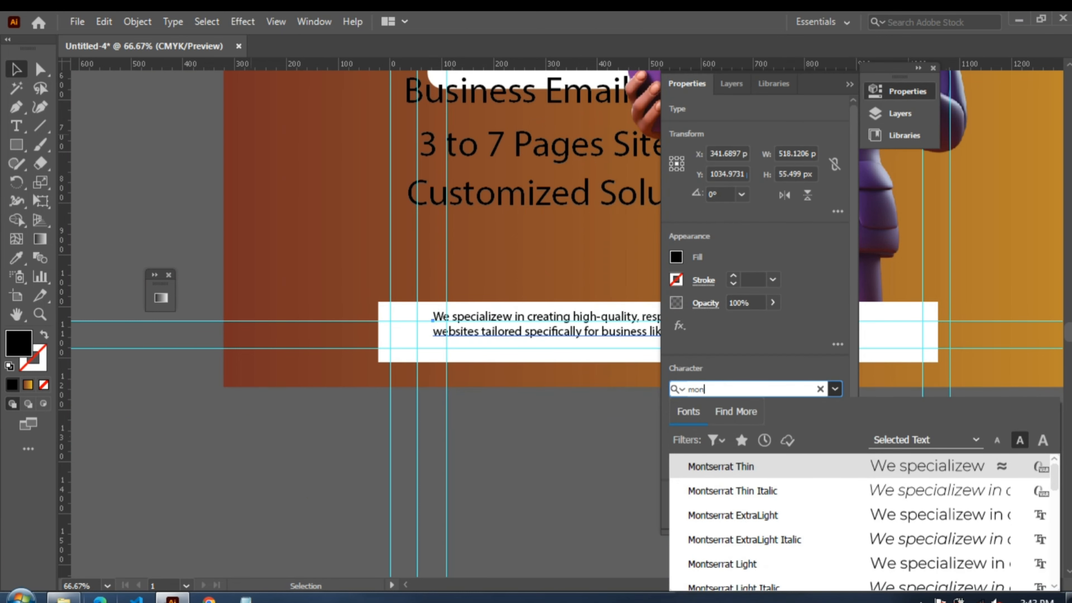
scroll(760, 564, down, 1)
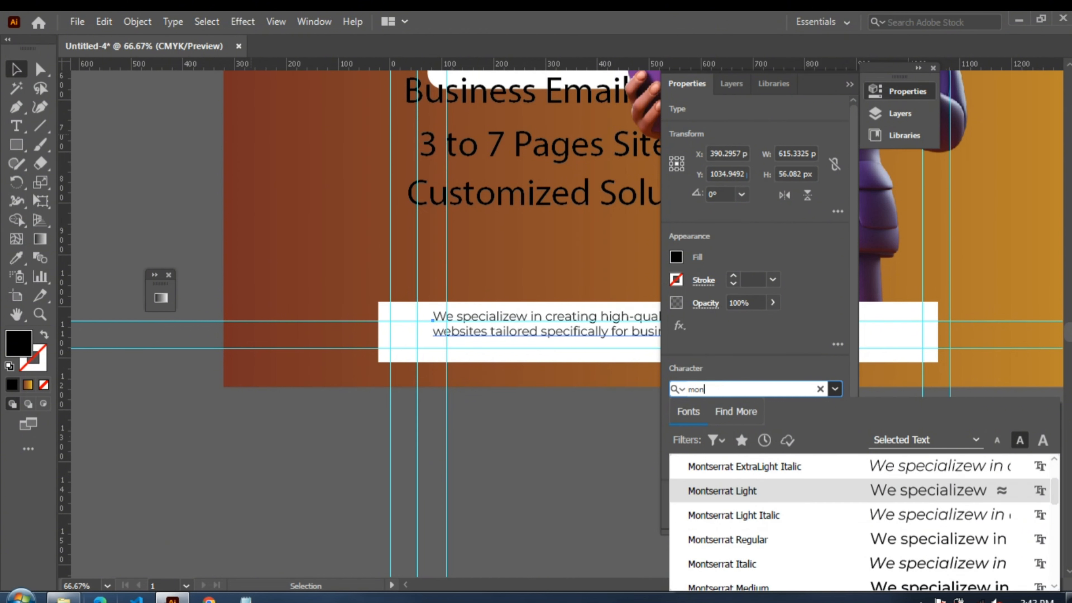
click(743, 587)
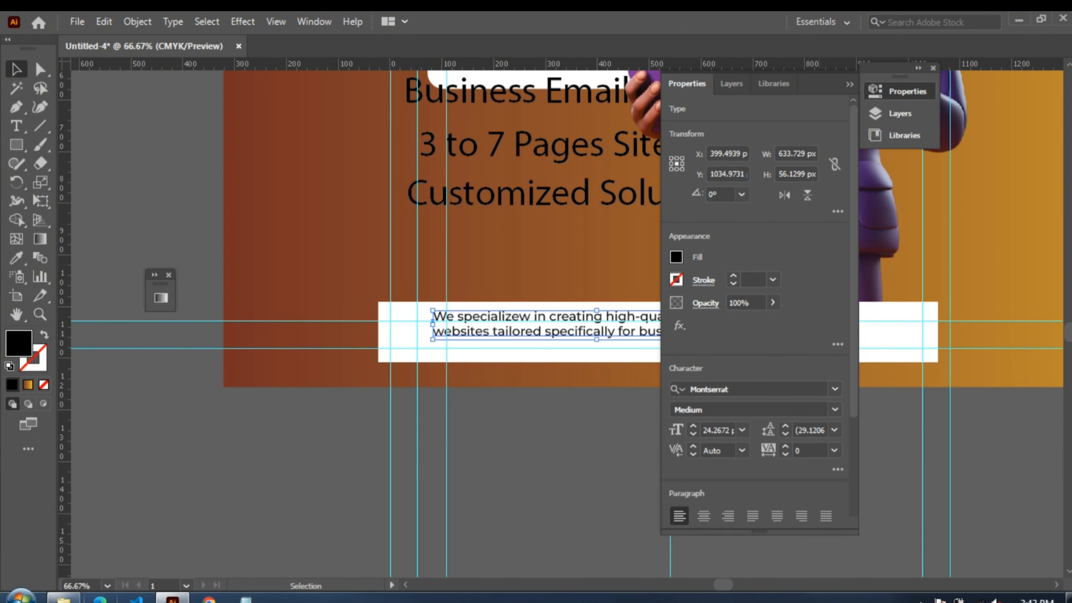
- Move the Properties panel clear of the character and set the white bar paragraph's font size to 29 pt
scroll(567, 325, up, 2)
scroll(567, 325, down, 1)
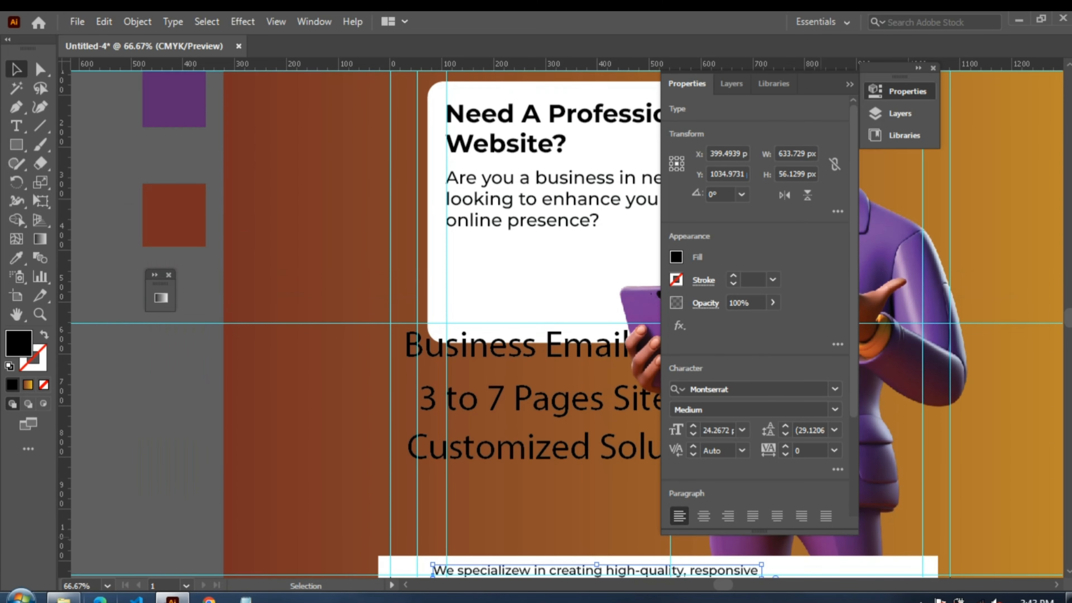
scroll(567, 324, right, 3)
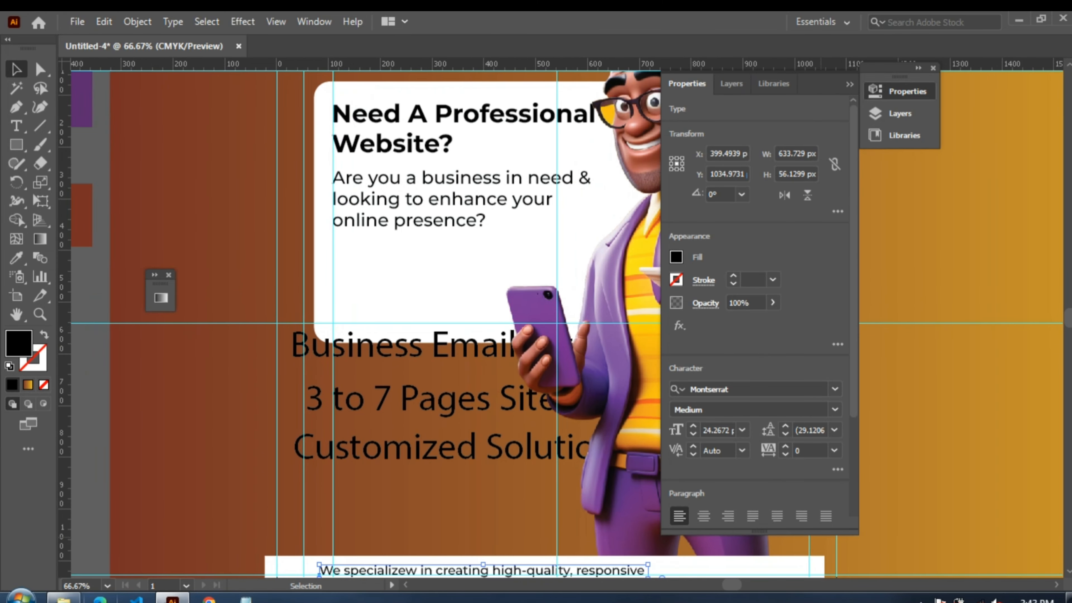
scroll(567, 325, right, 3)
scroll(567, 325, down, 3)
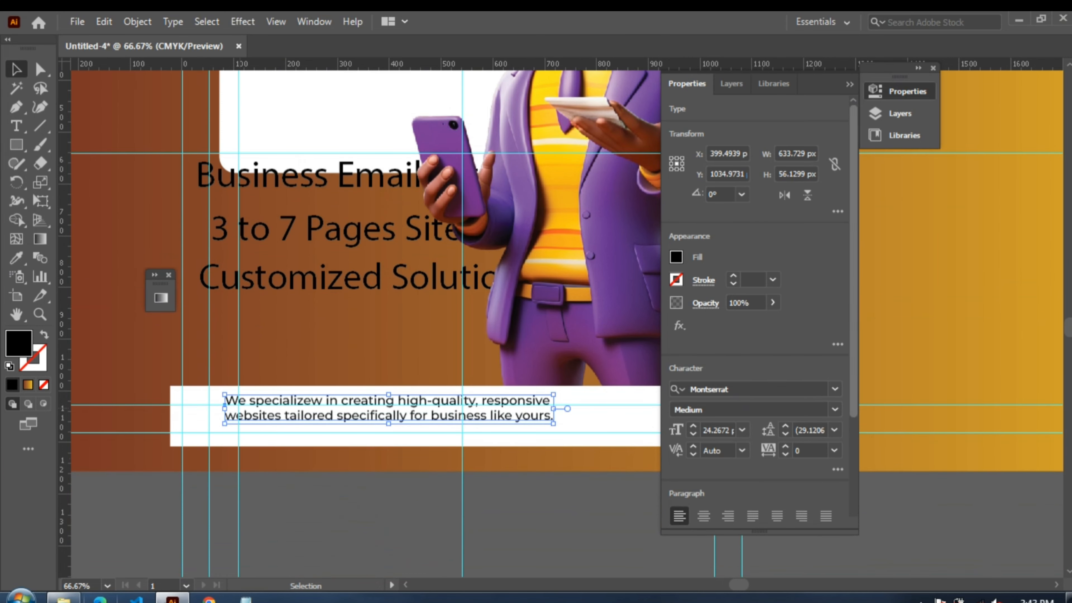
drag(819, 84, 974, 109)
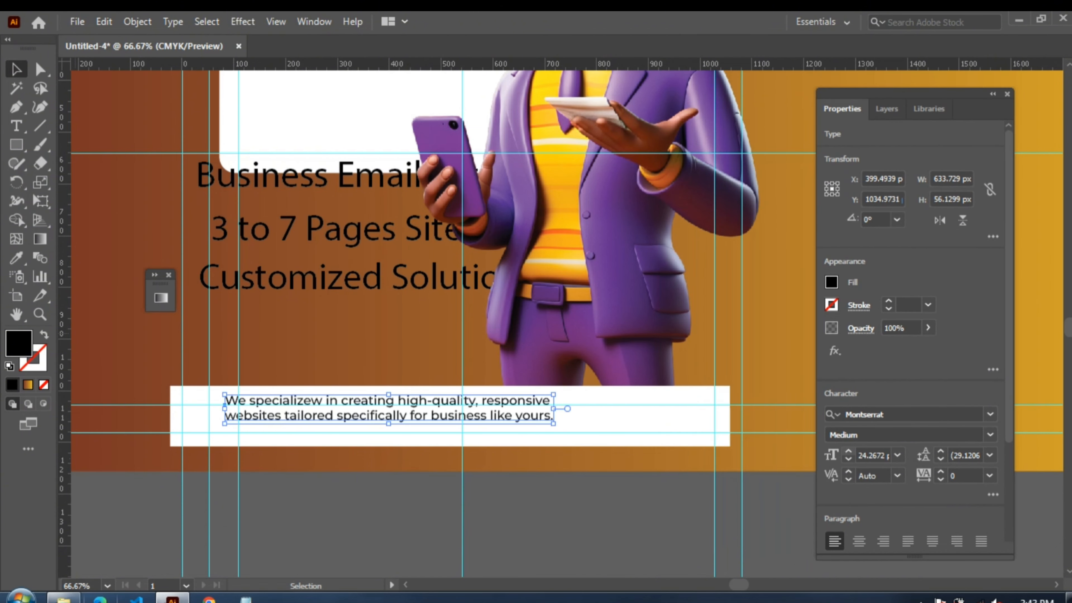
click(848, 451)
click(849, 451)
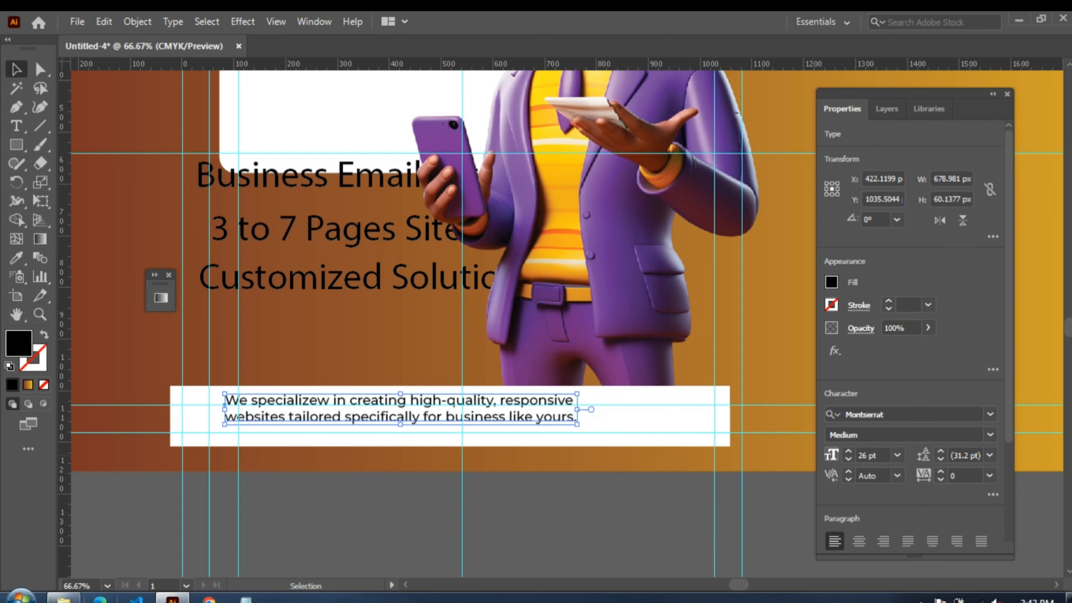
click(849, 451)
click(849, 452)
click(848, 451)
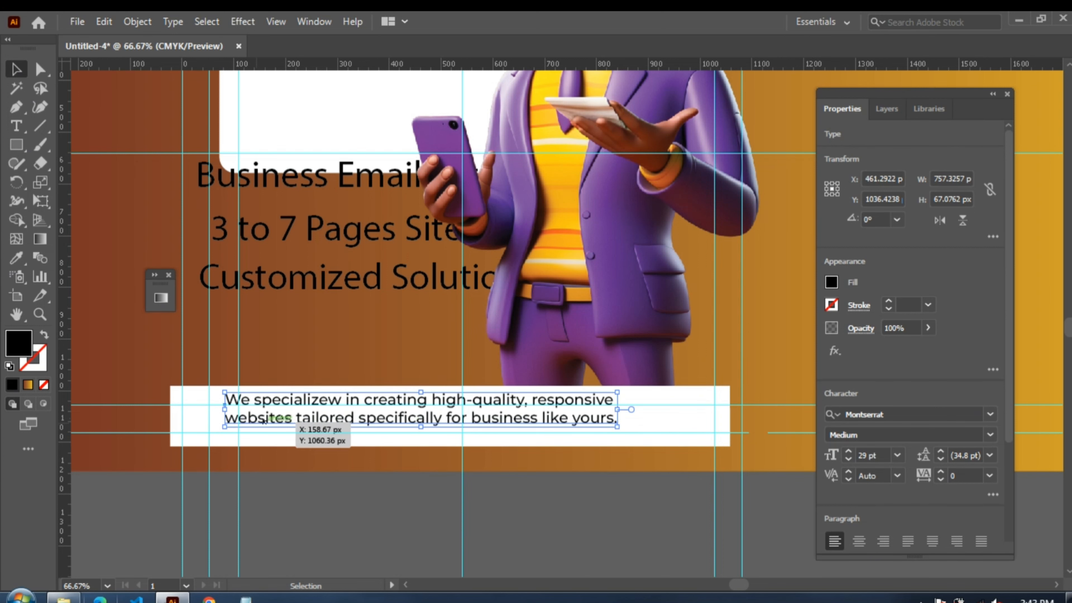
- Remove the line break before "websites" so the bar's paragraph runs on a single line
double_click(246, 417)
key(Left)
key(Left)
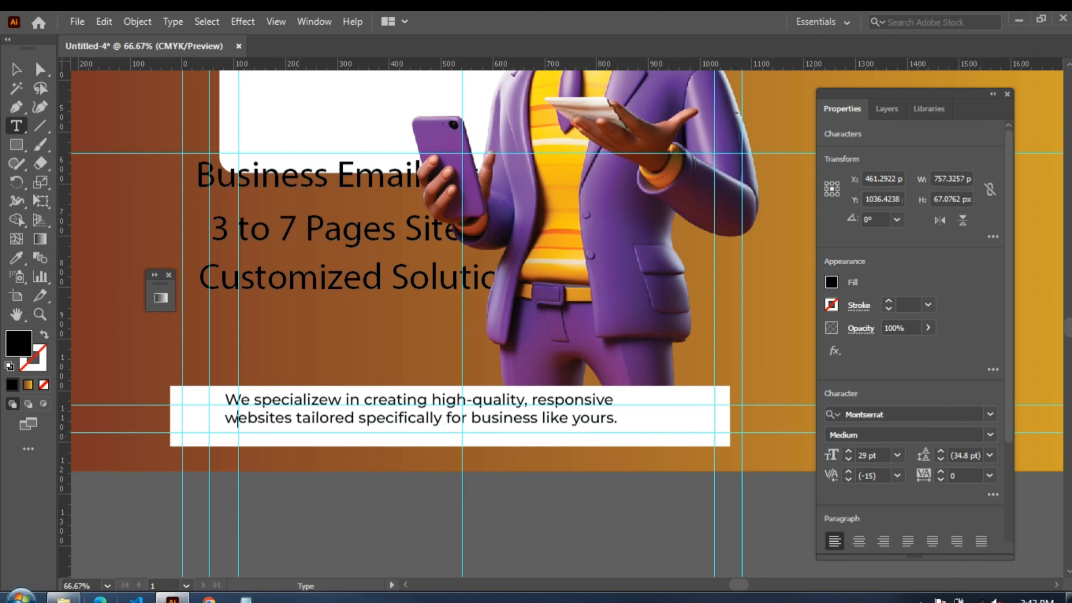
key(BackSpace)
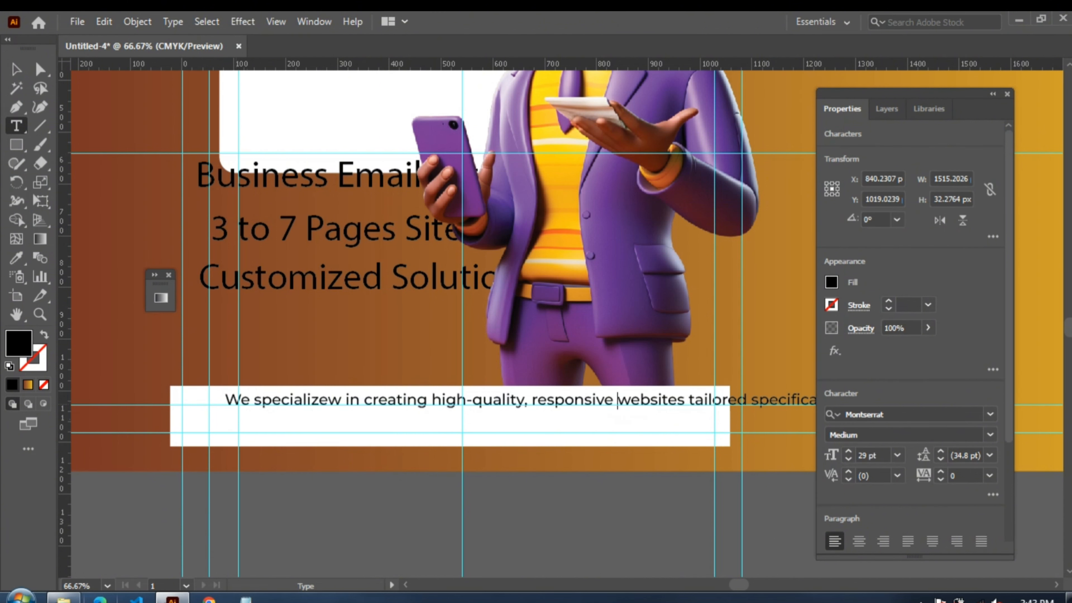
- Nudge the single line of text on the white bar 15 px to the left
click(17, 88)
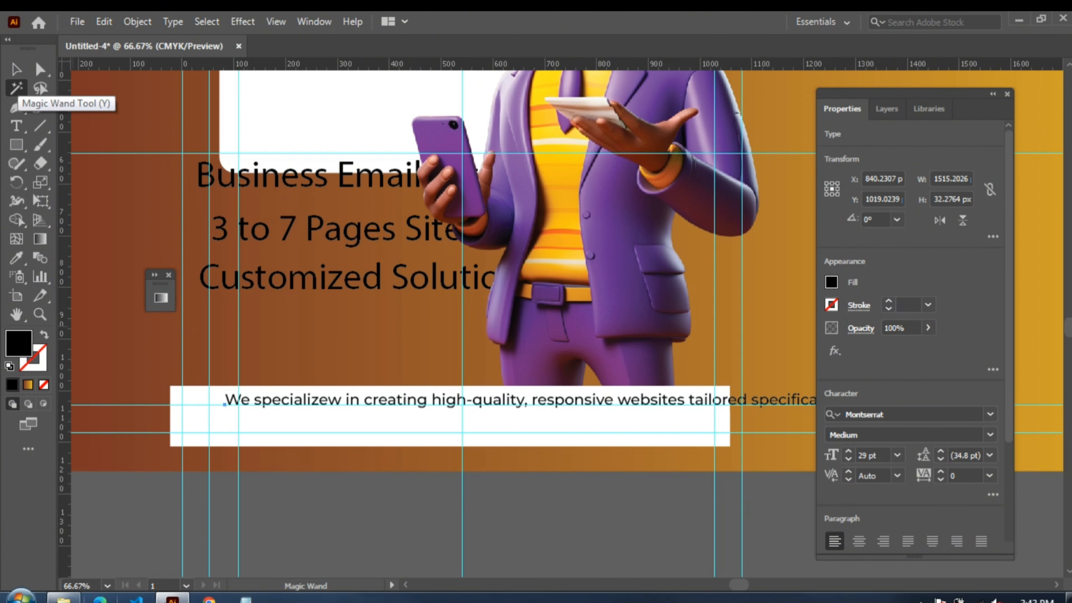
key(shift+Left)
key(Left)
key(Left)
key(Left)
key(Left)
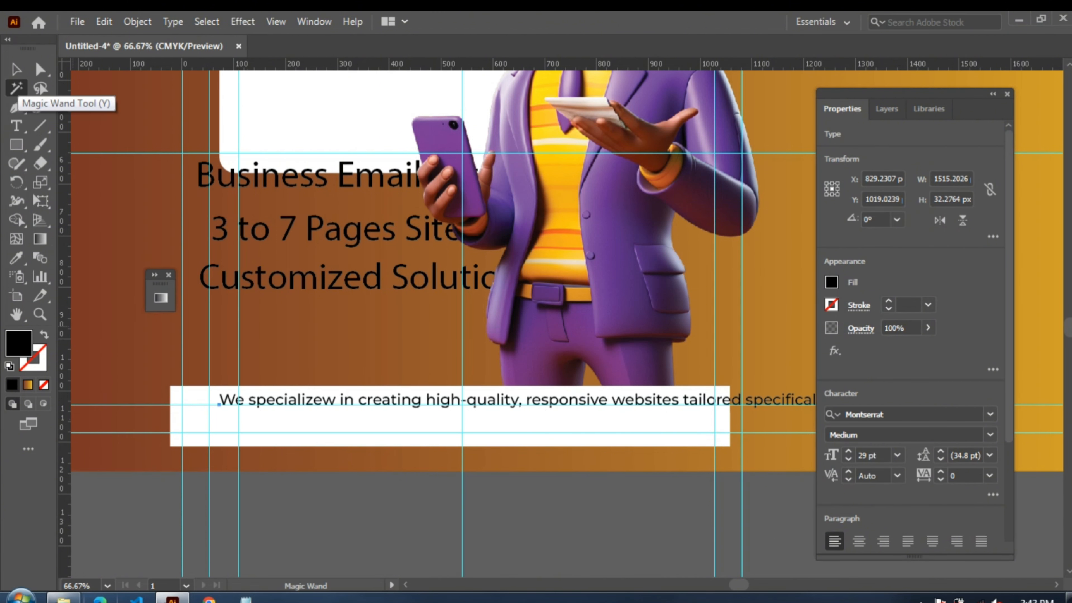
key(Left)
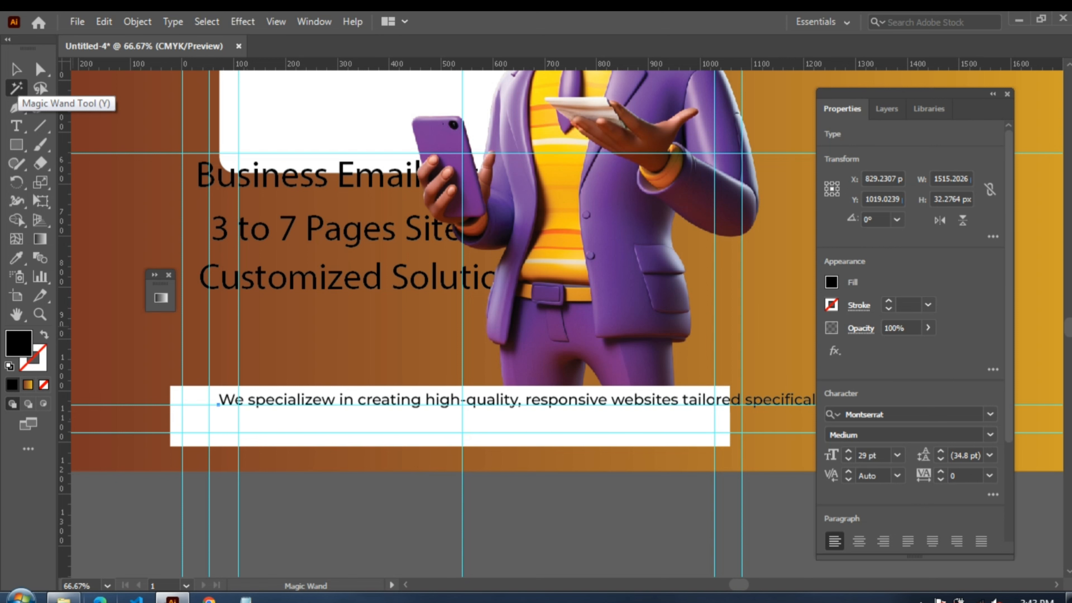
click(451, 415)
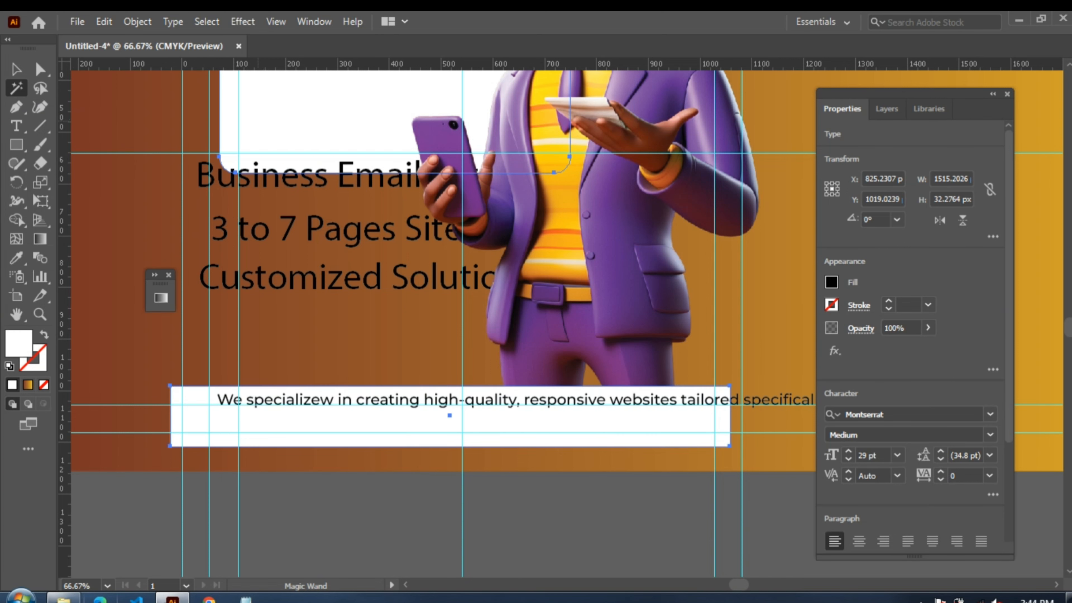
key(v)
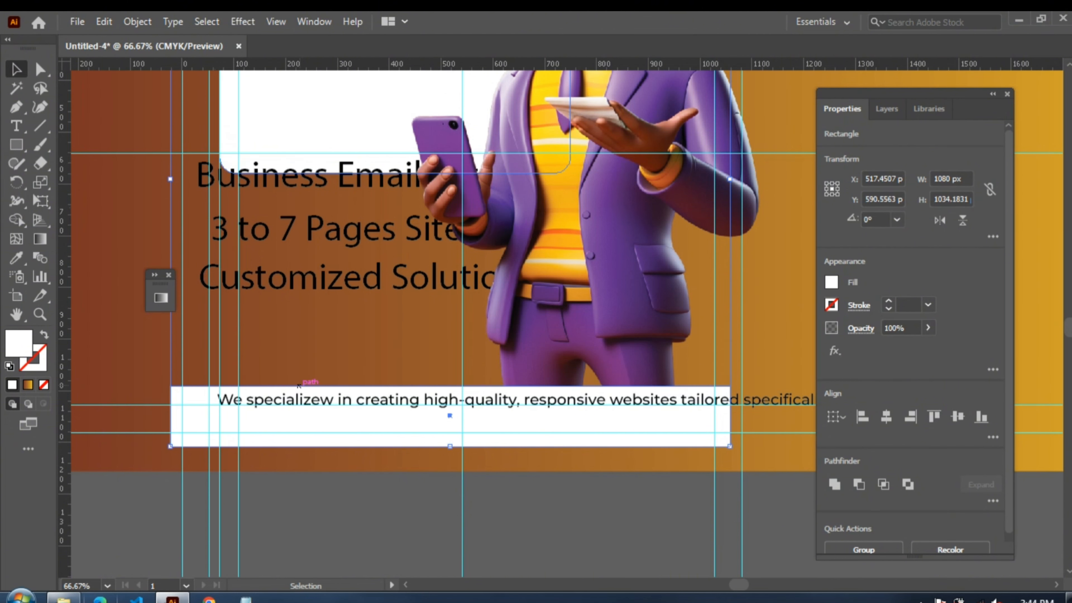
- Reduce the font size of the text line on the white bar to 27 pt
click(304, 399)
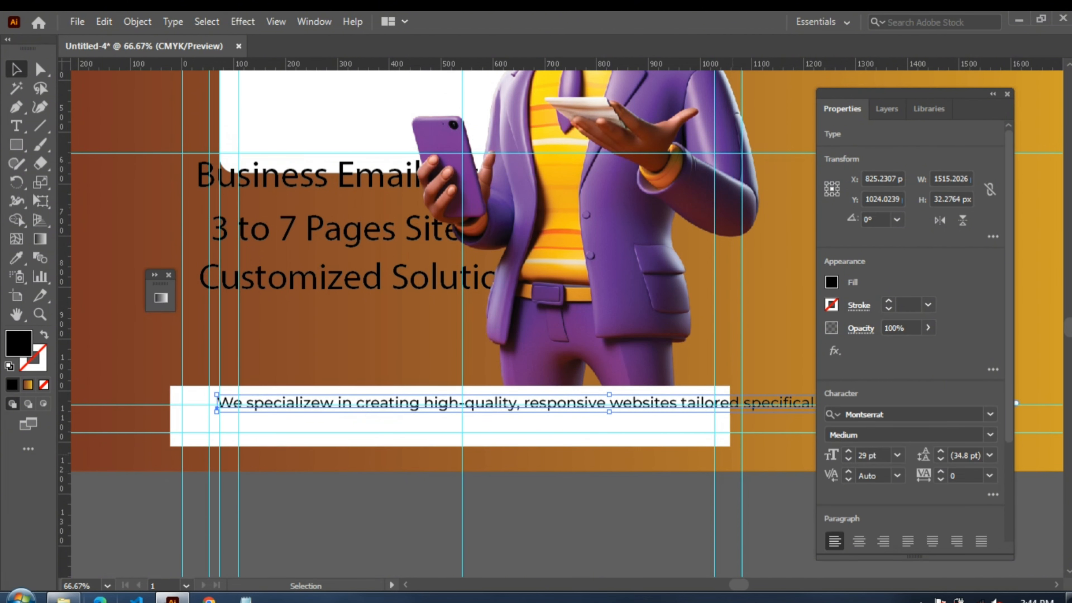
click(849, 459)
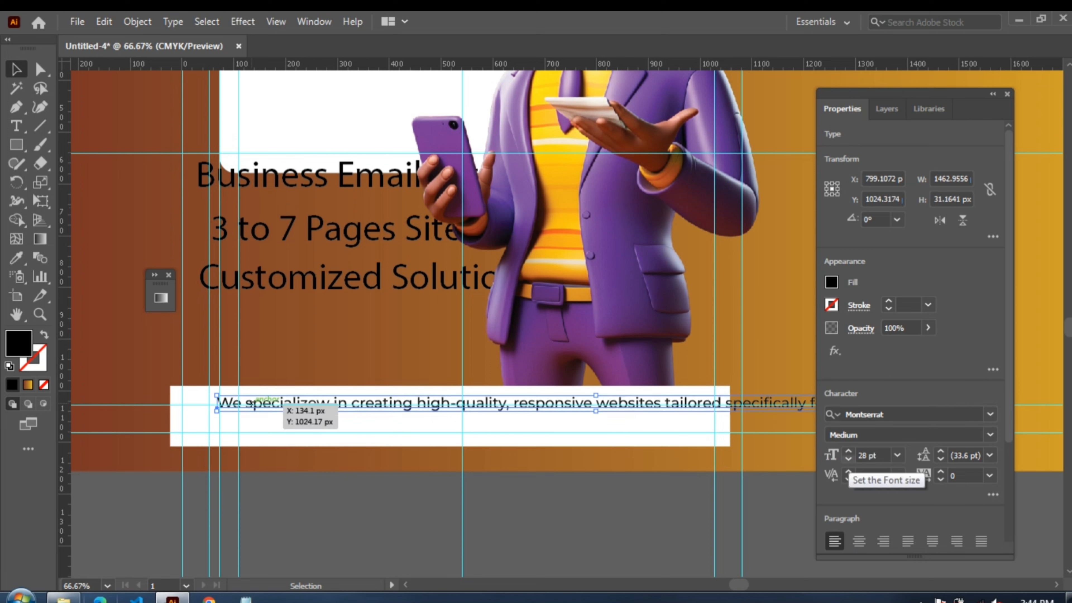
click(849, 459)
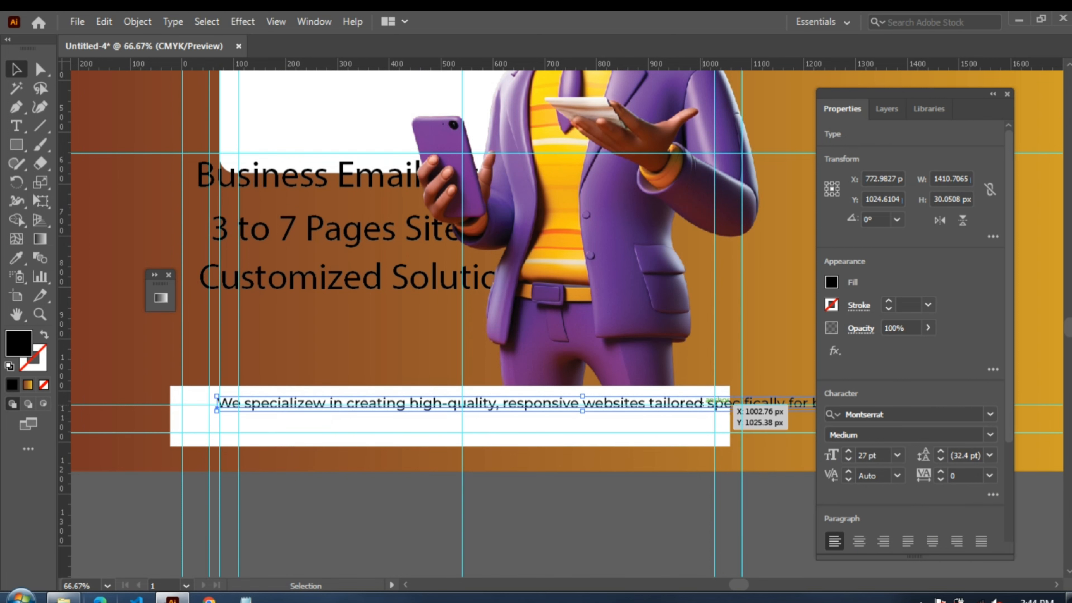
- Break the bar's text onto a second line before "specifically" and correct "specializew" to "specialize"
double_click(711, 405)
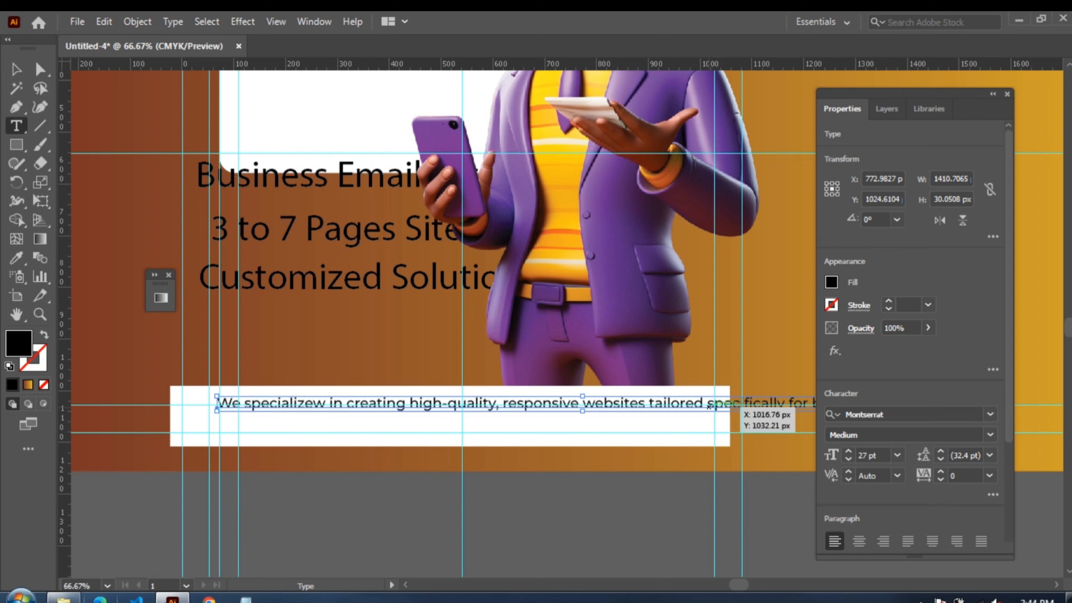
key(Return)
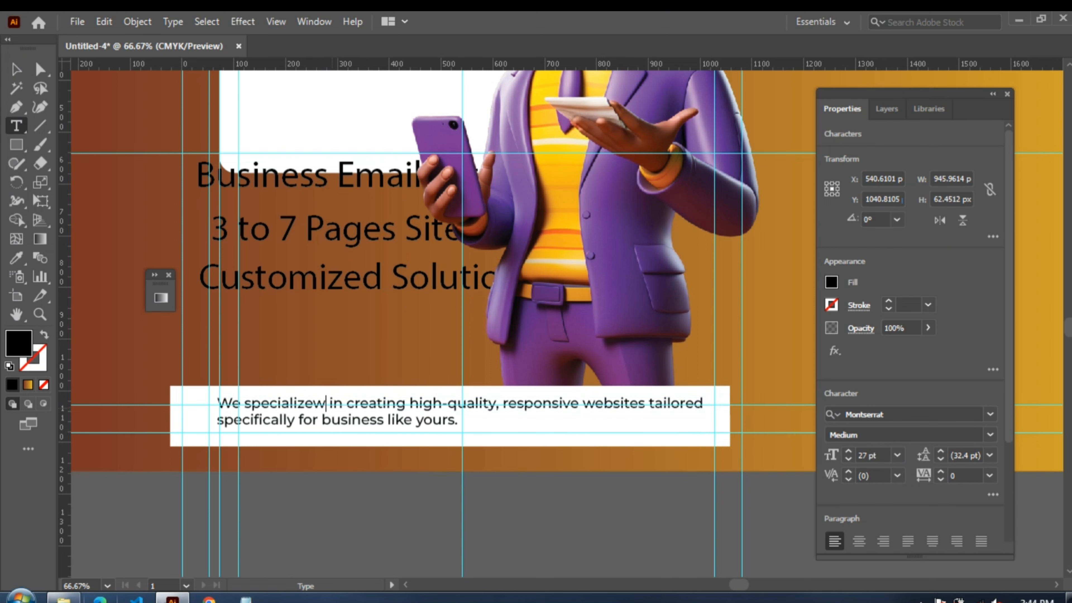
key(BackSpace)
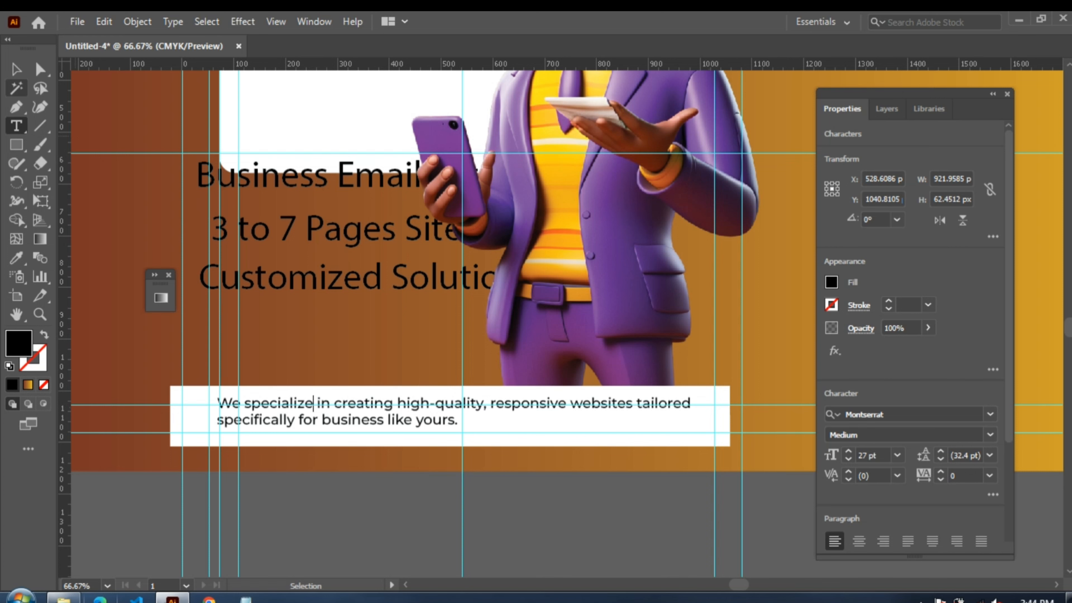
key(Escape)
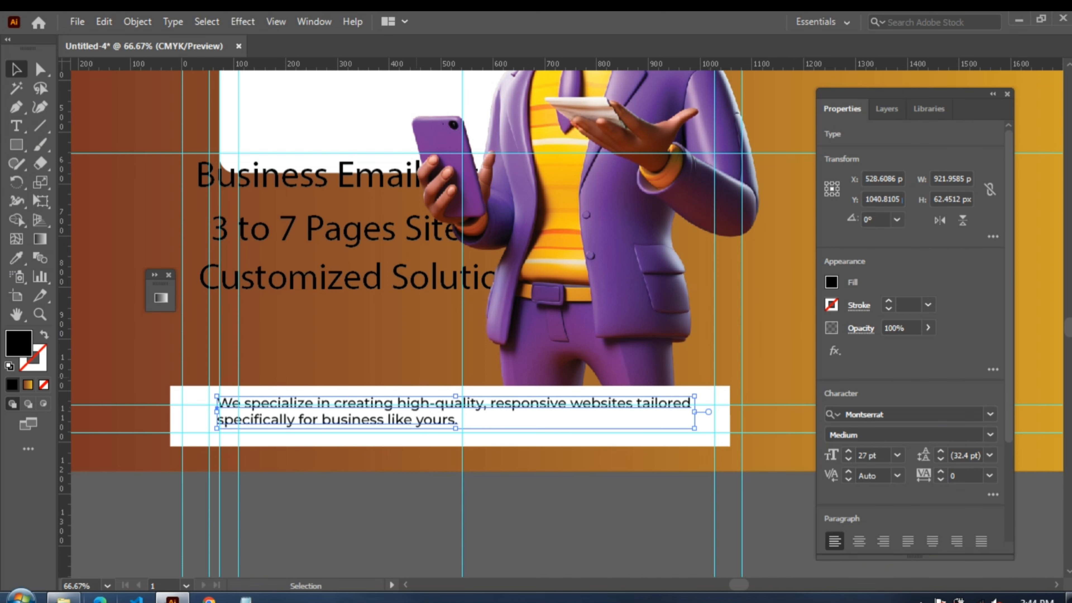
- Draw a rectangle about 403 px wide and 65 px high across the lower part of the white card, overhanging its left edge
scroll(469, 407, up, 5)
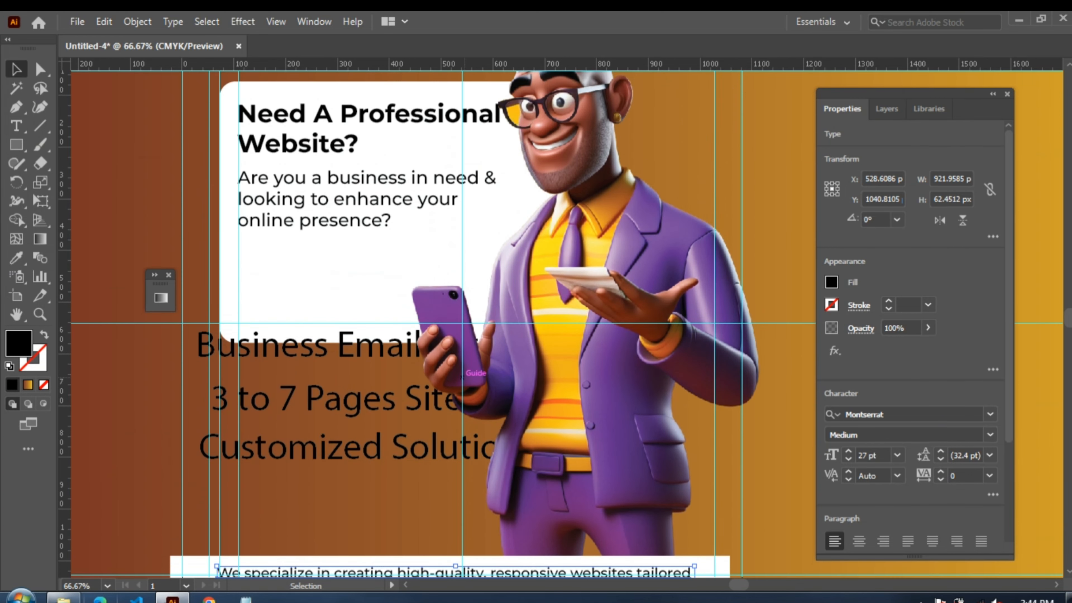
key(ctrl+minus)
scroll(443, 296, up, 4)
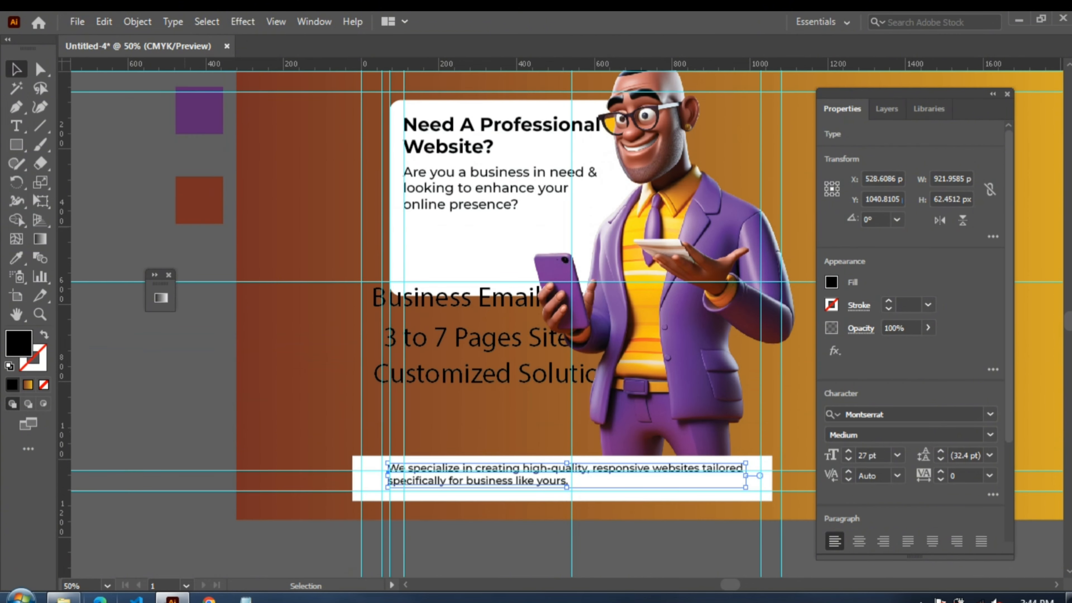
key(m)
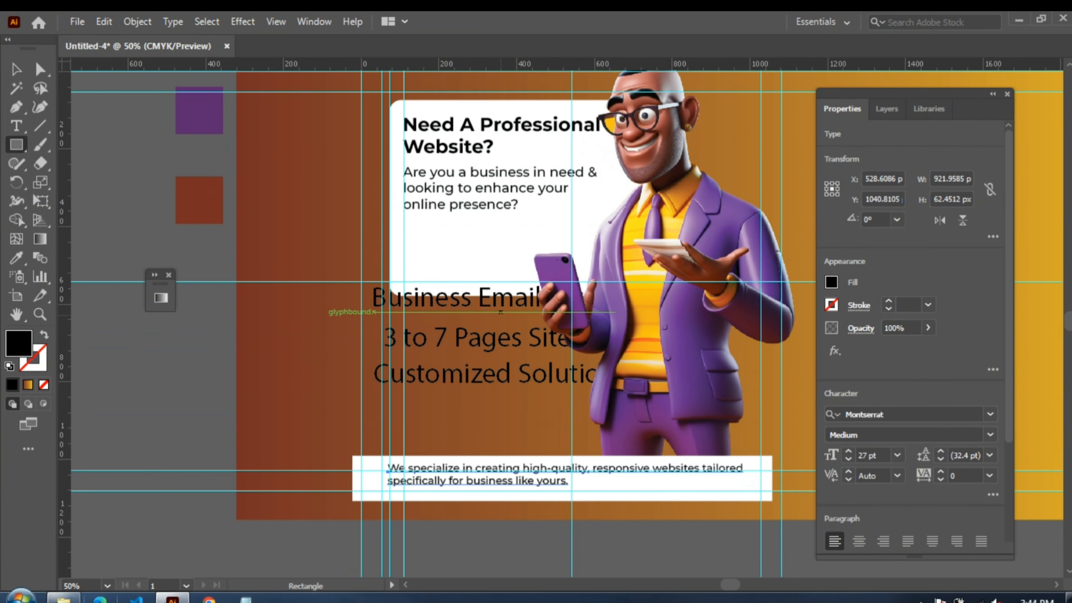
scroll(418, 293, up, 1)
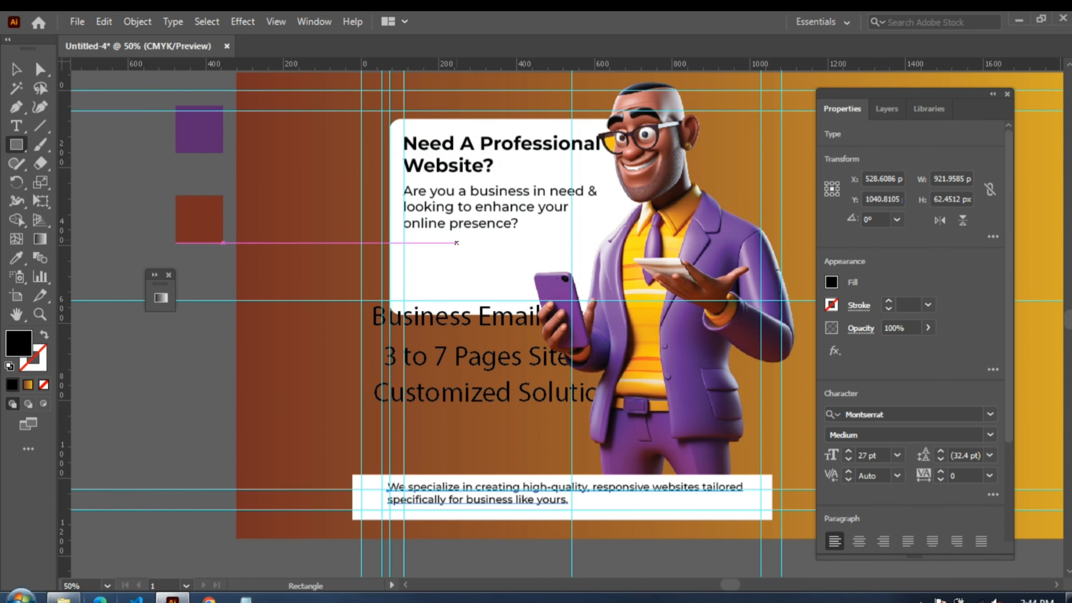
key(ctrl+=)
scroll(327, 320, up, 10)
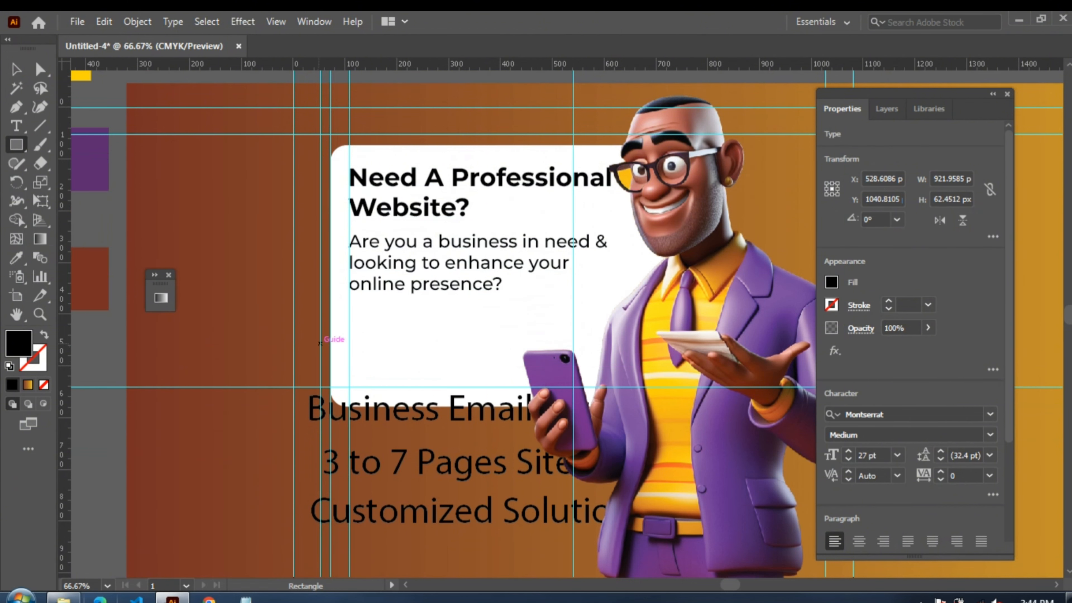
drag(320, 343, 529, 376)
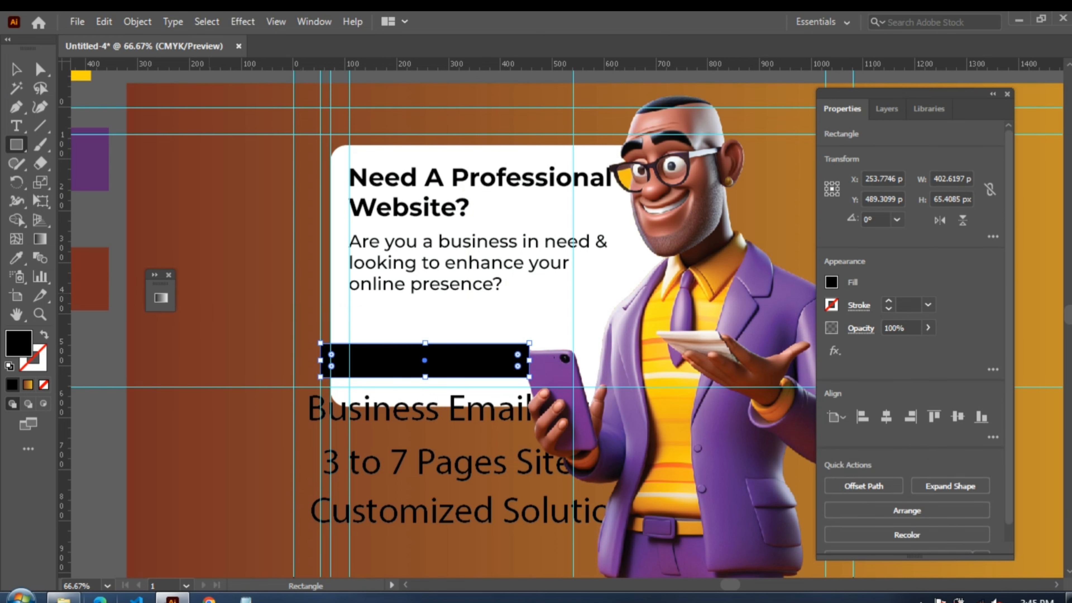
- Fill the new rectangle with the purple sampled from the colour square beside the artwork
click(16, 257)
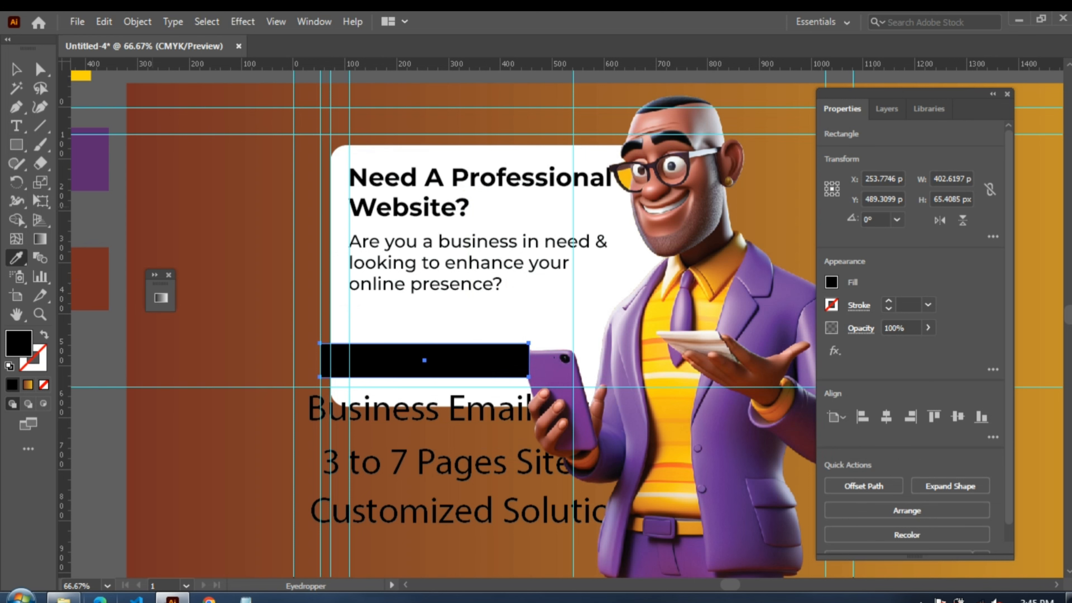
click(78, 159)
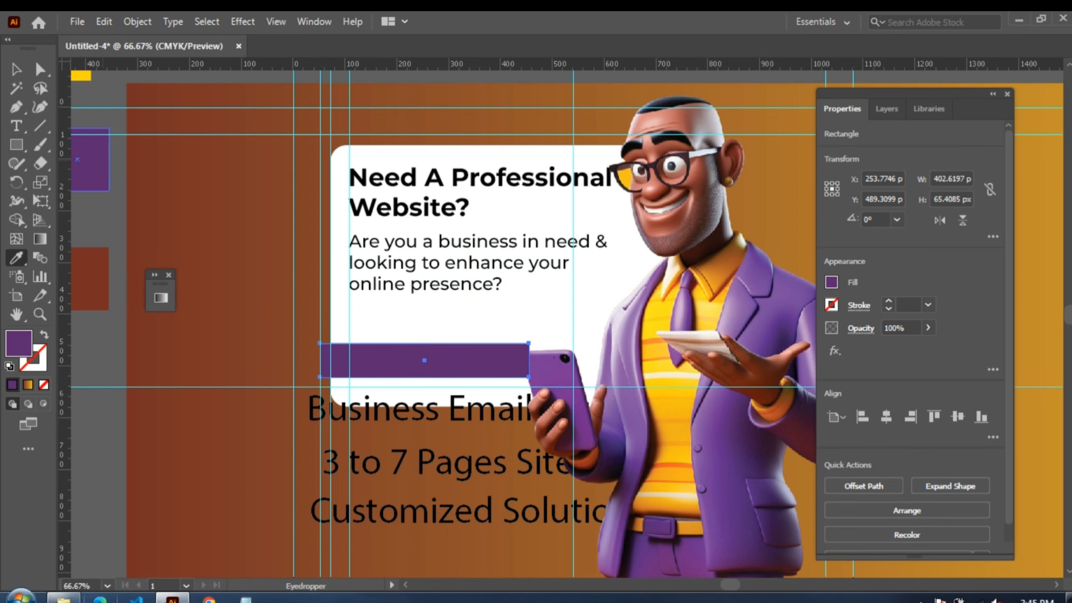
key(v)
key(ctrl+=)
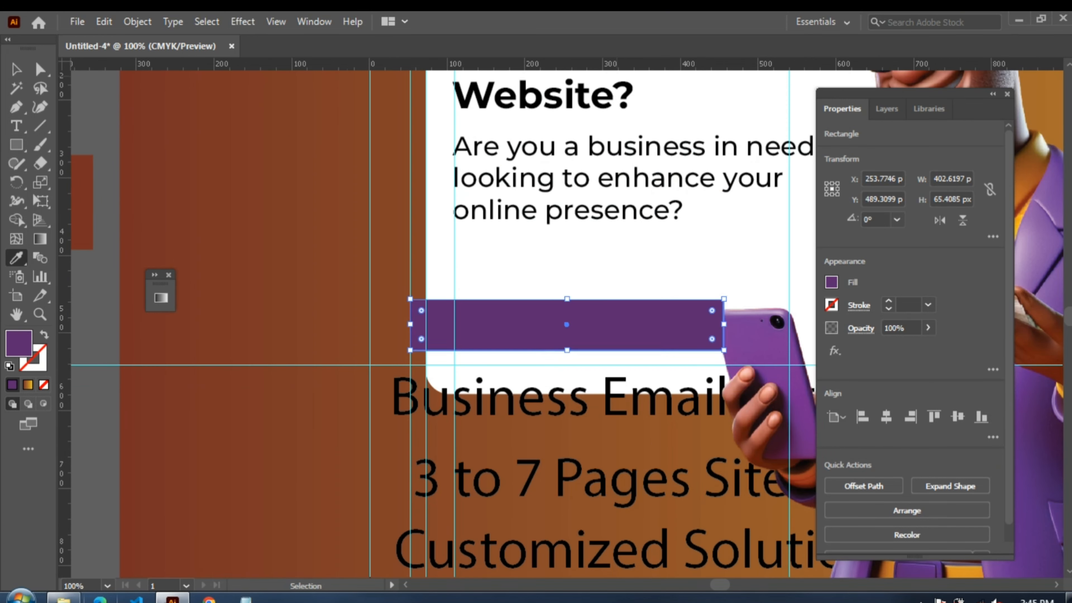
- Move the "Business Email Setup" text onto the purple bar and bring it to the front
click(993, 94)
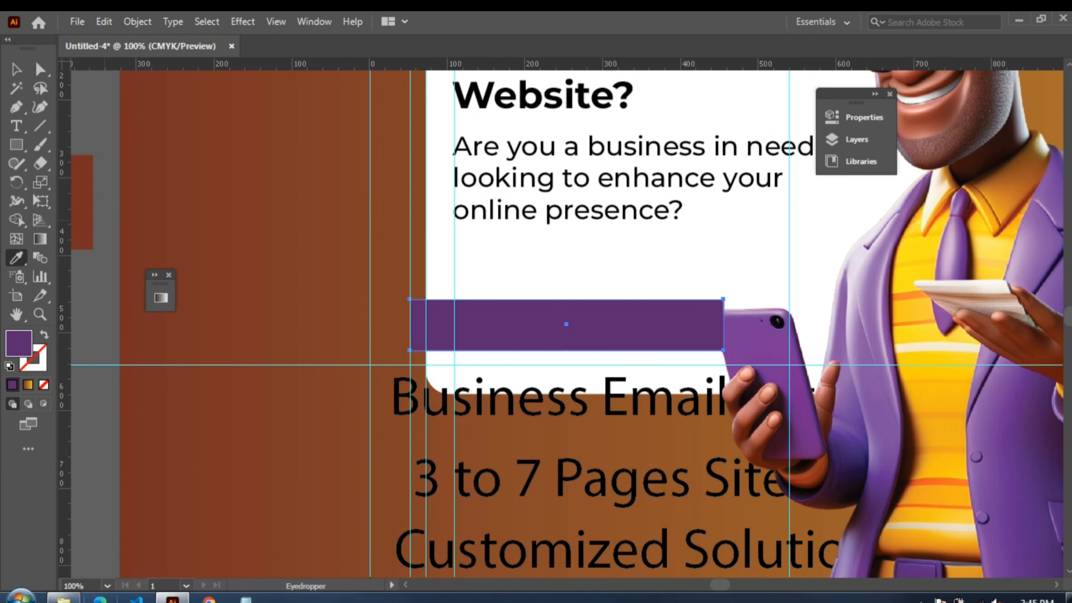
key(v)
click(483, 399)
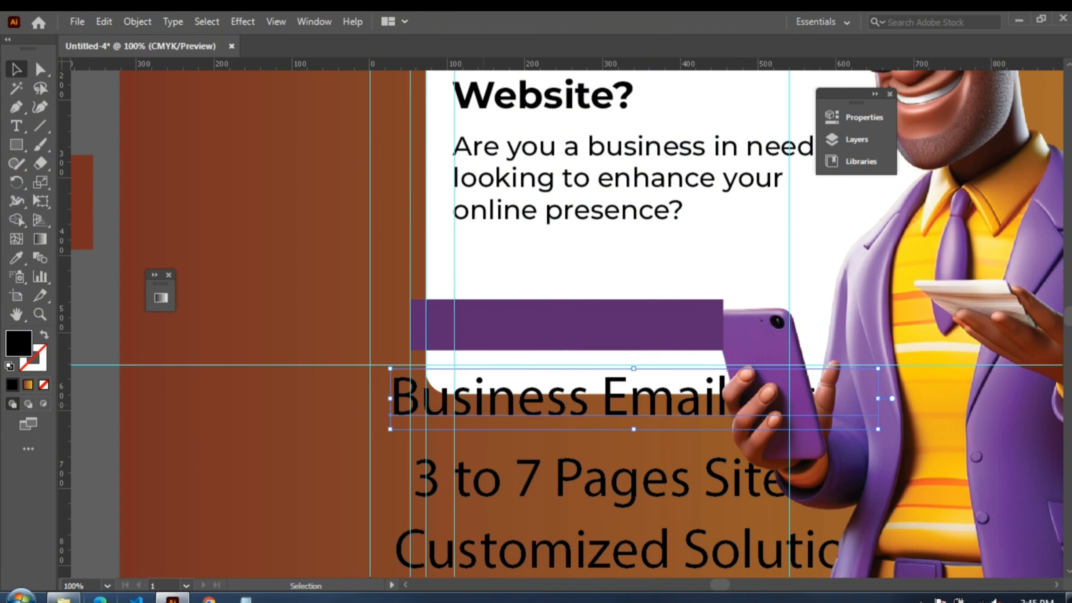
drag(484, 399, 488, 322)
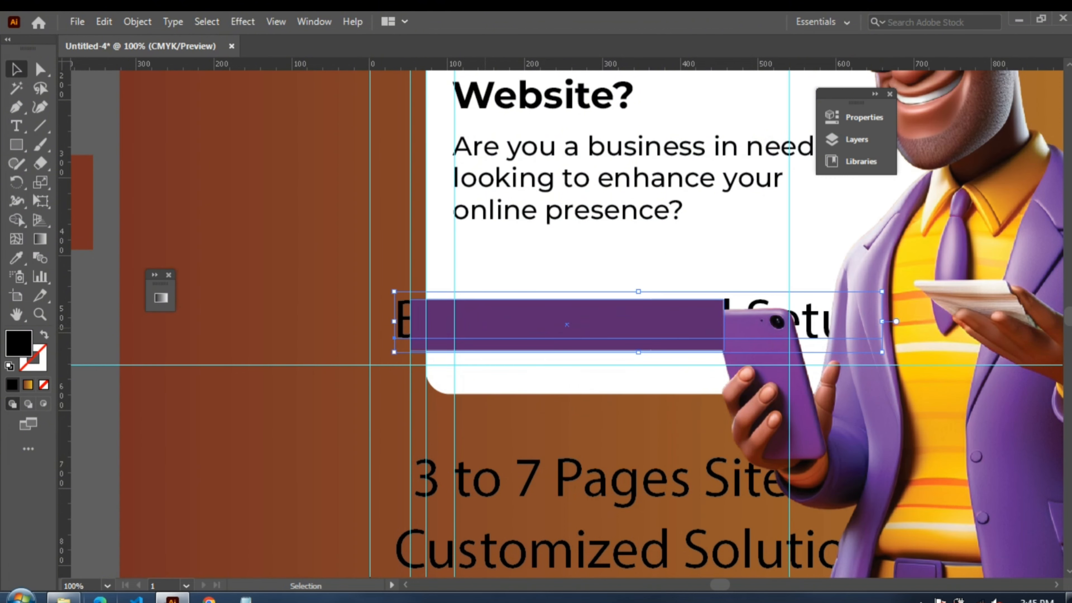
key(ctrl+shift+bracketright)
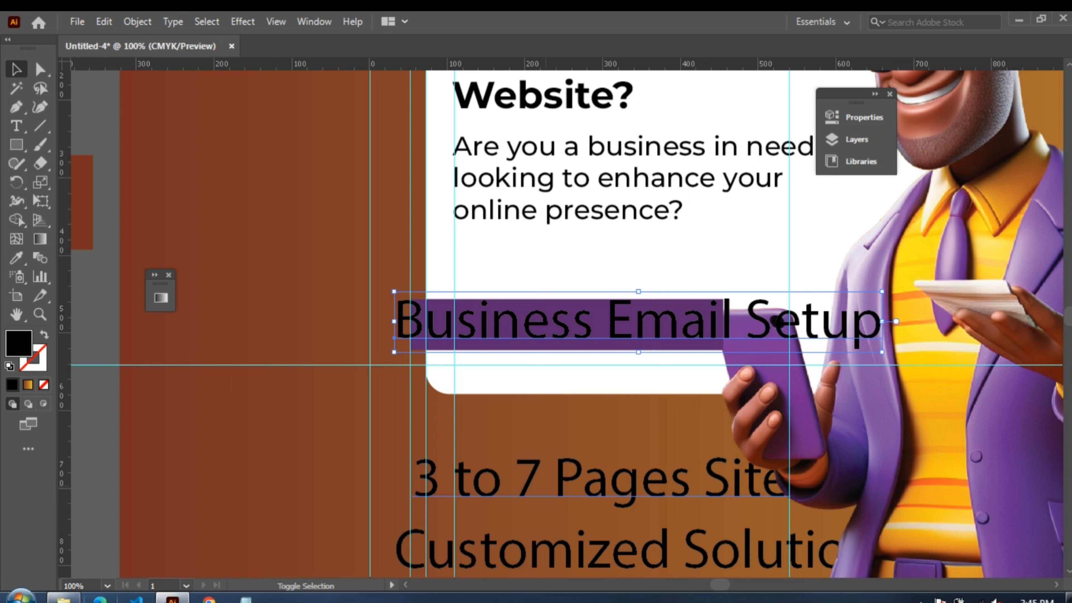
- Select all three service text lines together and change their colour to white by sampling the white card
shift+click(578, 526)
shift+click(578, 526)
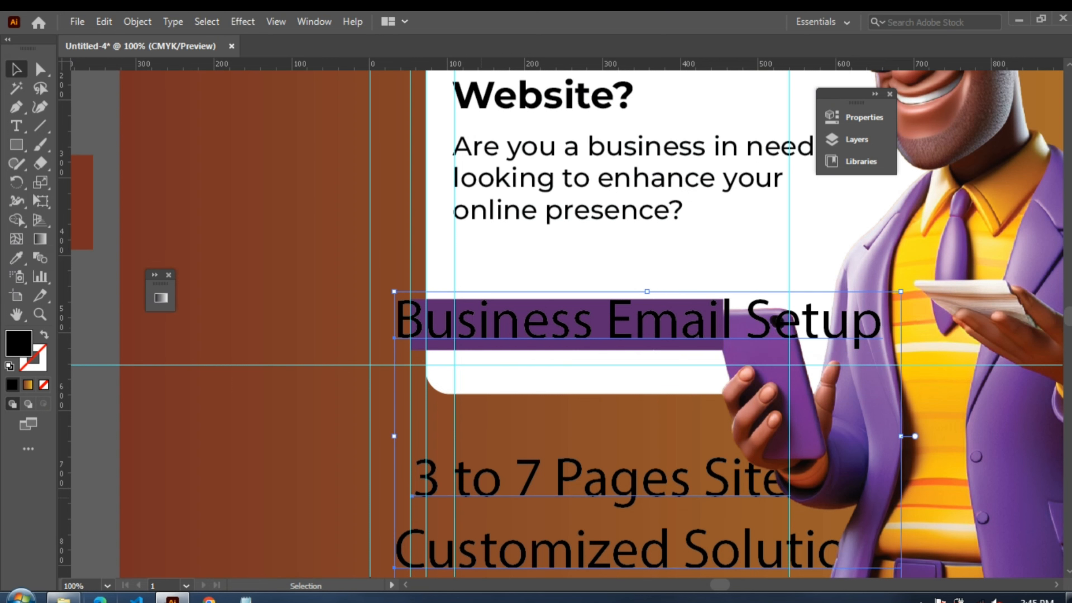
key(i)
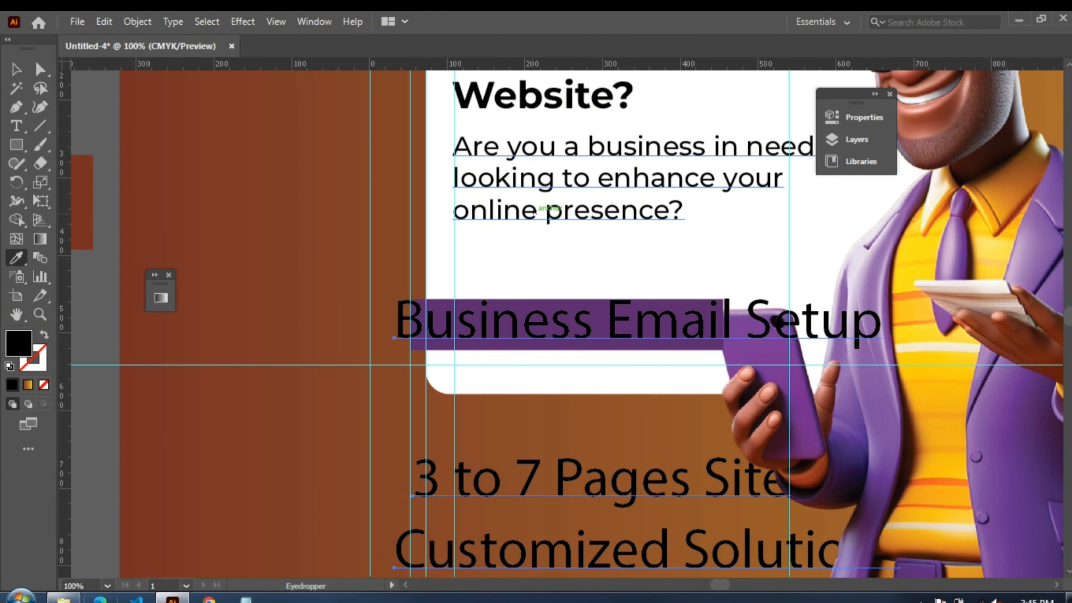
click(537, 212)
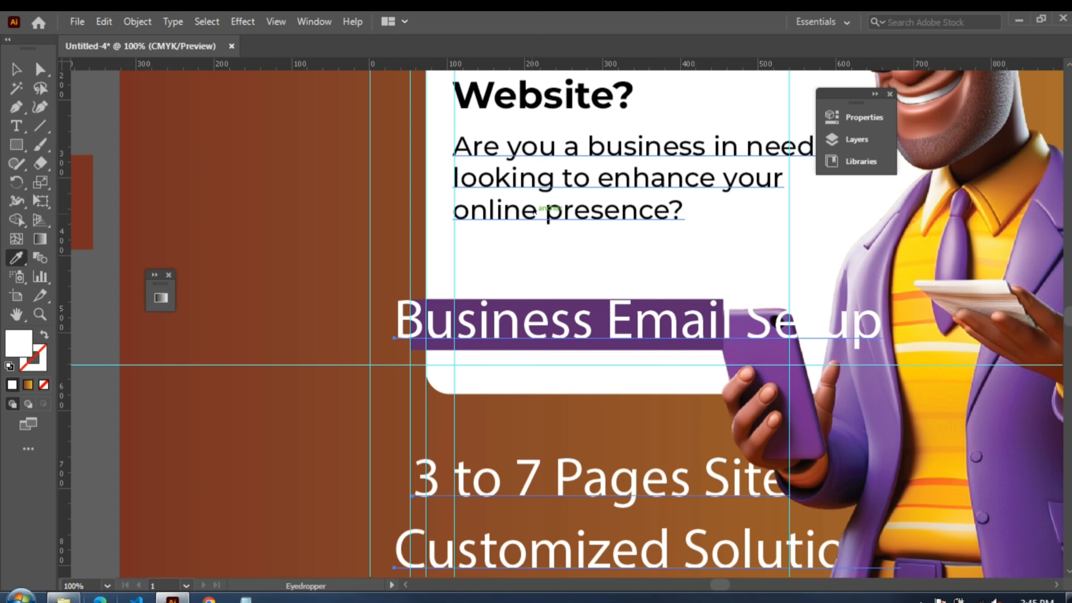
- Reduce the font size of the three selected service lines to 37 pt
click(864, 117)
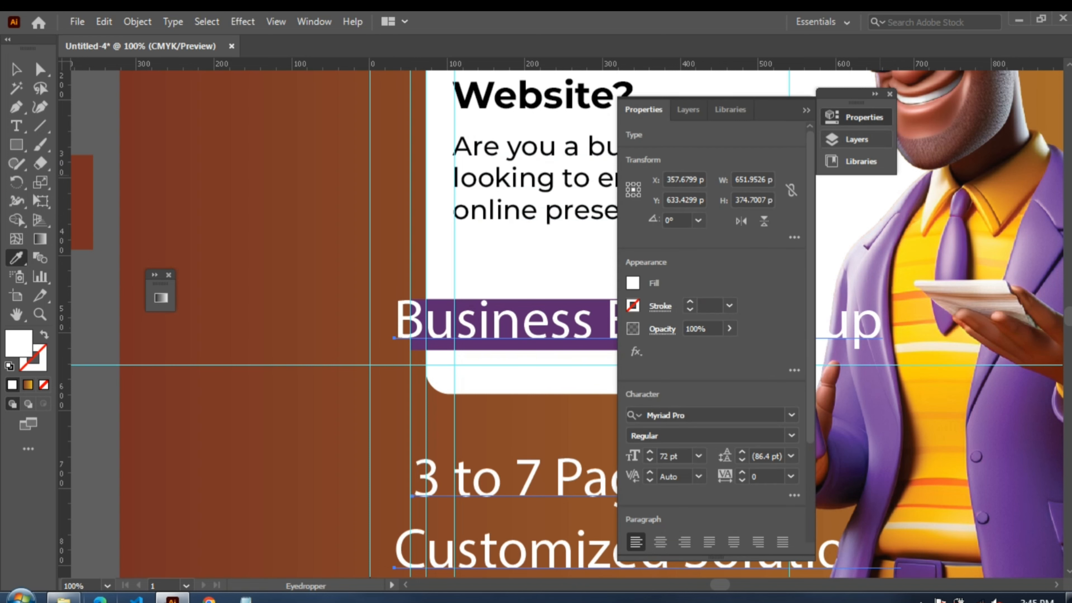
click(650, 460)
click(650, 460)
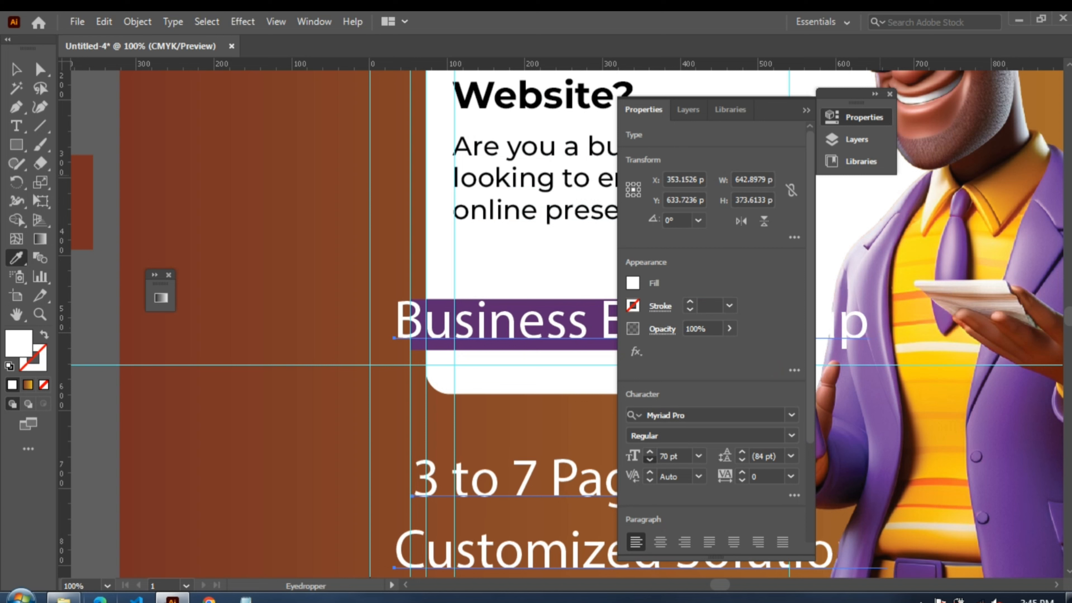
click(650, 460)
click(650, 460)
click(650, 460)
click(650, 460)
click(650, 460)
click(650, 460)
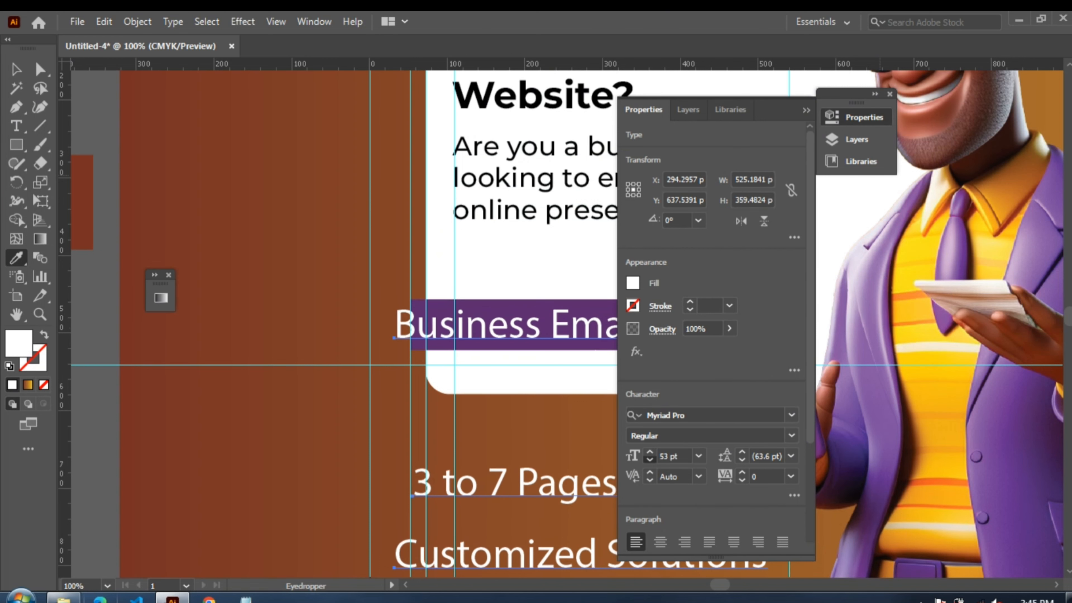
click(650, 460)
click(650, 460)
click(650, 460)
click(650, 460)
click(650, 460)
click(650, 460)
click(650, 460)
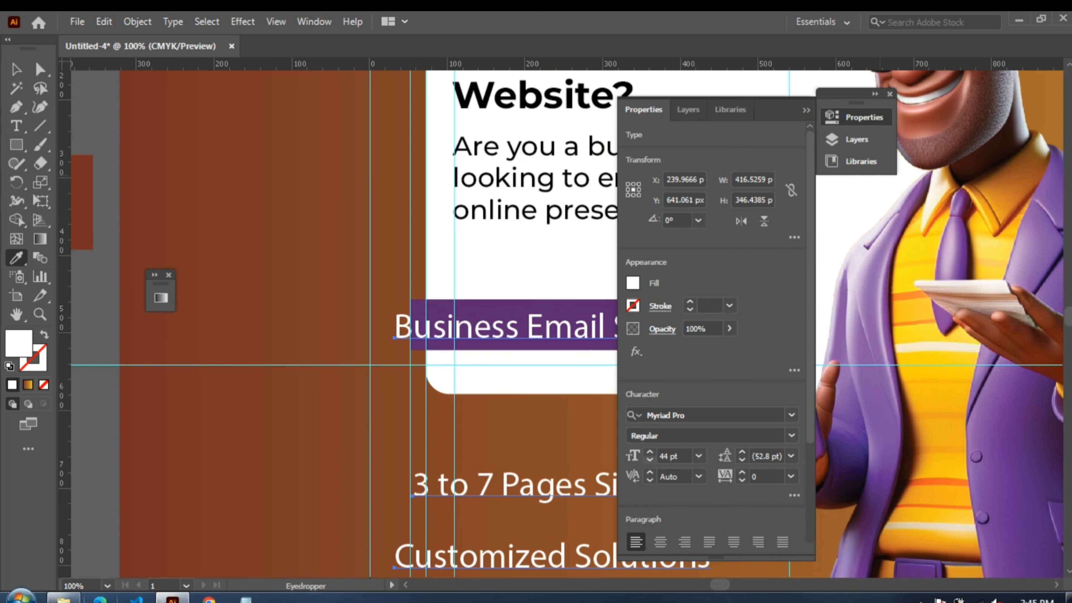
click(651, 460)
click(651, 460)
click(650, 460)
click(650, 460)
click(650, 460)
click(650, 459)
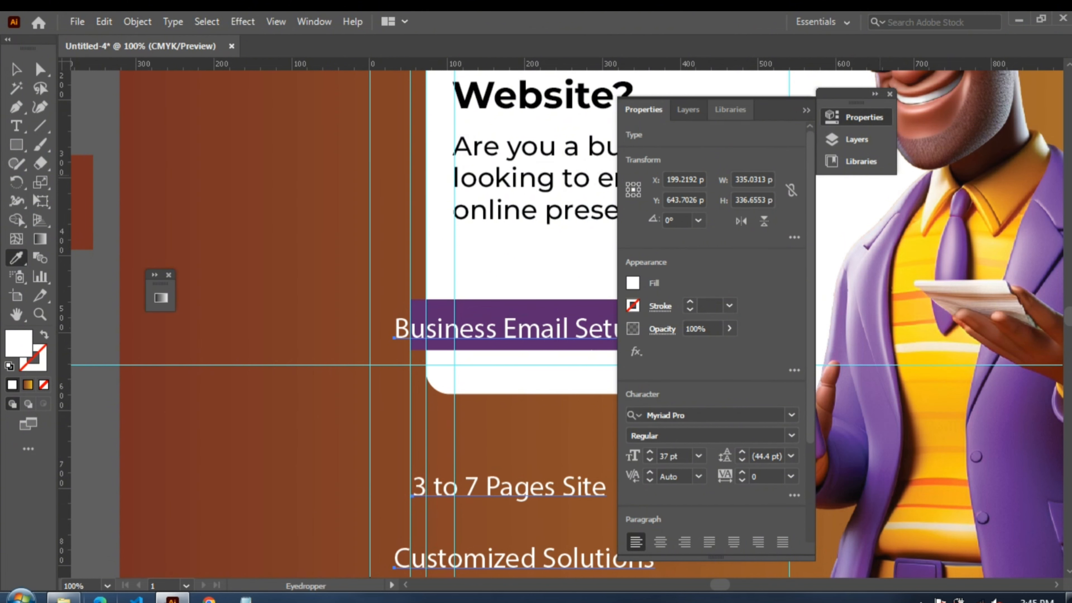
- Change the font of the three service lines to Montserrat and set its style to Bold
drag(774, 110, 872, 109)
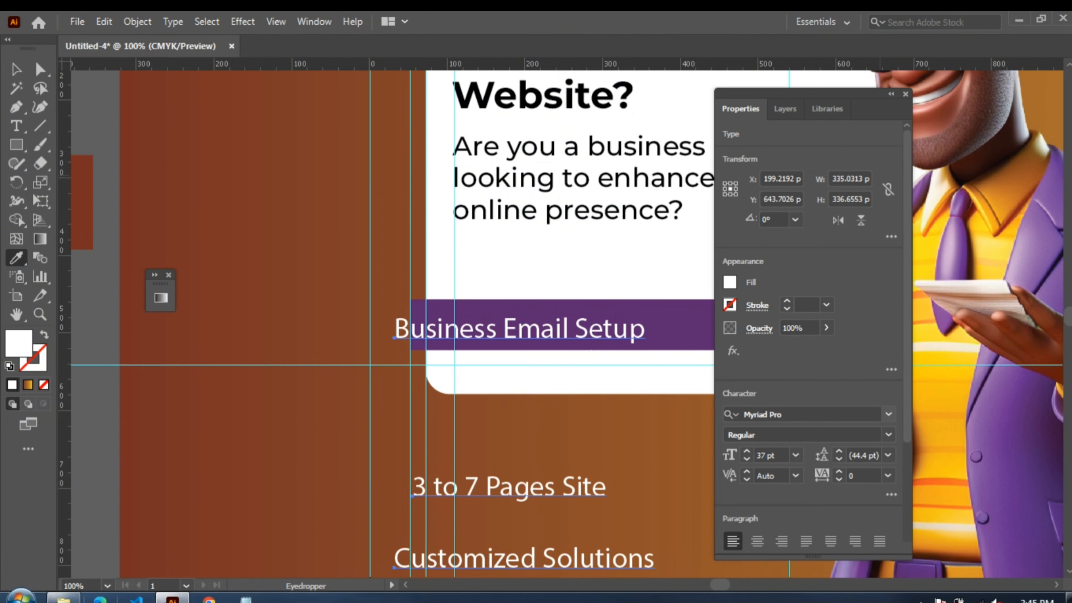
click(889, 414)
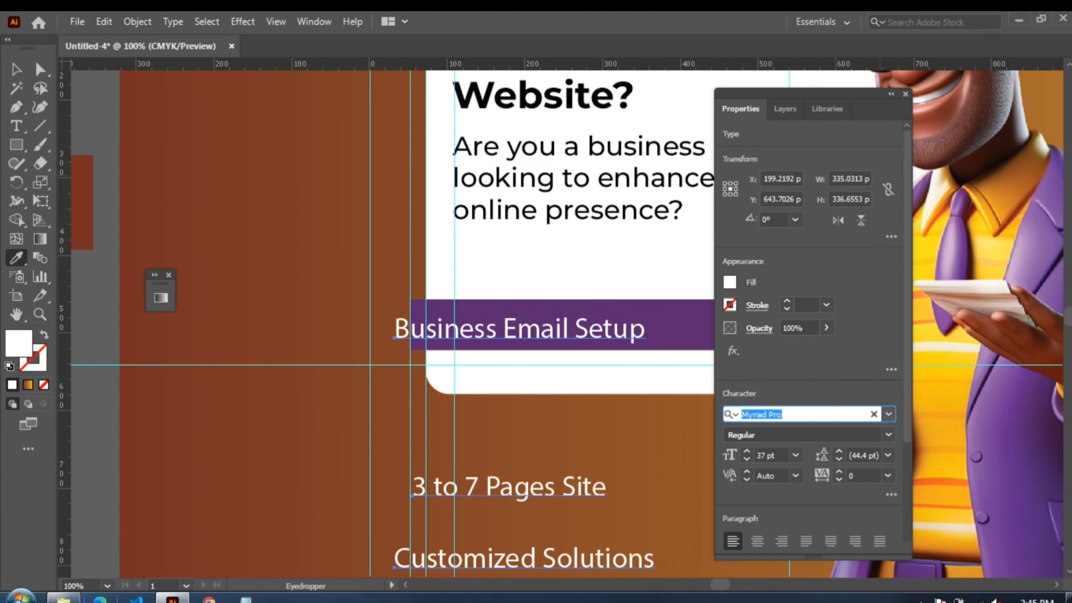
click(569, 212)
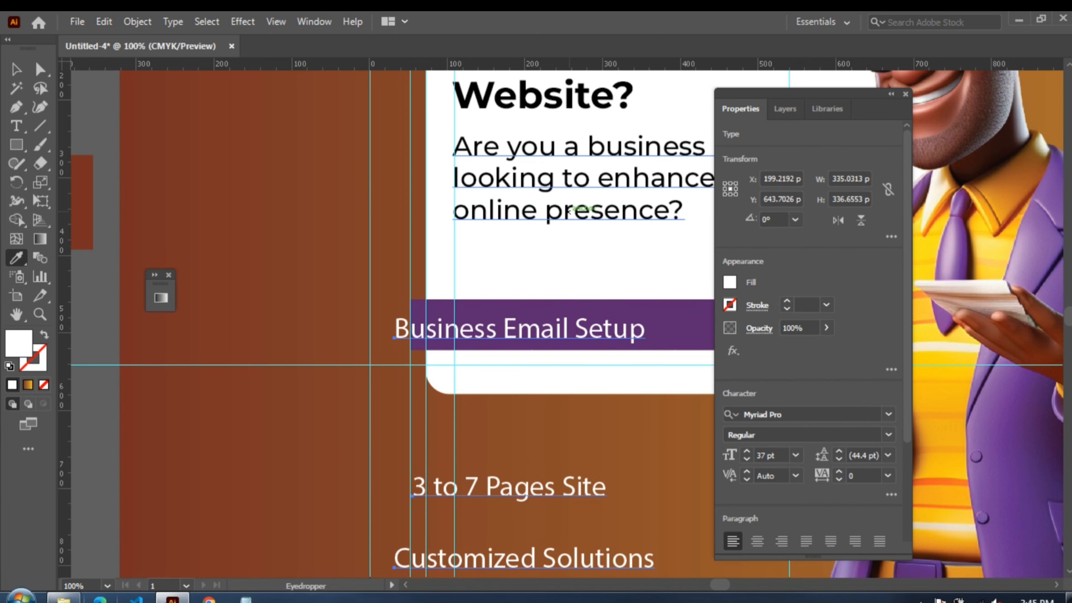
key(v)
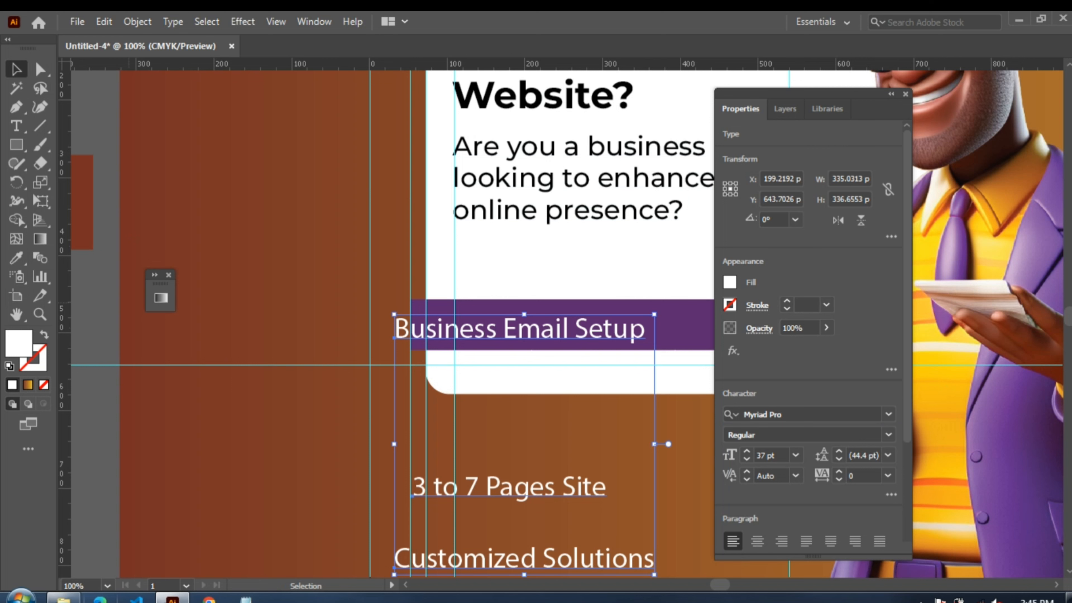
click(793, 415)
text(mon)
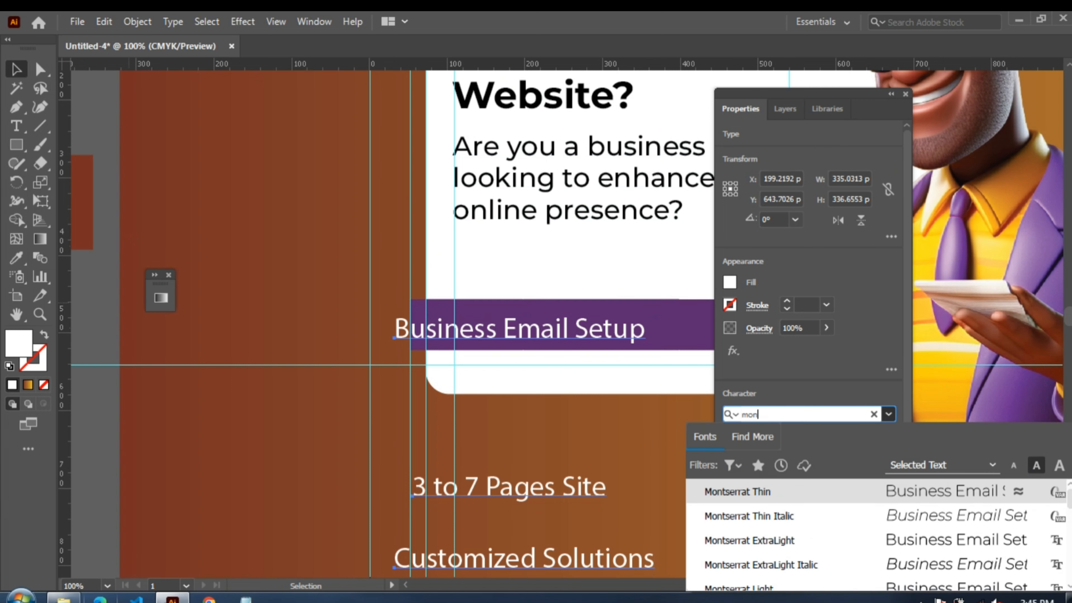
key(Down)
key(Down)
key(Down)
key(Down)
key(Down)
key(Down)
key(Down)
key(Down)
key(Down)
key(Down)
key(Down)
key(Down)
key(Down)
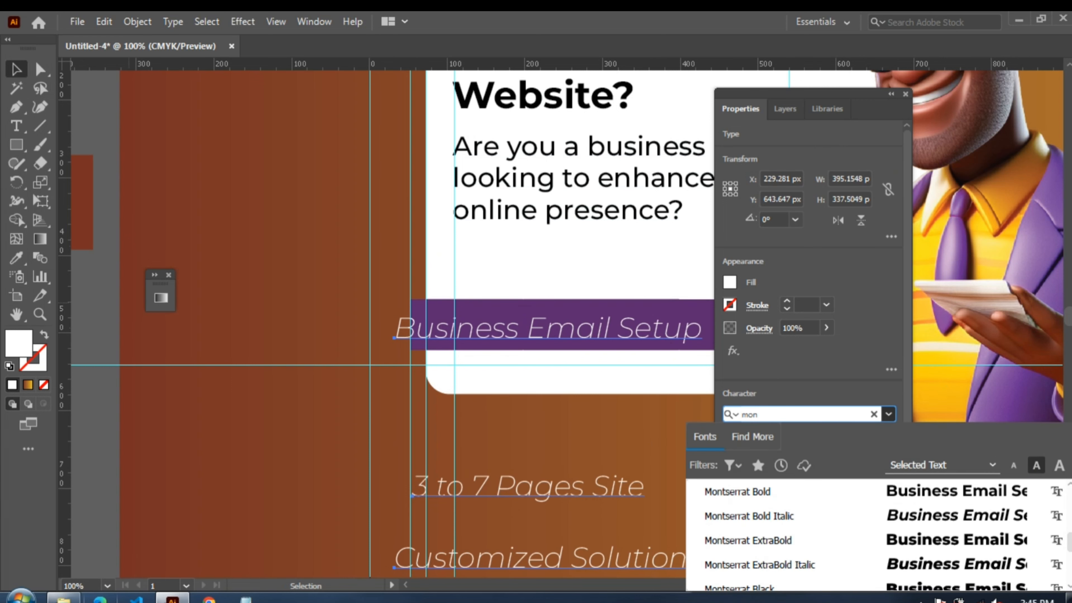
key(Up)
key(Up)
key(Up)
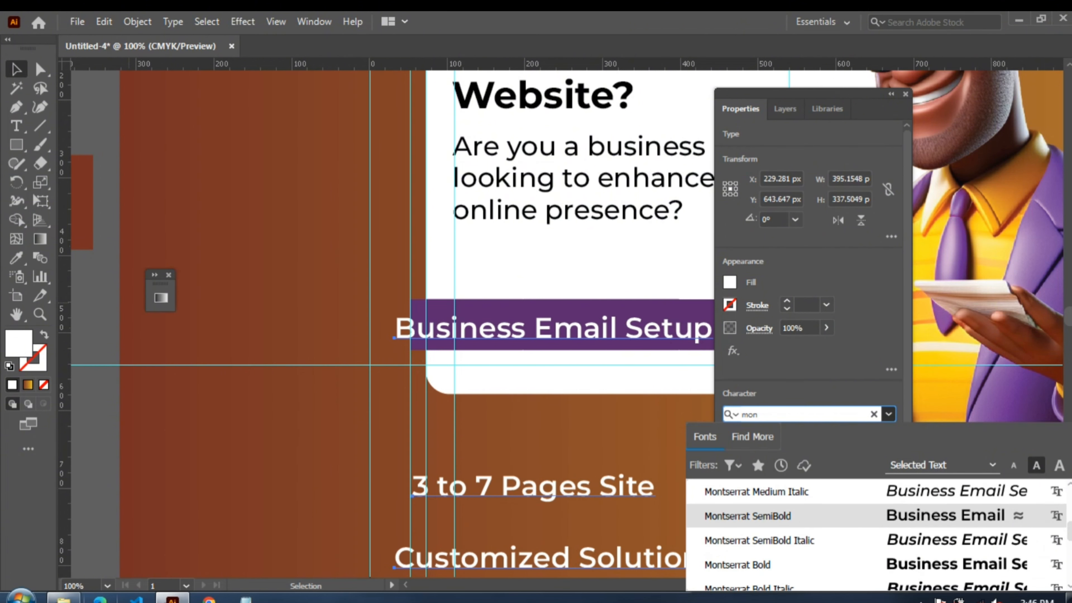
key(Return)
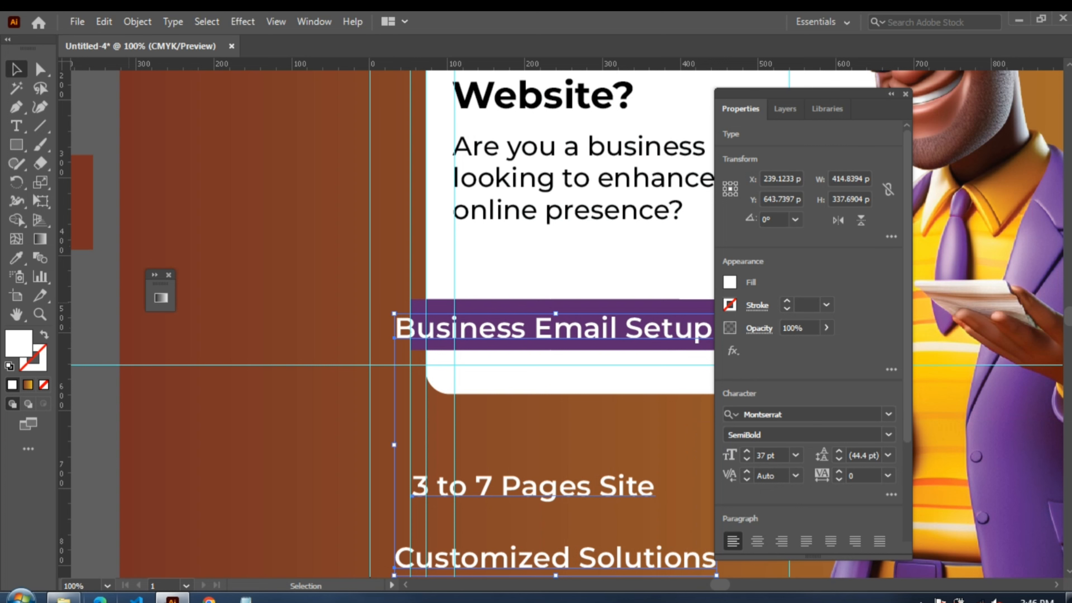
click(888, 435)
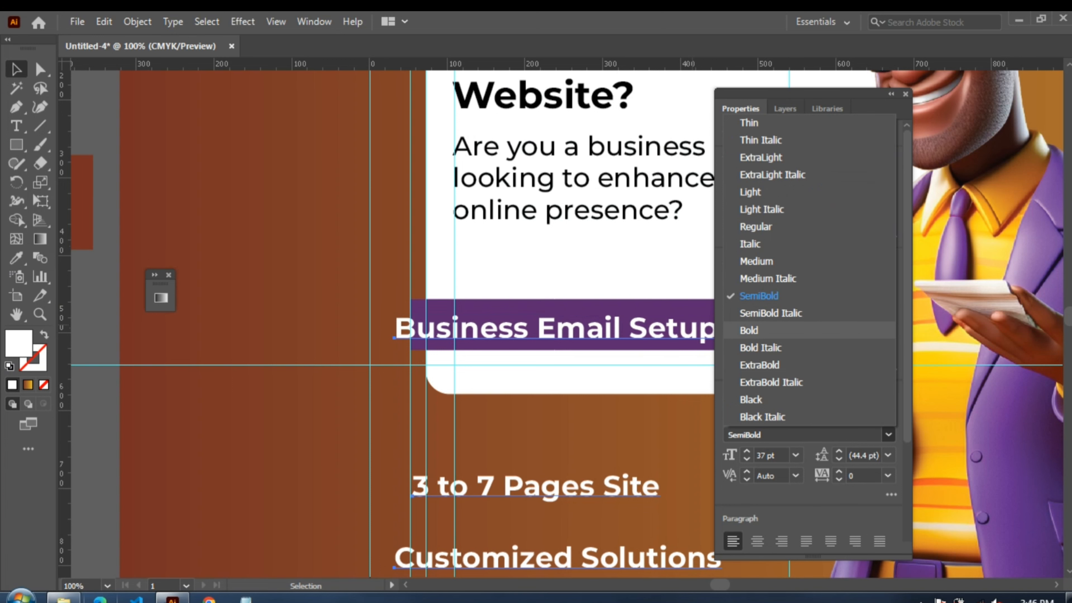
click(749, 331)
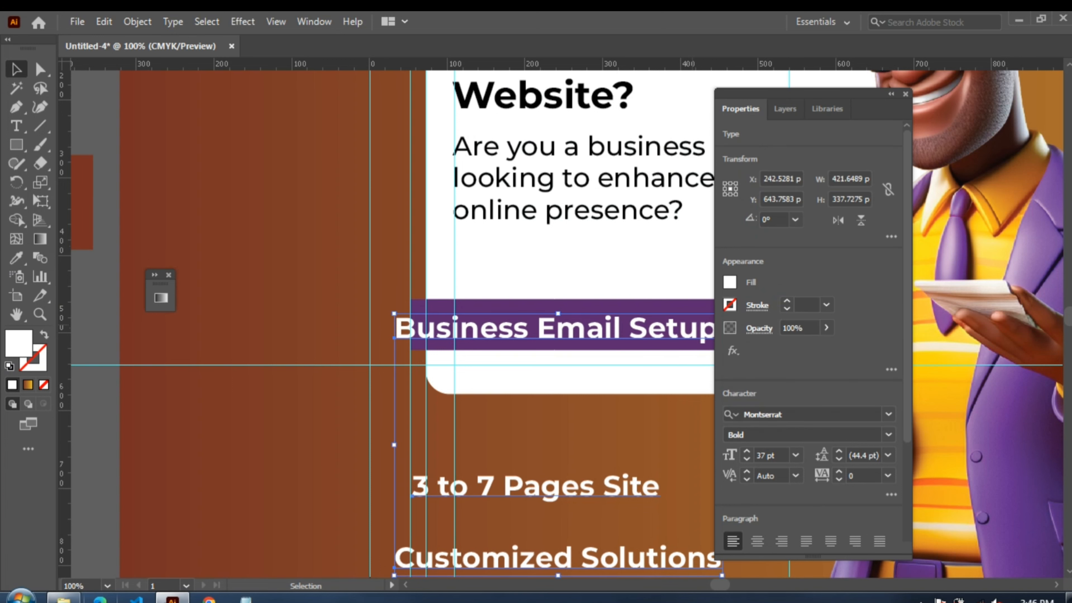
- Try the three service lines at a font size of 48 pt
key(Up)
key(Up)
key(Up)
key(Up)
key(Up)
key(Up)
key(Up)
key(Up)
key(Up)
key(Up)
key(Up)
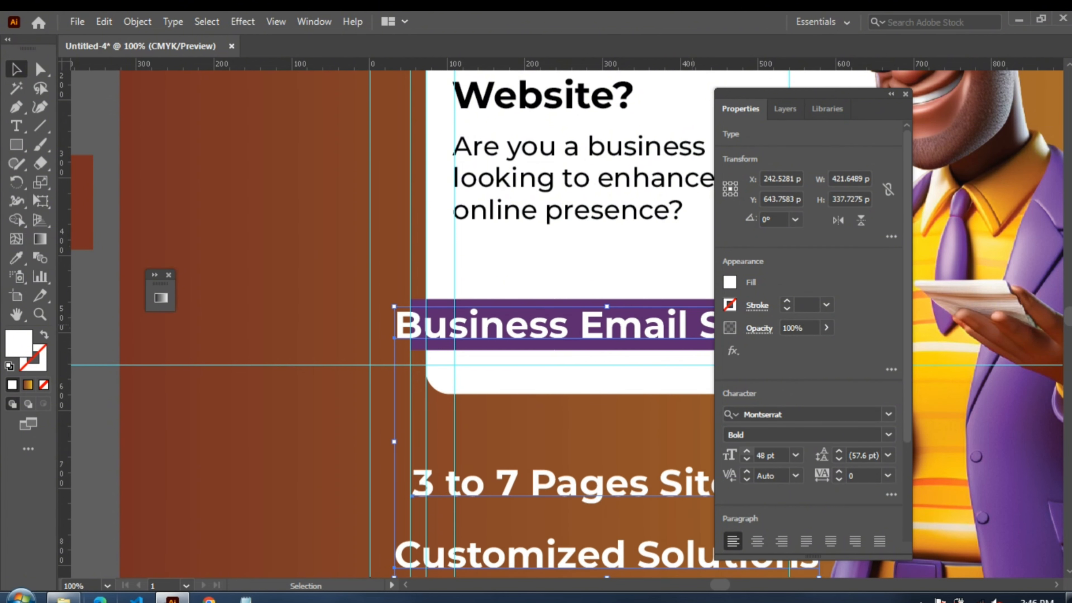
- Shrink the font size of the three service lines until "Business Email Setup" is short enough to fit within the purple bar
key(Down)
key(Down)
key(Down)
key(Down)
key(Down)
key(Down)
key(Down)
key(Down)
key(Down)
key(Down)
key(Down)
key(Down)
key(Down)
key(Down)
key(Down)
key(Down)
key(Down)
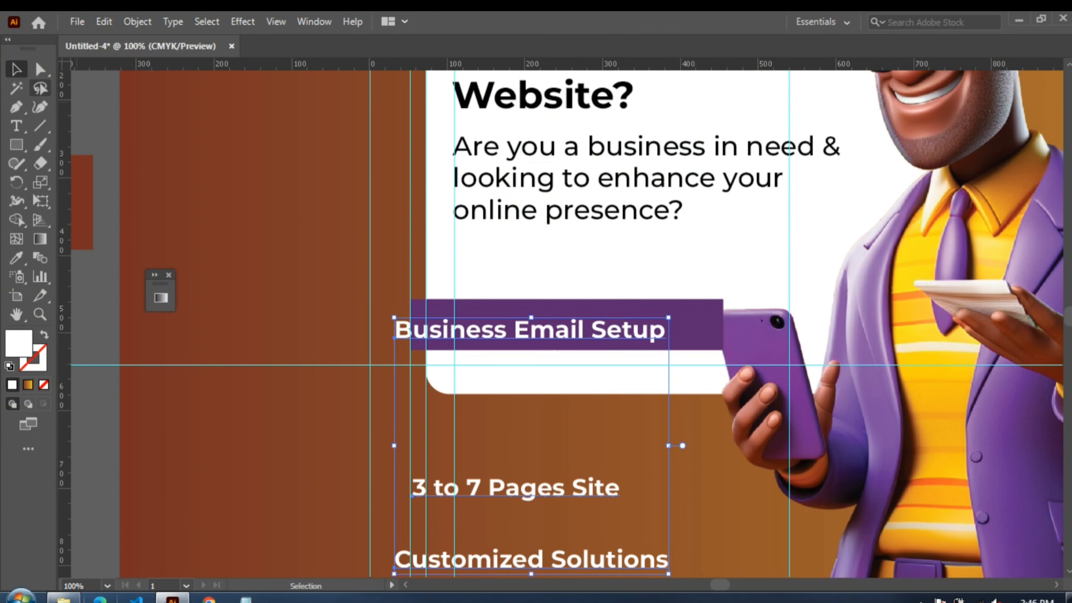
- Position the "Business Email Setup" text alone in the middle of the purple bar
drag(596, 330, 635, 325)
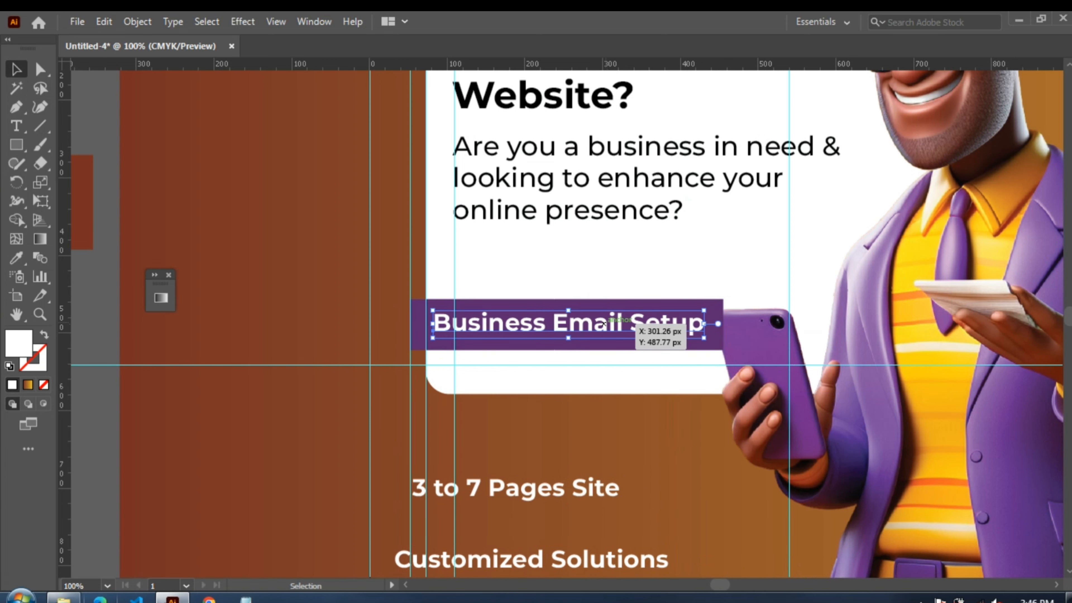
key(ctrl+equal)
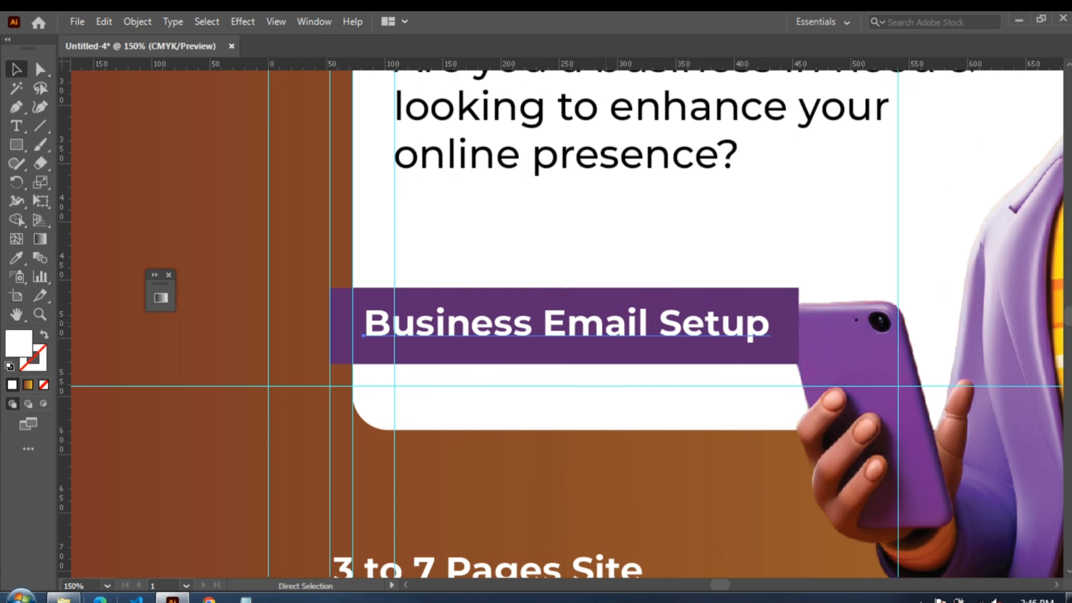
- Extend the purple bar's left end past the artboard edge and align "Business Email Setup" with the left edge of the paragraph above
key(ctrl+equal)
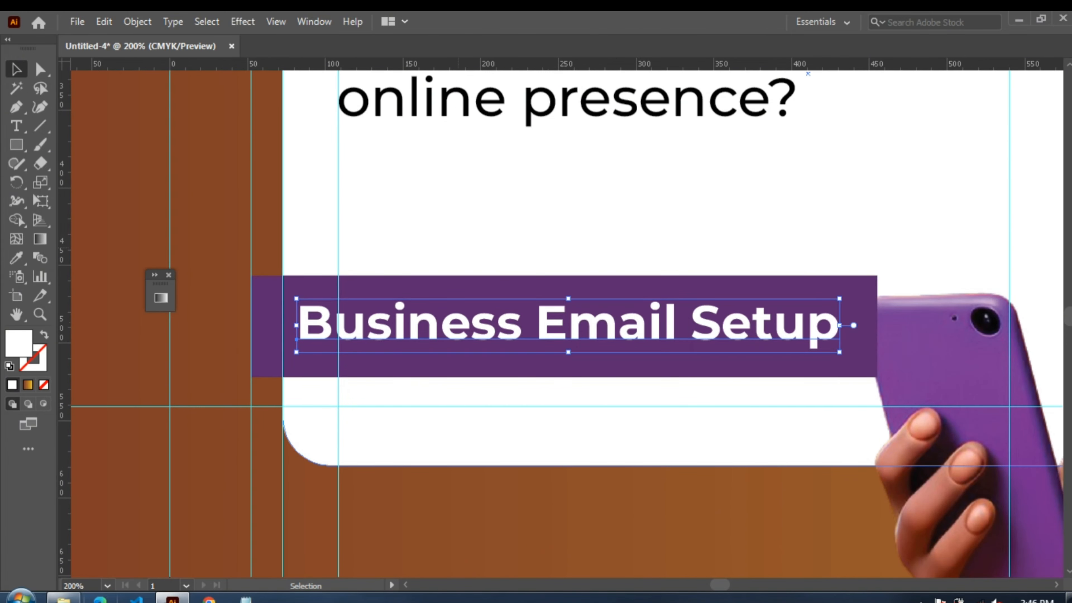
click(565, 364)
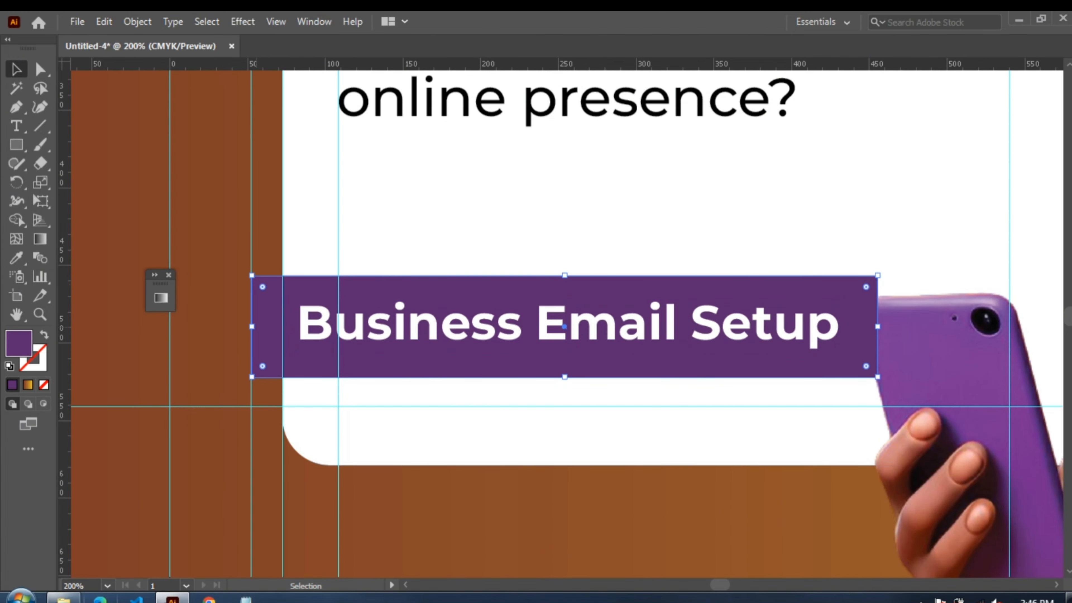
drag(252, 327, 151, 327)
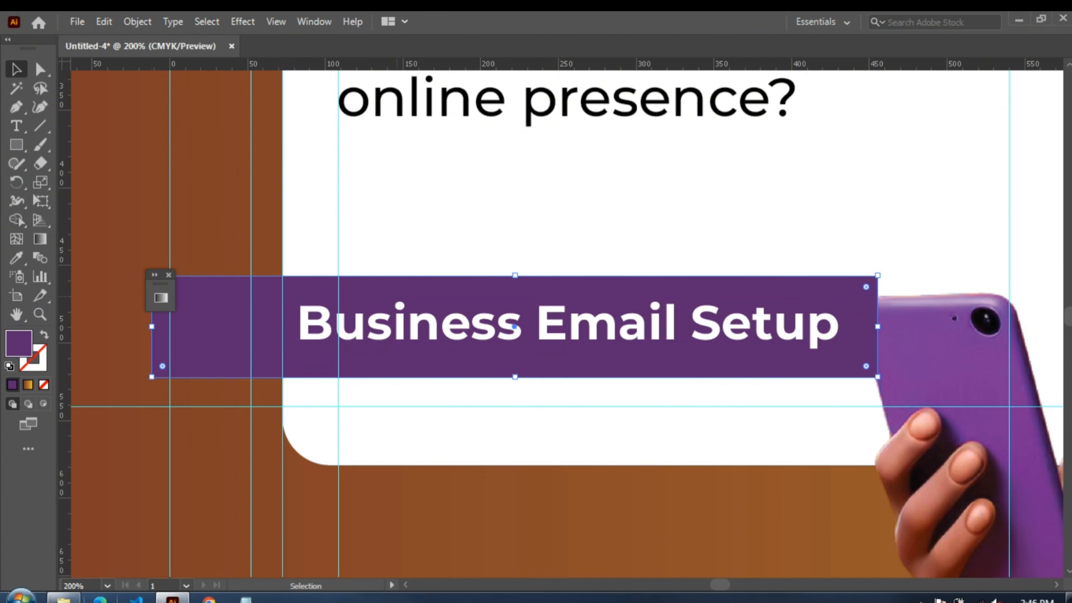
click(441, 326)
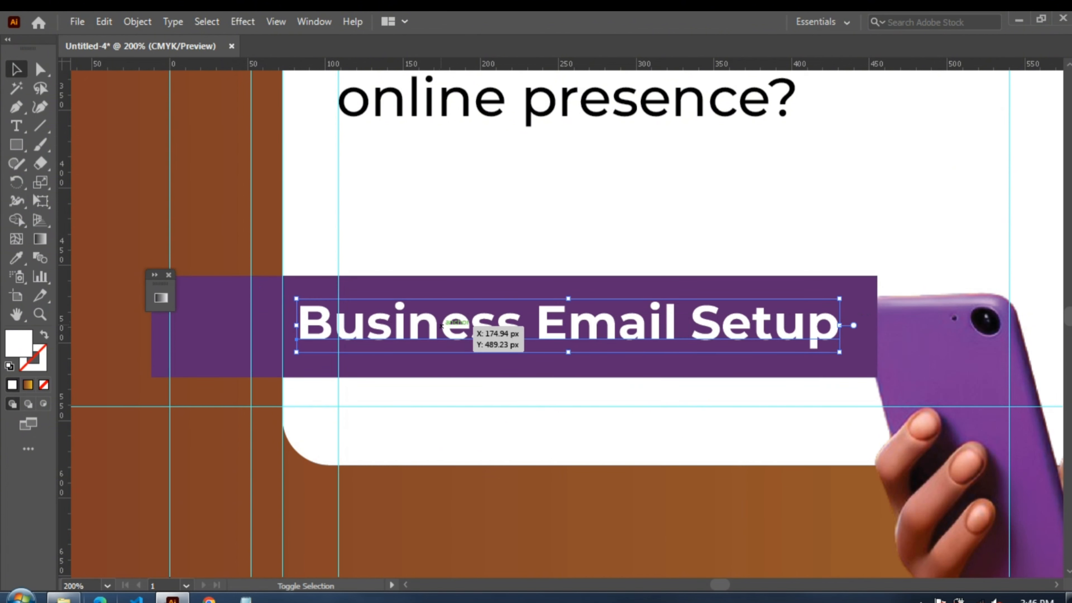
drag(441, 325, 484, 326)
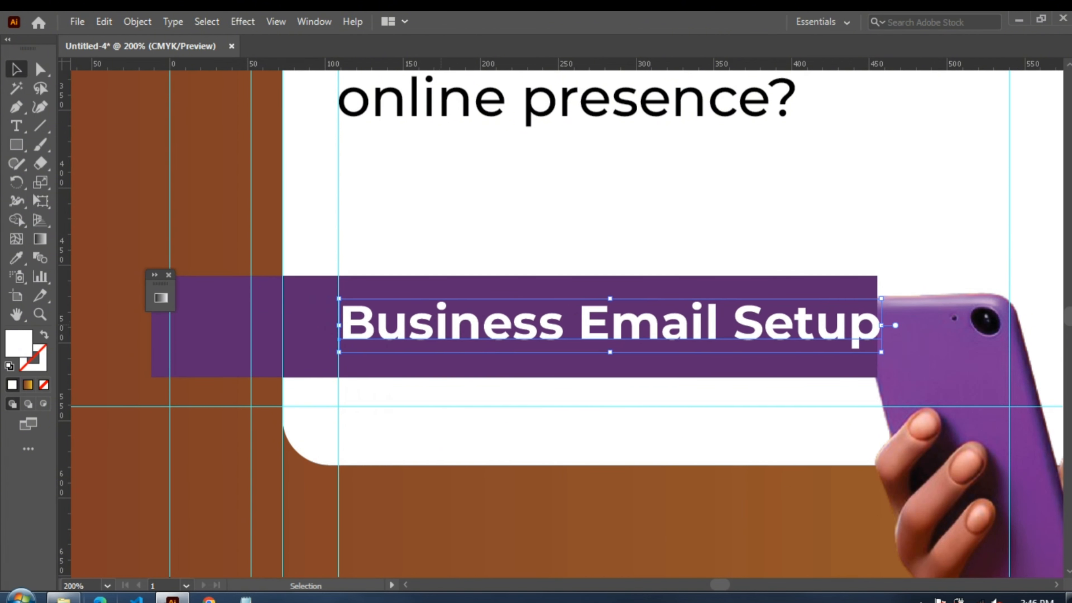
drag(368, 333, 372, 329)
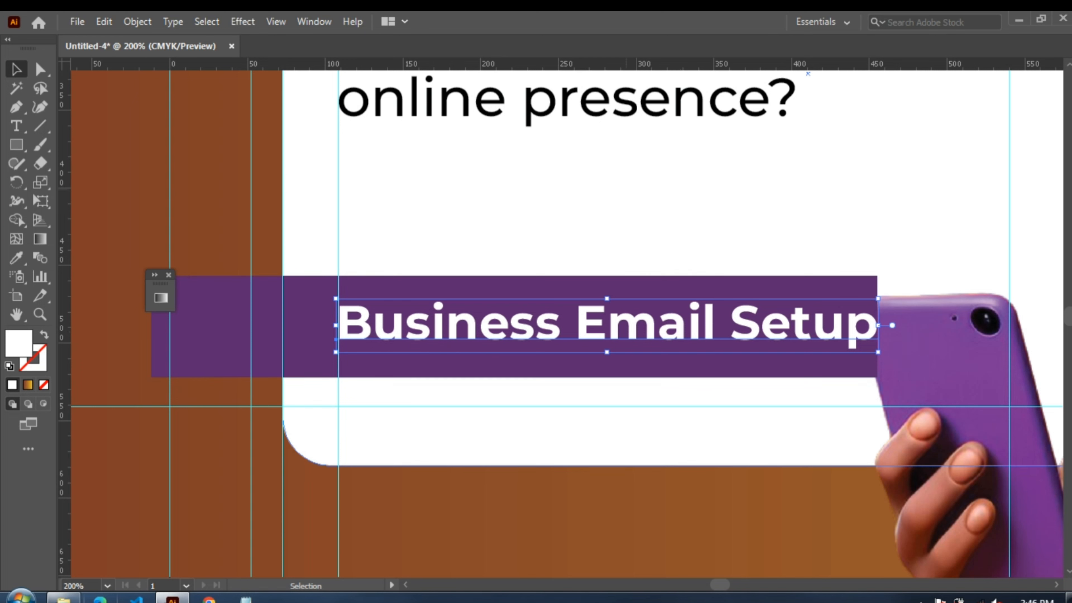
click(565, 99)
scroll(809, 148, up, 3)
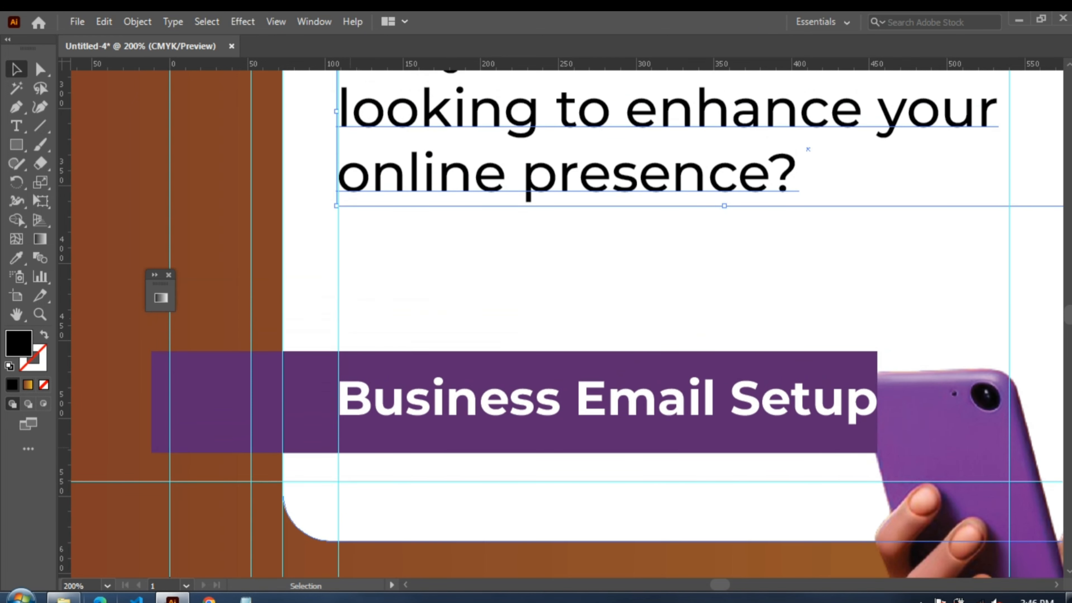
scroll(514, 363, down, 2)
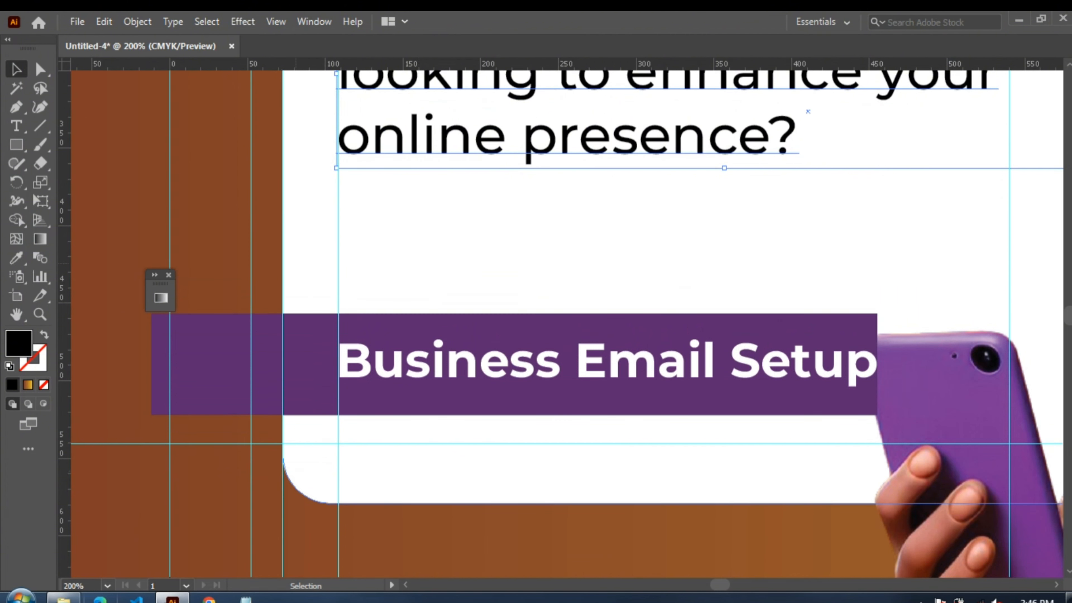
- Draw a white circle about 37 px in diameter on the purple bar, centred on the white panel's left edge
click(297, 264)
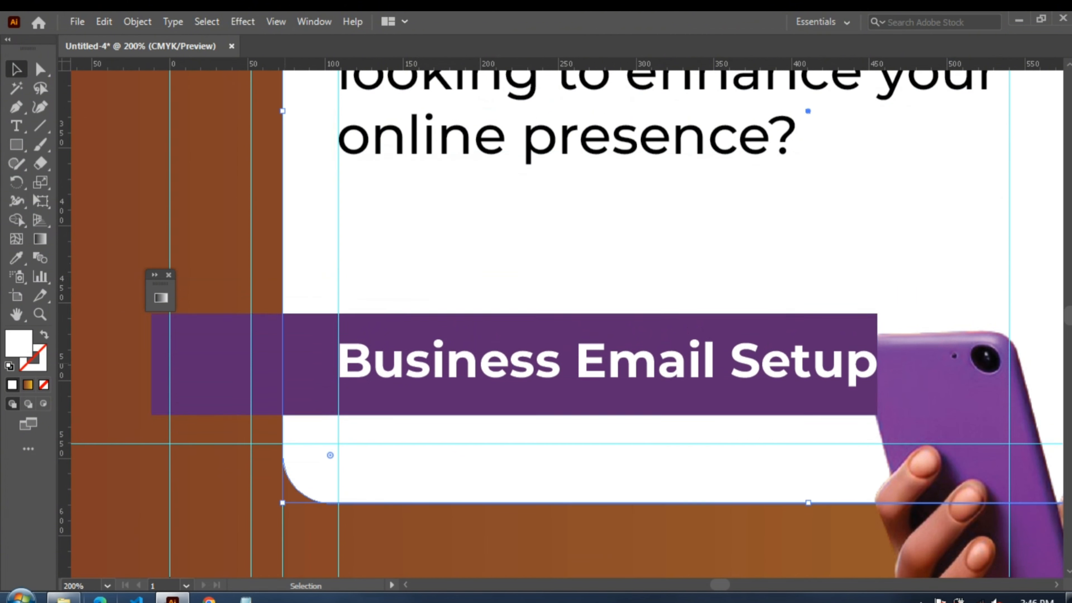
click(16, 145)
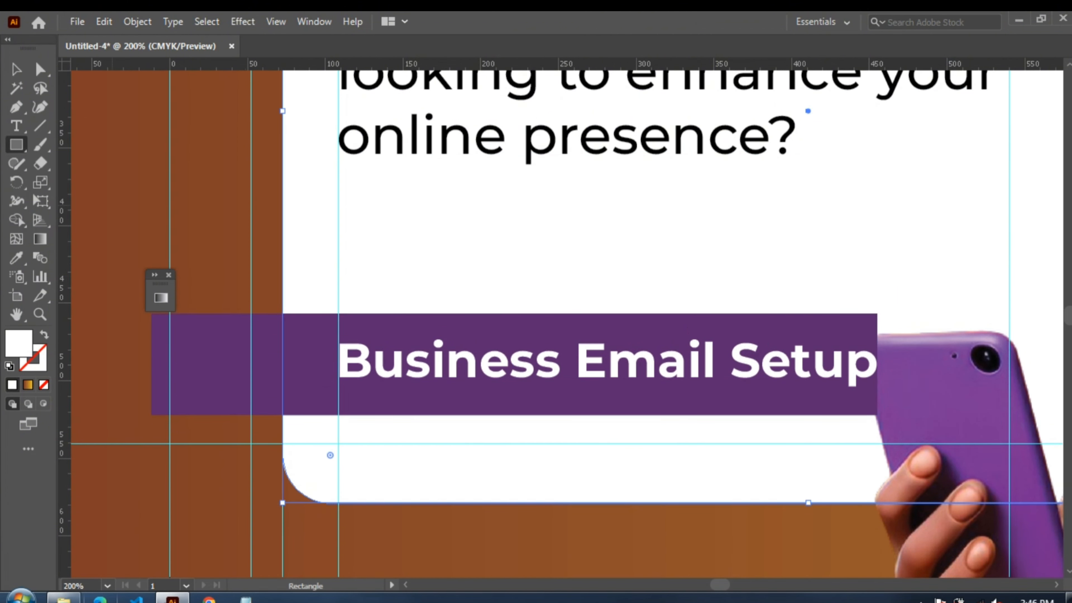
click(87, 182)
drag(282, 365, 312, 393)
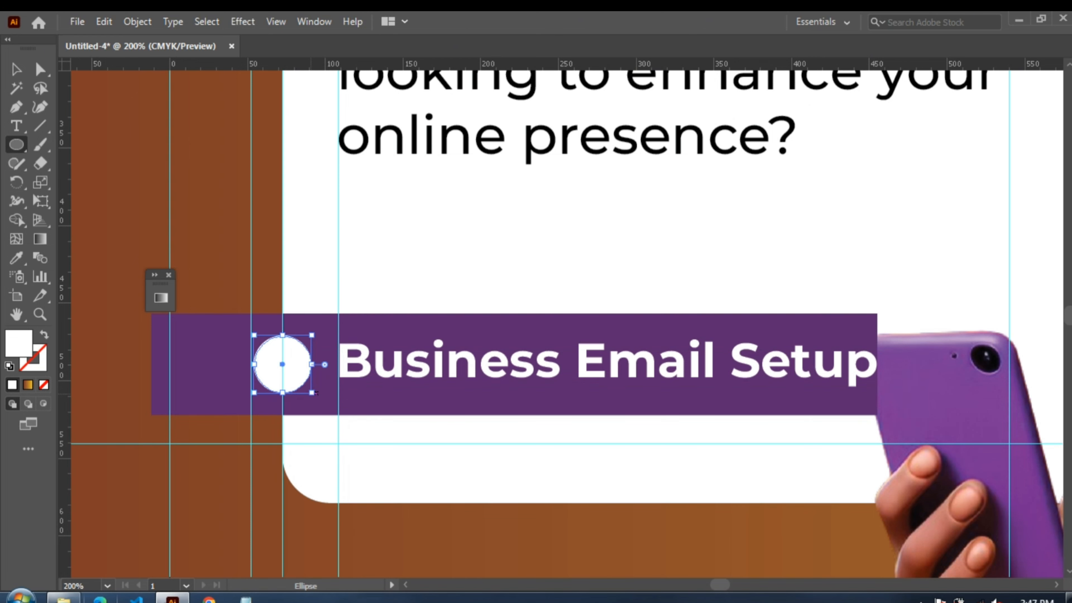
- Add a horizontal guide through the purple bar's middle and enlarge the white circle from its centre to about 43 px in diameter
key(ctrl+plus)
key(ctrl+plus)
key(ctrl+plus)
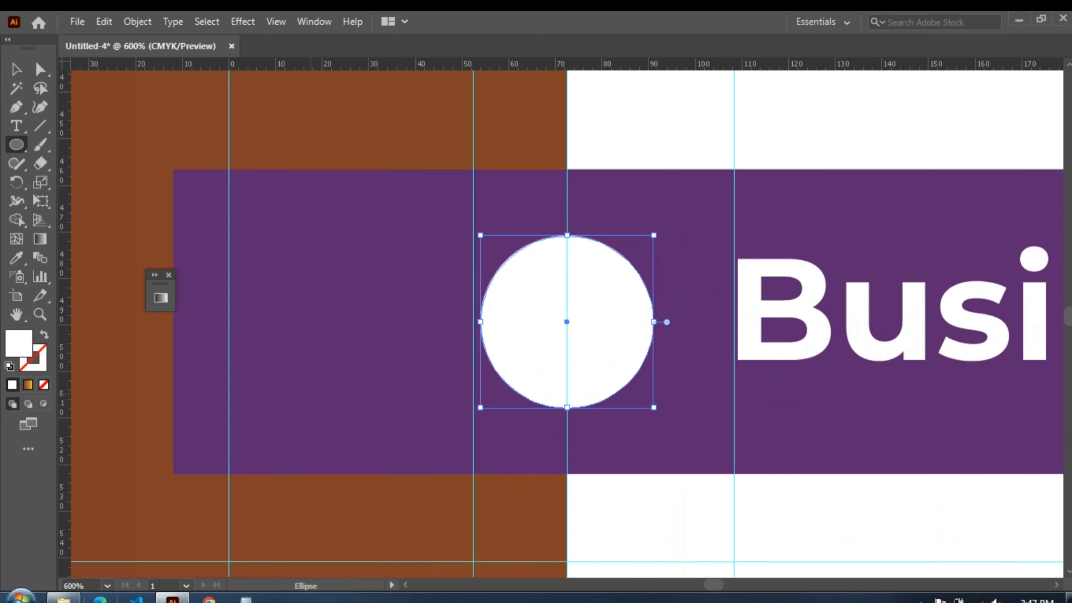
key(v)
click(350, 278)
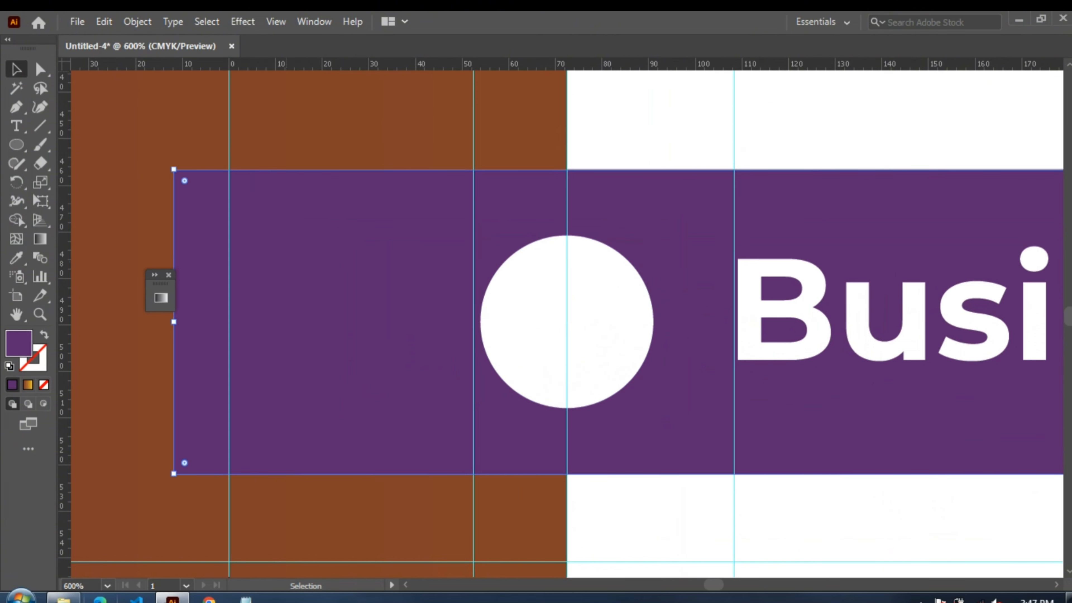
drag(350, 64, 350, 322)
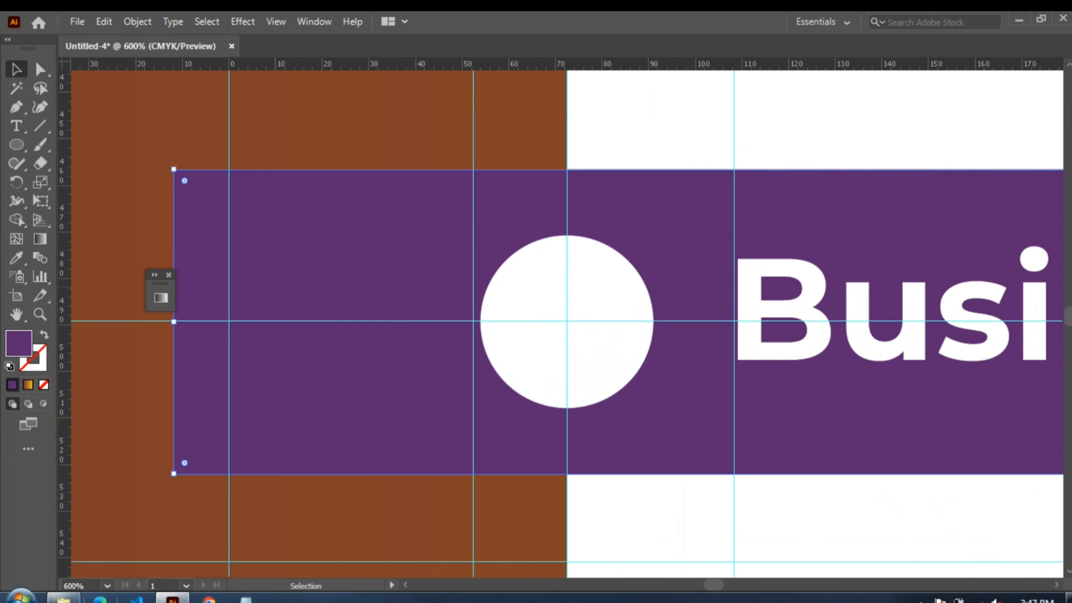
click(567, 323)
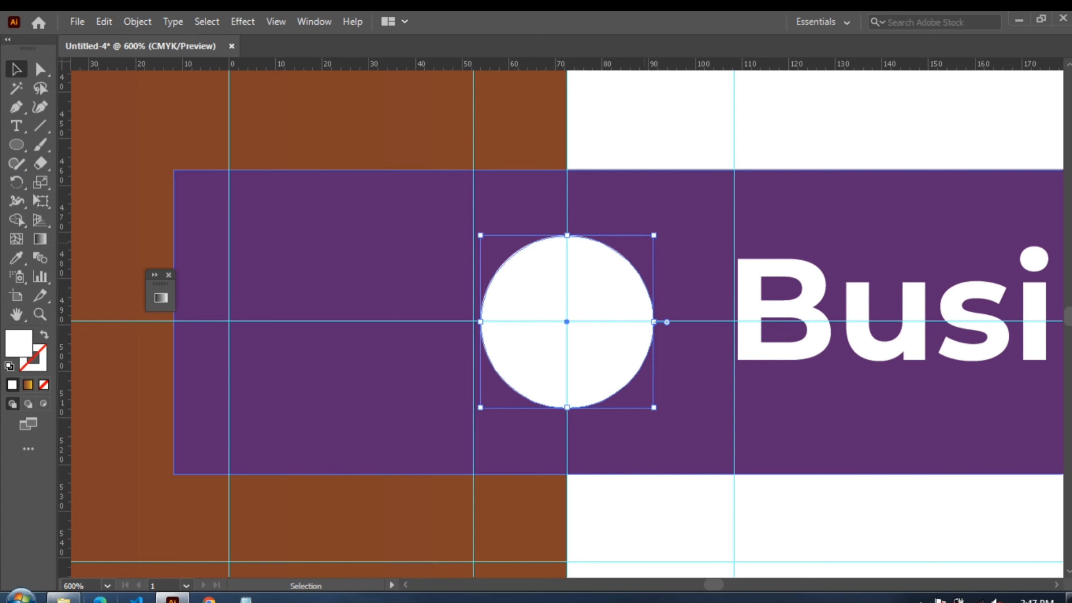
drag(654, 235, 669, 220)
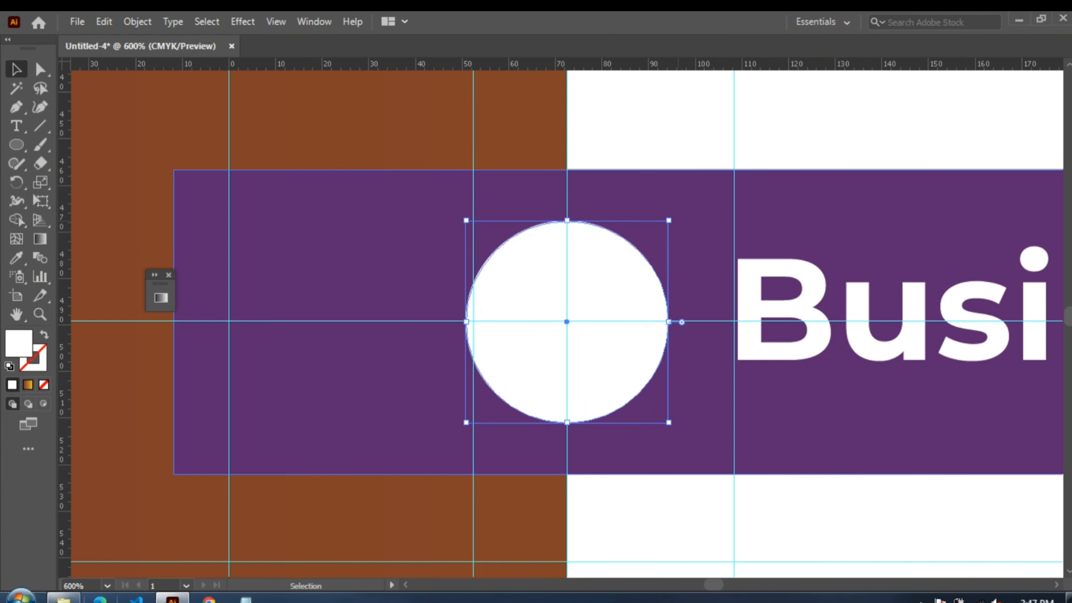
- Shorten the purple bar's left end to just outside the white circle and round its corners into a full semicircle
click(688, 240)
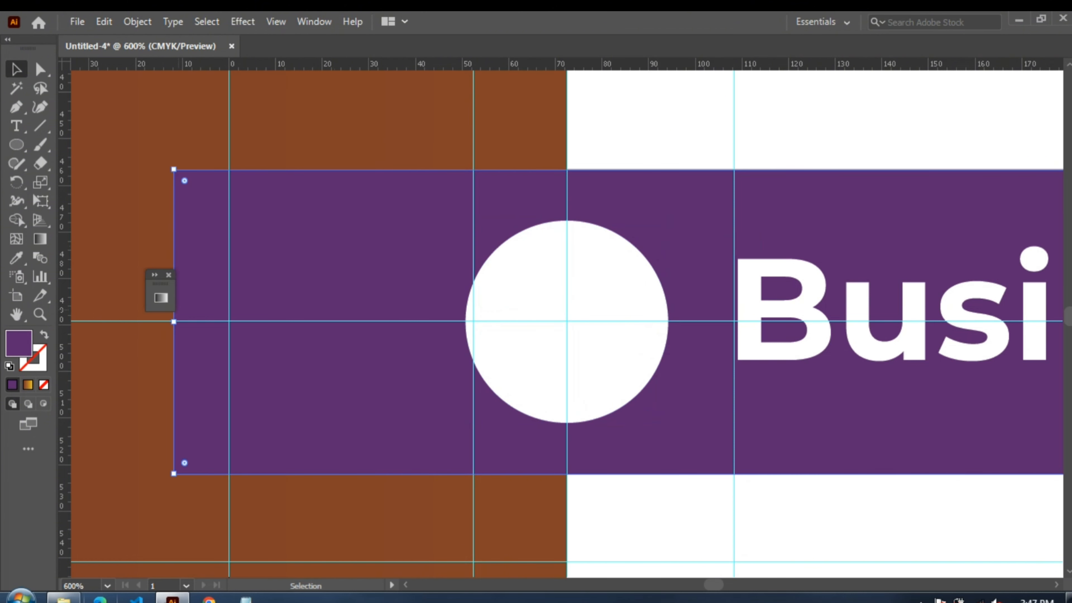
drag(174, 322, 401, 322)
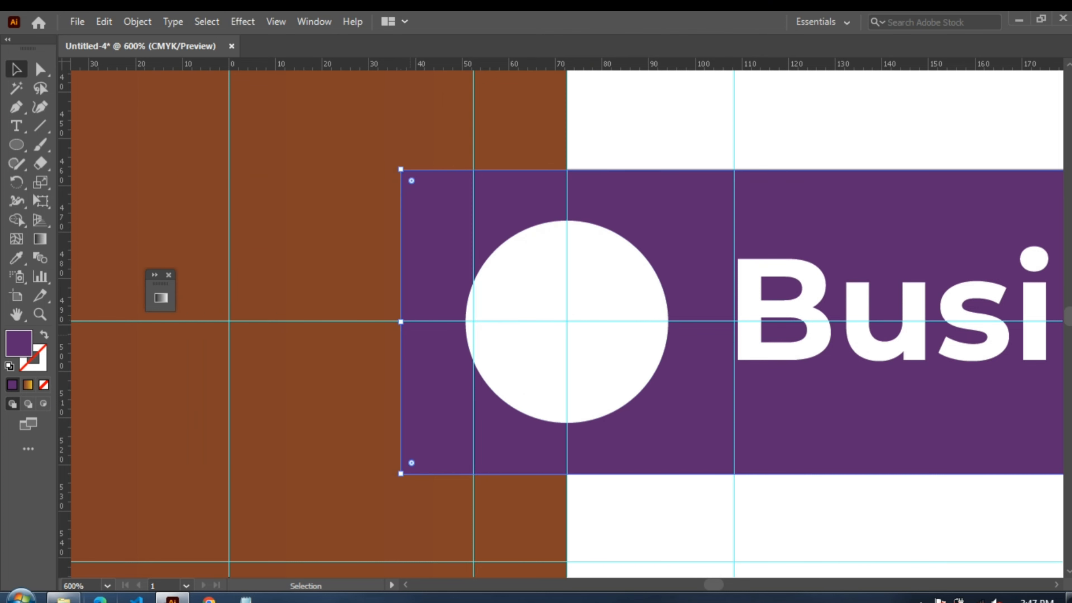
drag(412, 181, 553, 322)
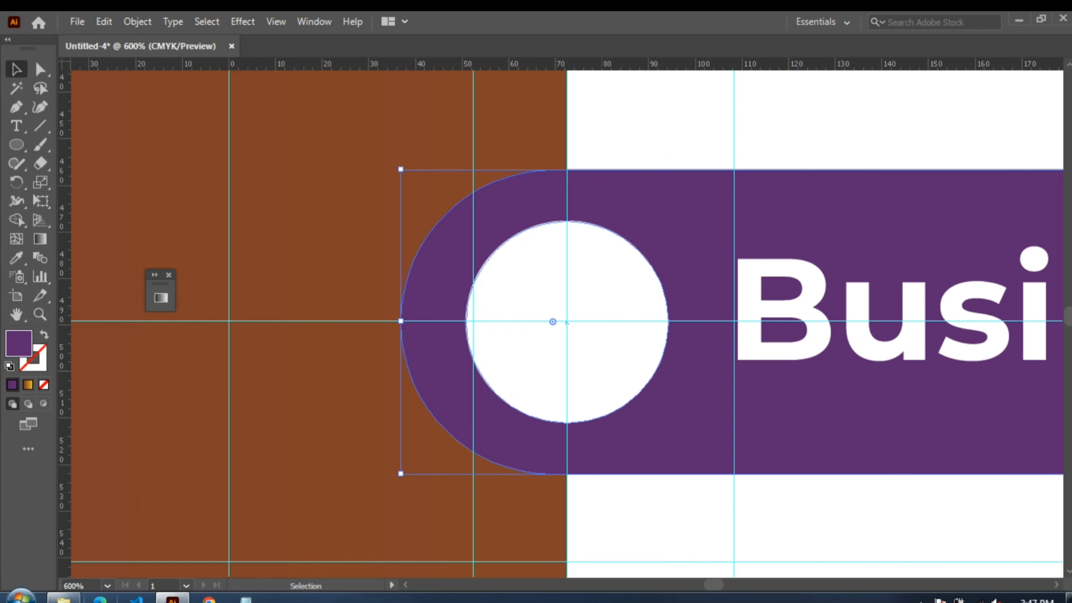
- Draw a closed, straight-sided five-point check mark about 34 px wide inside the white circle with the Curvature tool, adjusting its left tip
click(567, 323)
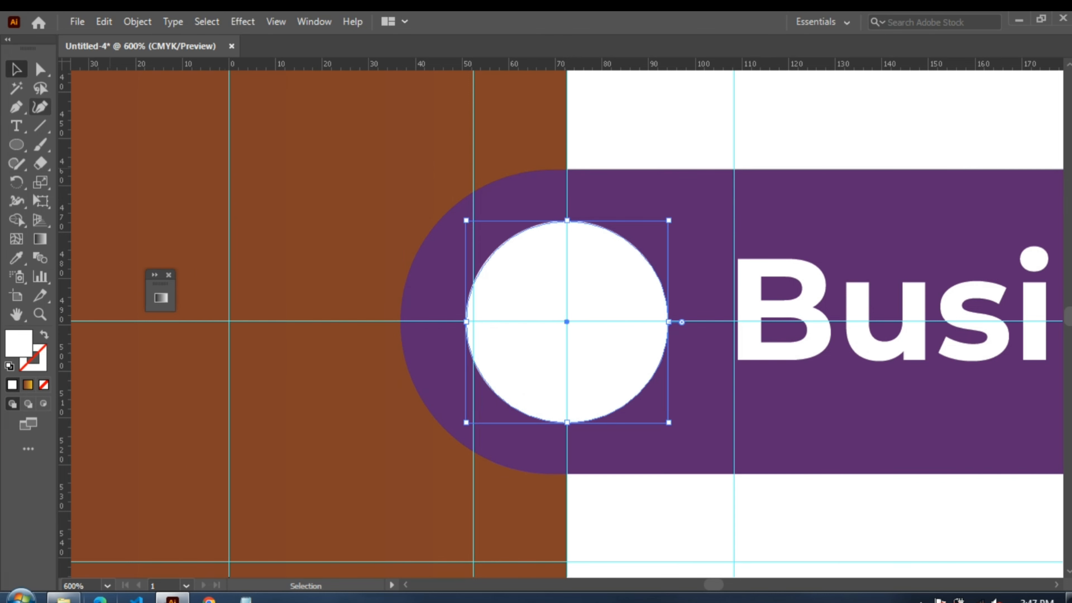
click(40, 107)
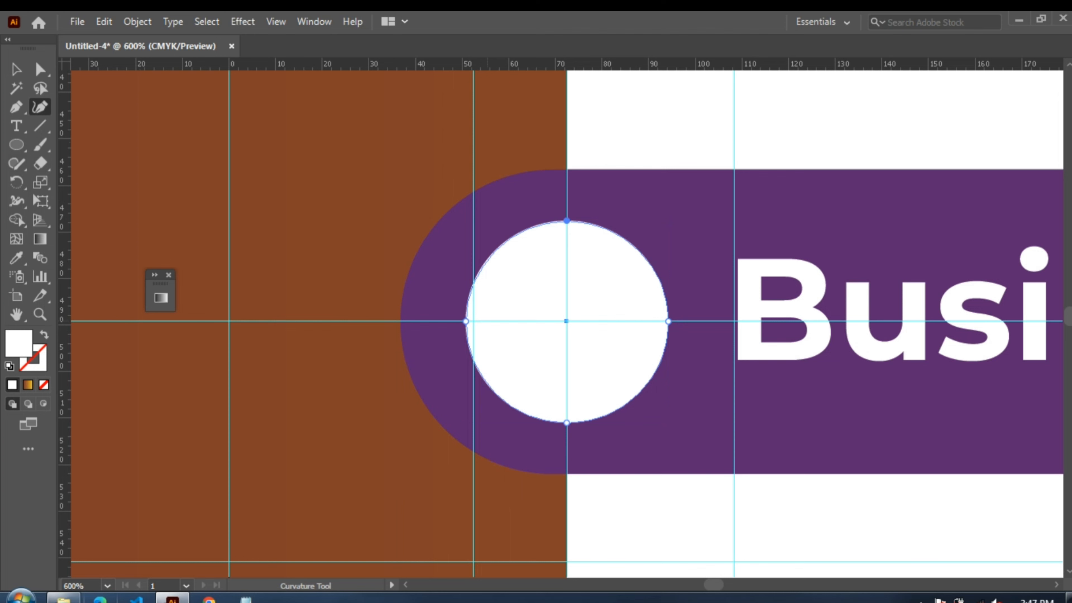
click(486, 318)
key(ctrl+plus)
key(ctrl+plus)
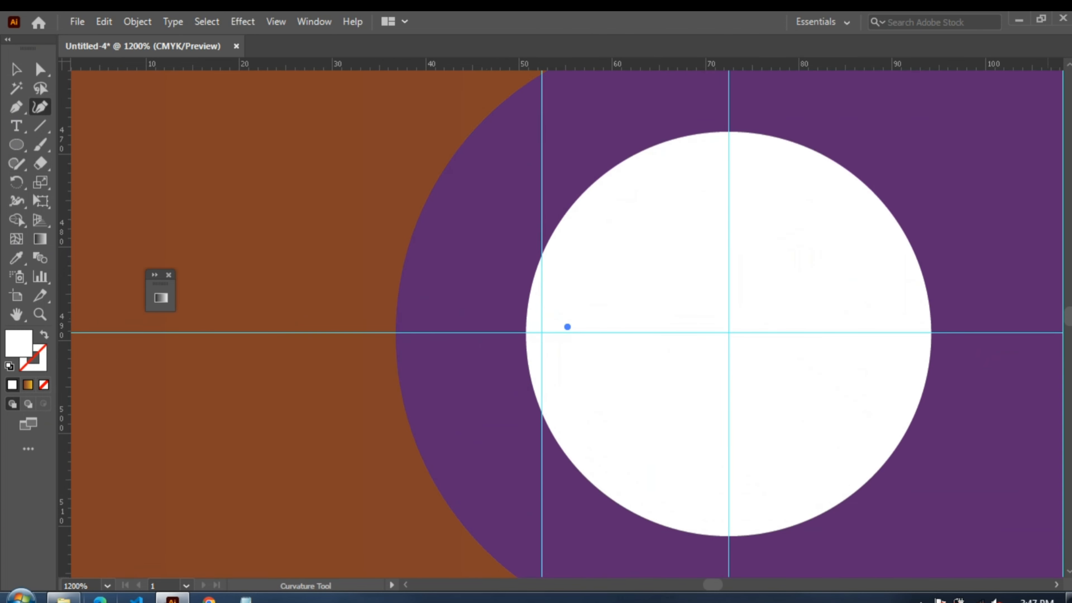
scroll(567, 324, right, 6)
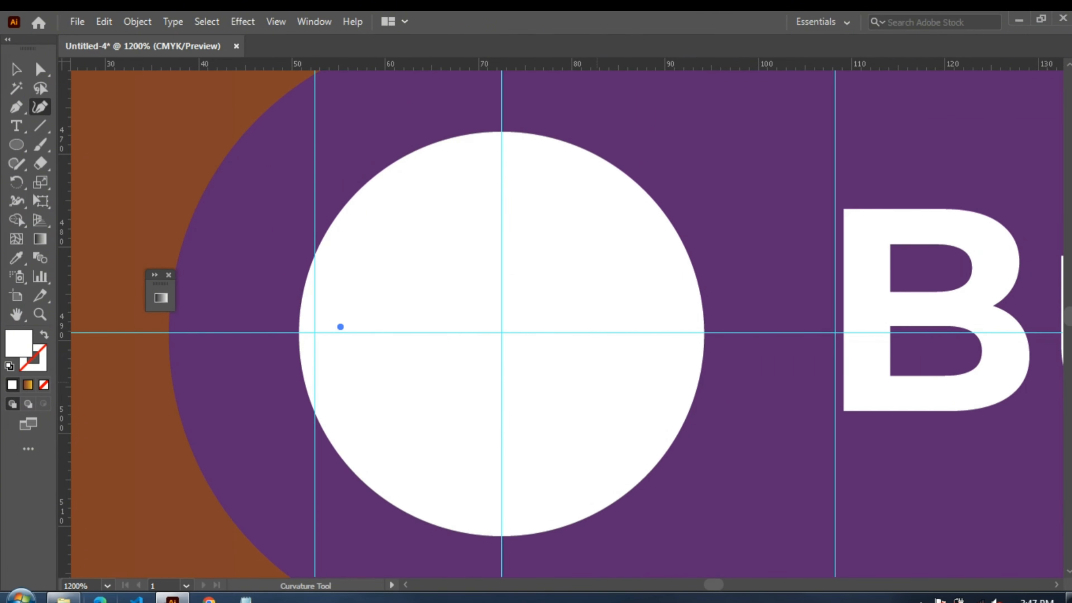
drag(340, 327, 347, 370)
click(475, 490)
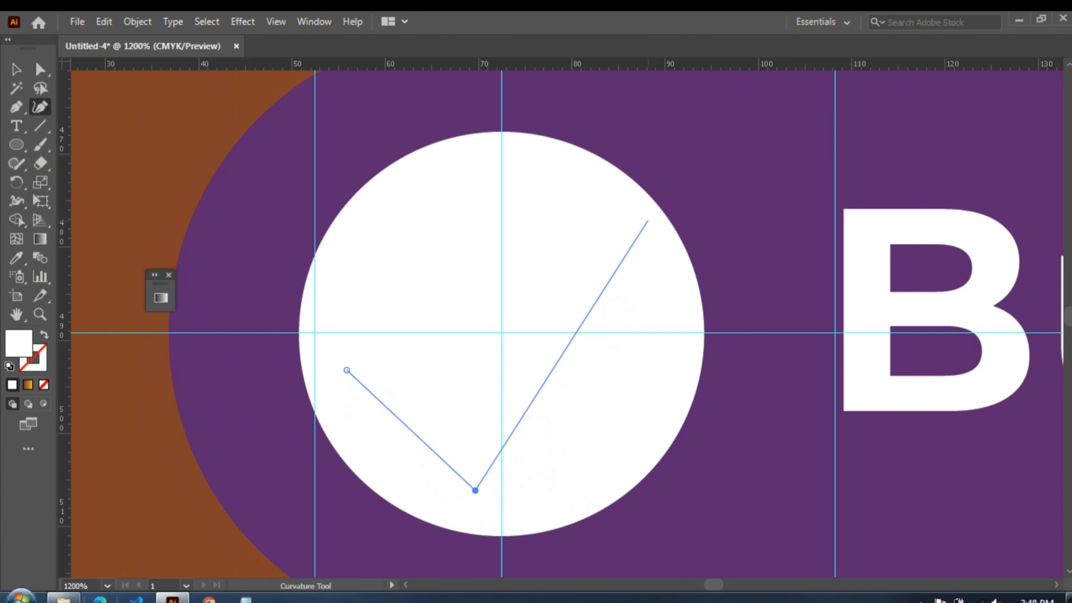
click(652, 213)
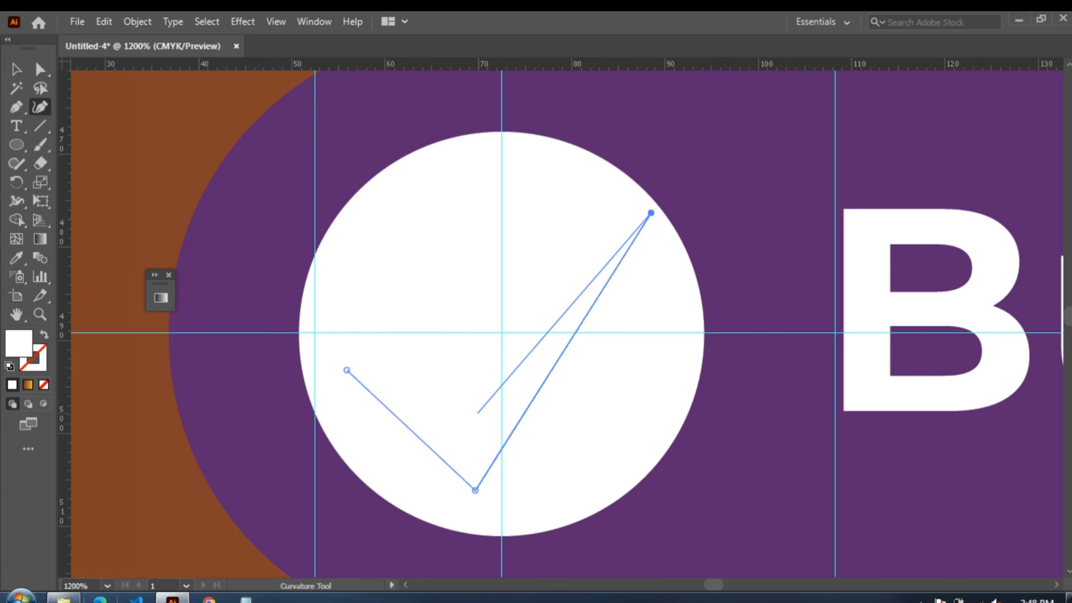
click(477, 413)
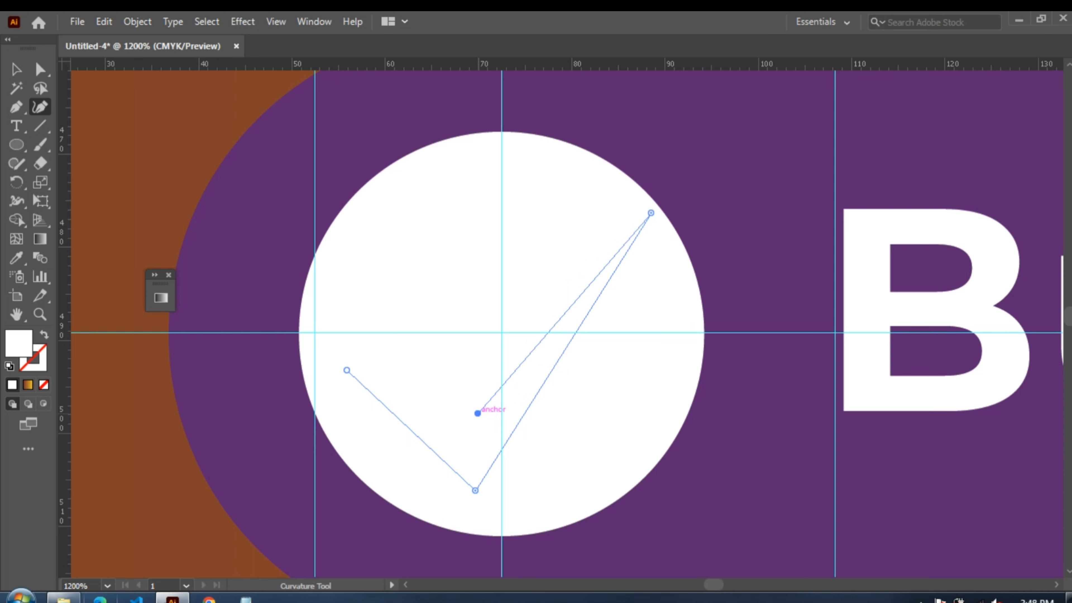
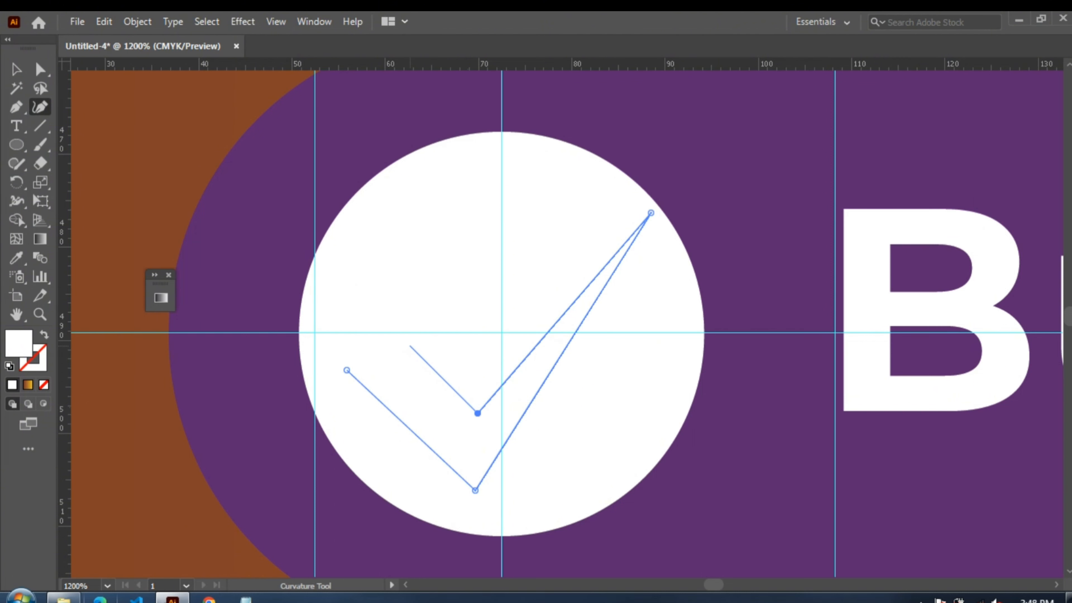
click(409, 345)
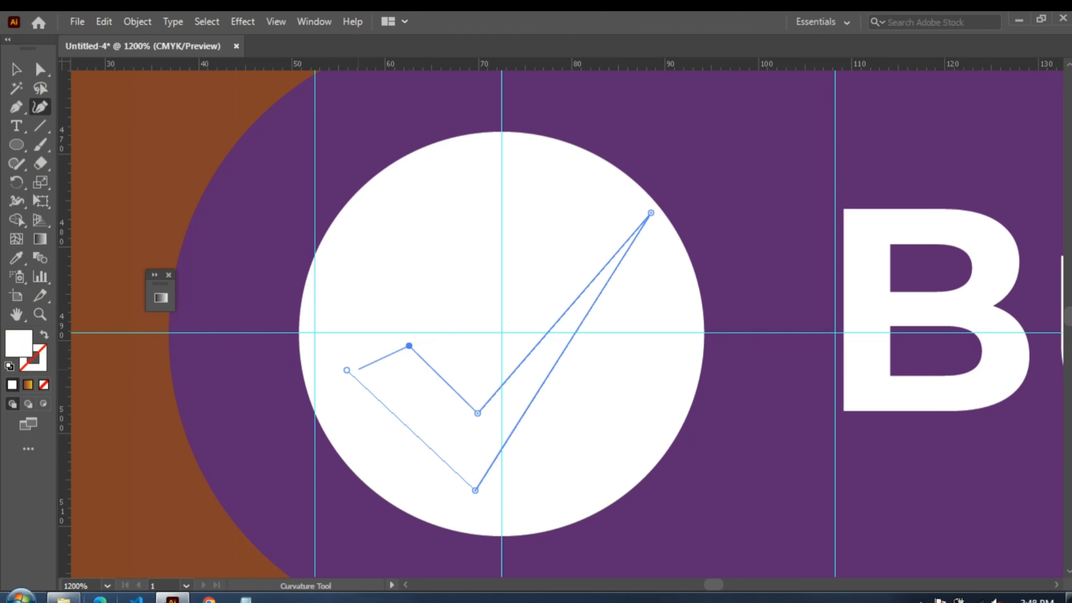
click(347, 370)
double_click(346, 370)
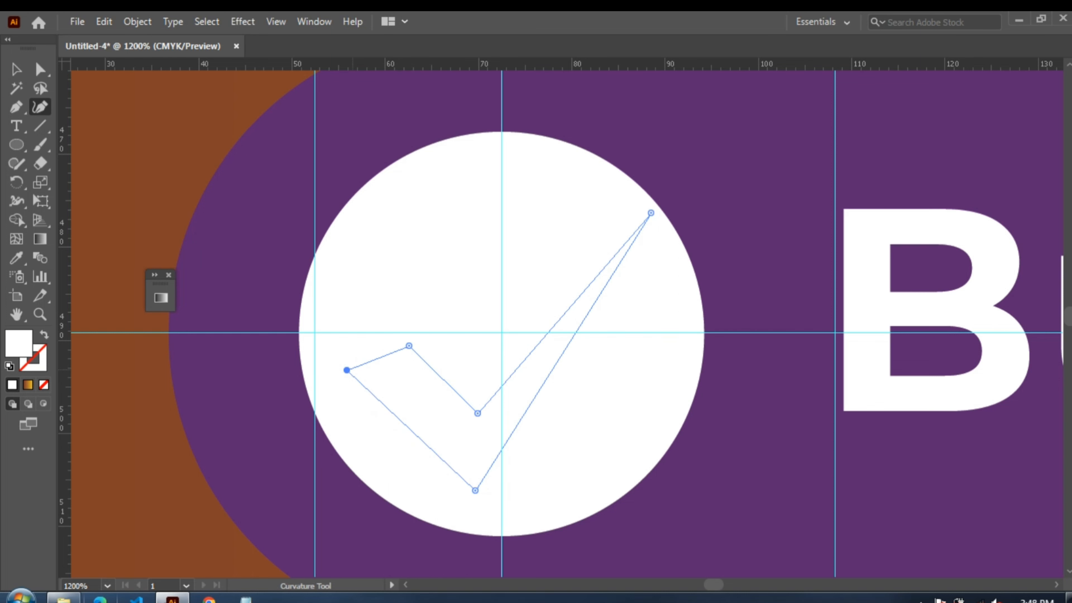
drag(346, 370, 333, 348)
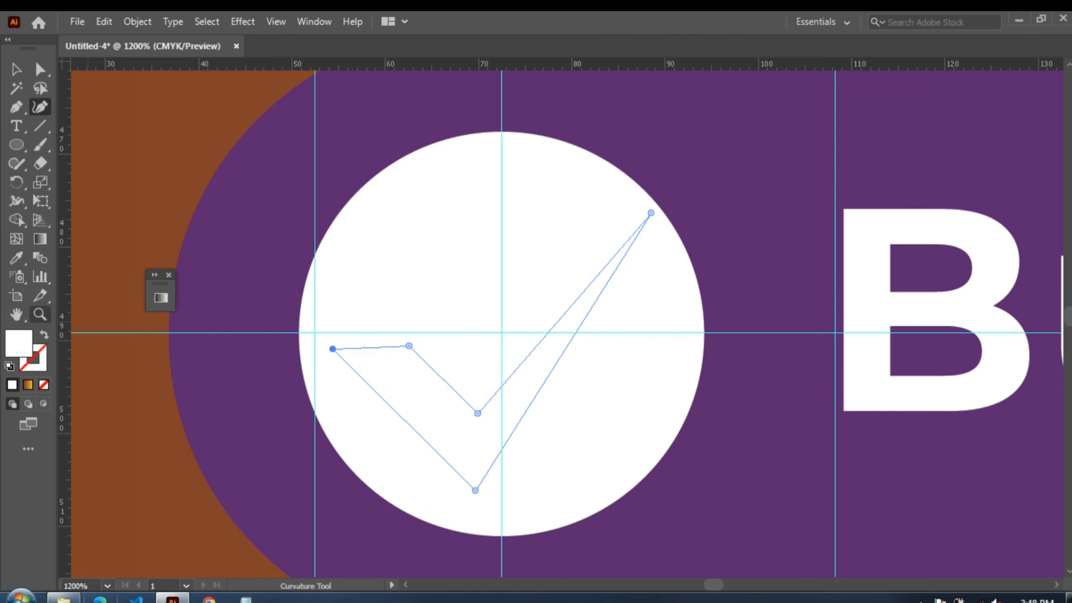
- Fill the check mark with black, hex 000000
click(16, 257)
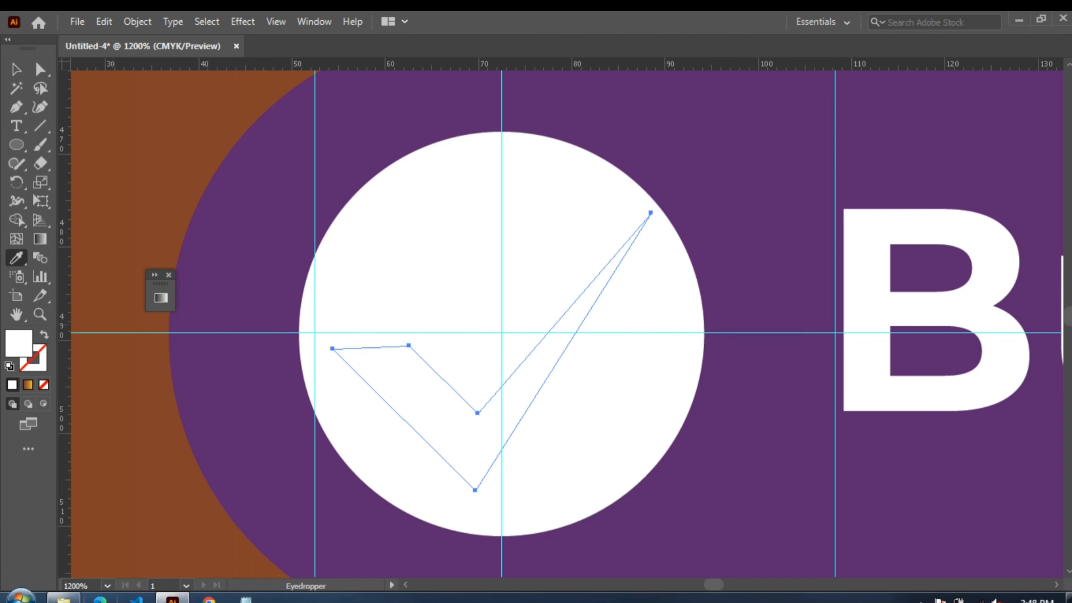
double_click(19, 344)
text(000000)
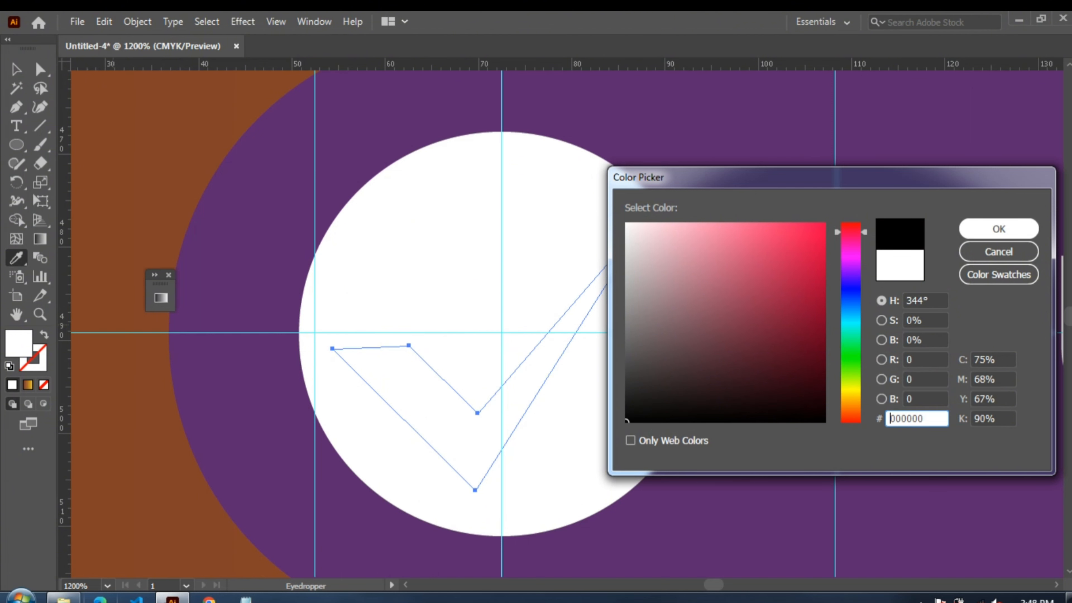
key(Return)
key(v)
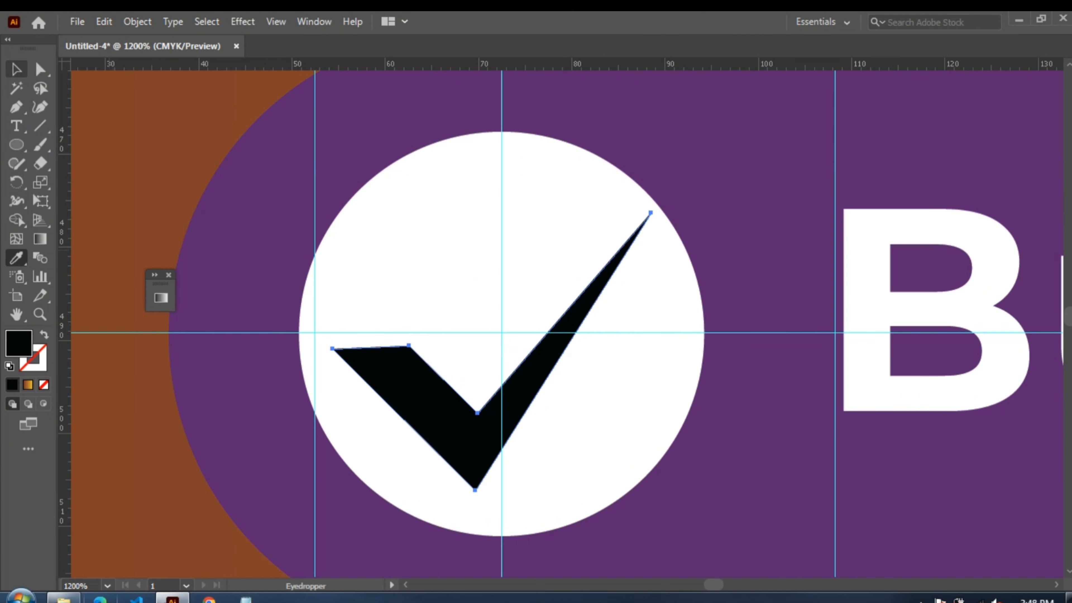
- Bend the upper edge of the check mark's long arm outward into a gentle curve
key(v)
key(shift+grave)
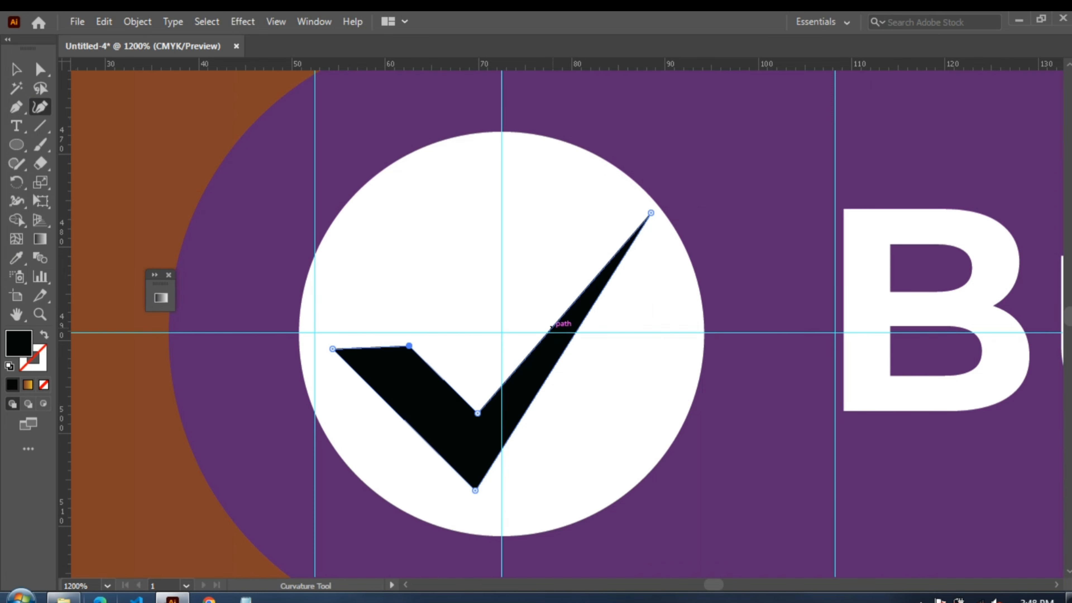
drag(558, 321, 541, 314)
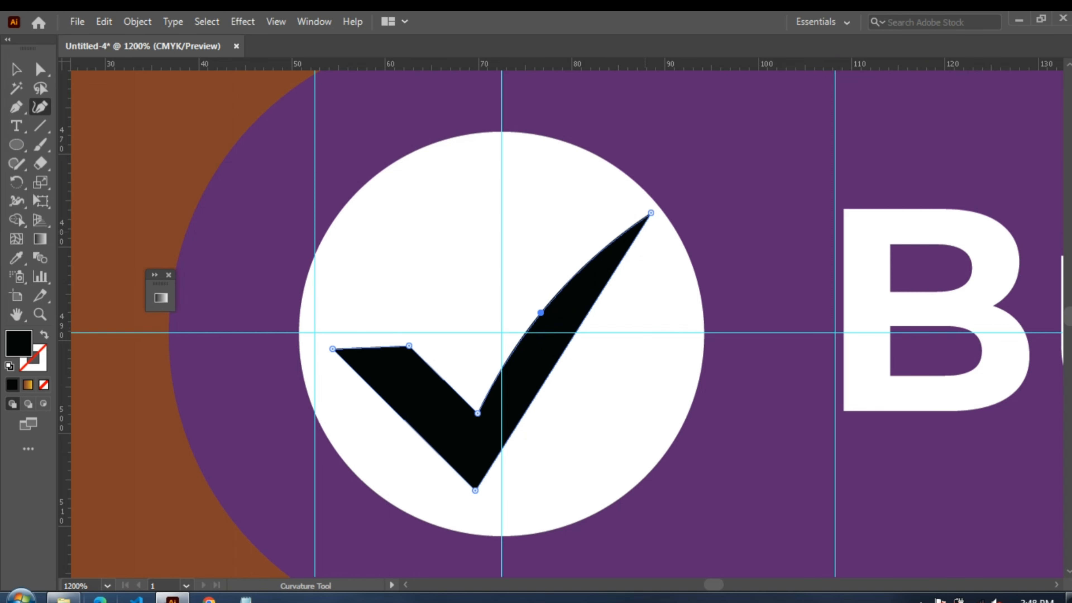
- Curve the lower edge of the check mark's long arm inward and extend its pointed tip to the white circle's edge
drag(650, 213, 630, 201)
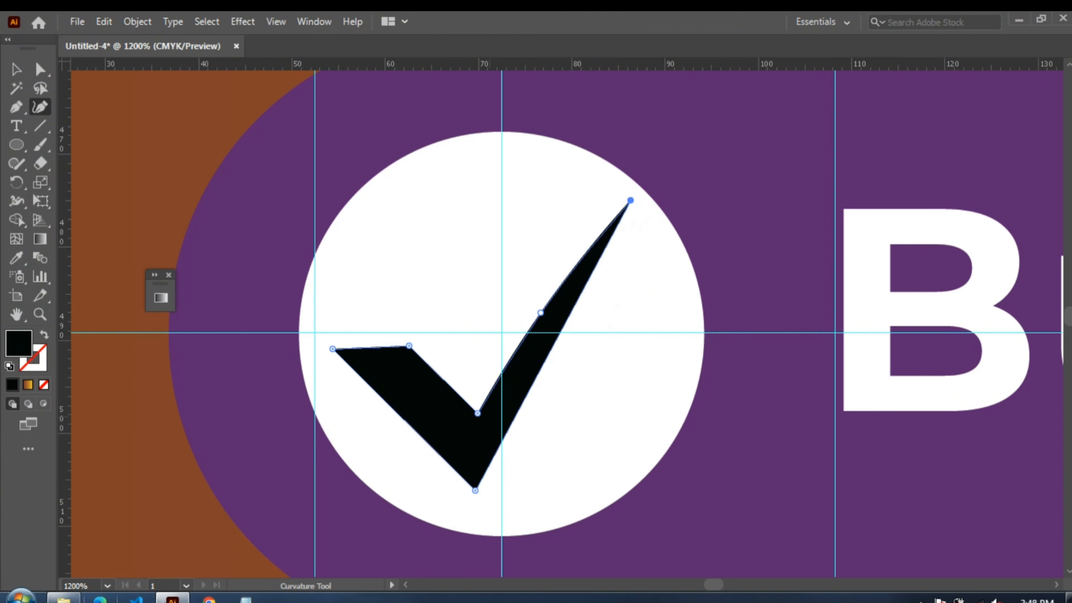
drag(477, 413, 469, 405)
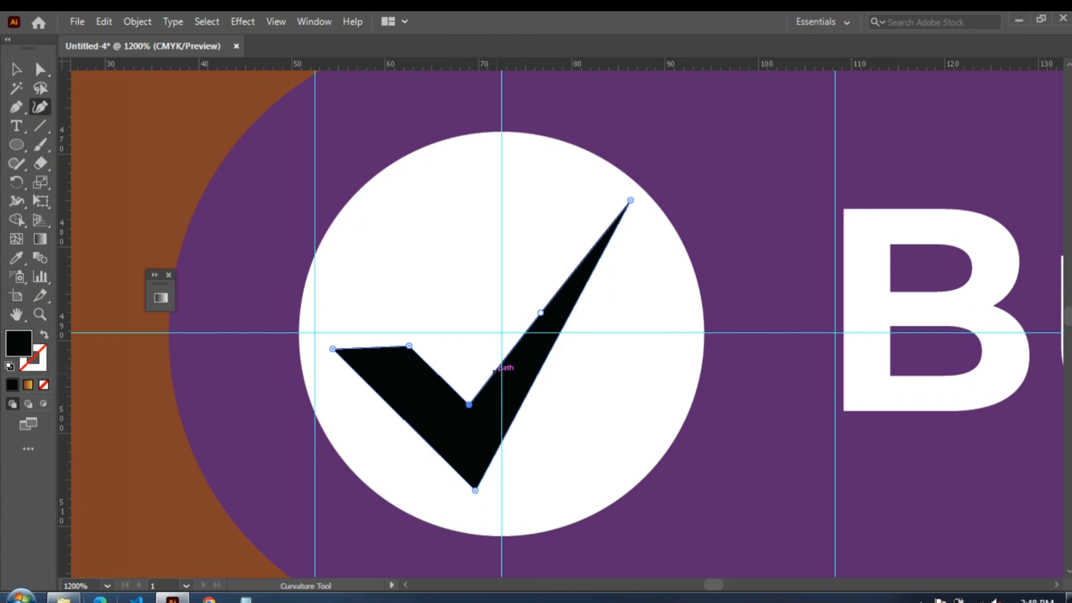
key(ctrl+z)
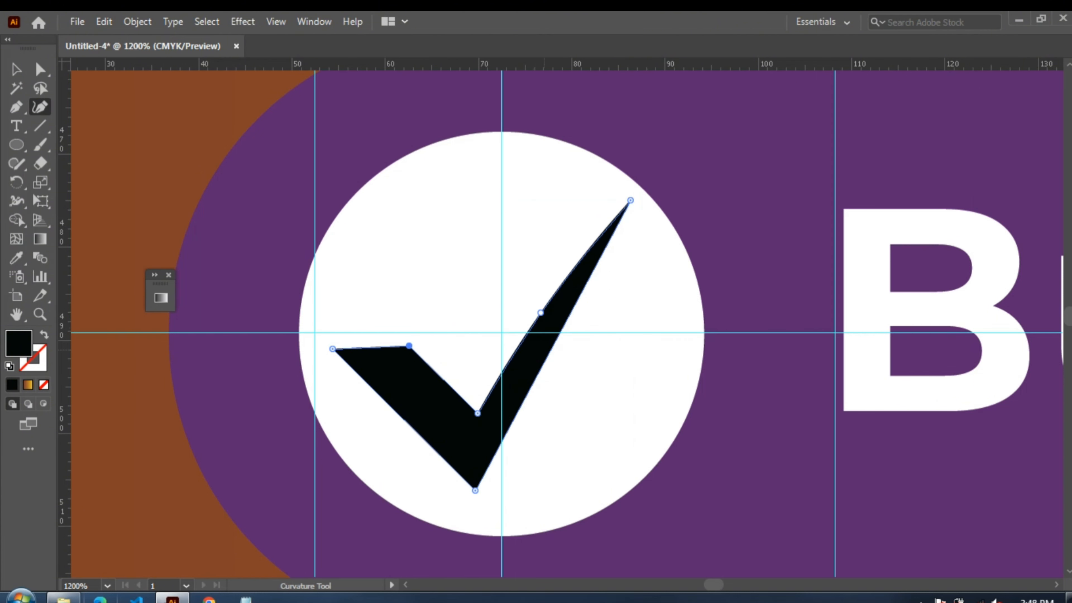
click(547, 357)
drag(631, 200, 657, 205)
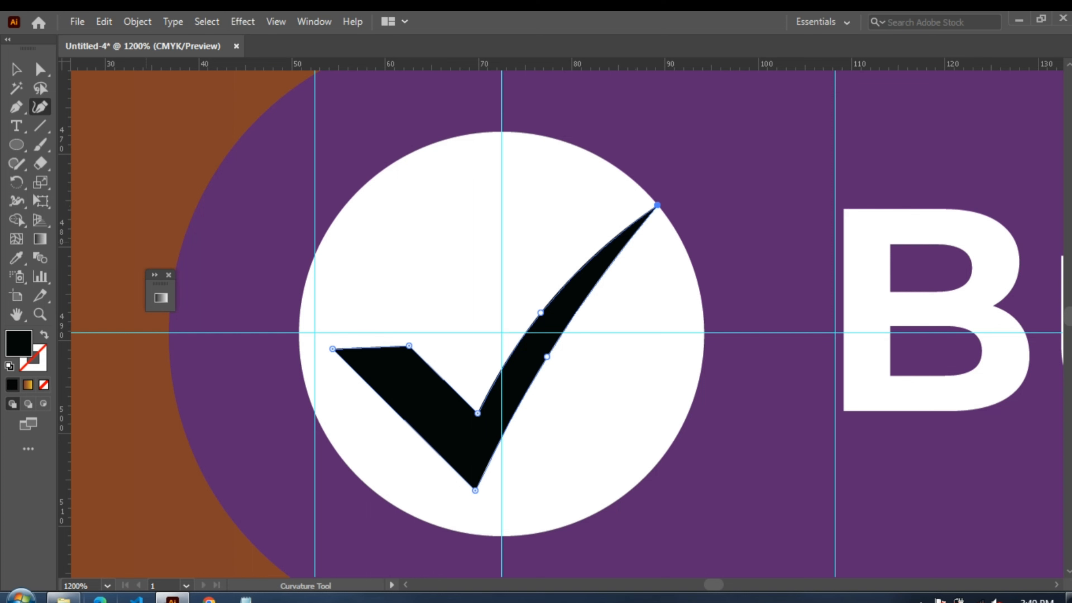
- Scale the check mark down proportionally about its centre to about 29 px wide inside the white circle
click(16, 69)
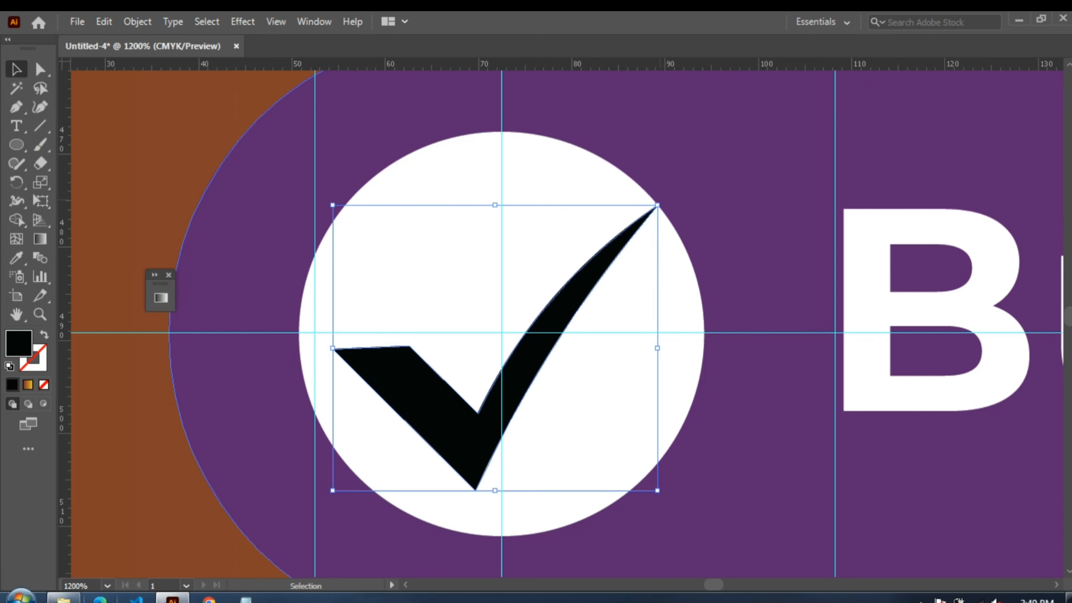
drag(658, 205, 633, 228)
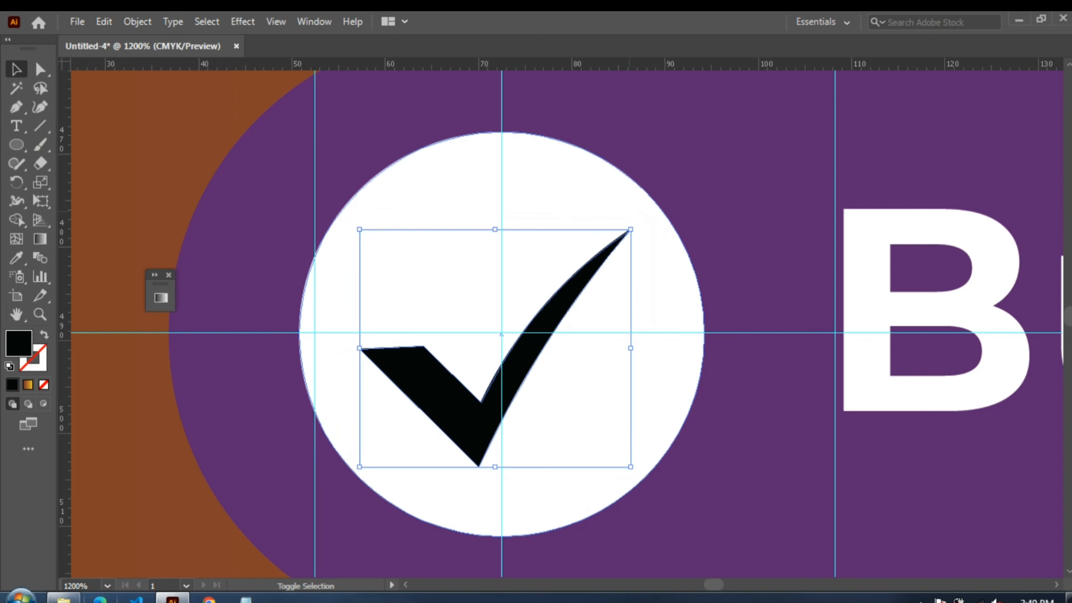
key(a)
key(ctrl+minus)
key(ctrl+minus)
key(ctrl+minus)
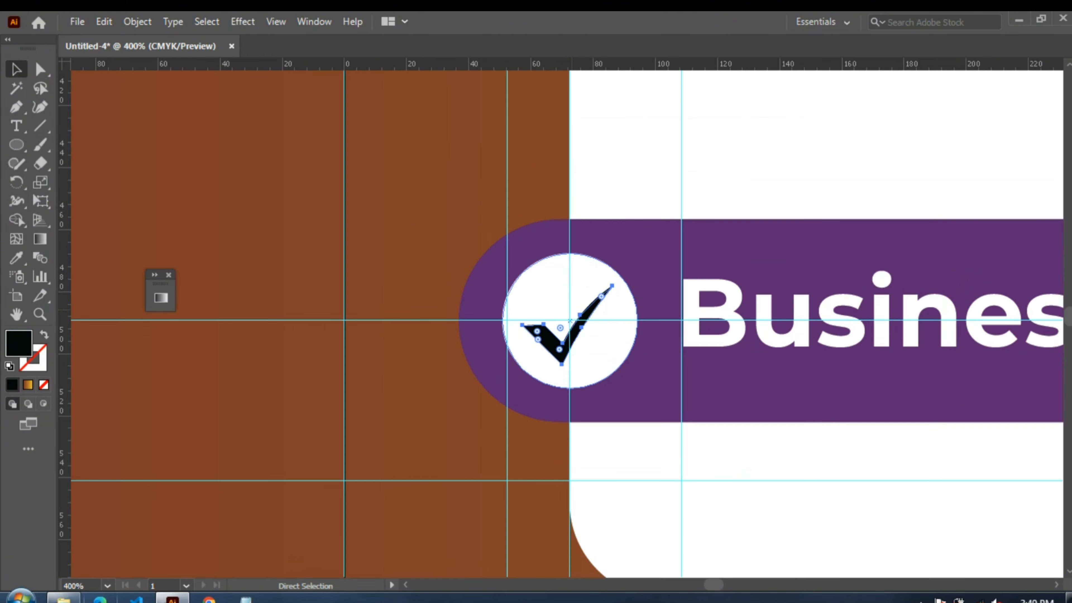
key(ctrl+minus)
key(v)
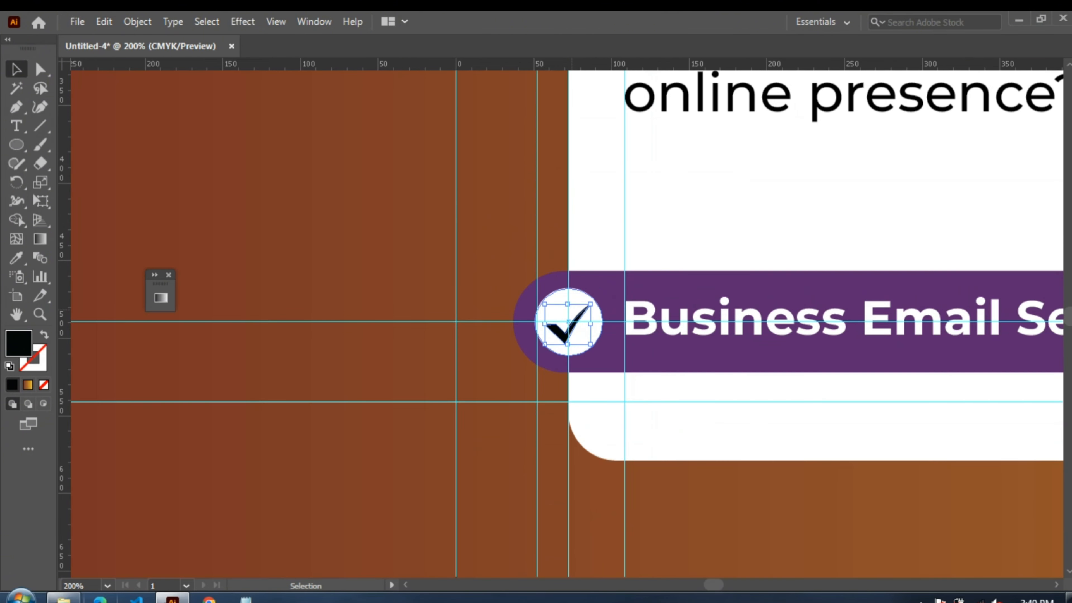
- Set the font size of the "Business Email Setup" text to 27 pt
click(716, 326)
key(ctrl+minus)
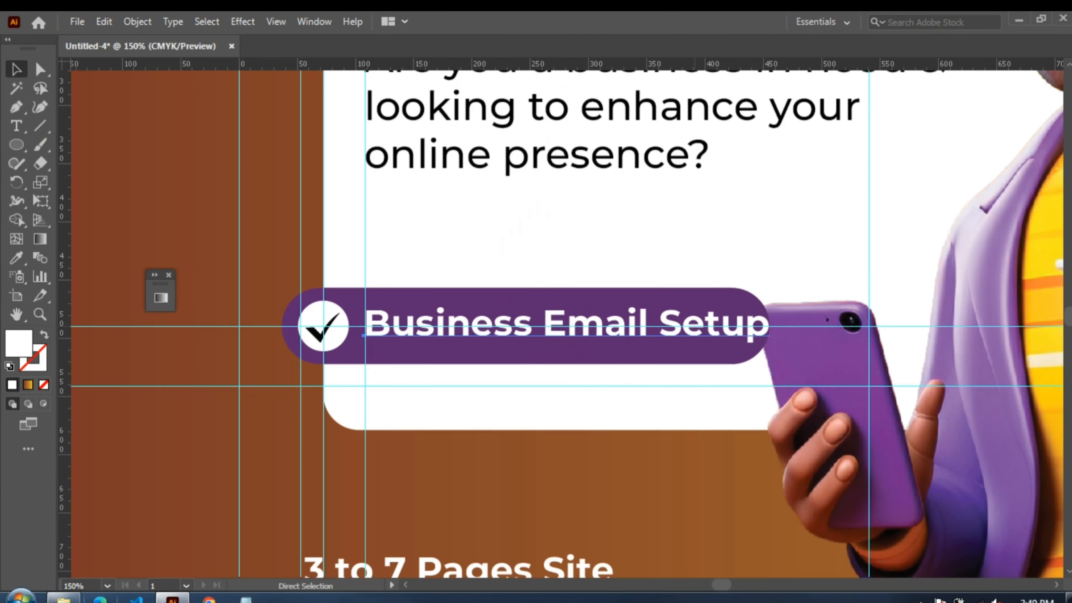
key(ctrl+minus)
key(v)
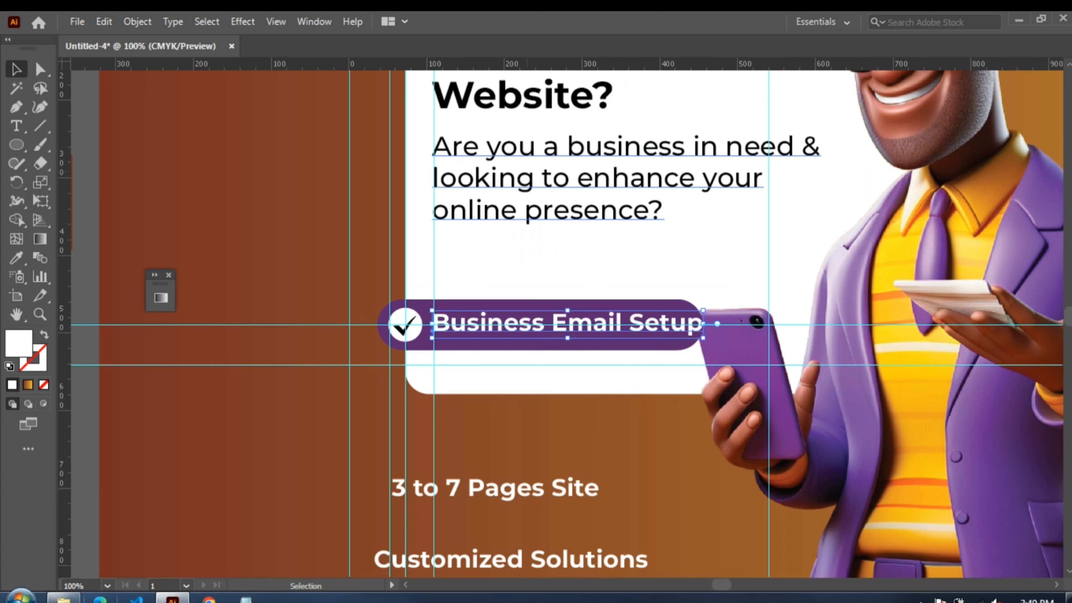
click(587, 190)
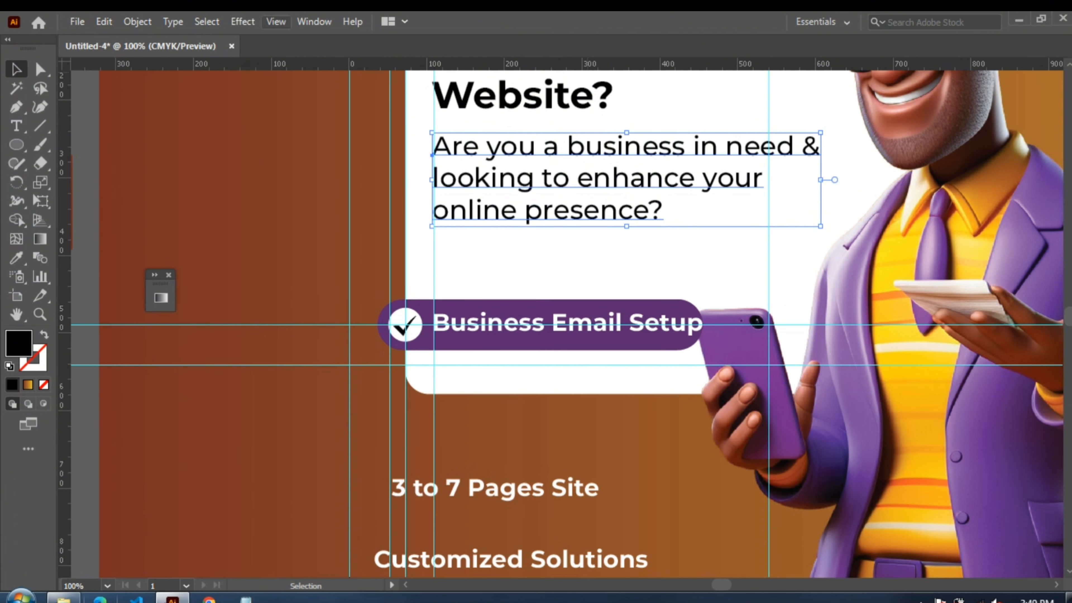
click(314, 22)
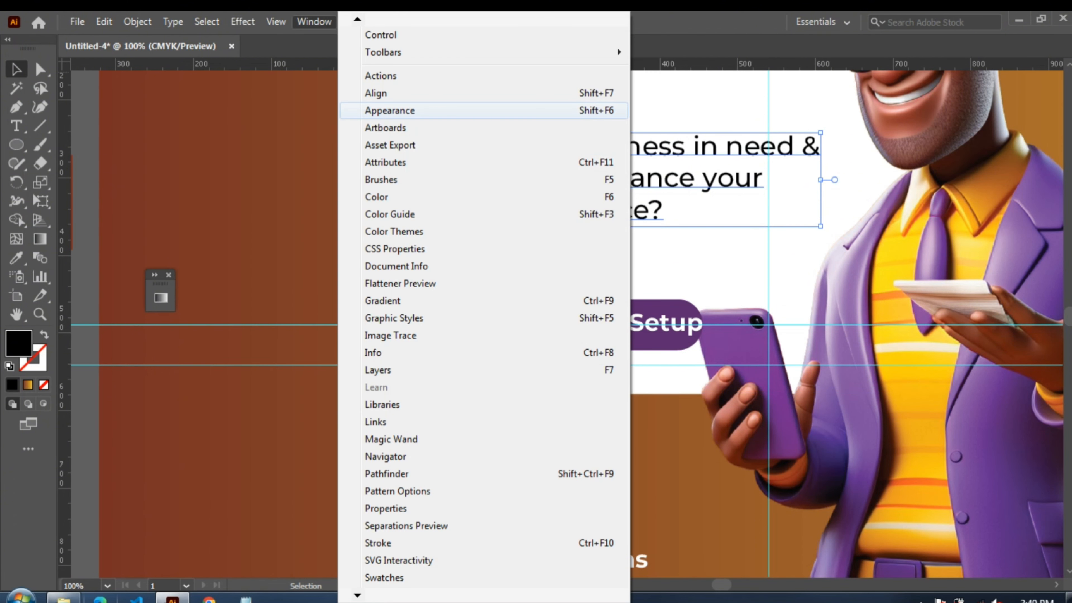
click(386, 509)
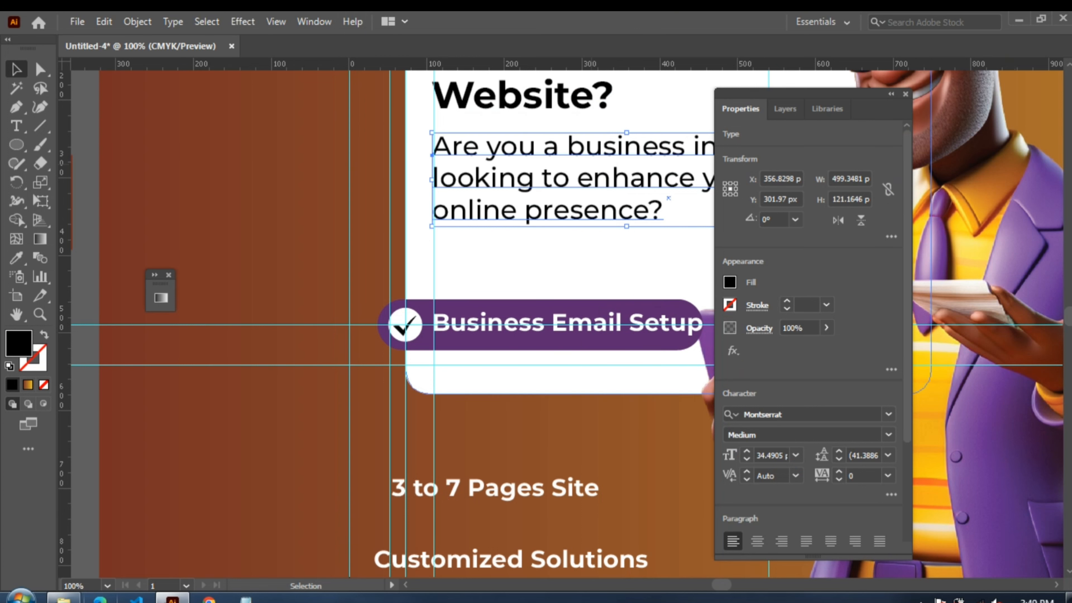
click(606, 323)
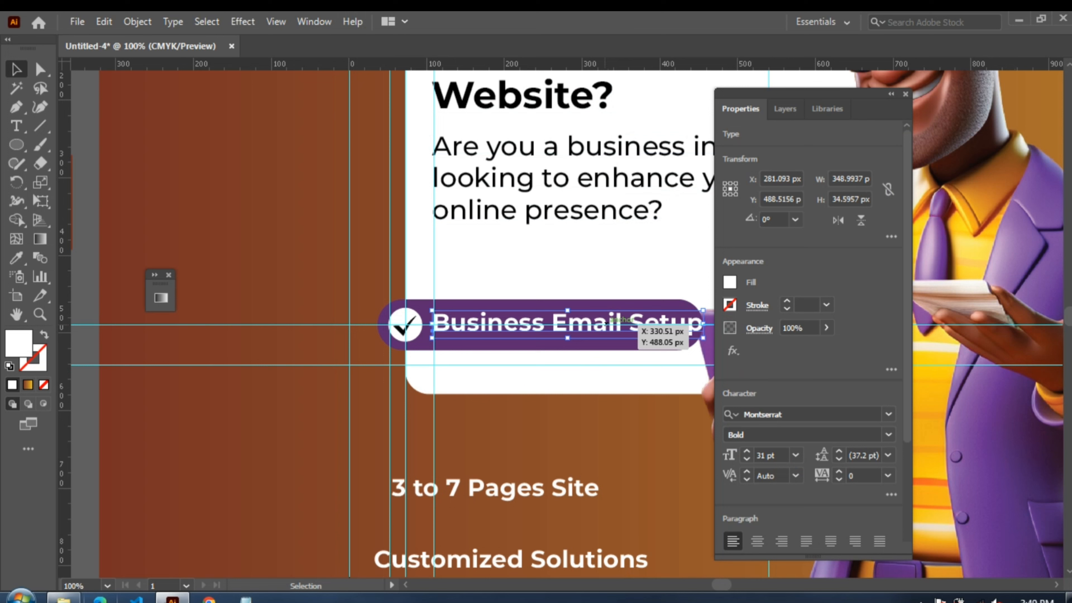
click(747, 459)
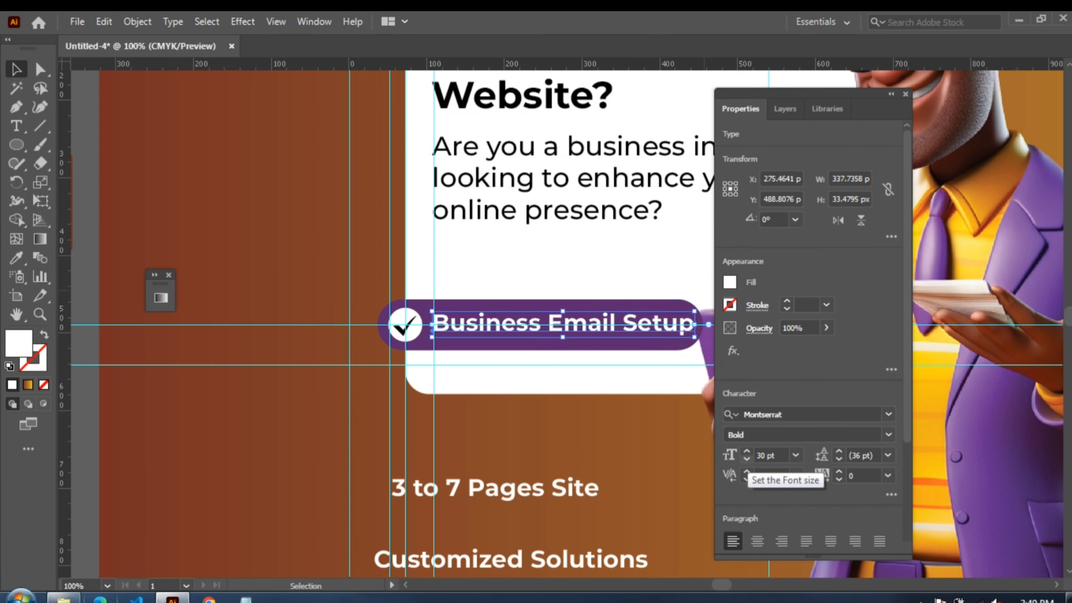
click(747, 459)
click(747, 459)
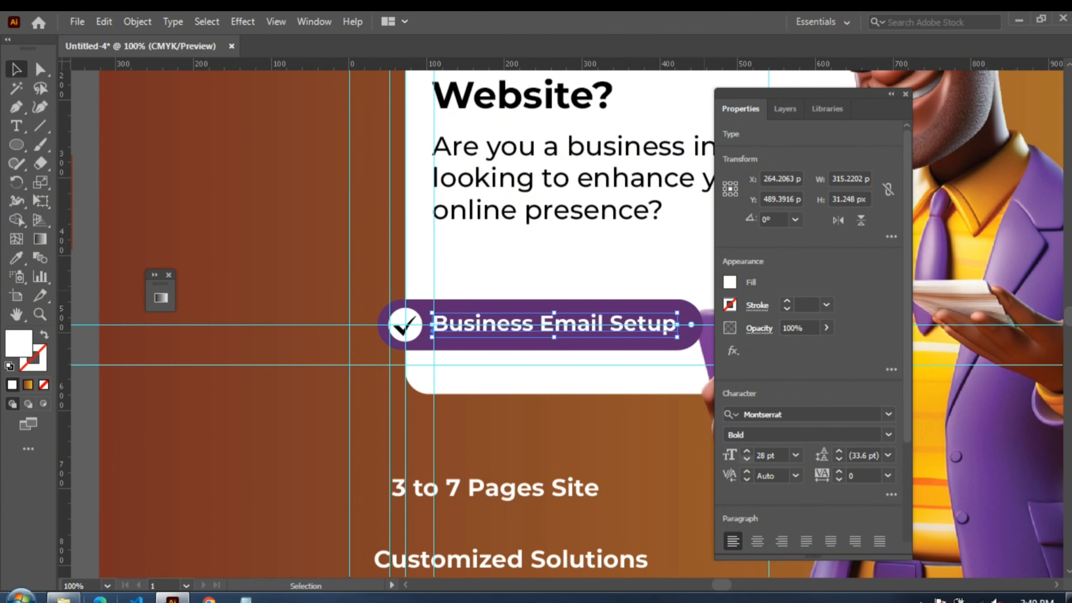
click(746, 459)
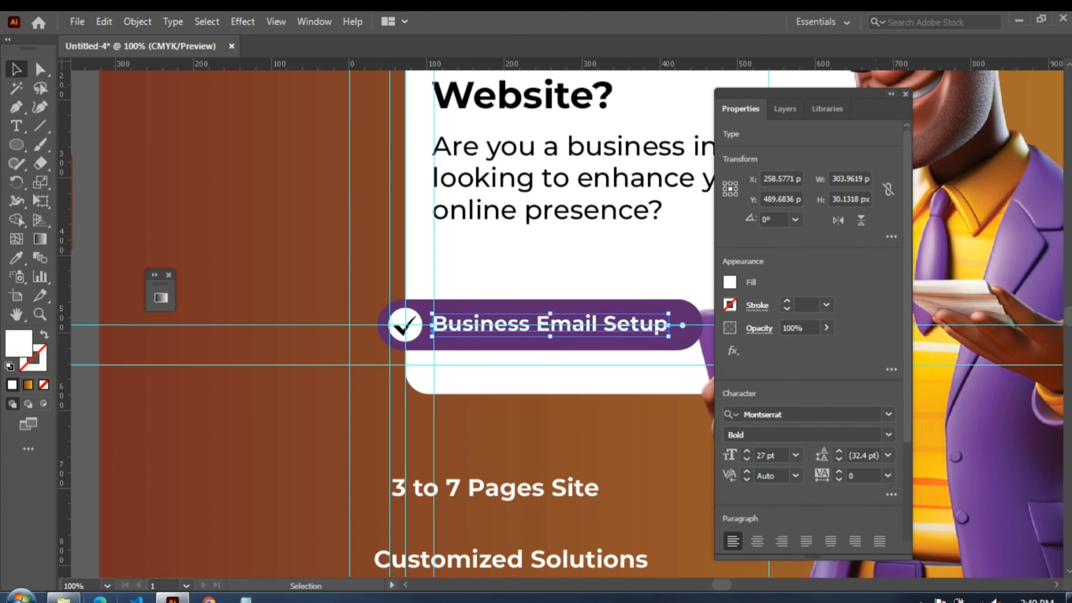
click(891, 94)
- Shorten the right end of the purple bar behind "Business Email Setup" by about 20 px, keeping its rounded end
scroll(517, 326, up, 1)
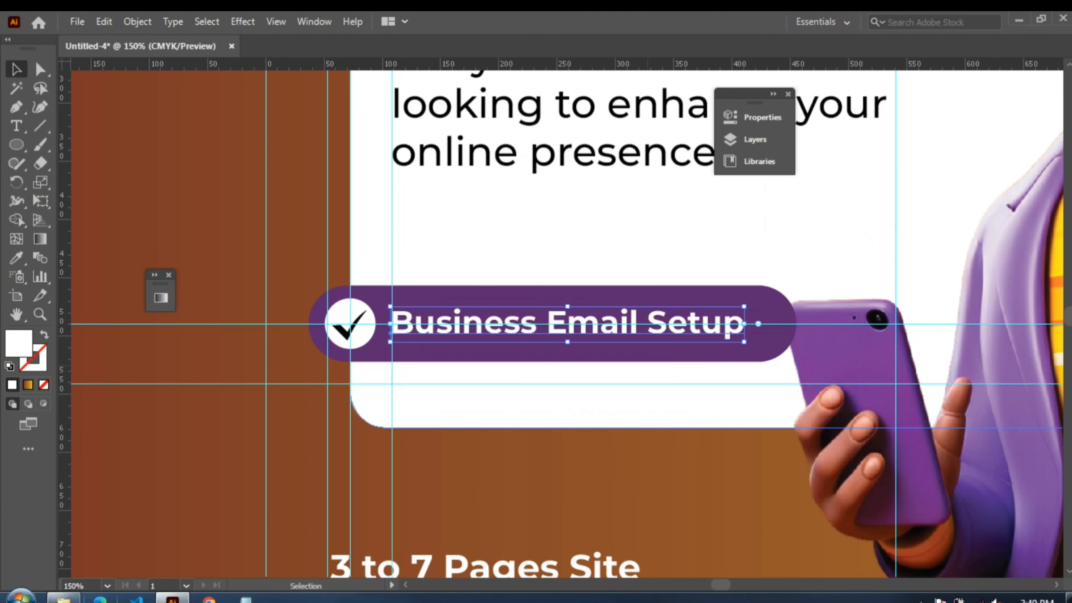
click(790, 320)
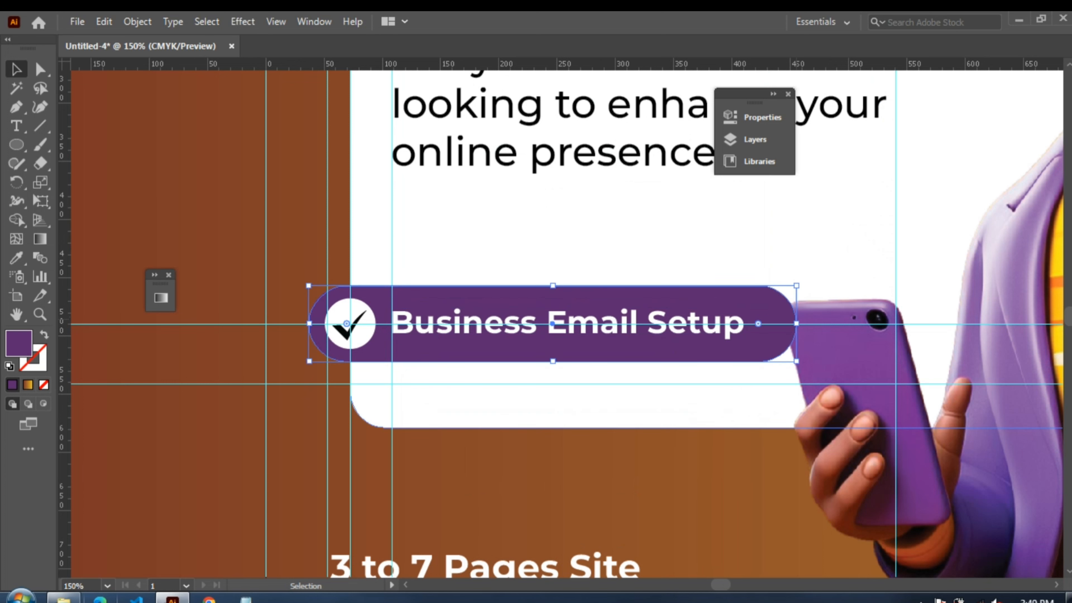
drag(787, 324, 773, 323)
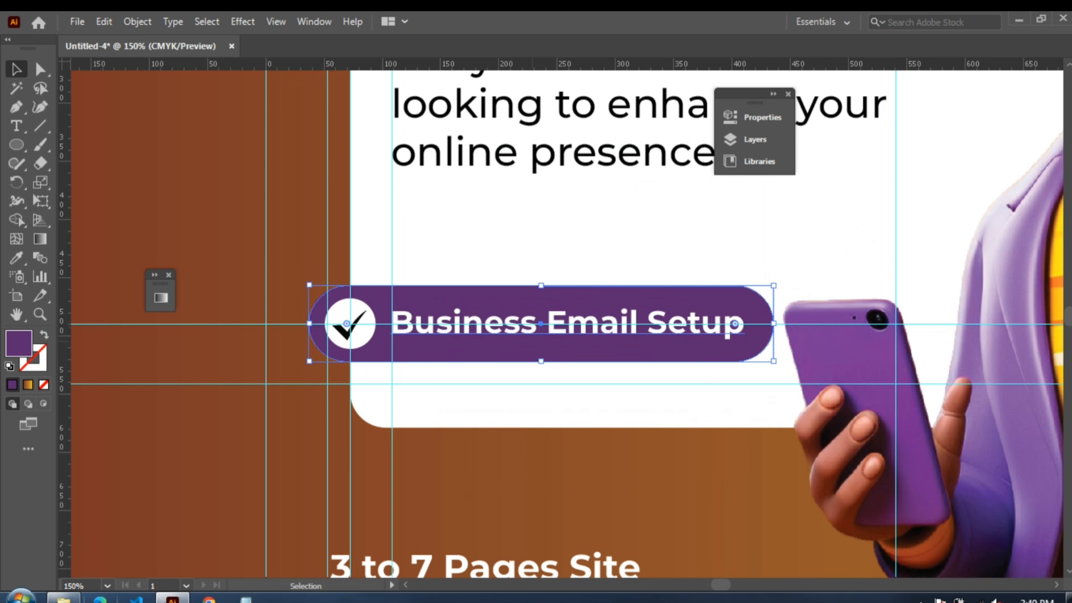
- Duplicate the complete purple bar with its circle, check mark and text twice downward, about 103 px apart
click(595, 330)
scroll(595, 329, down, 3)
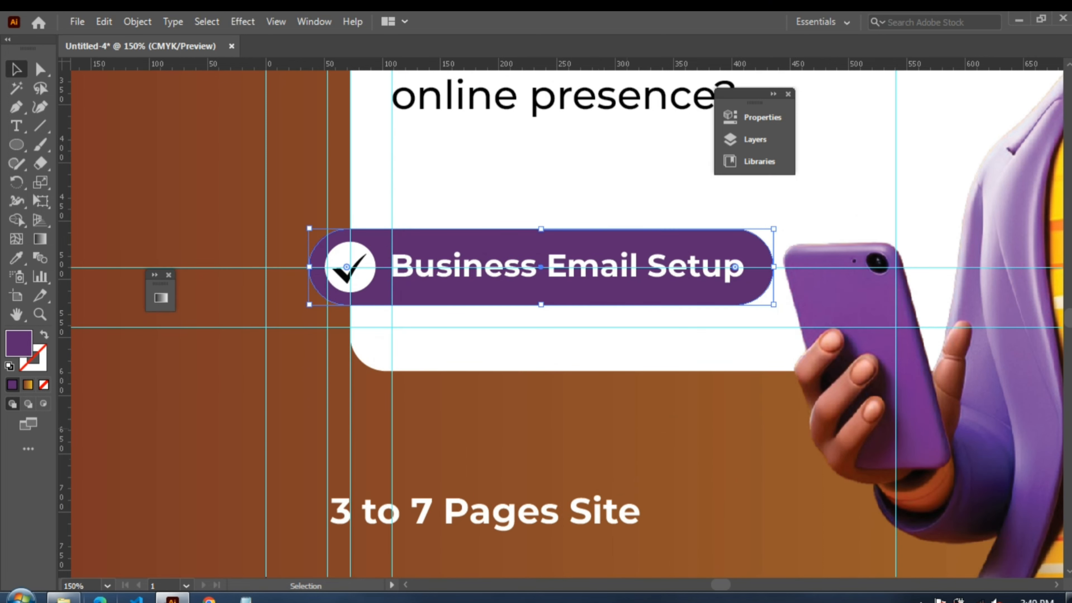
scroll(565, 323, down, 1)
click(508, 250)
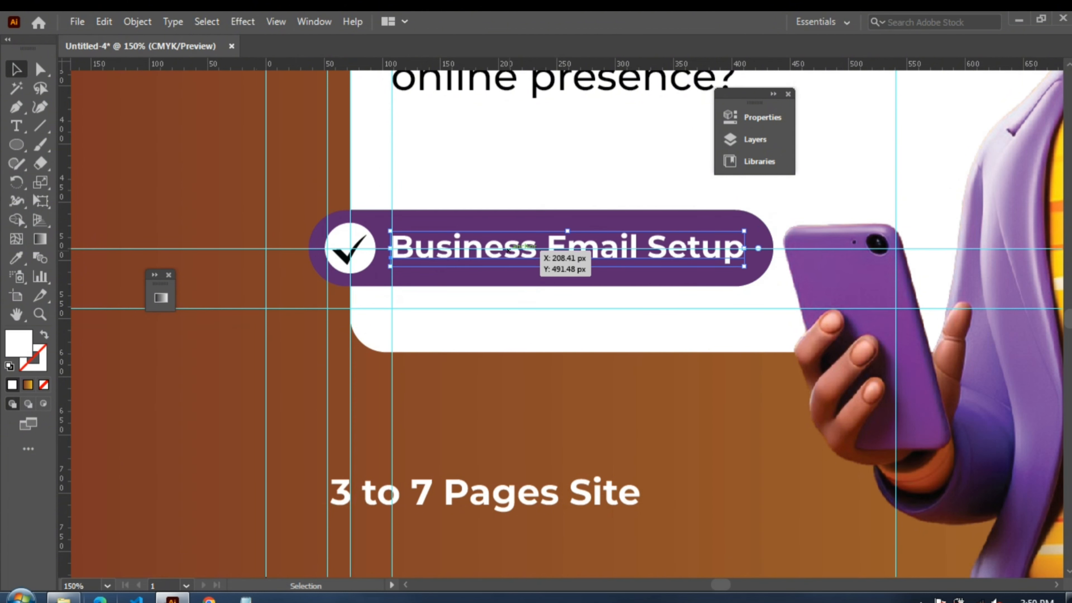
shift+click(485, 274)
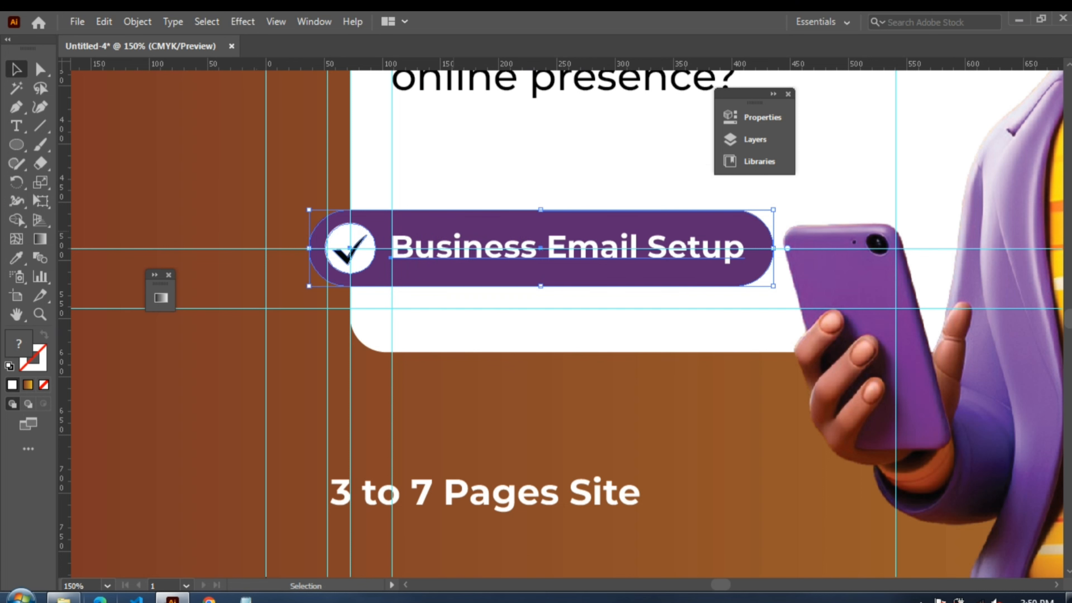
drag(541, 210, 541, 368)
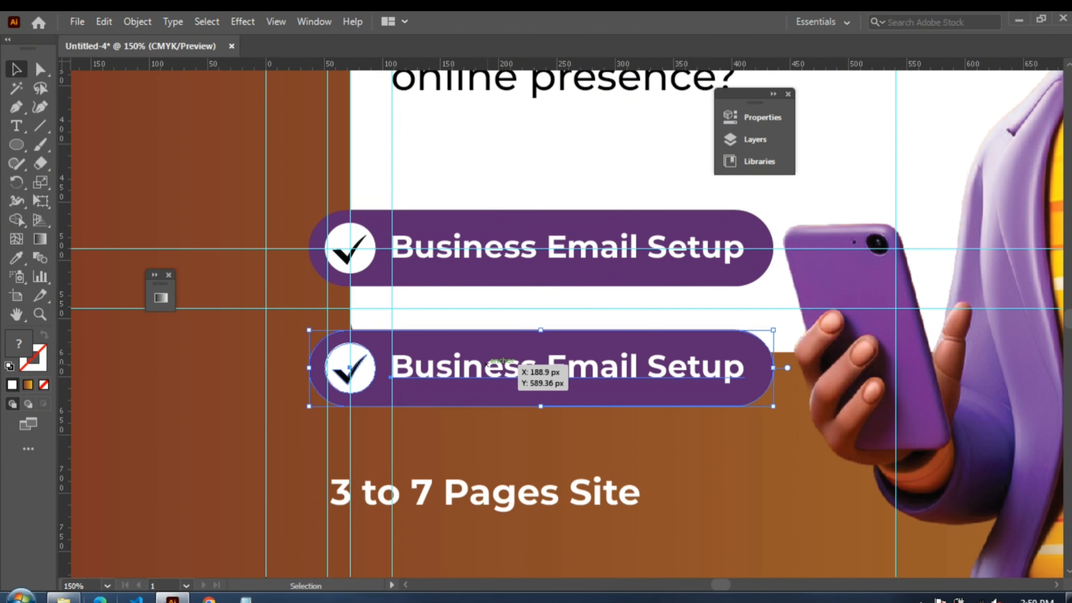
scroll(541, 367, down, 2)
drag(541, 330, 537, 449)
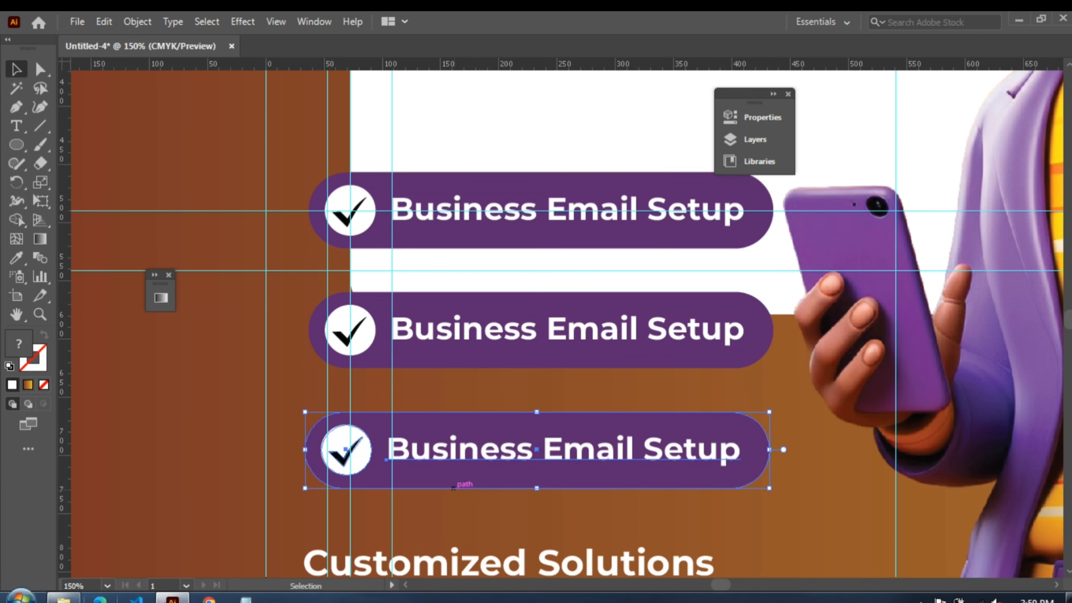
- In outline view, move the third bar's "Business Email Setup" text below it, and place "3 to 7 Pages Site" on the bar, in front
key(ctrl+y)
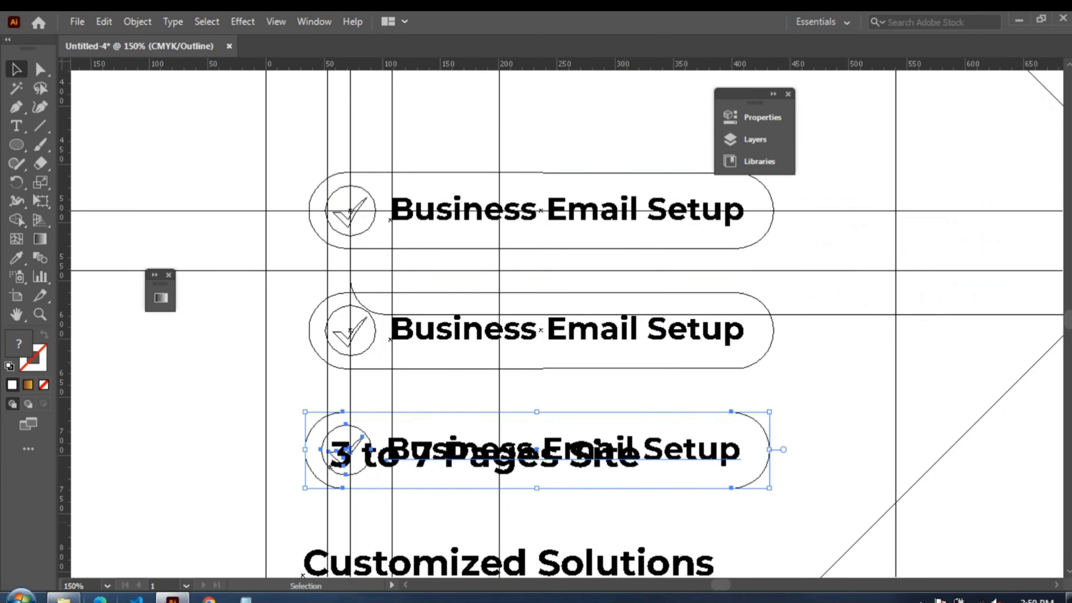
click(683, 475)
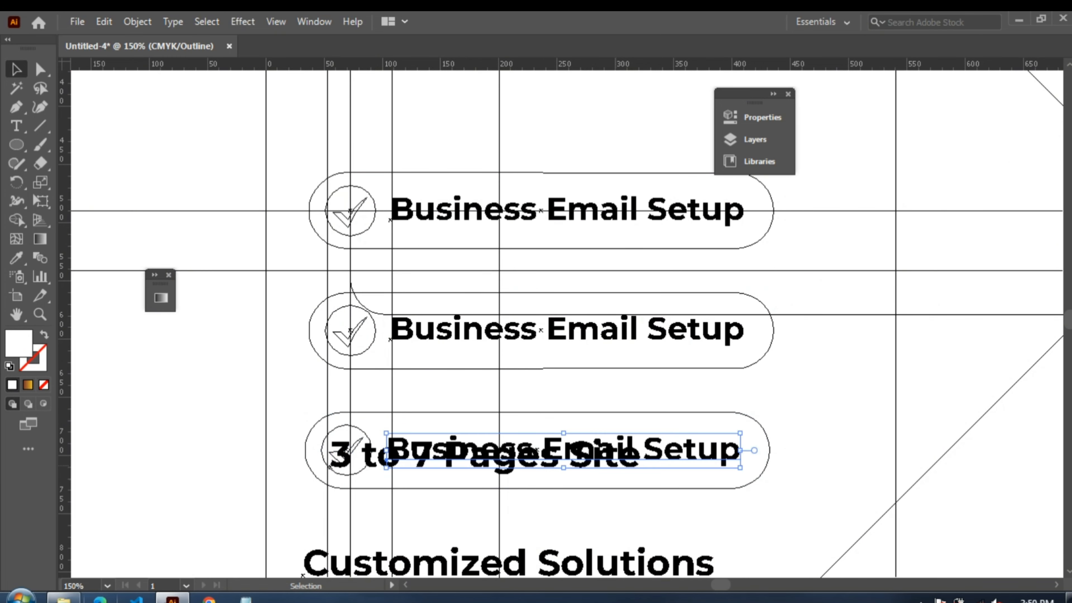
drag(646, 460, 651, 557)
drag(572, 461, 664, 461)
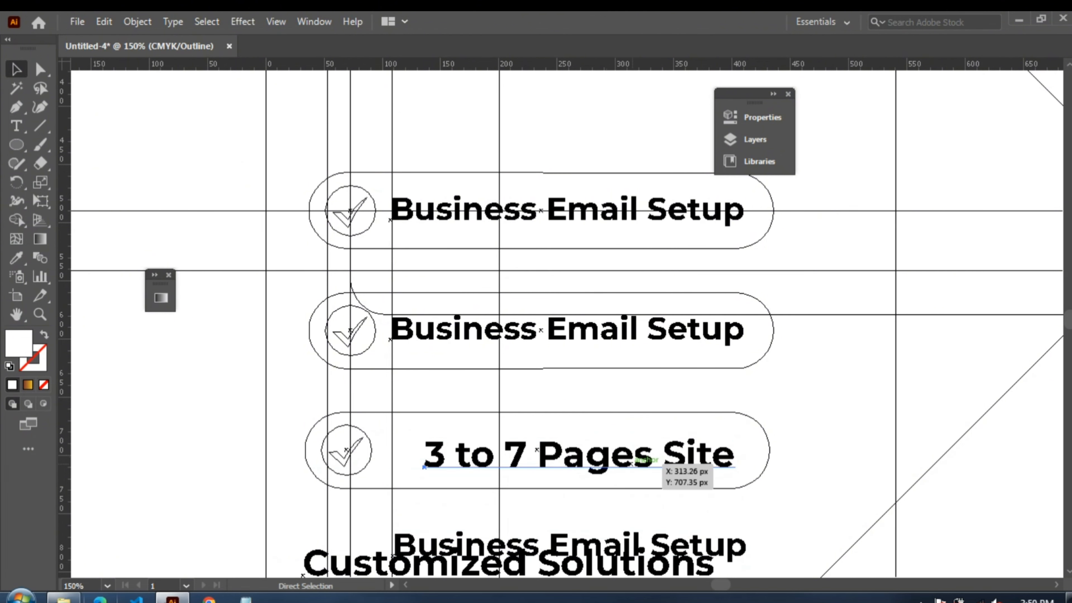
key(ctrl+y)
key(ctrl+=)
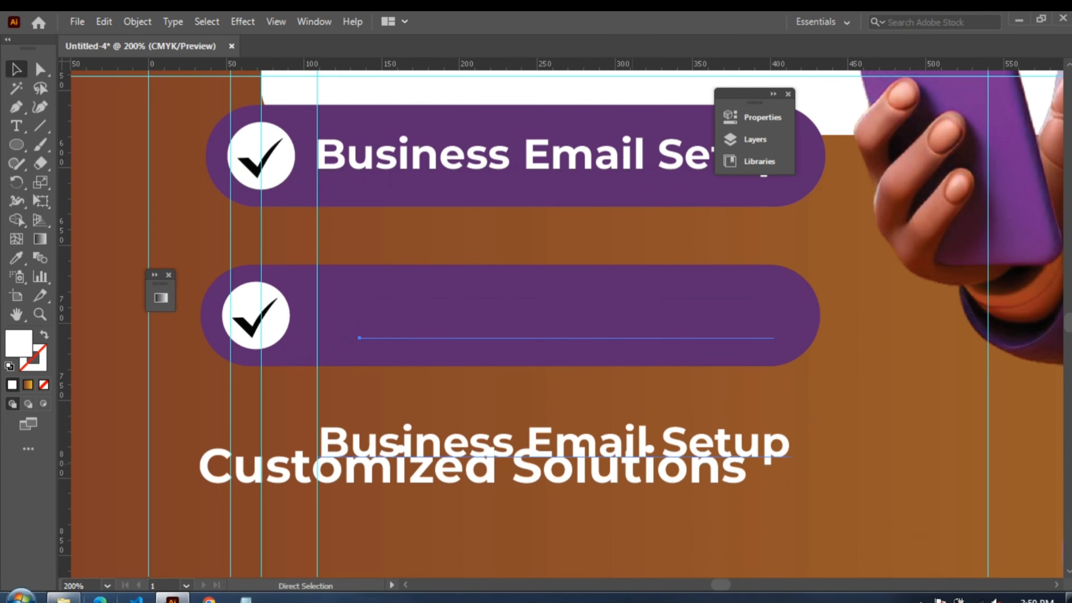
scroll(548, 460, down, 1)
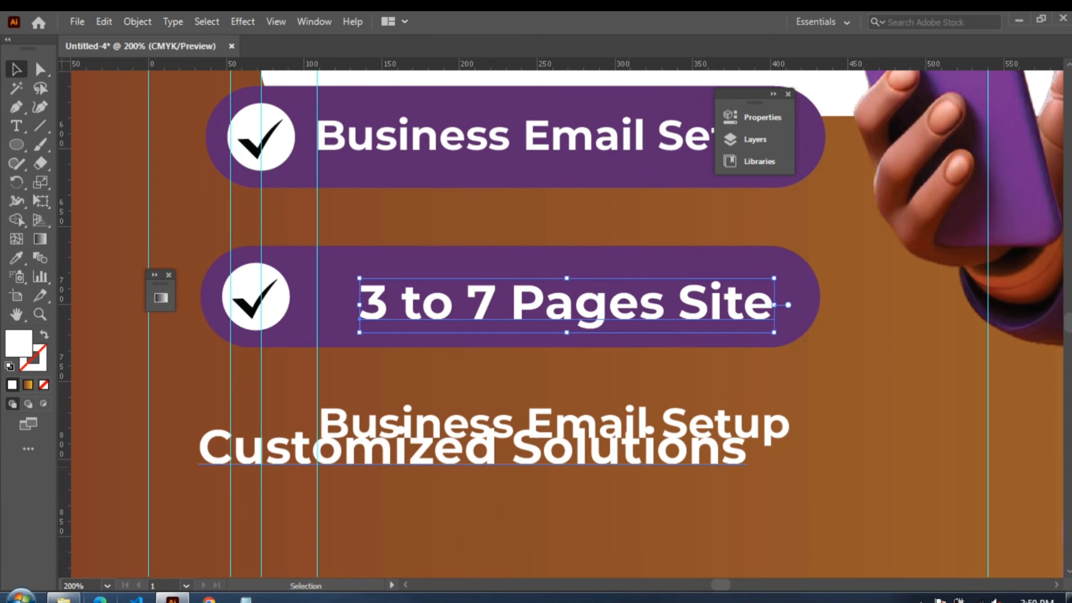
- Move the loose "3 to 7 Pages Site" text off the third bar and replace the second bar's text with "3 to 7 Pages Site"
click(548, 451)
scroll(548, 452, up, 3)
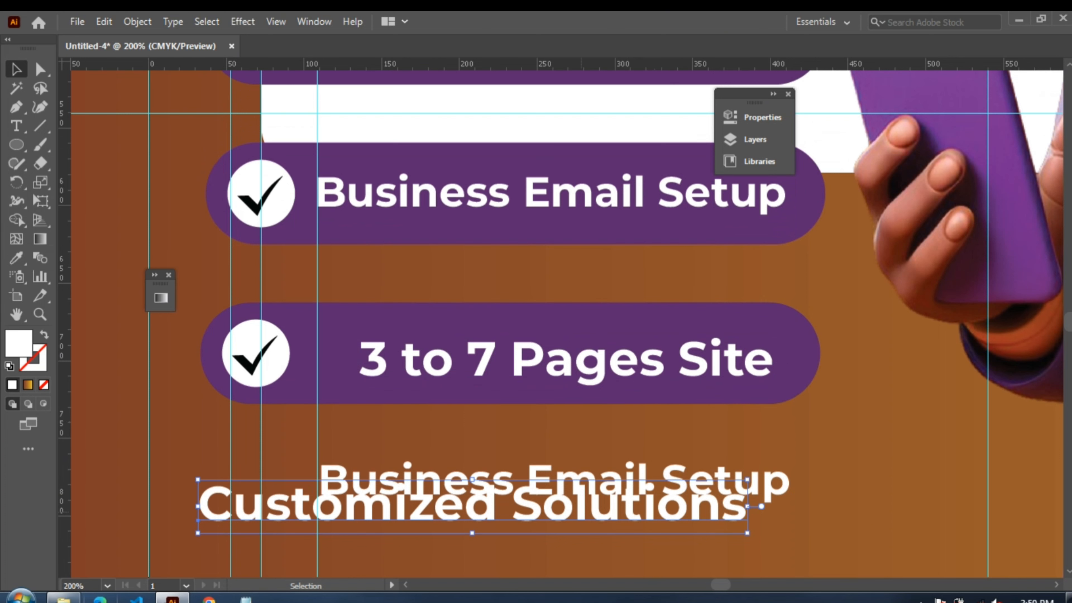
click(597, 479)
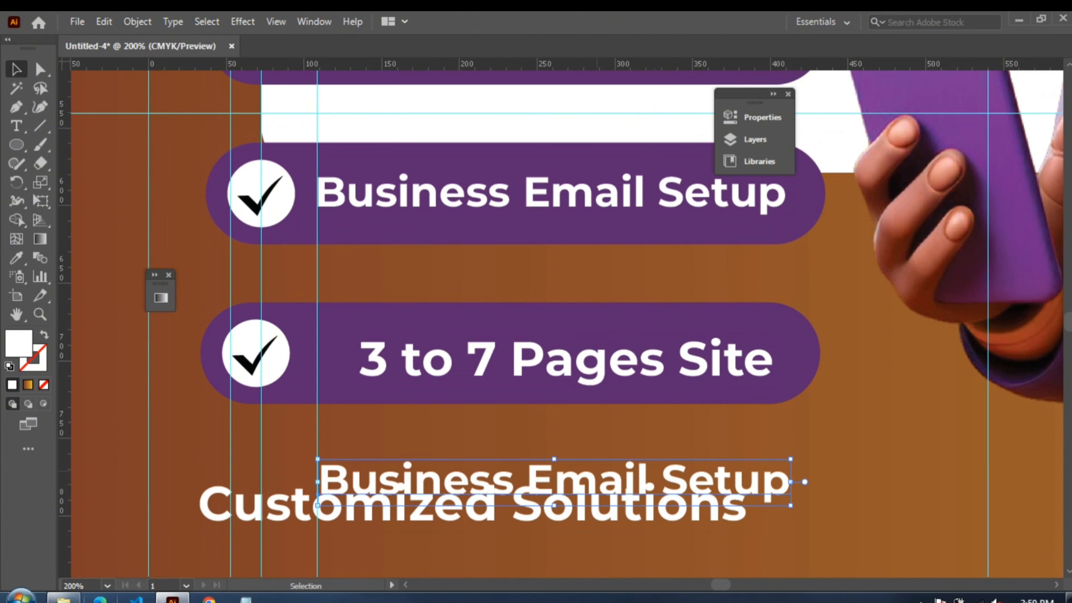
click(576, 362)
key(ctrl+minus)
key(ctrl+minus)
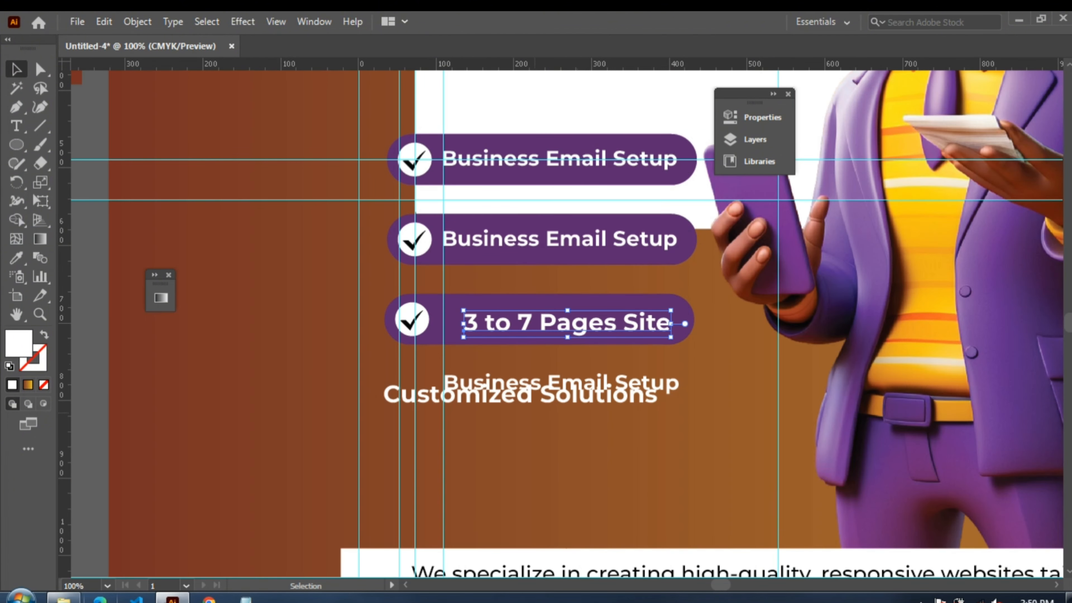
click(535, 402)
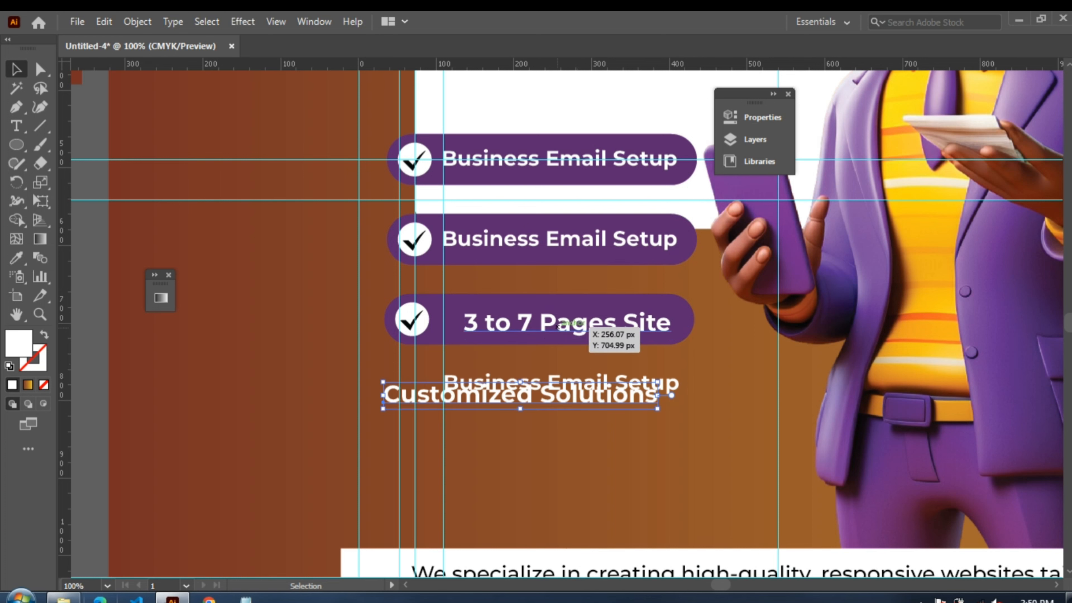
drag(589, 329, 539, 240)
double_click(539, 240)
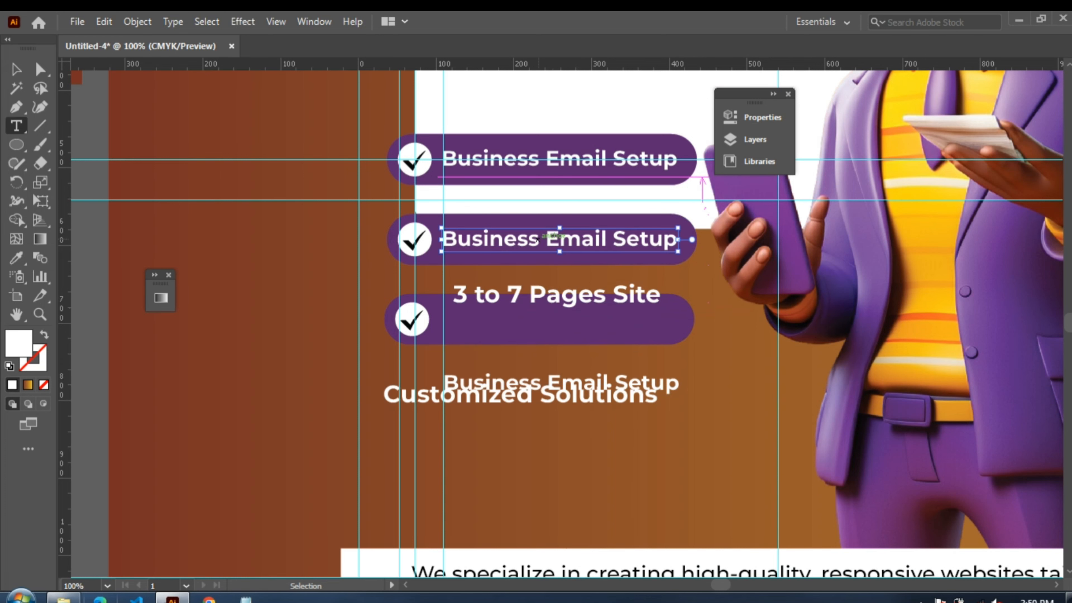
key(ctrl+a)
text(3 )
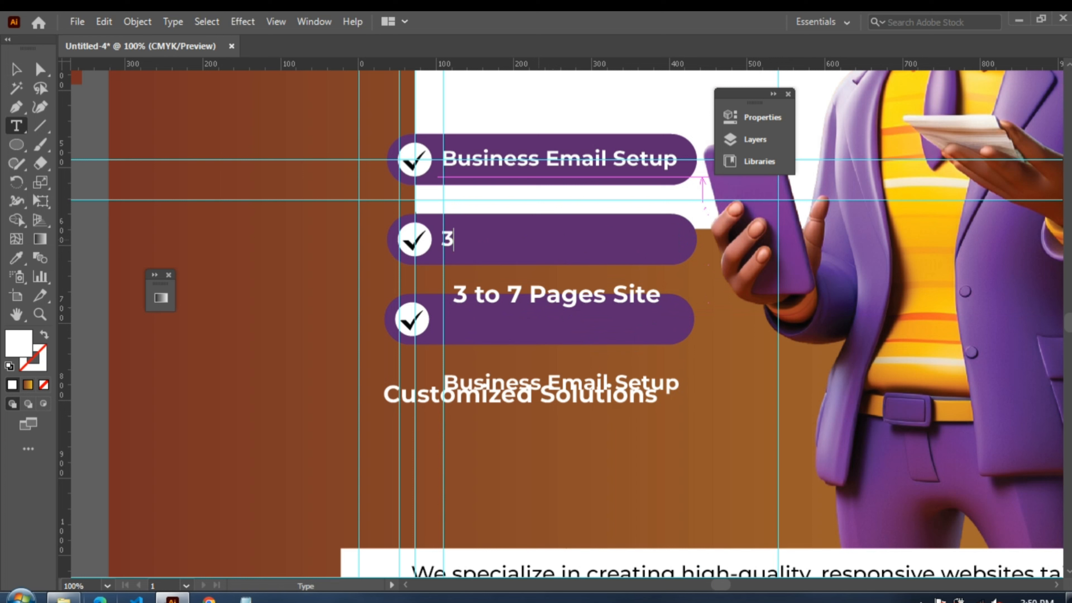
text(to 7 Pages Site)
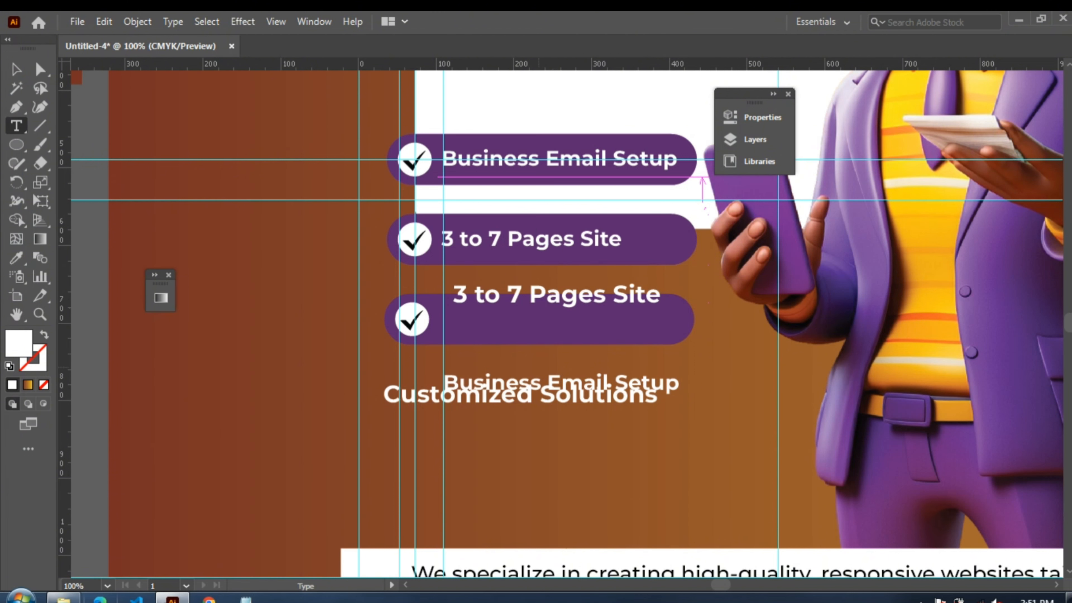
- Delete the loose "3 to 7 Pages Site" text and place "Customized Solutions" on the third purple bar, in front, beside the check mark
ctrl+click(456, 397)
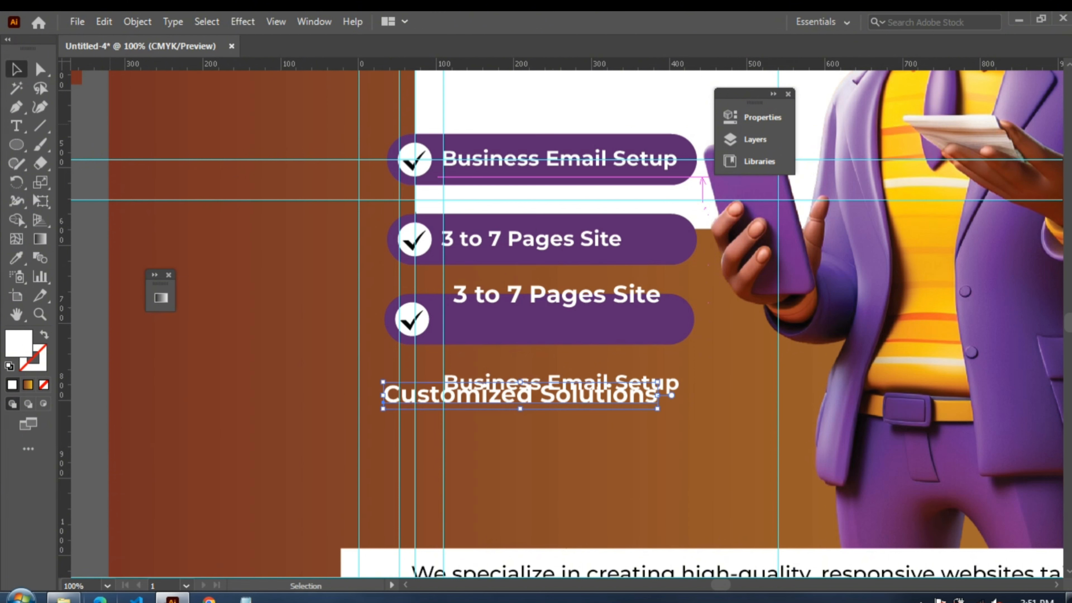
drag(462, 398, 496, 296)
click(496, 296)
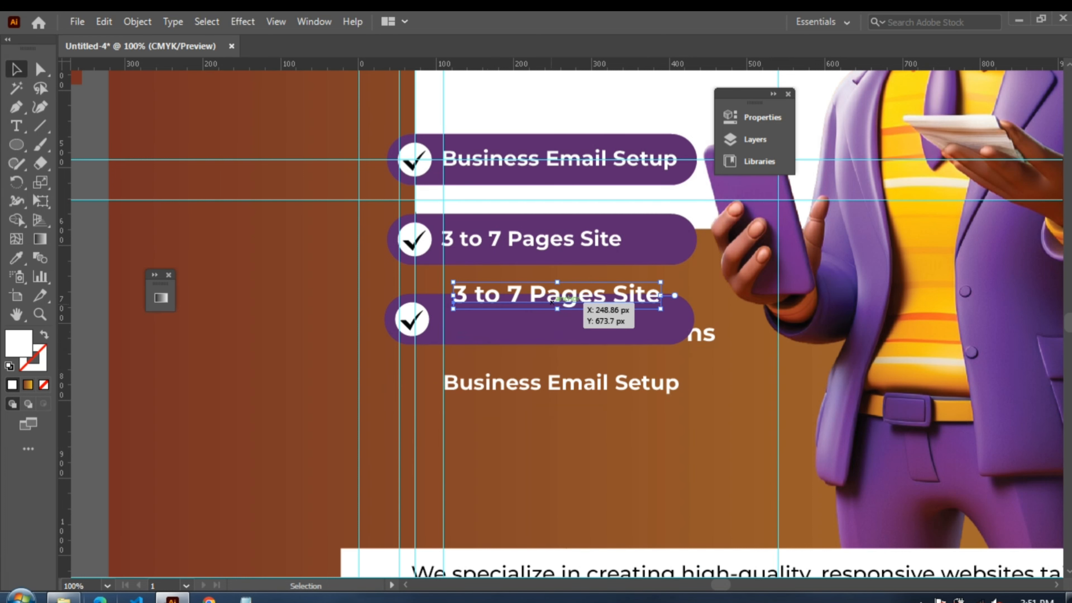
key(Delete)
click(712, 333)
key(ctrl+shift+bracketright)
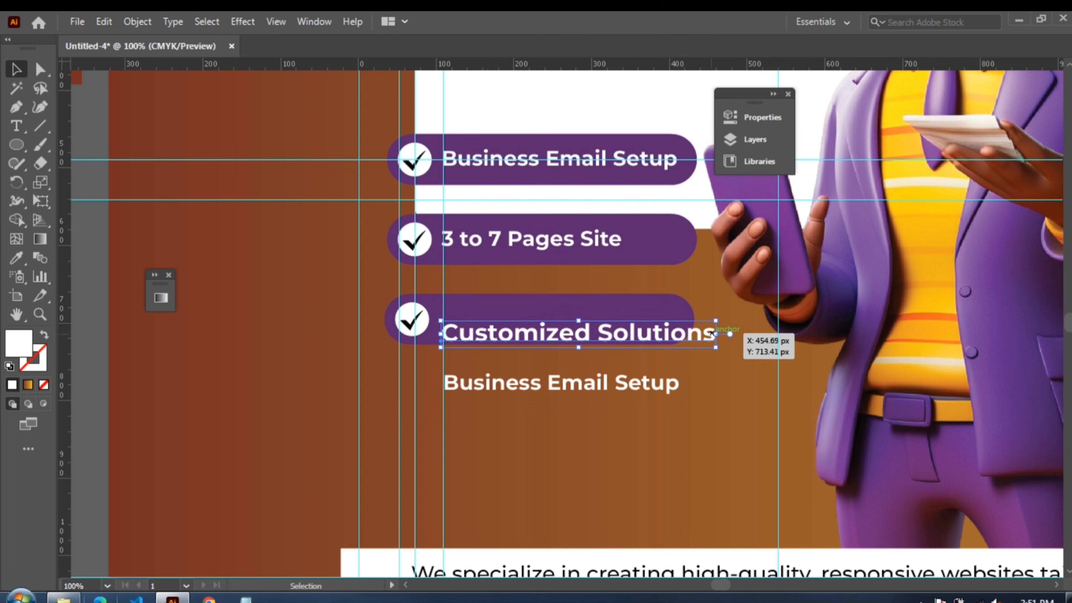
key(ctrl+plus)
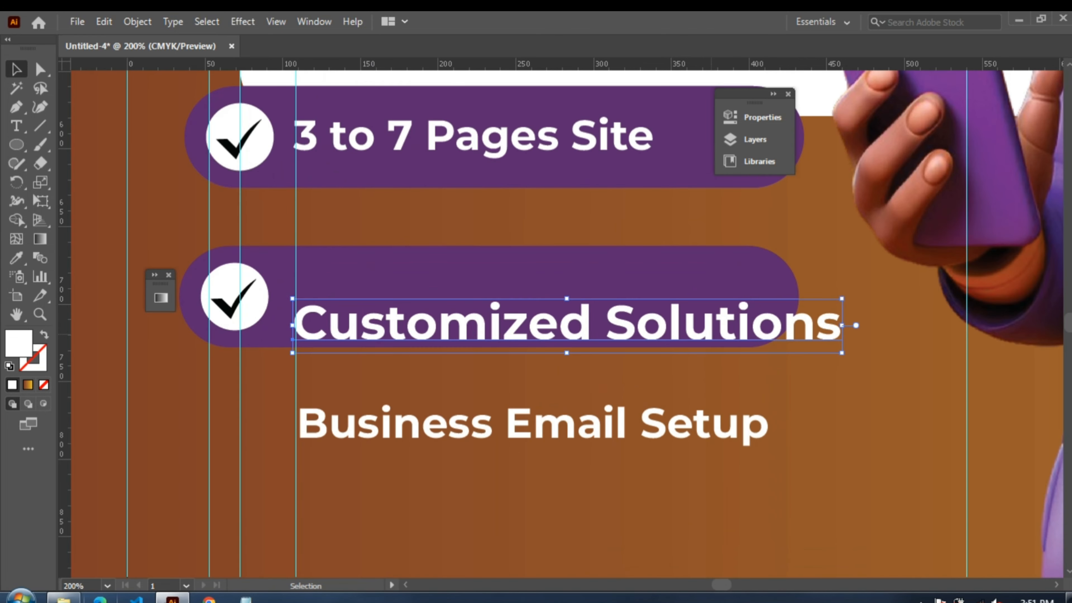
drag(604, 324, 604, 298)
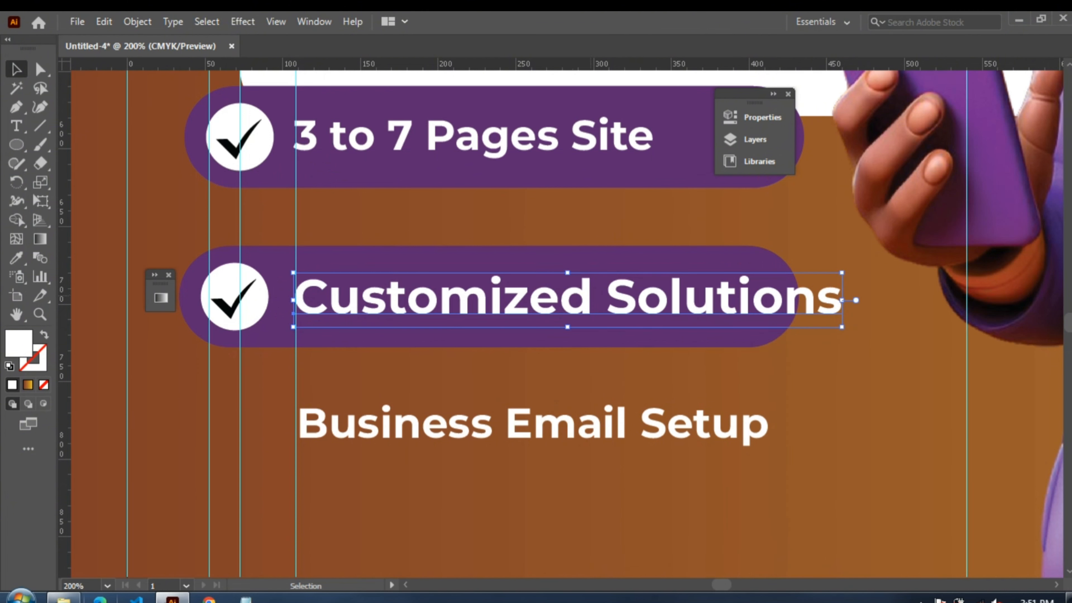
key(Right)
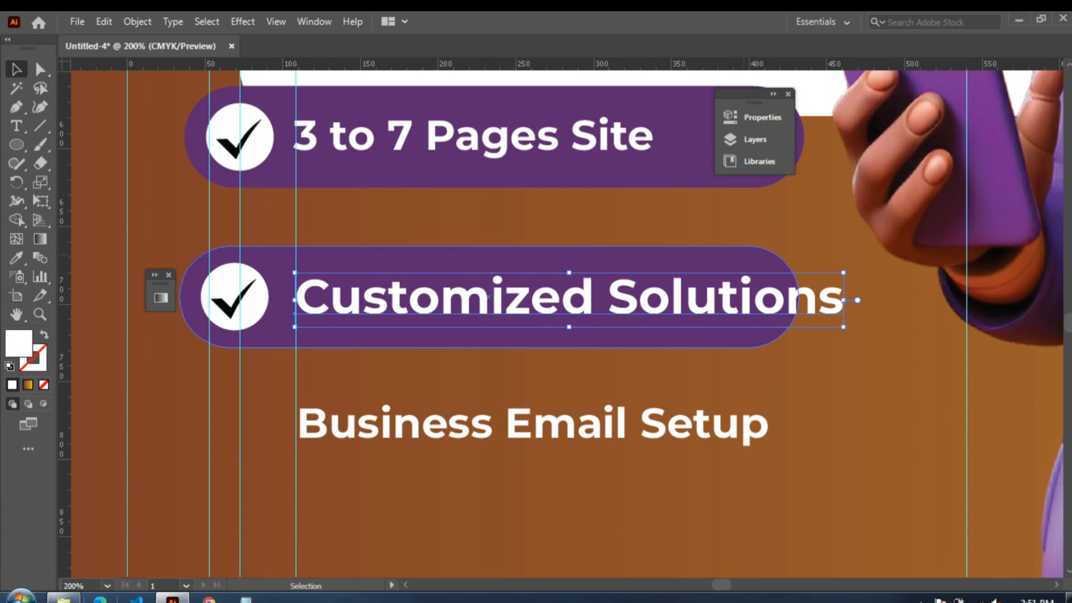
- Set the font size of the "Customized Solutions" text to 27 pt
click(758, 118)
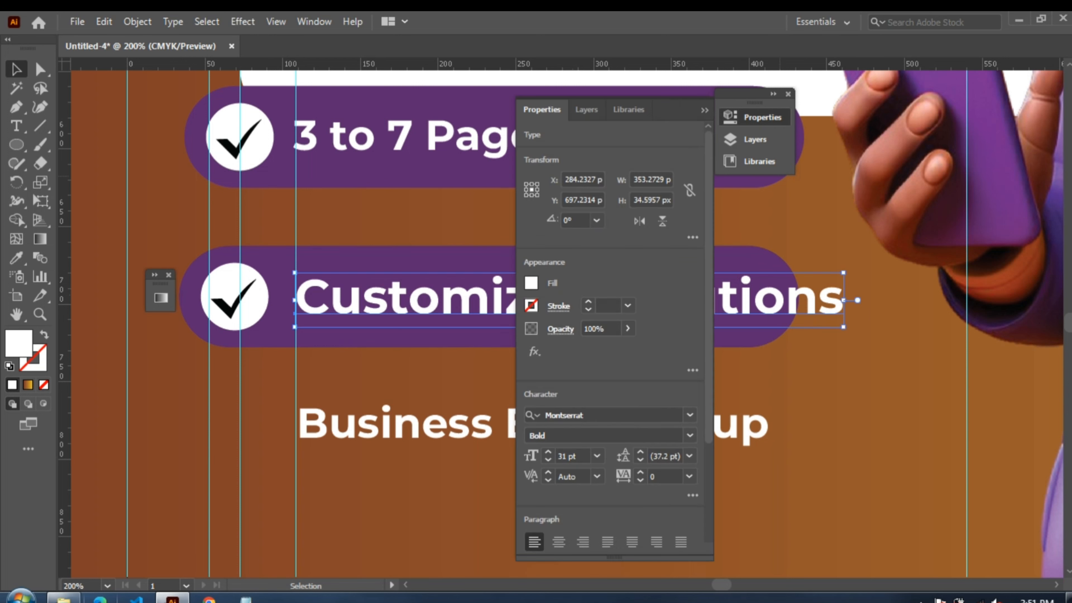
drag(676, 110, 1000, 135)
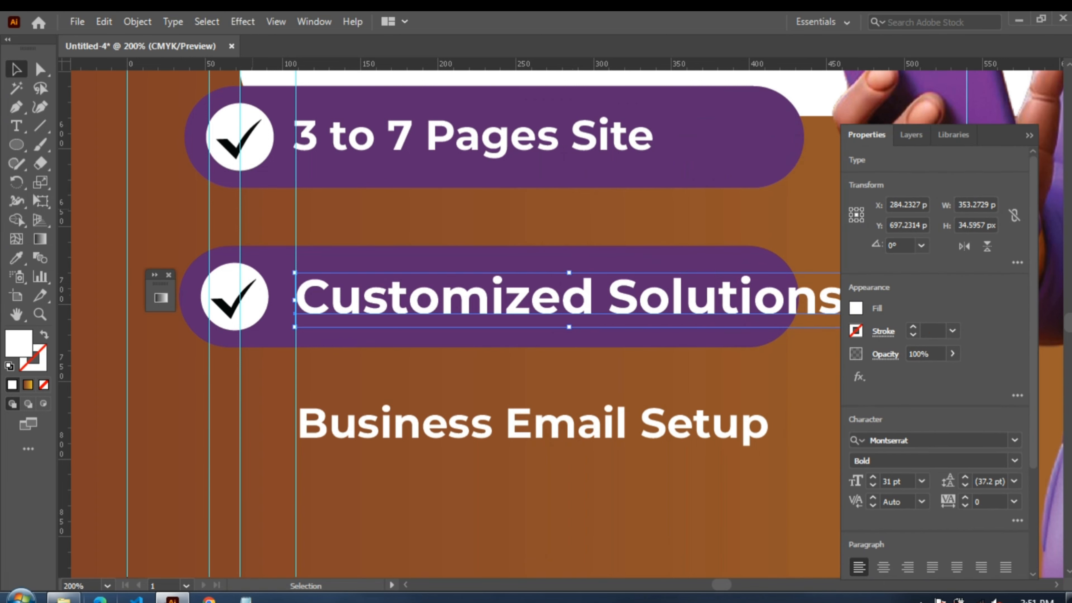
click(873, 485)
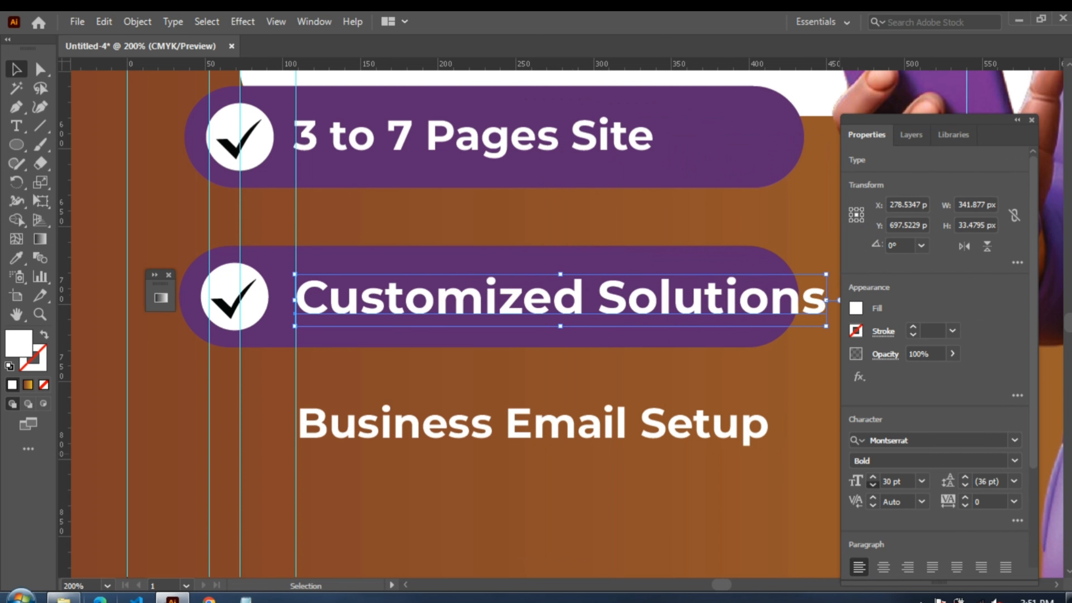
click(873, 485)
click(873, 485)
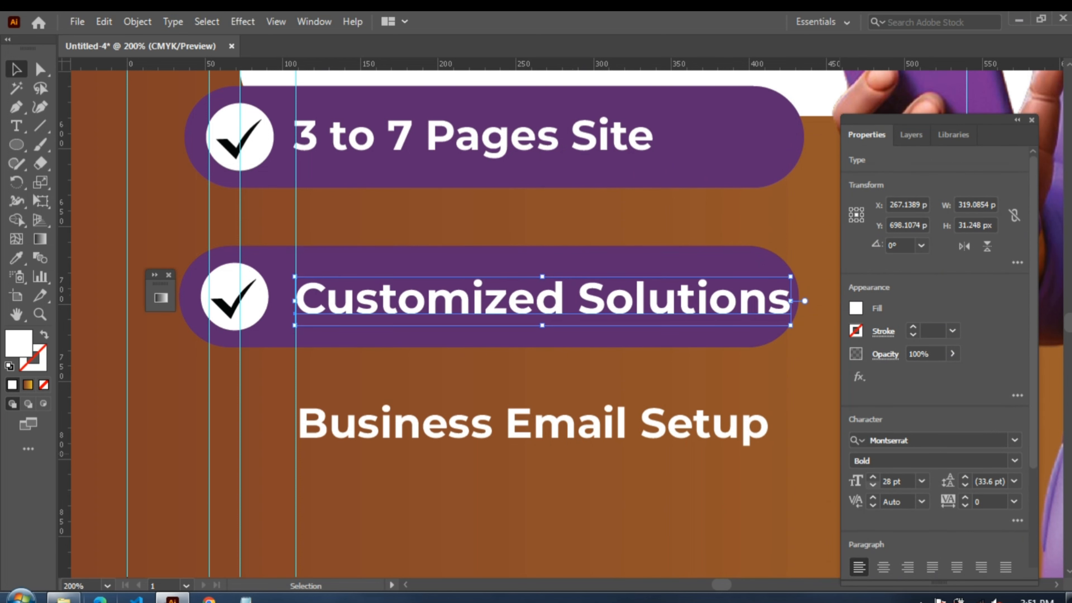
click(873, 485)
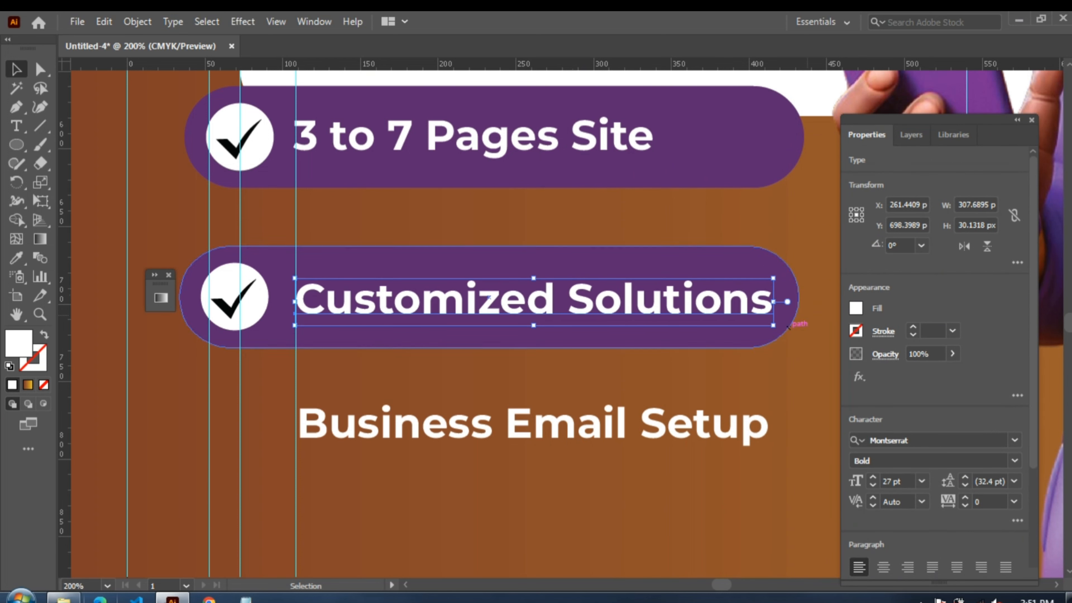
click(1031, 120)
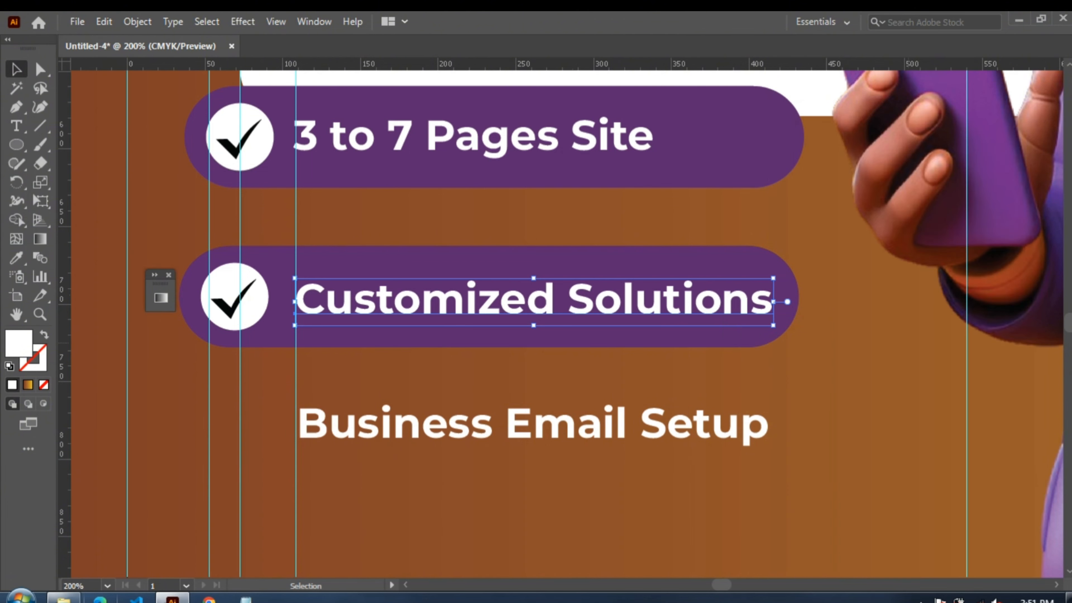
- Delete the leftover "Business Email Setup" text below the third purple bar
key(ctrl+shift+a)
key(ctrl+minus)
key(ctrl+minus)
key(ctrl+minus)
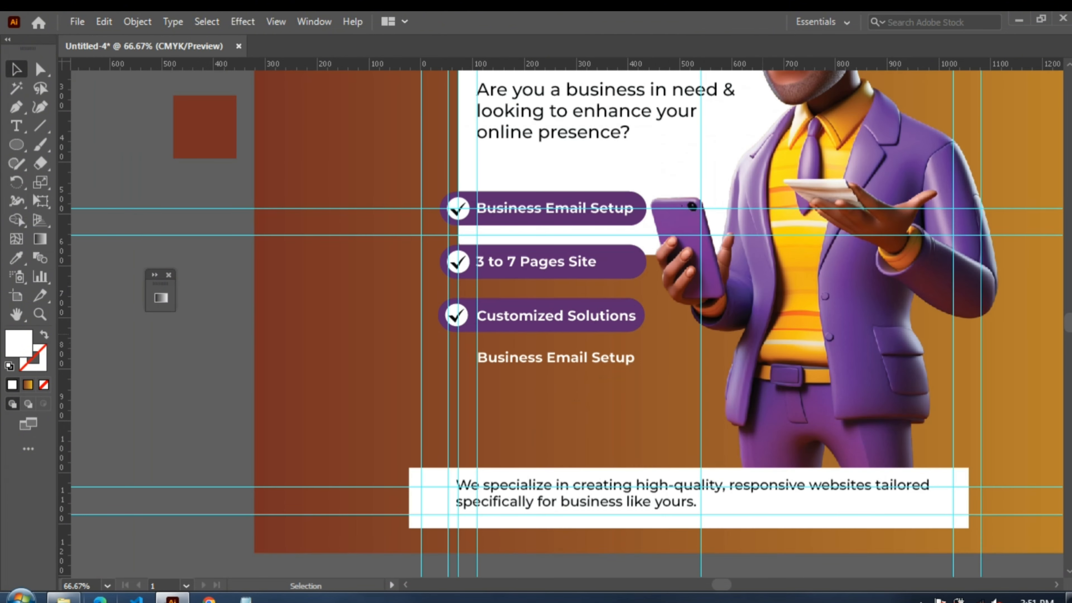
scroll(561, 324, up, 3)
scroll(561, 324, down, 3)
scroll(562, 323, up, 4)
scroll(562, 324, up, 3)
scroll(562, 324, down, 6)
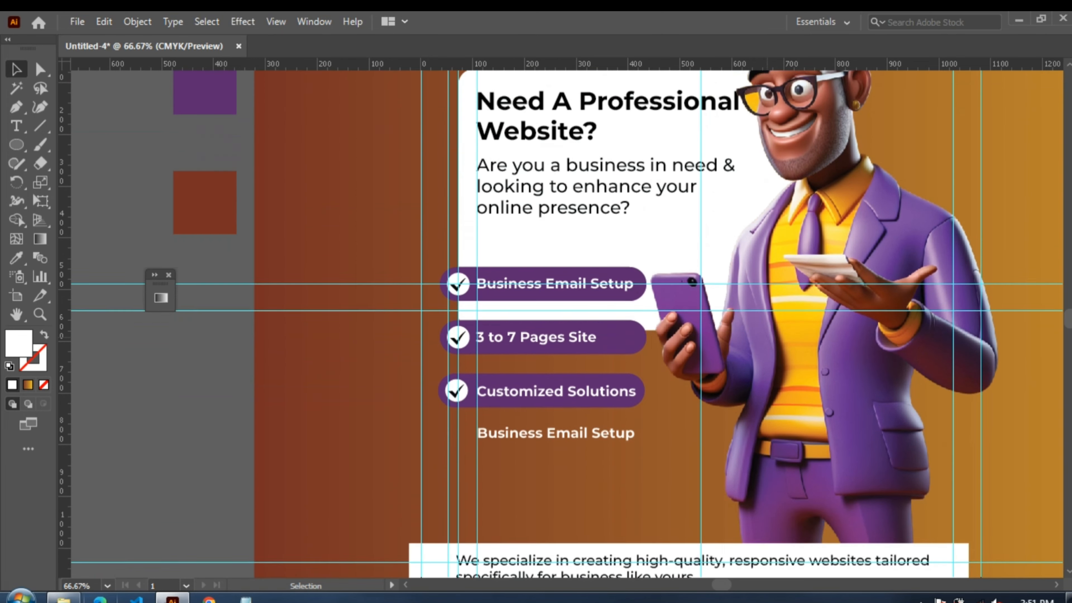
click(558, 382)
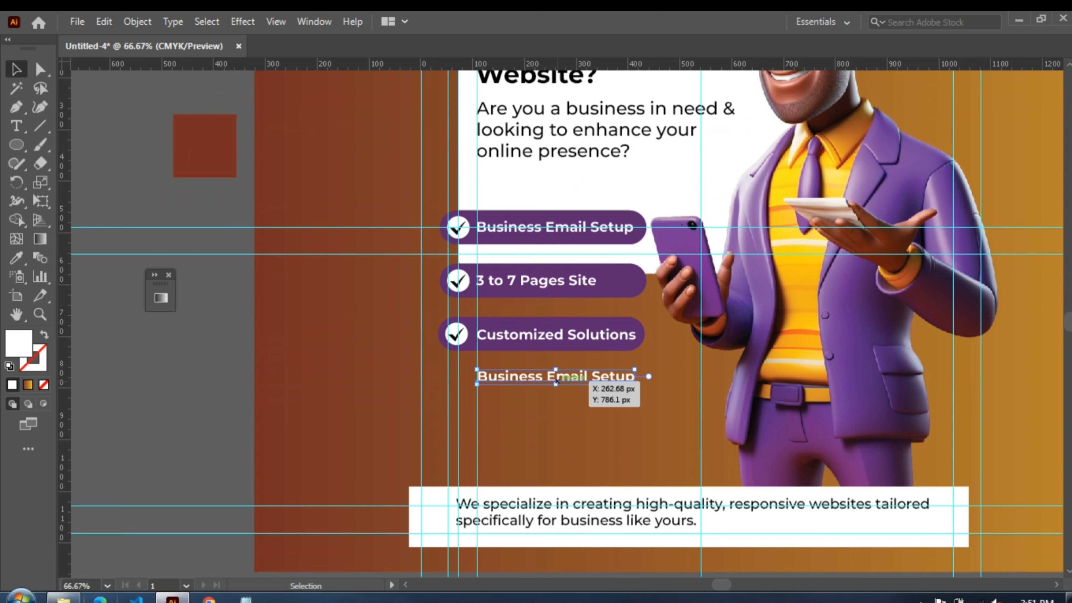
drag(558, 382, 179, 388)
key(Delete)
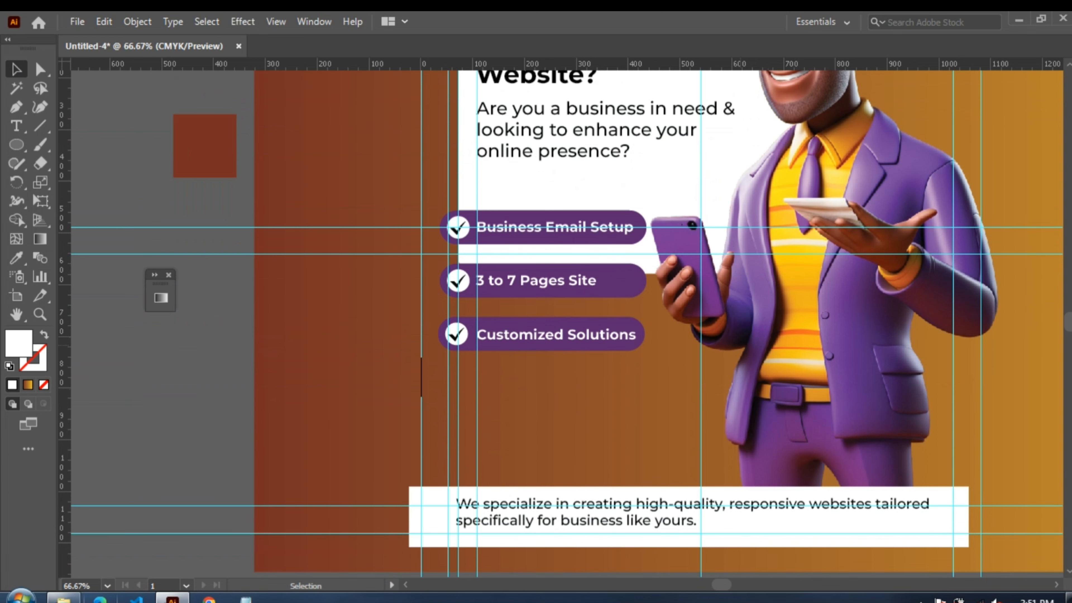
key(ctrl+a)
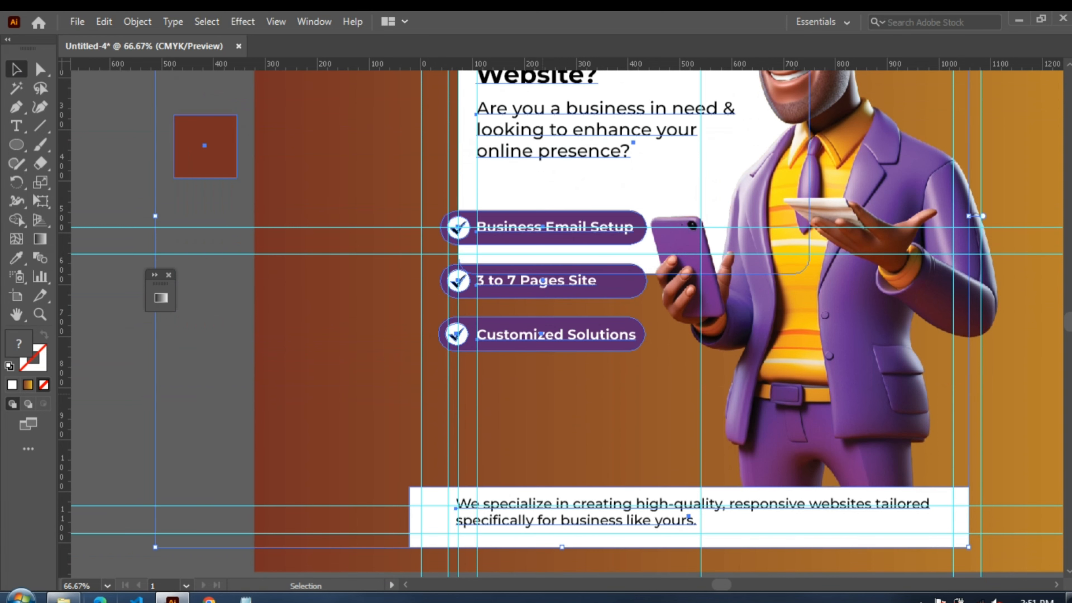
key(ctrl+equal)
key(ctrl+minus)
key(ctrl+minus)
key(ctrl+minus)
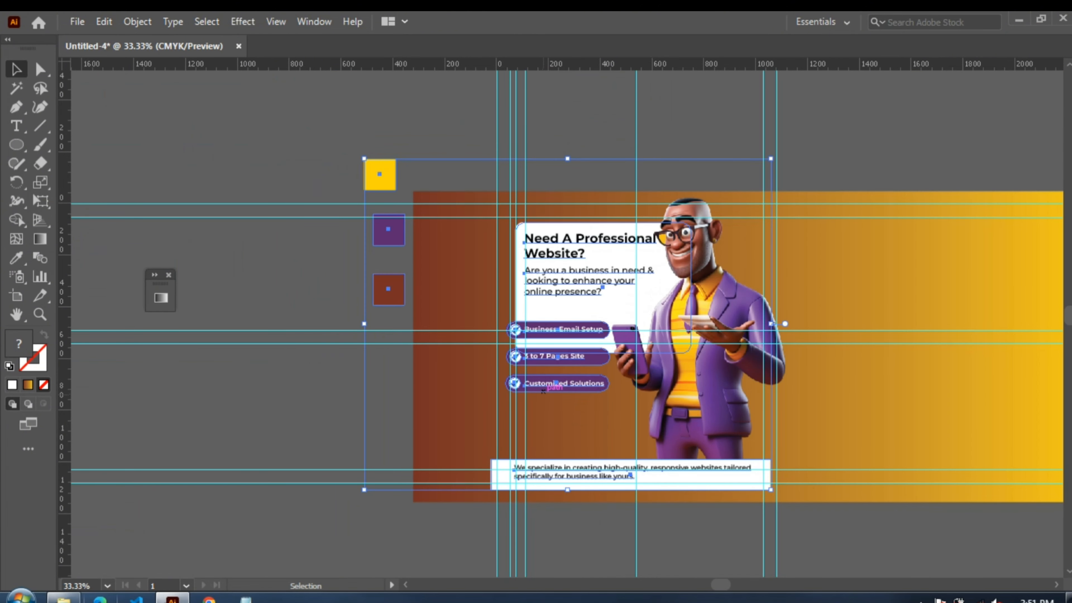
click(630, 423)
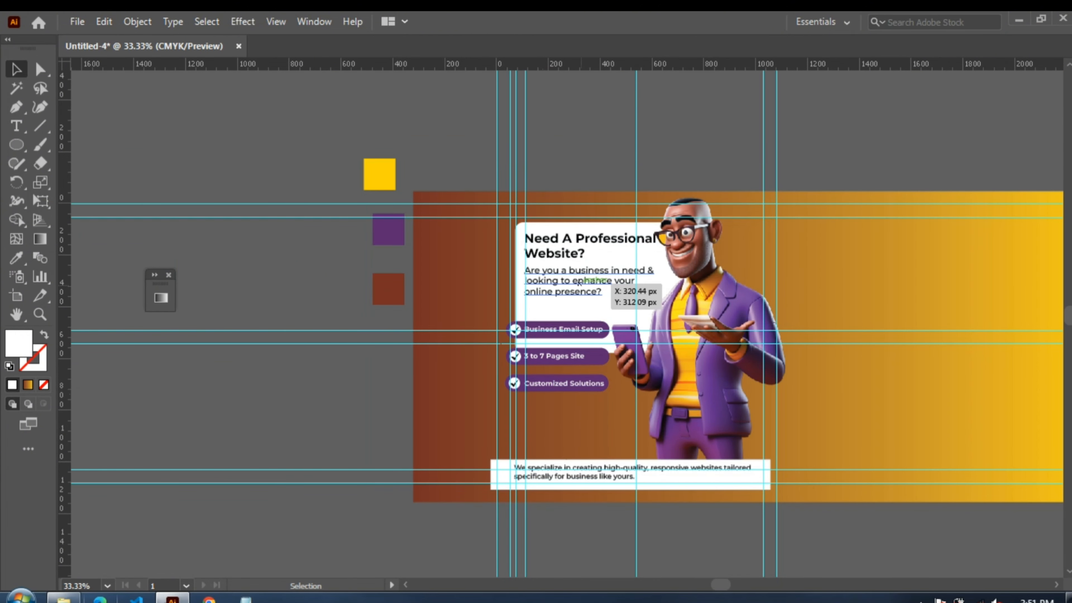
click(608, 283)
shift+click(751, 468)
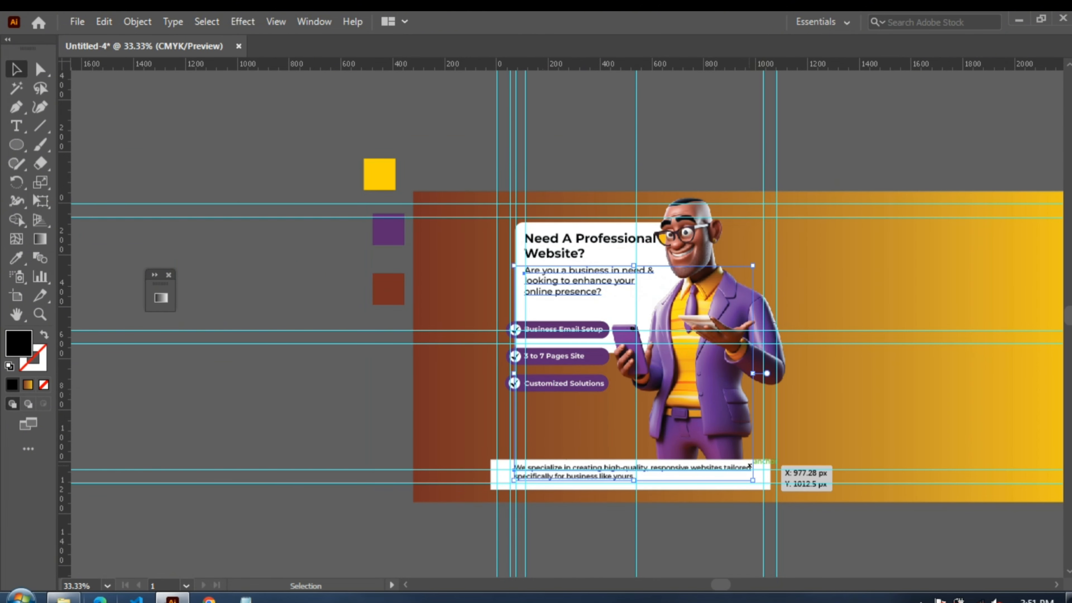
key(ctrl+equal)
scroll(562, 309, up, 2)
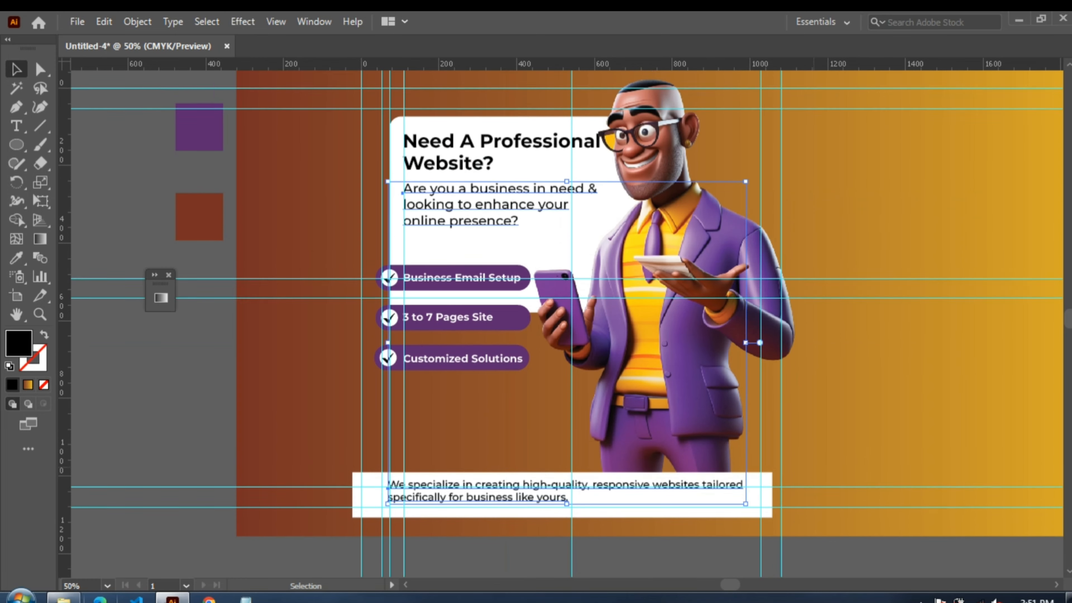
scroll(561, 308, right, 2)
key(v)
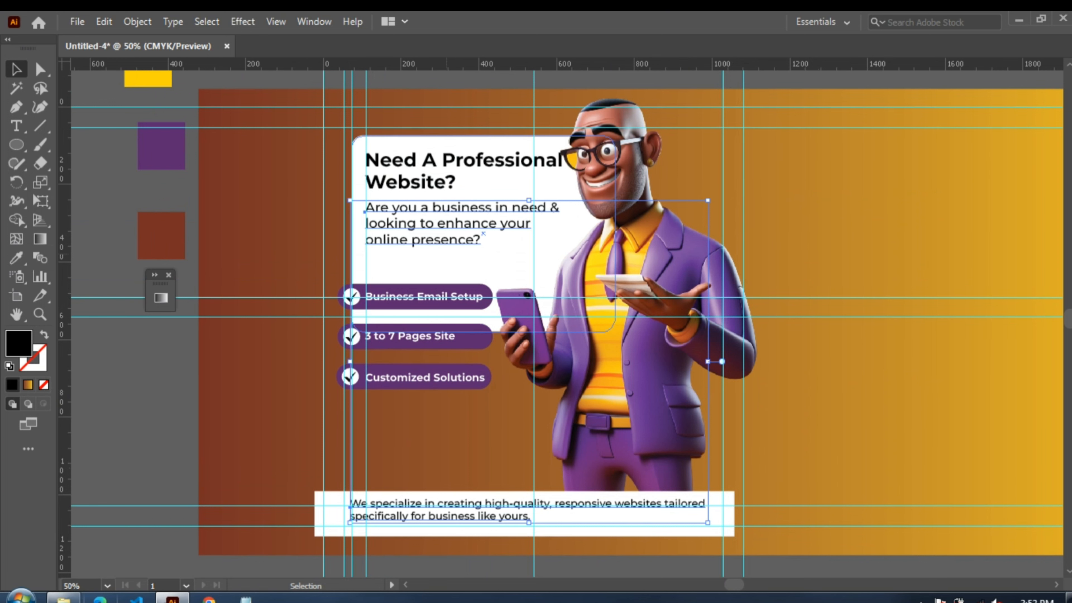
click(308, 270)
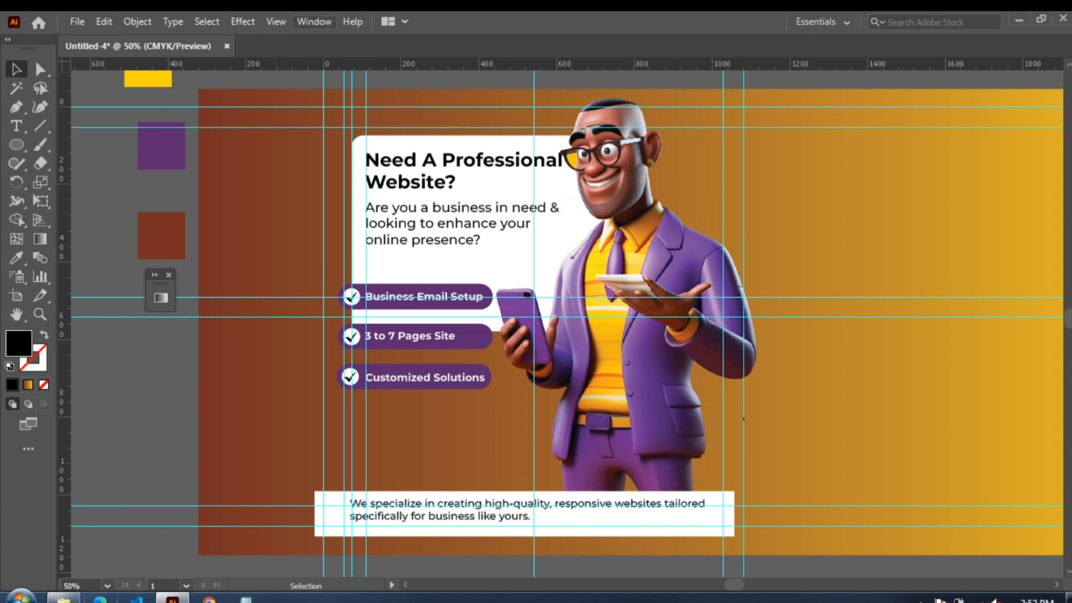
- Unlock the character image in the layer list
click(315, 21)
click(401, 510)
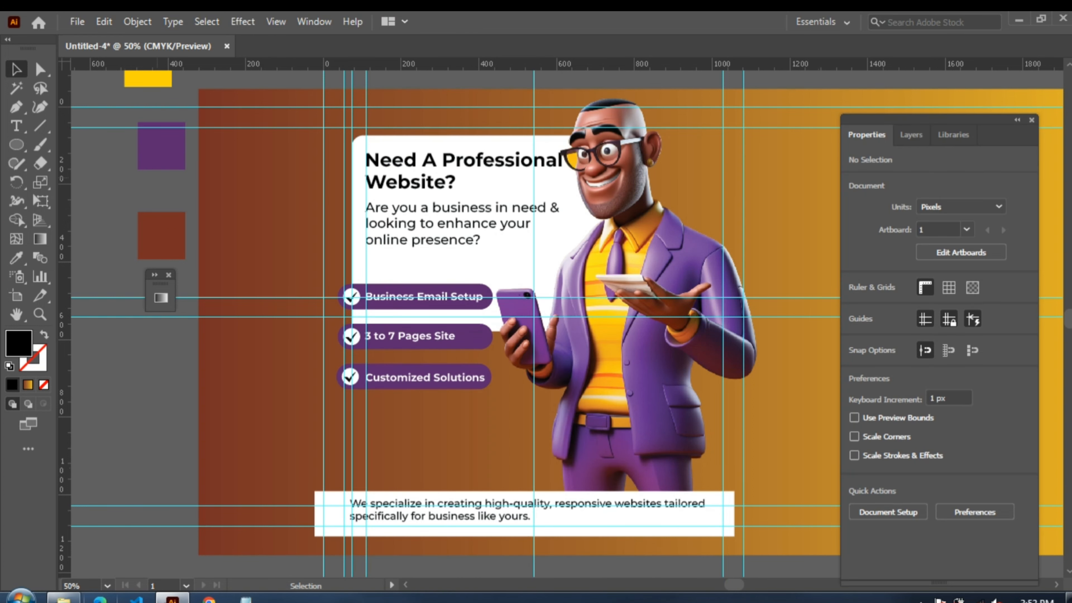
click(911, 134)
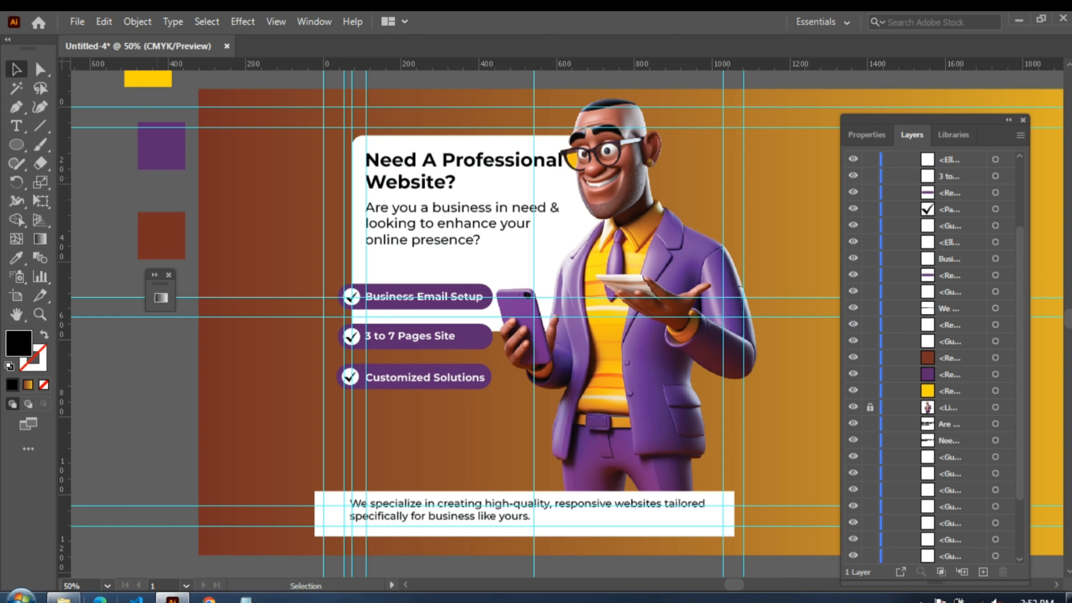
click(870, 407)
scroll(871, 407, down, 2)
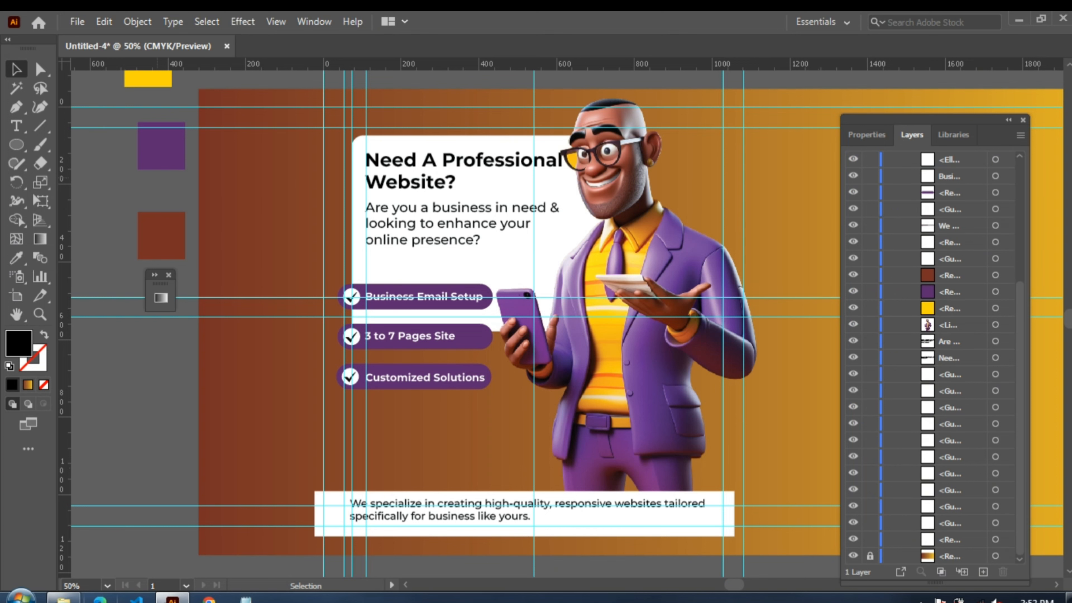
- Move the character image about 50 px to the right, clear of the "Need A Professional Website?" headline
click(656, 262)
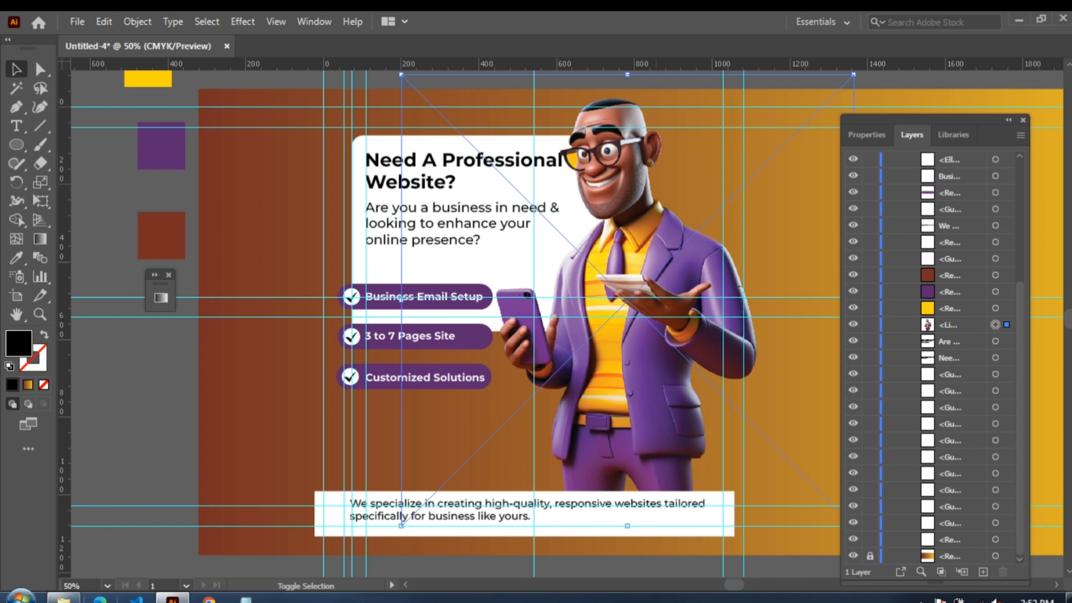
key(shift+Right)
key(shift+Right)
key(shift+Right)
key(shift+Right)
key(shift+Right)
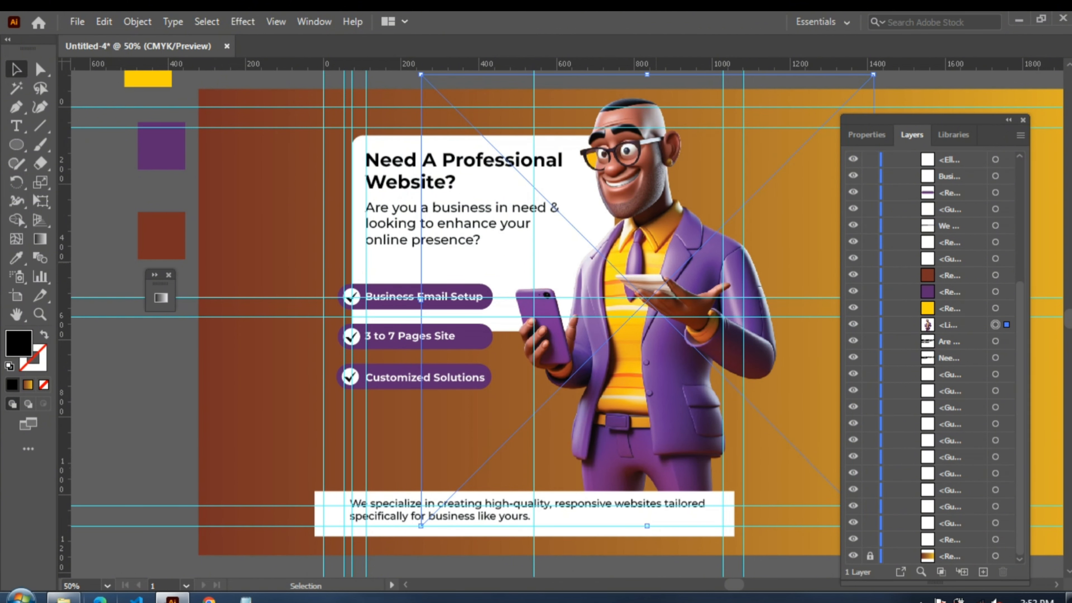
- Nudge the character image 2 px to the right and 30 px down, so its legs extend behind the bottom text strip
key(Right)
key(Right)
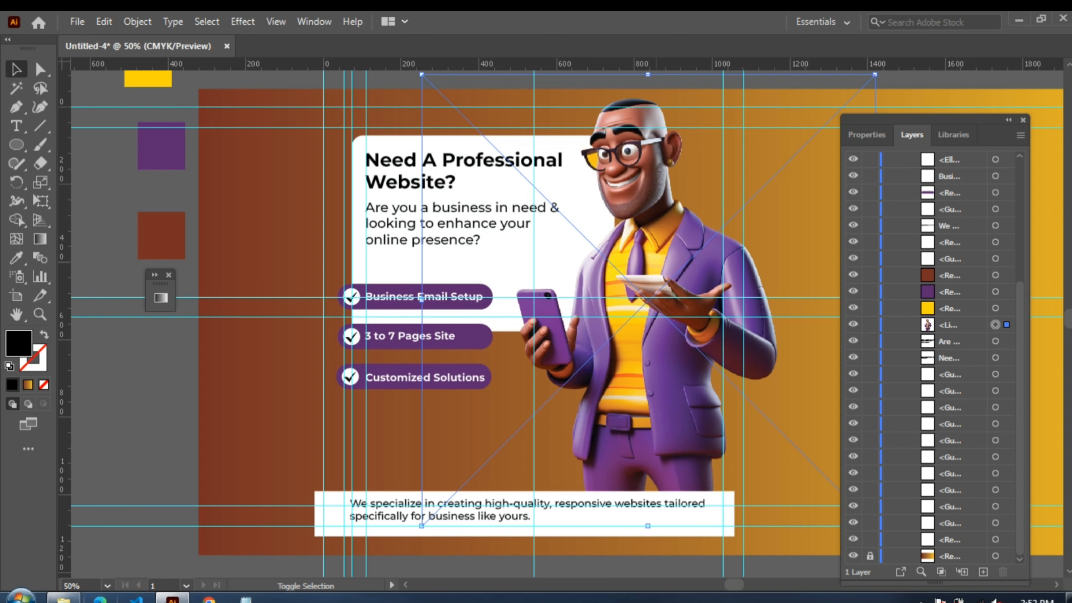
key(shift+Down)
key(shift+Down)
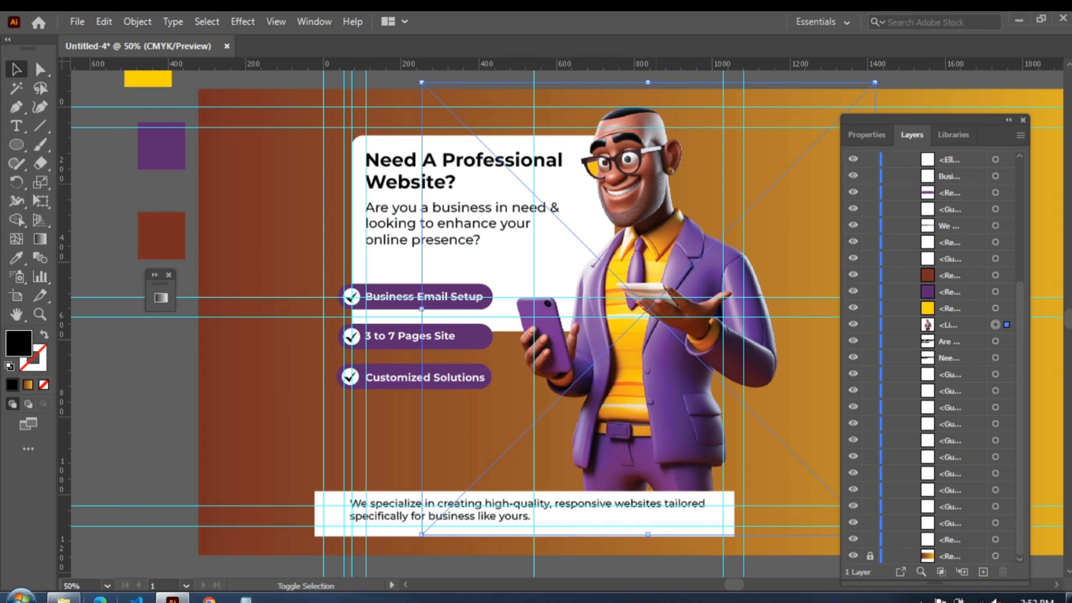
key(shift+Down)
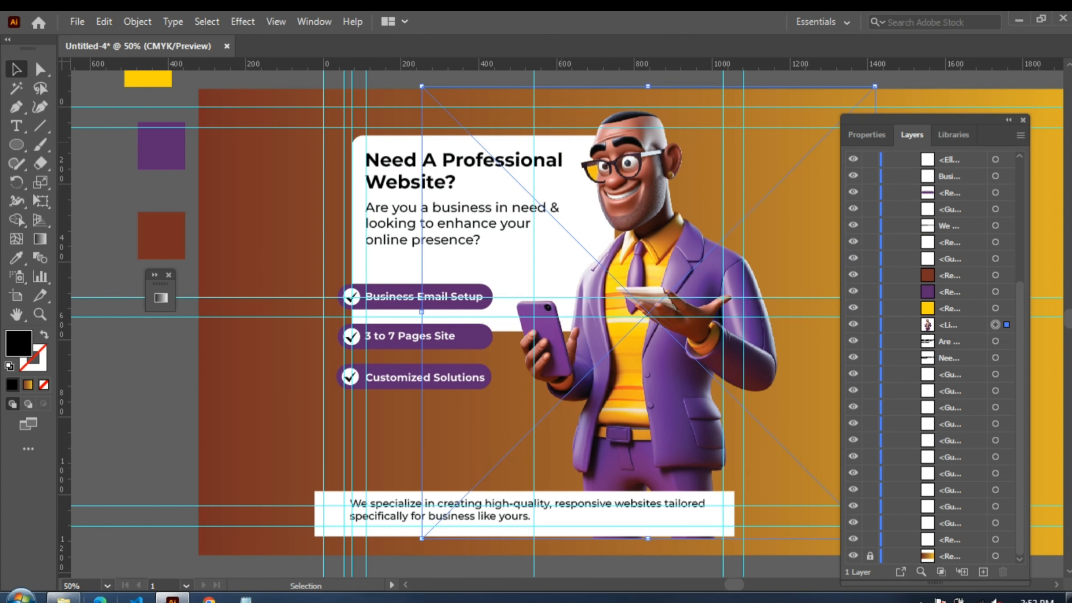
- Set the font size of the "Need A Professional Website?" headline to 55 pt
click(434, 166)
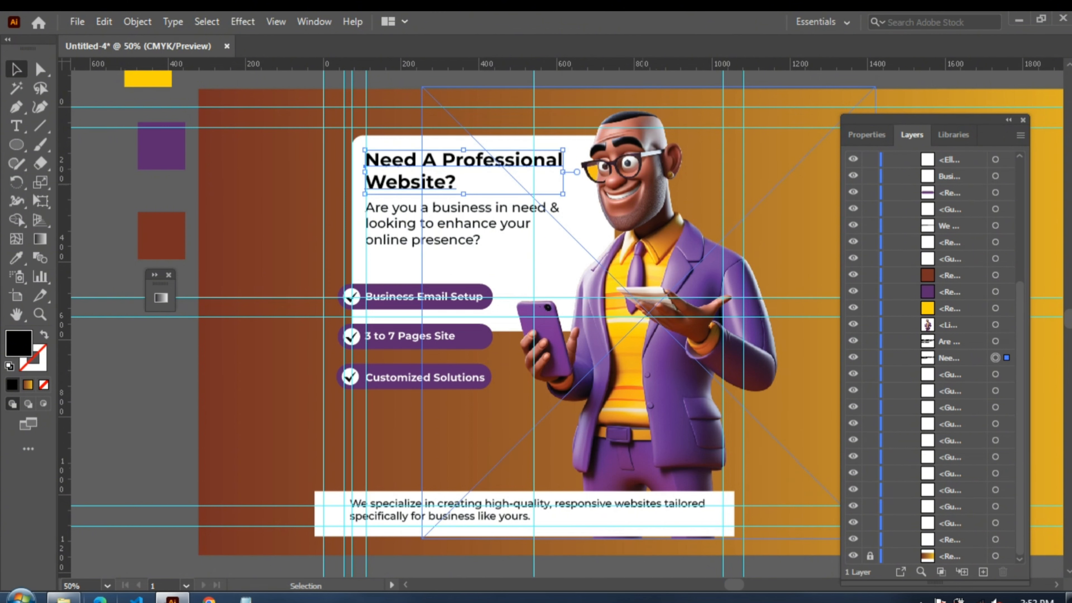
click(867, 135)
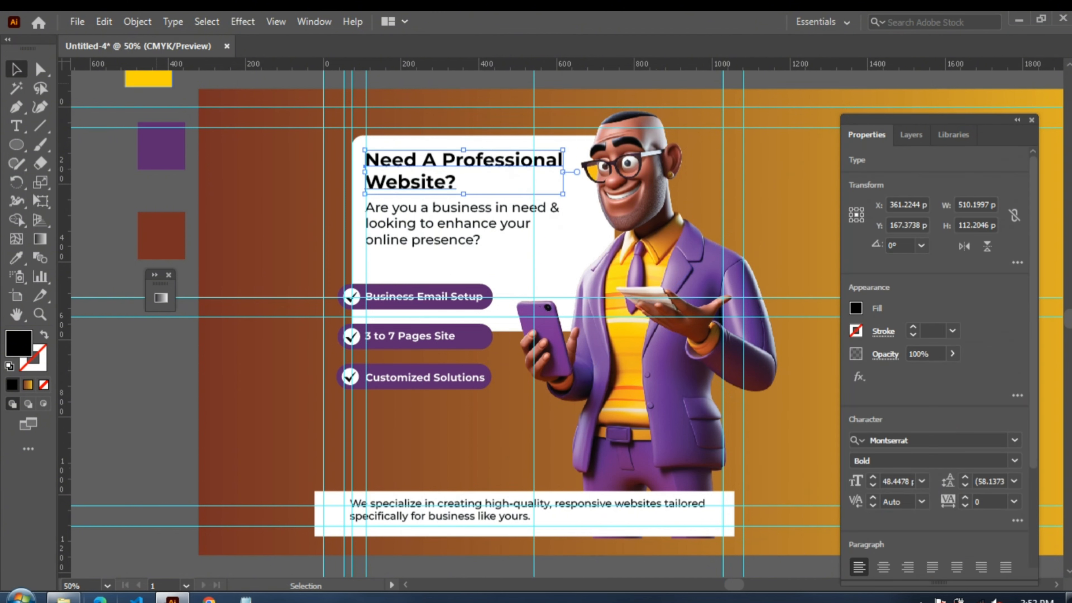
click(873, 477)
click(872, 478)
click(873, 478)
click(873, 478)
click(873, 478)
click(873, 478)
click(873, 478)
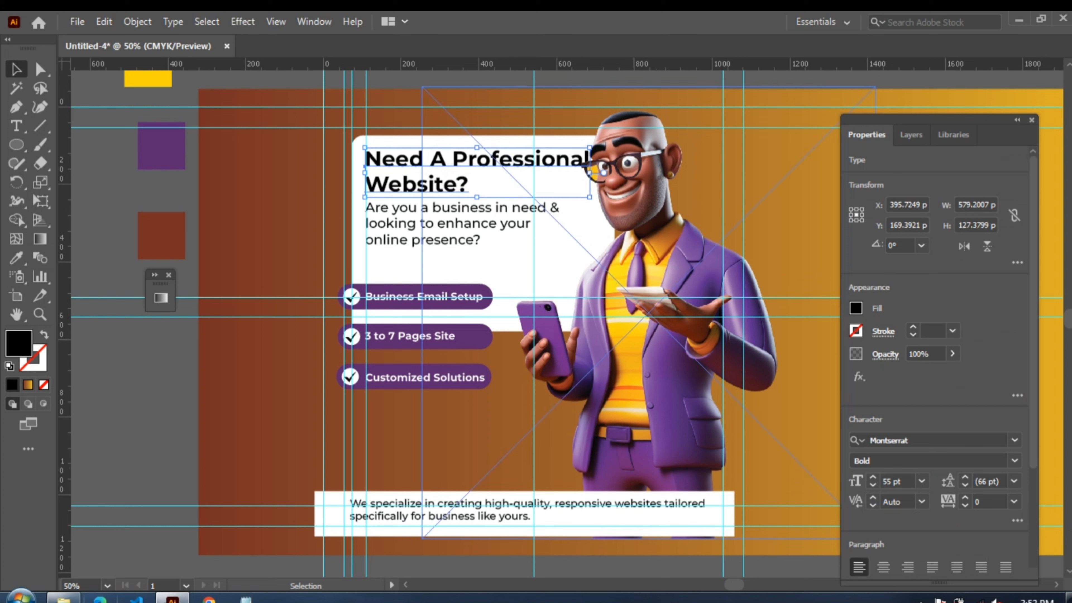
- Move the enlarged headline 30 px down and 10 px to the right within the white panel
key(shift+Down)
key(shift+Down)
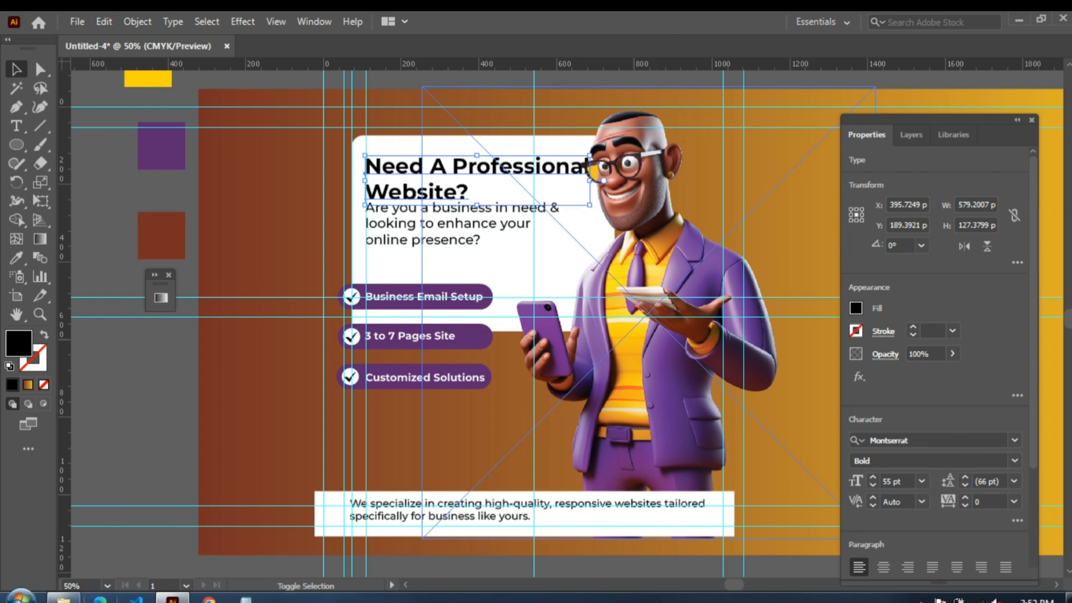
key(shift+Right)
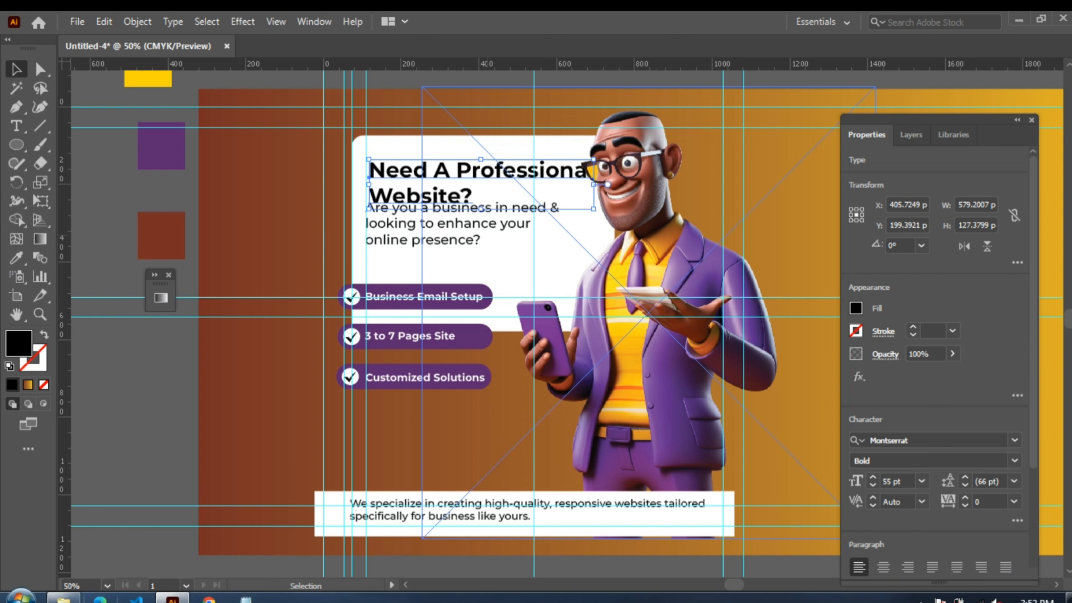
- Move the "Are you a business in need" text below the headline, aligned with its left edge, to about X 368, Y 344 px
click(488, 234)
drag(436, 224, 441, 233)
key(ctrl+equal)
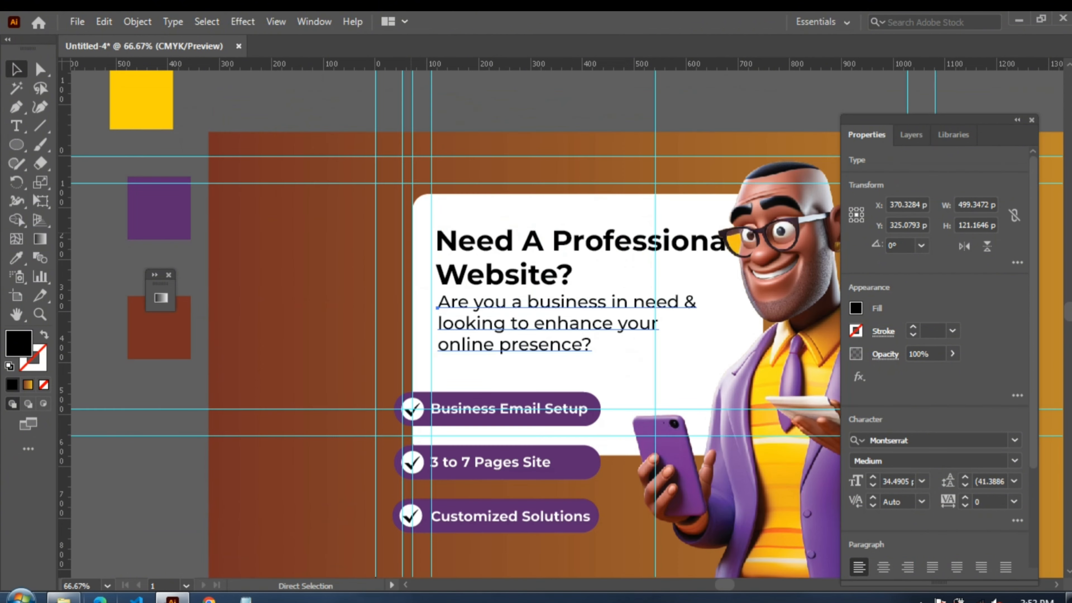
key(ctrl+equal)
key(Down)
key(Down)
key(Down)
key(Down)
key(Down)
key(Down)
key(Down)
key(Down)
key(Down)
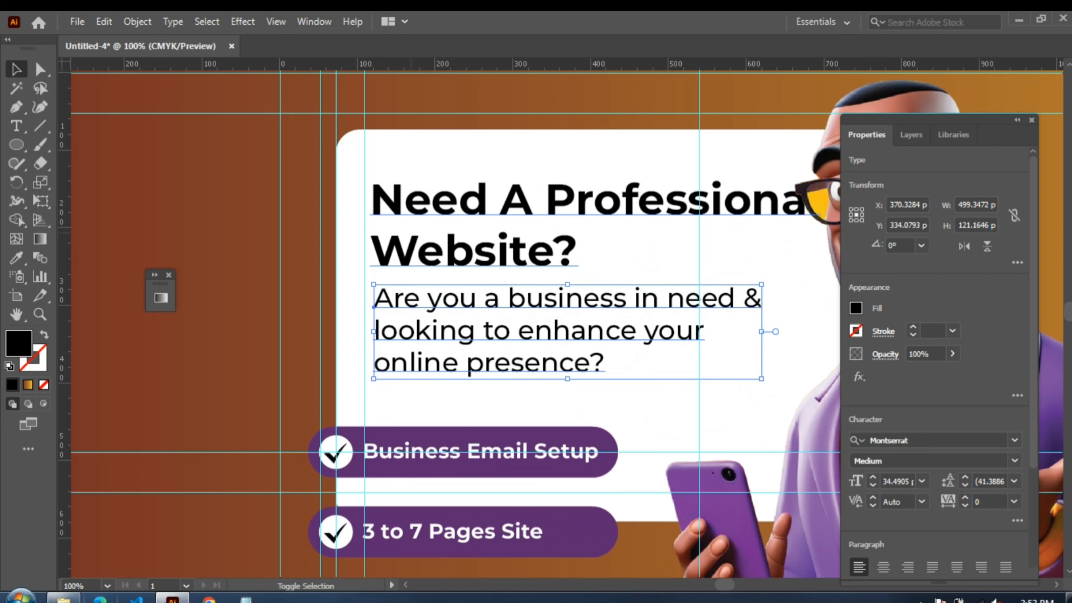
key(shift+Down)
key(Left)
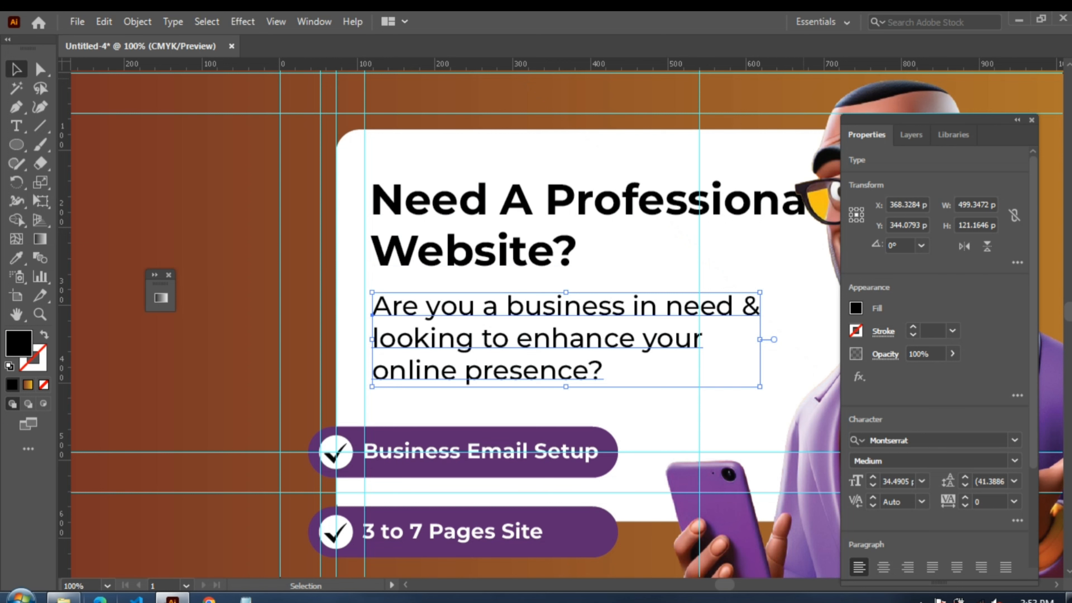
- Set the font size of the "Are you a business in need" text to 39 pt and collapse the properties panel
click(873, 478)
click(873, 477)
click(873, 478)
click(873, 478)
click(873, 478)
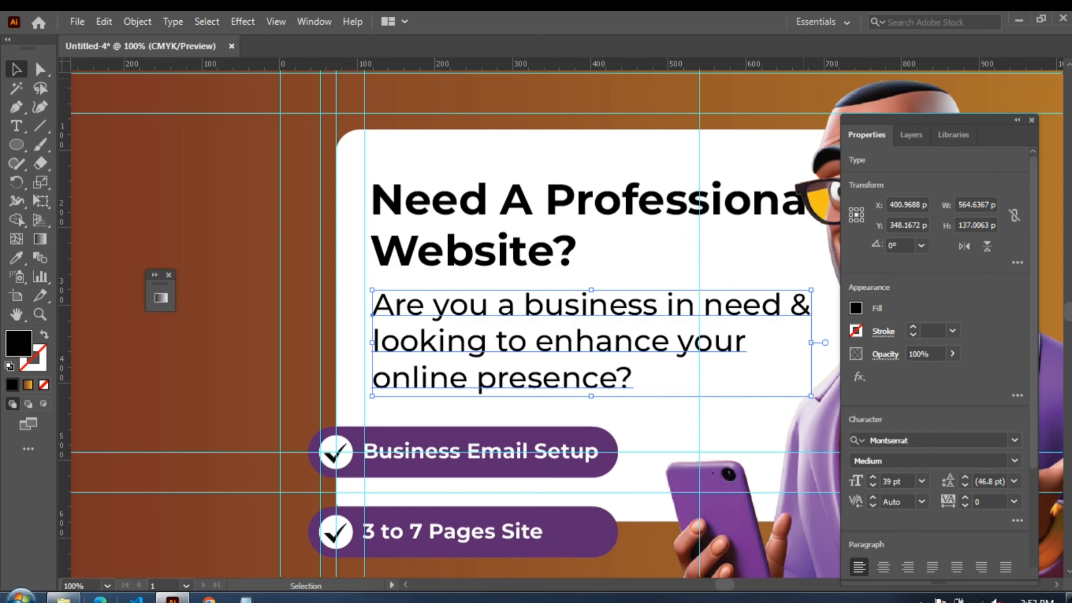
click(1018, 120)
- Enlarge the white panel behind the headline to about 820 by 600 px, extending it down to the third purple bar and behind the character
scroll(764, 338, down, 2)
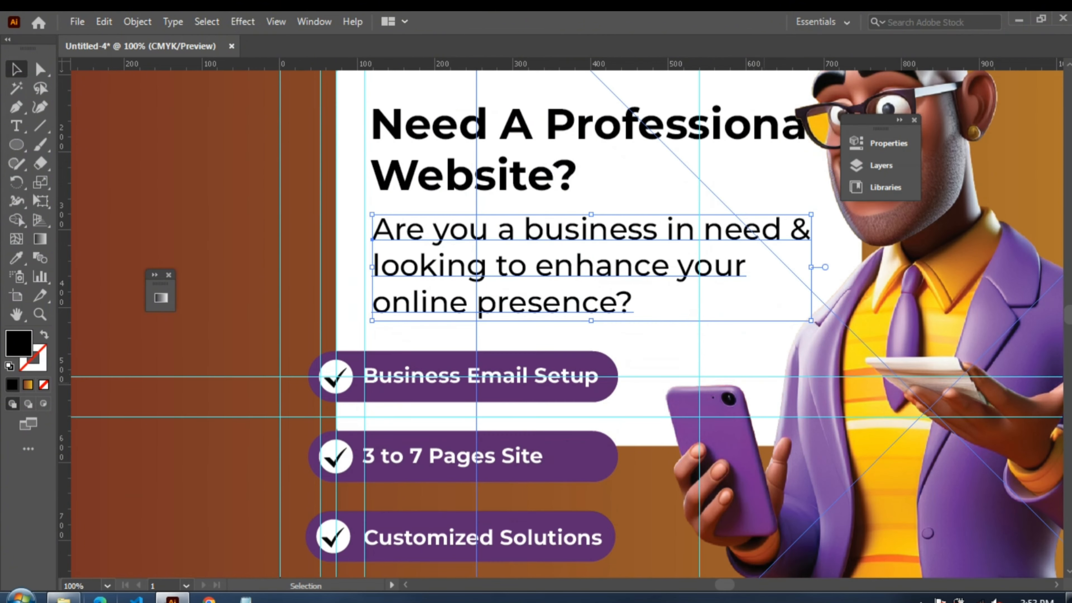
key(ctrl+minus)
key(ctrl+minus)
key(ctrl+plus)
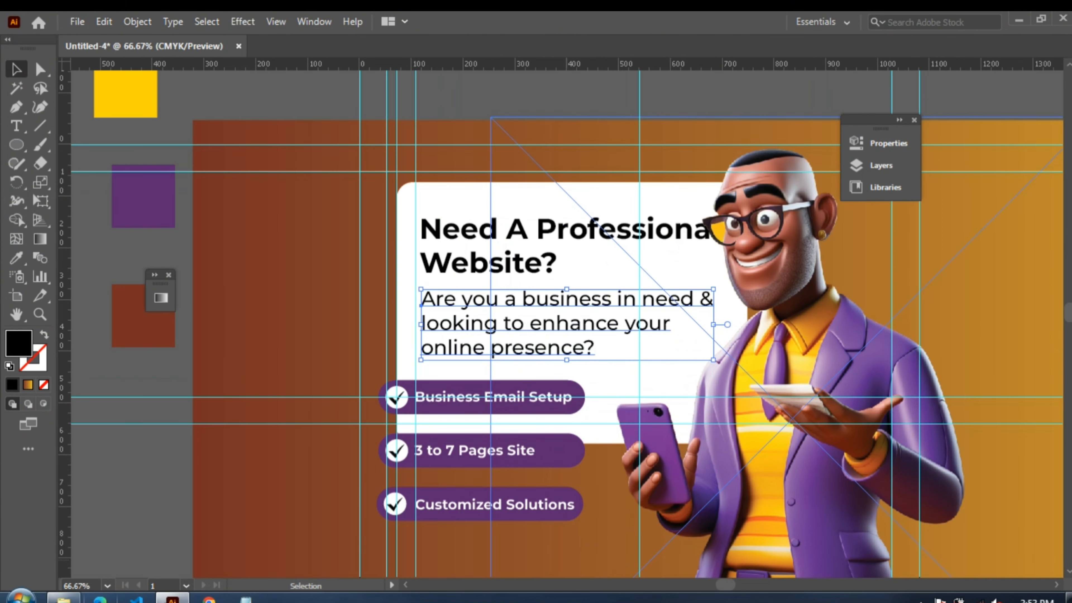
click(608, 437)
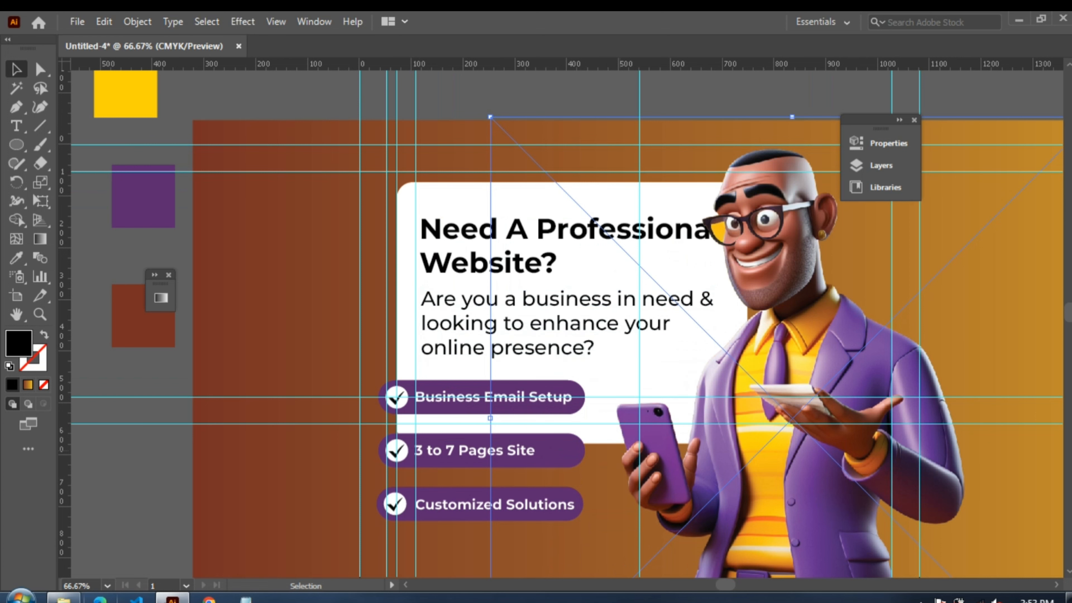
click(404, 298)
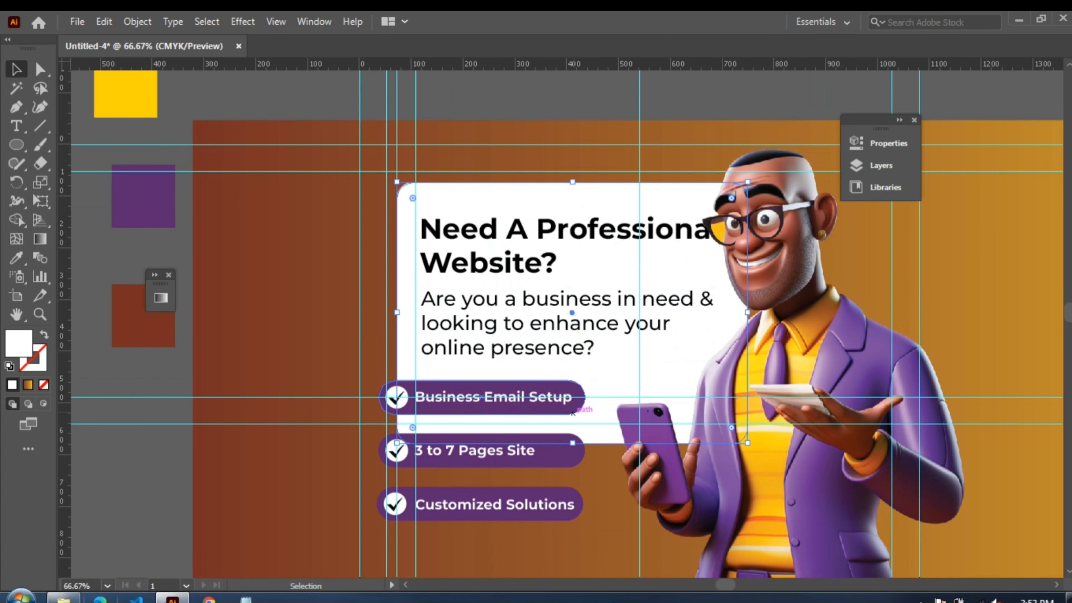
drag(573, 442, 584, 477)
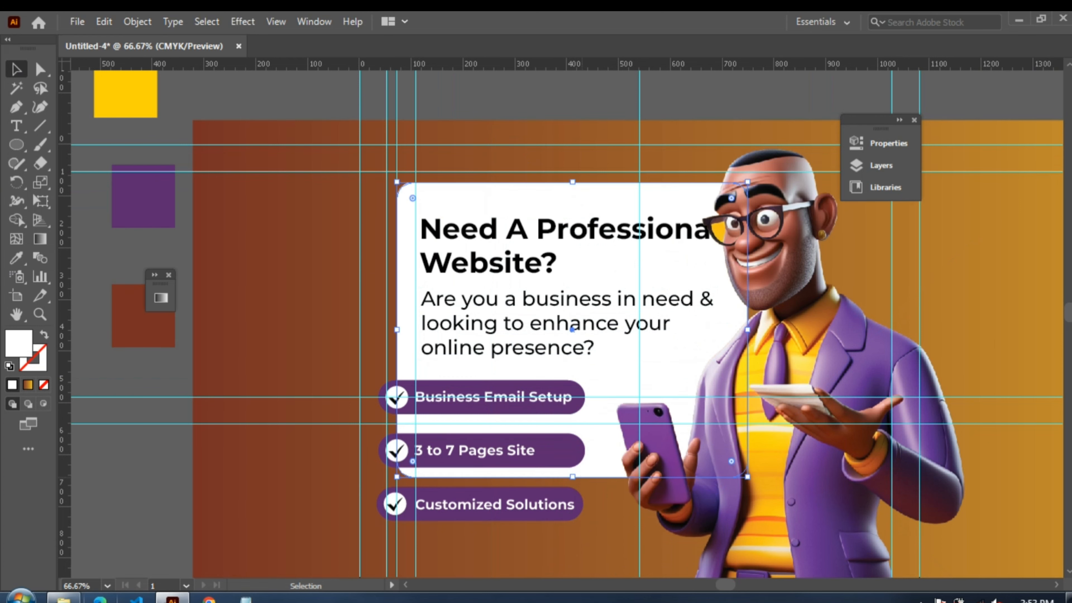
key(ctrl+minus)
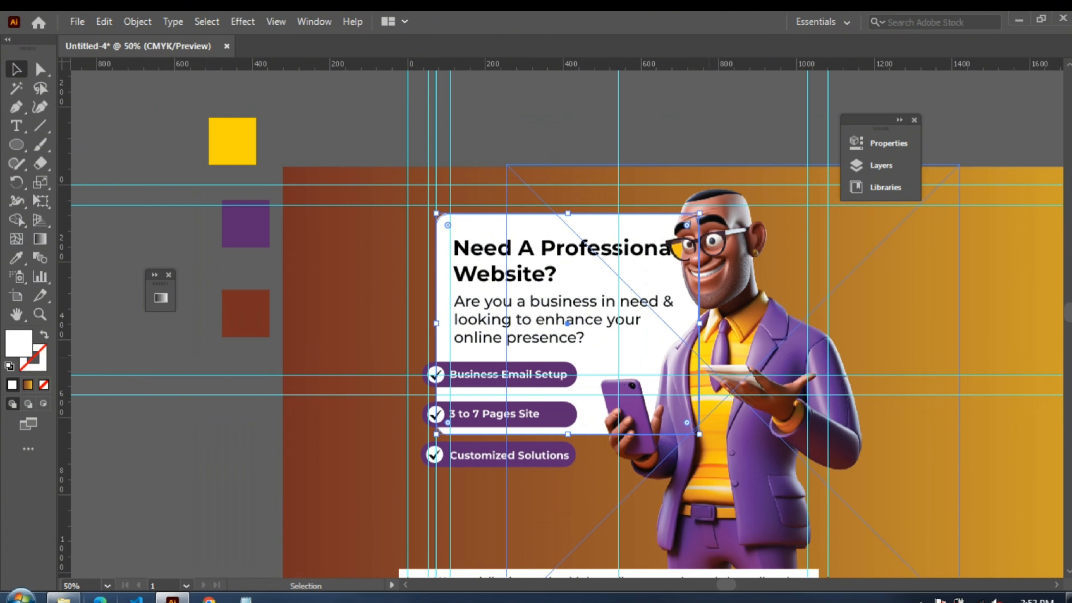
drag(699, 323, 744, 332)
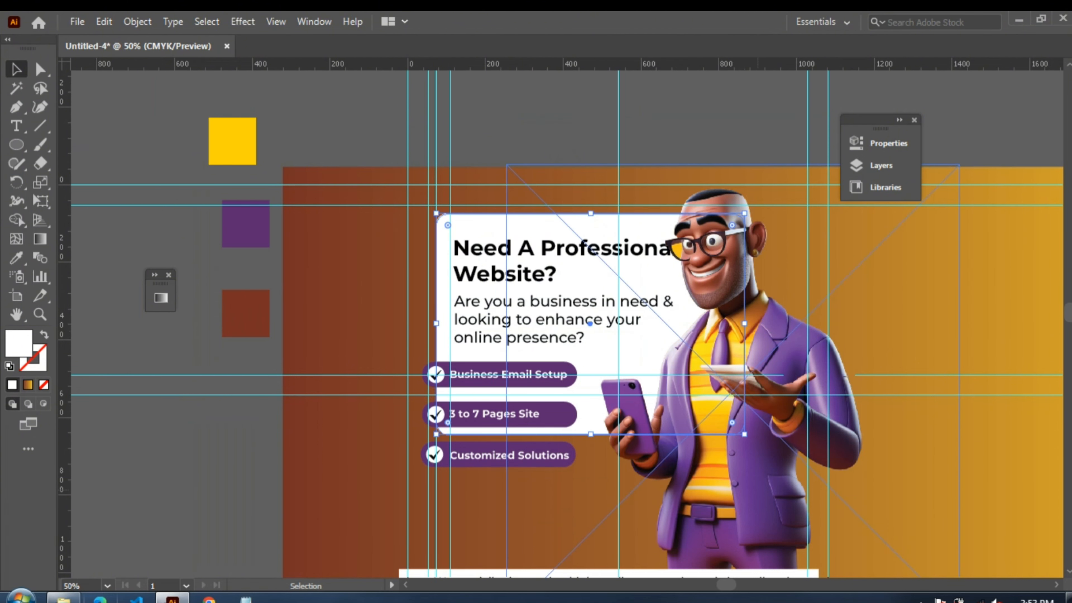
drag(745, 434, 755, 447)
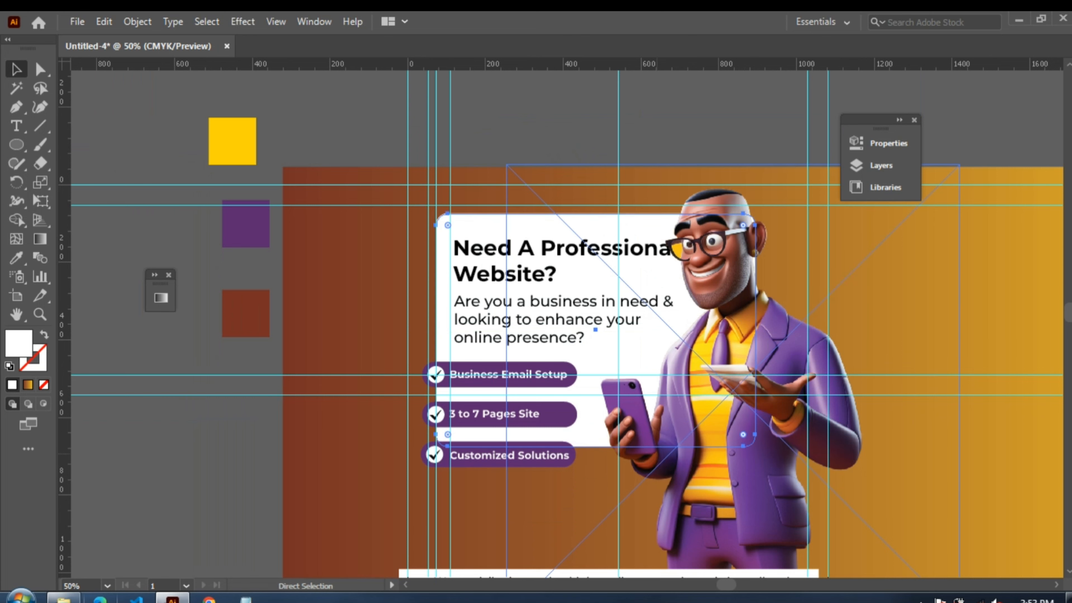
- Examine the enlarged white panel against the purple service bars, the character and the bottom text strip
key(ctrl+equal)
key(v)
scroll(562, 326, down, 3)
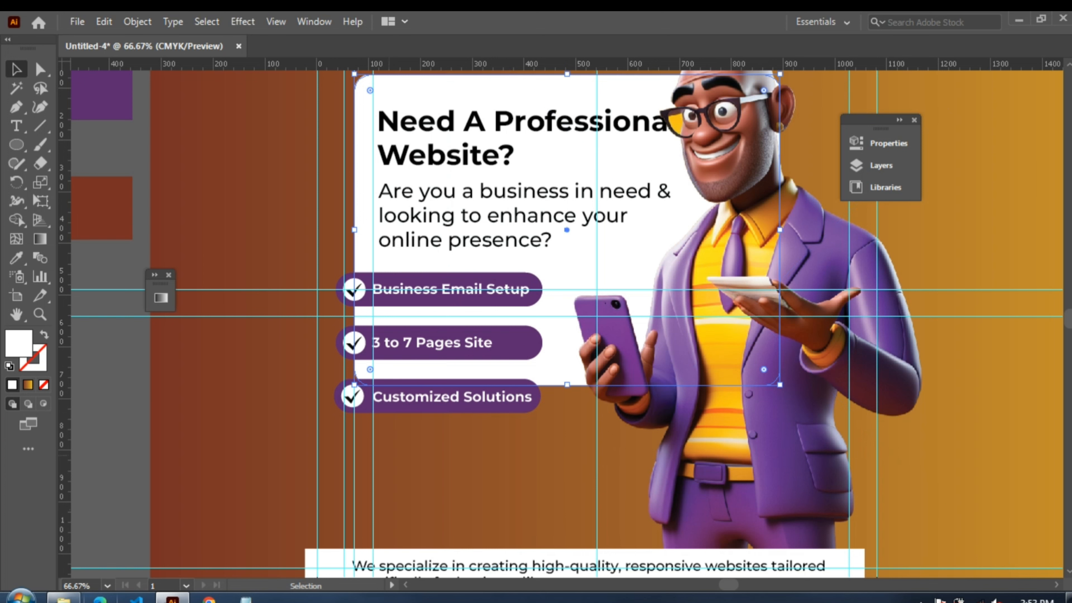
click(153, 426)
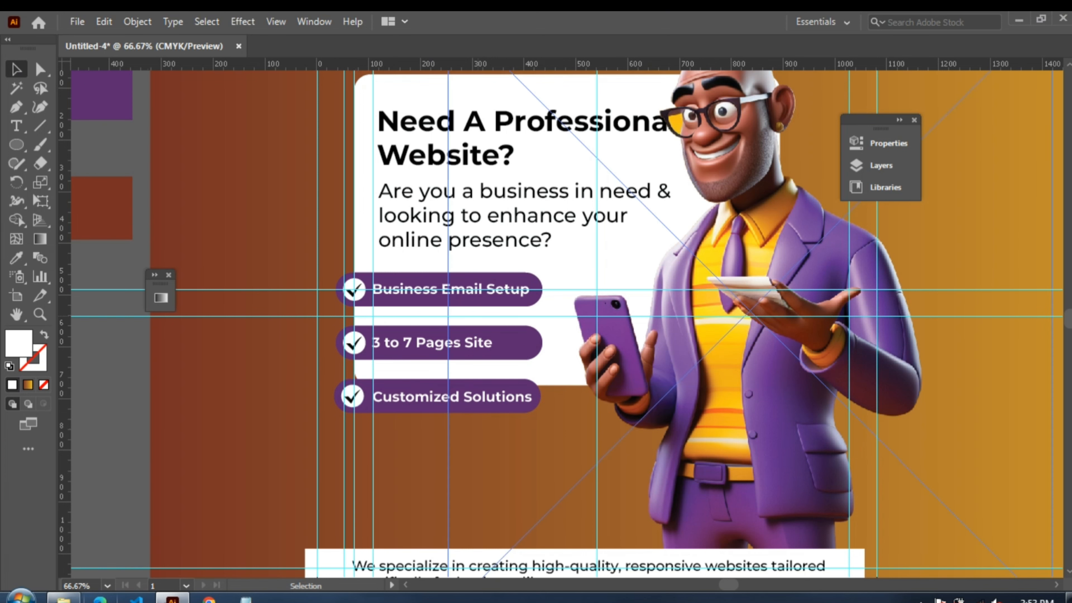
click(364, 204)
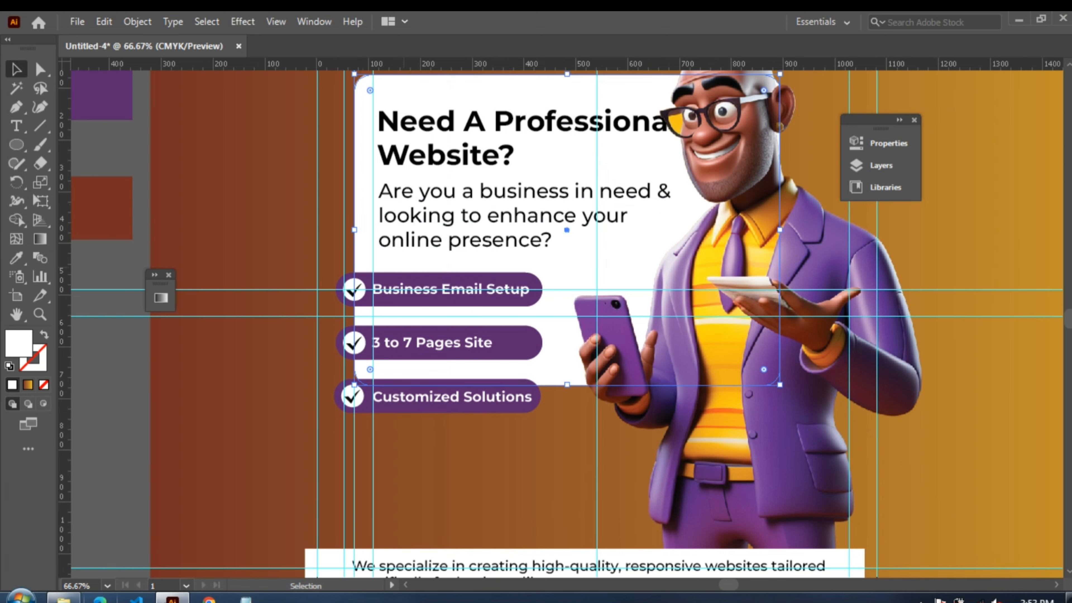
scroll(468, 310, up, 4)
scroll(468, 310, down, 8)
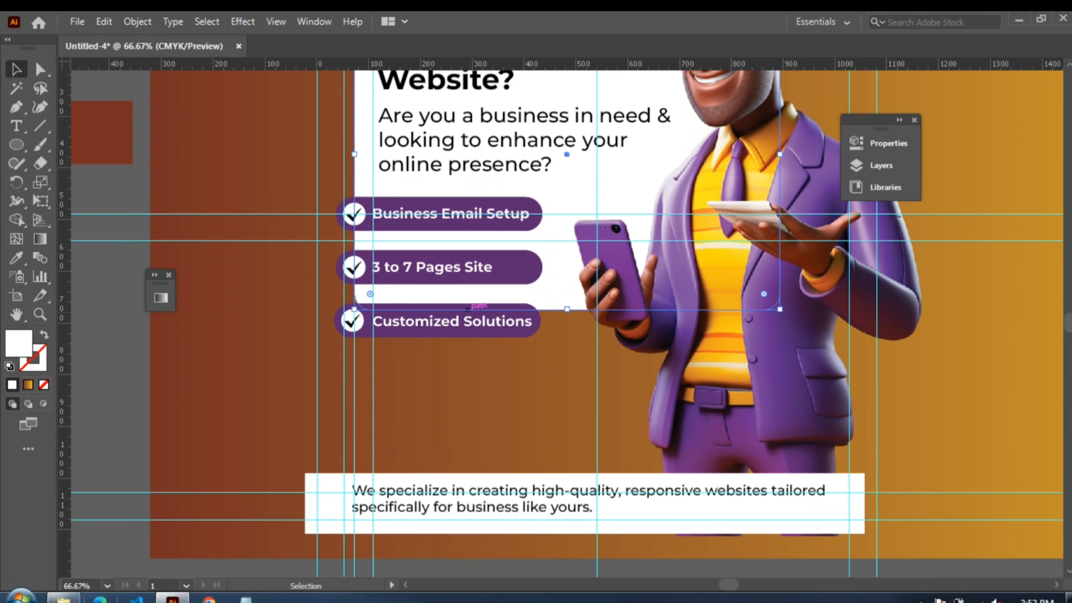
scroll(468, 310, up, 4)
scroll(468, 310, up, 3)
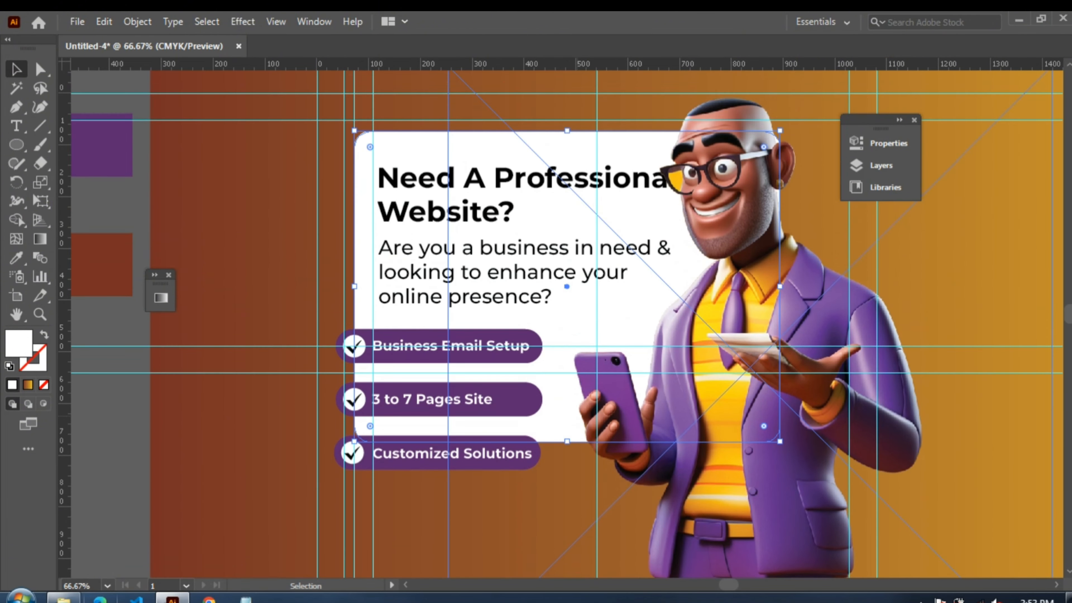
scroll(468, 310, up, 1)
- Recolor the "Need A Professional Website?" headline with the reddish-brown swatch beside the artboard using the Eyedropper
click(435, 195)
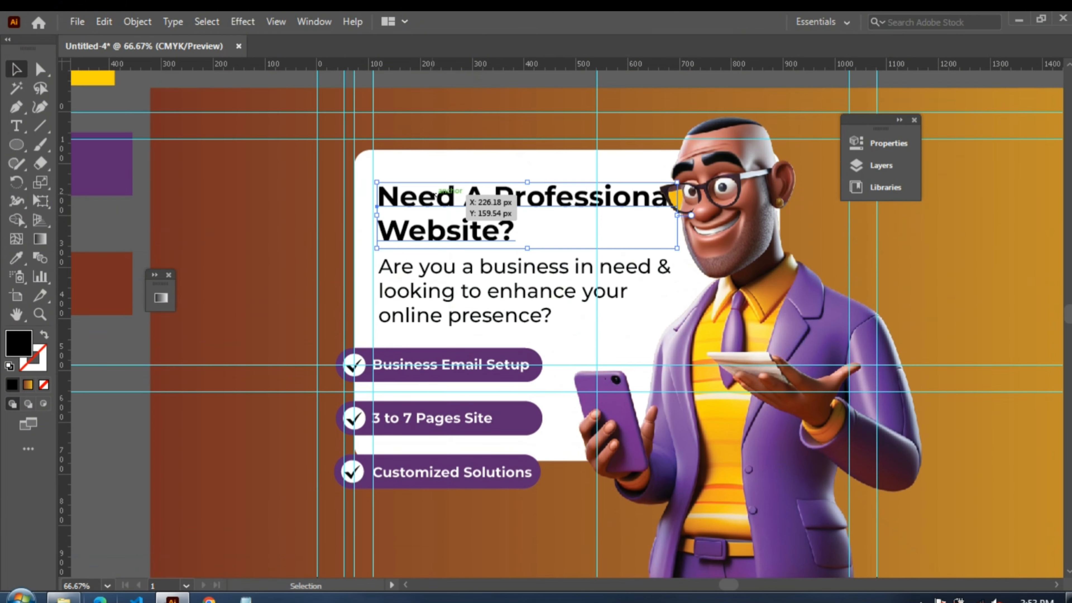
click(16, 257)
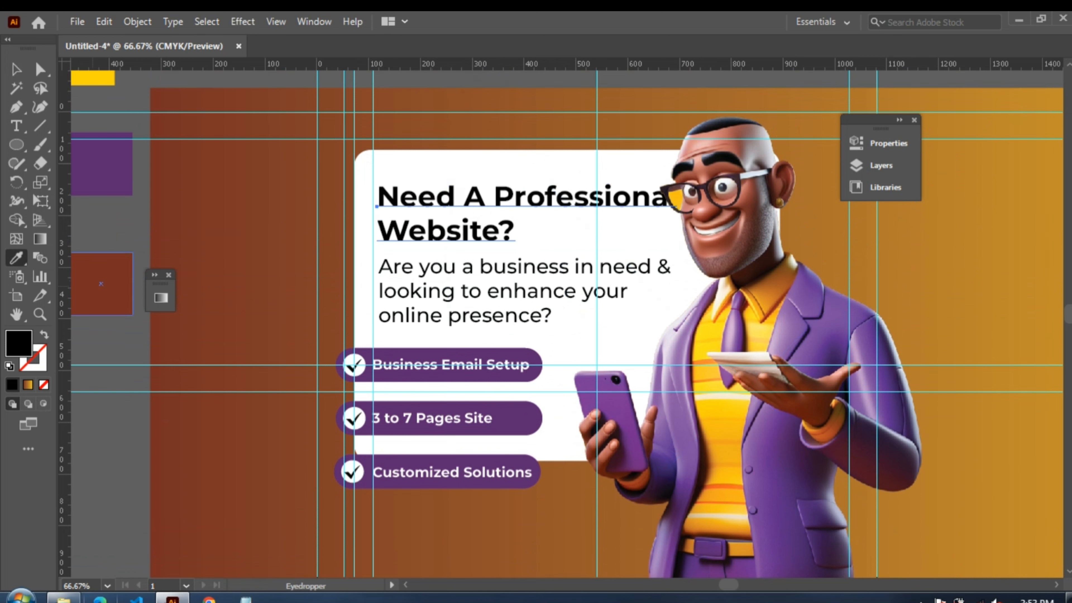
click(101, 284)
click(16, 69)
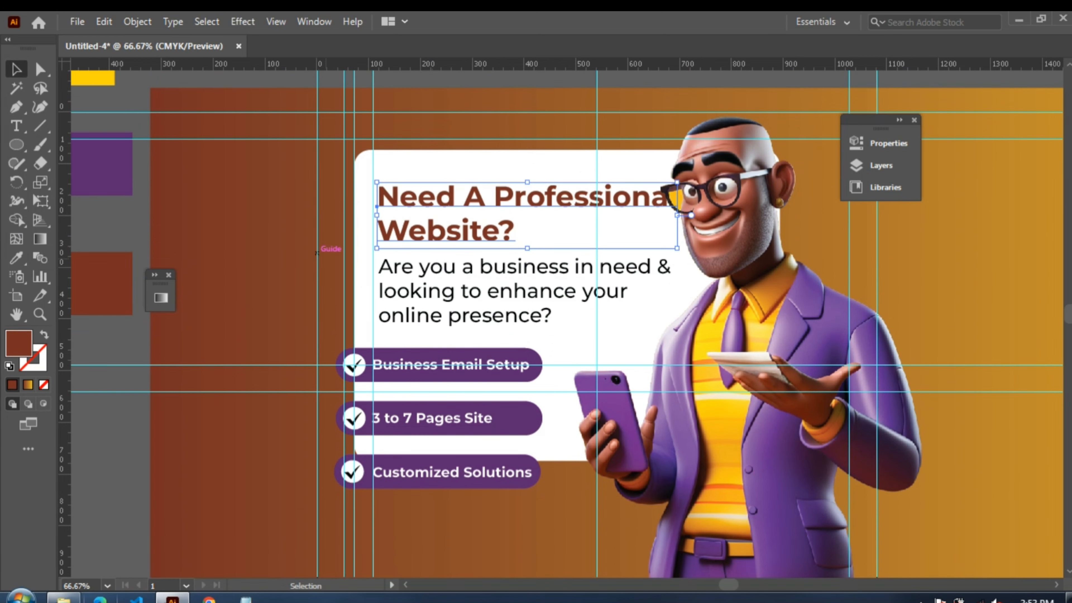
- Clear all guides from the document and close the collapsed Properties, Layers and Libraries panel group
click(447, 296)
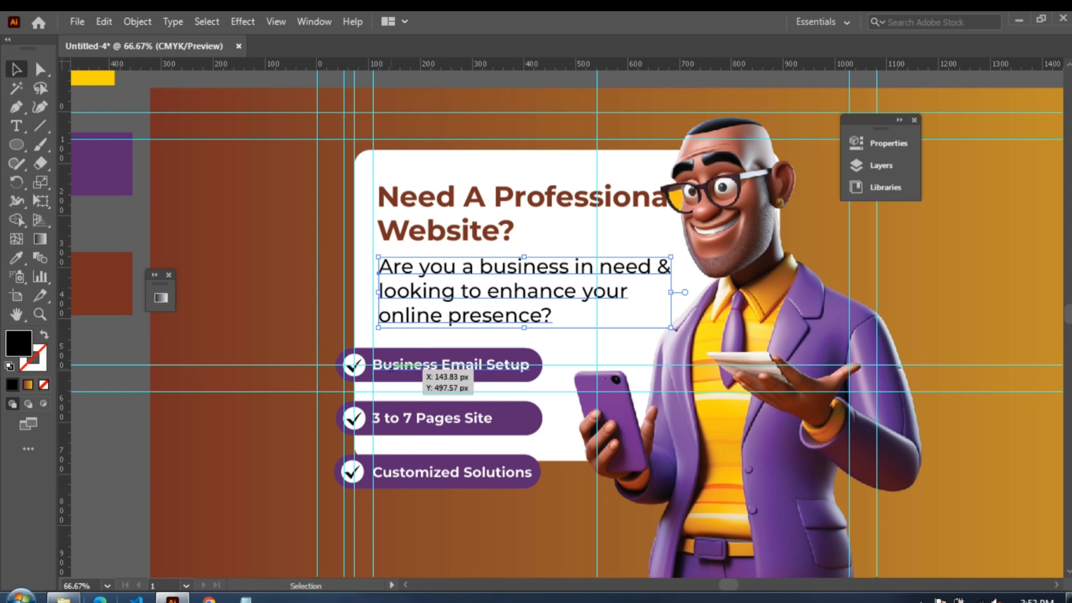
click(364, 185)
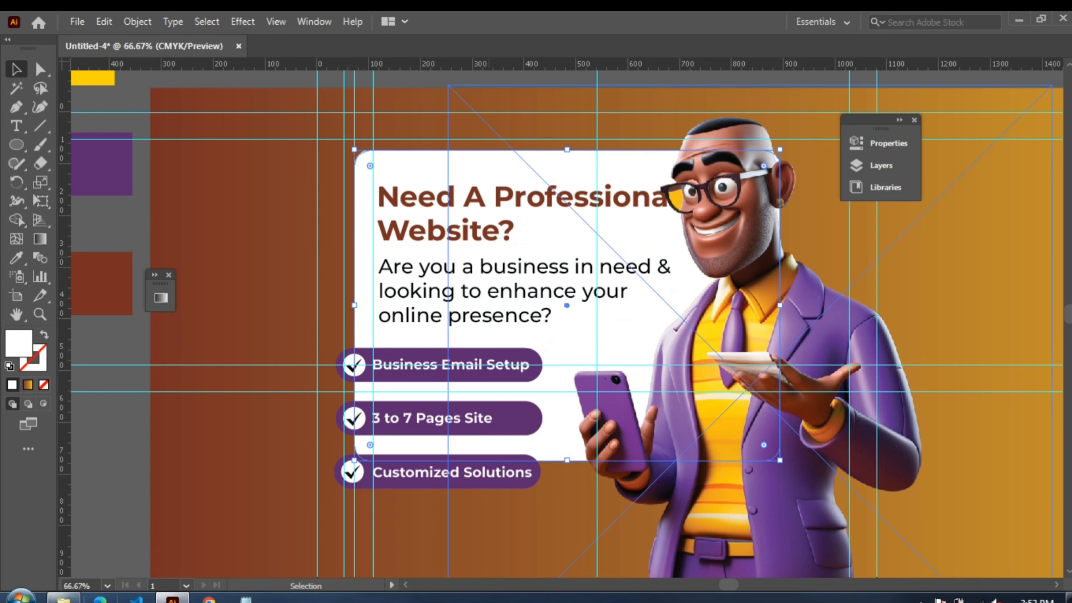
click(314, 21)
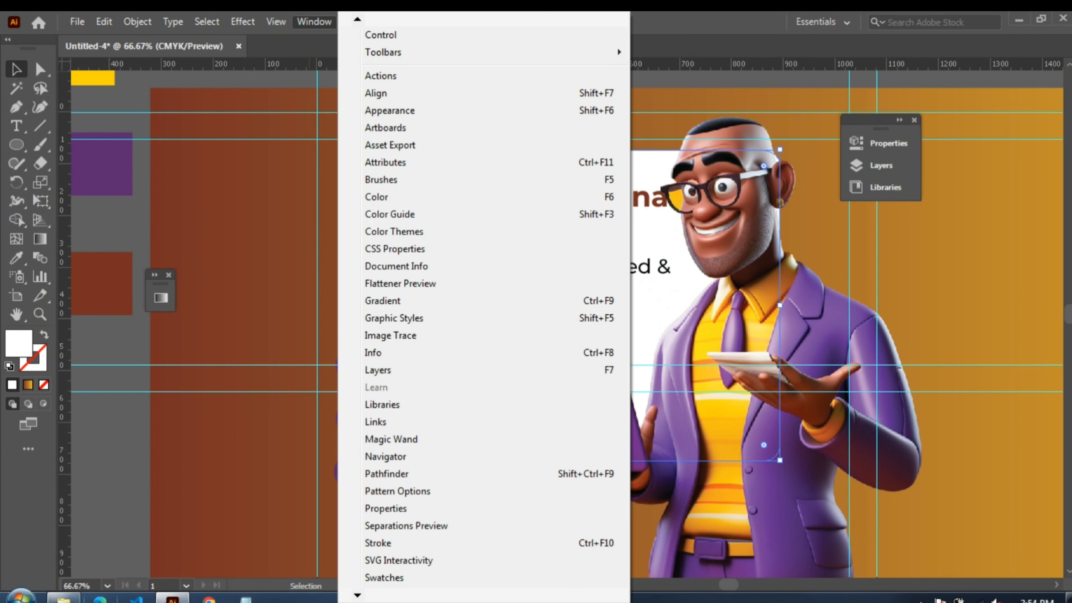
mouse_move(276, 21)
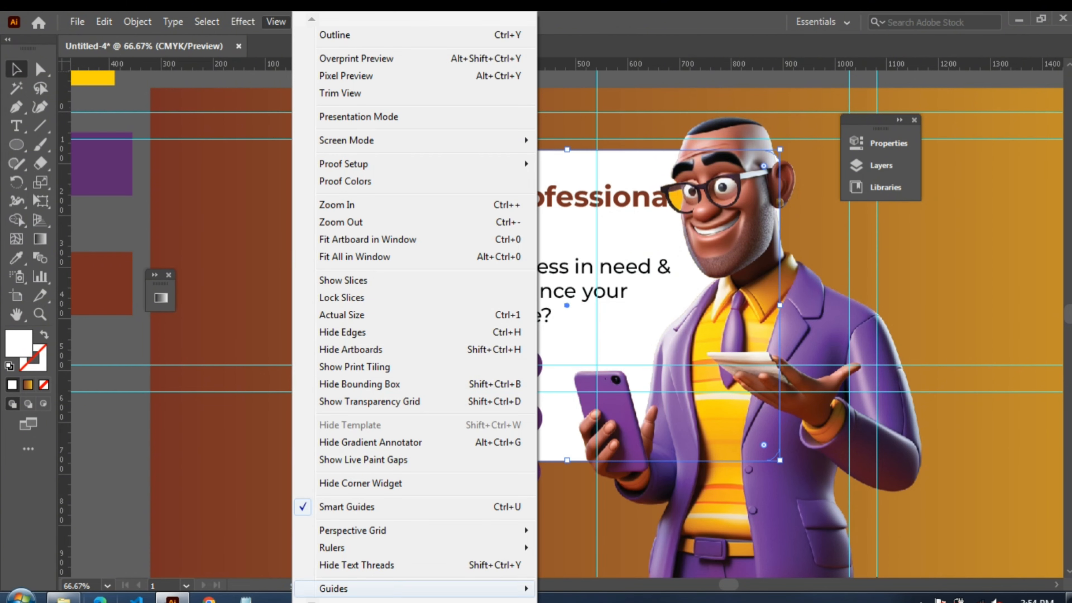
mouse_move(333, 588)
click(568, 587)
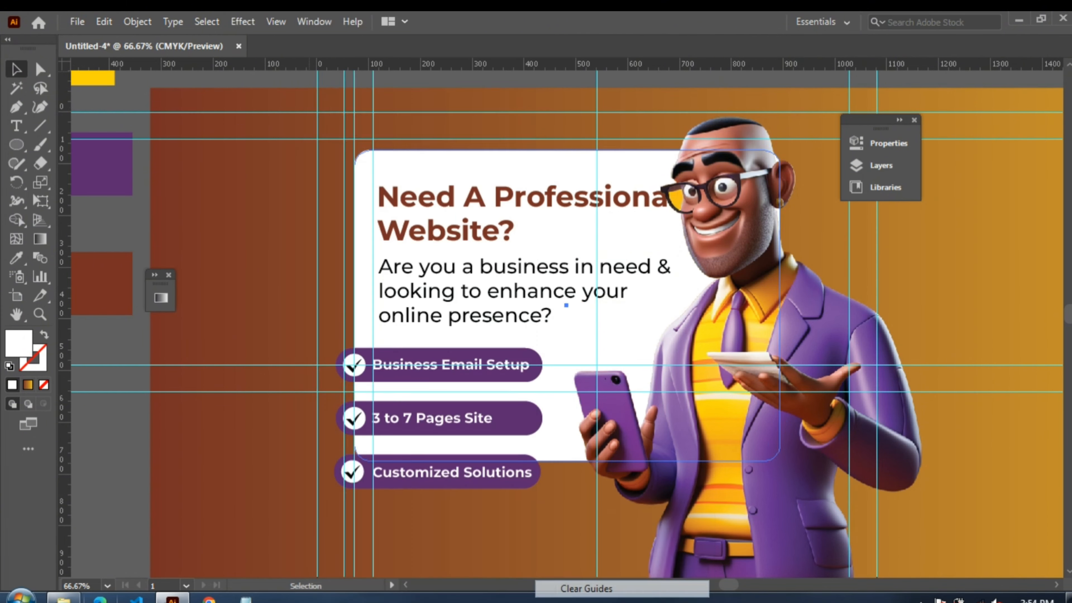
click(915, 120)
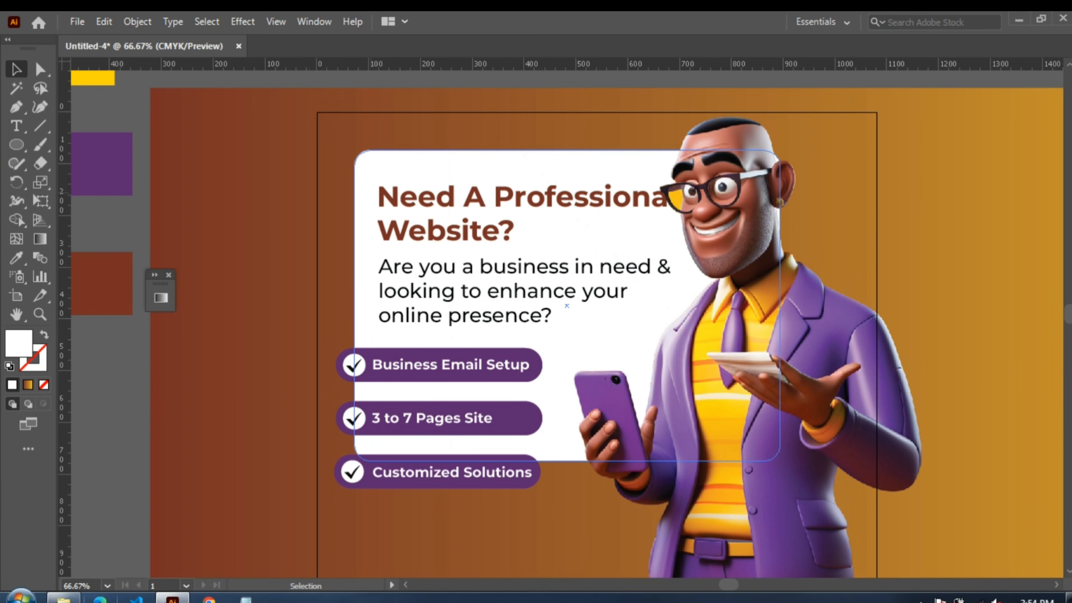
- Select the white panel behind the headline and bring back the Layers list with its objects expanded
click(591, 342)
key(ctrl+equal)
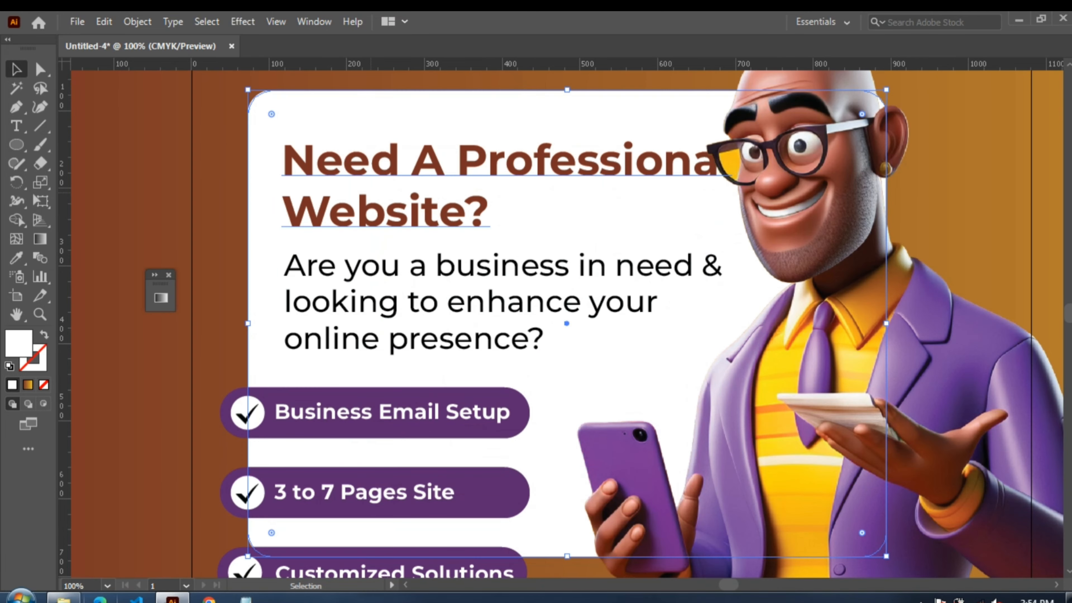
scroll(566, 323, up, 2)
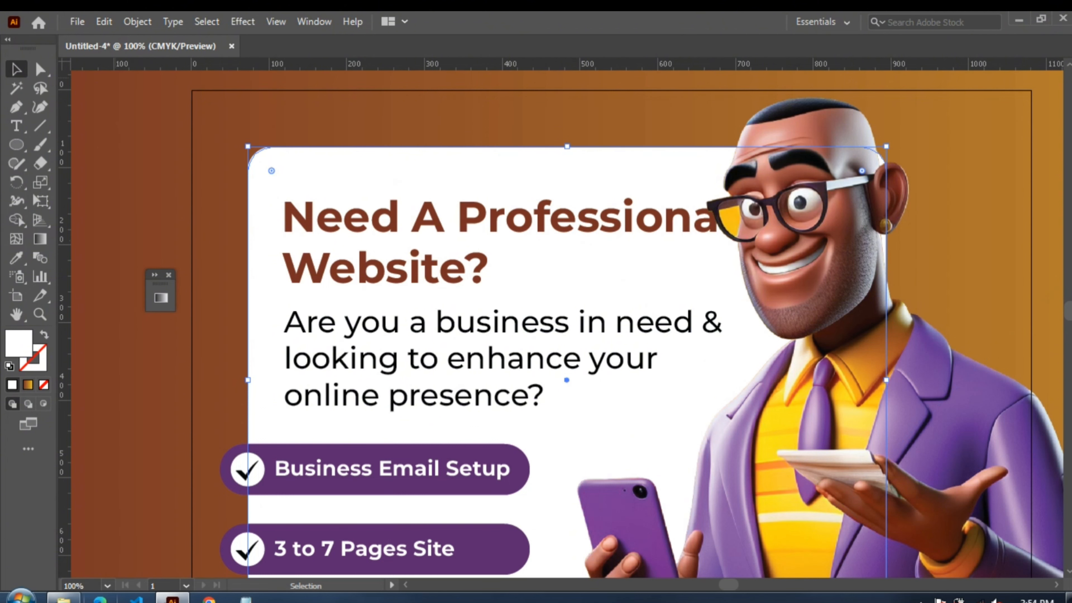
click(276, 22)
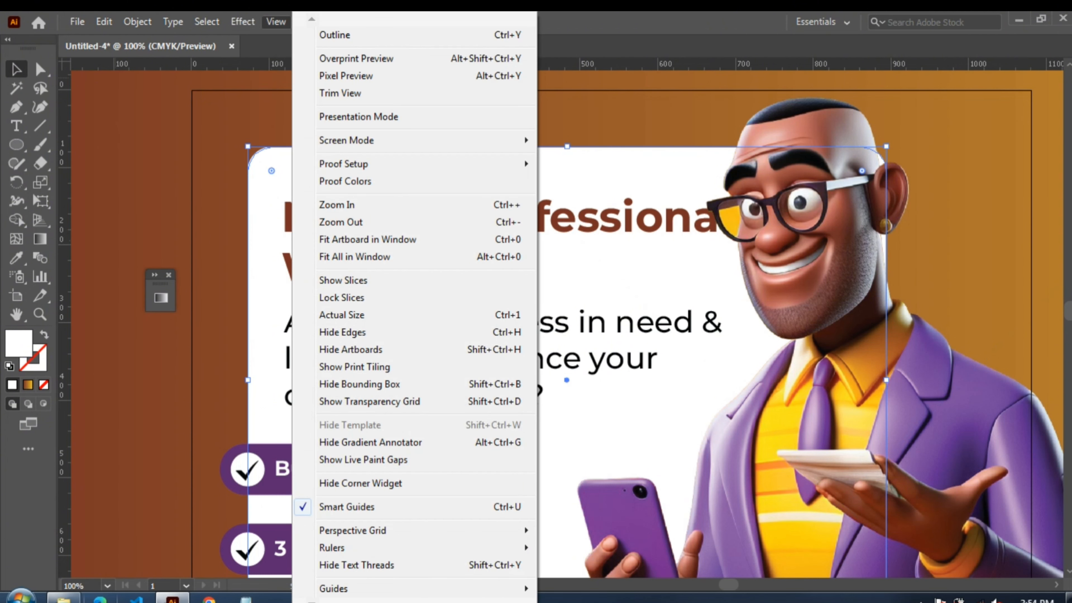
click(276, 21)
click(314, 21)
scroll(422, 492, down, 1)
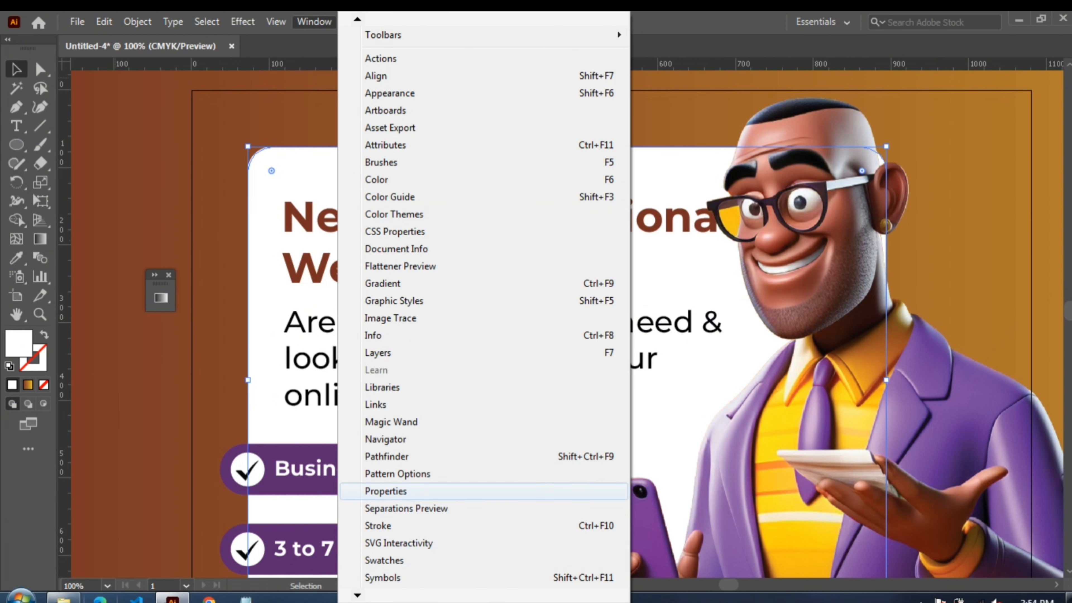
click(386, 491)
drag(804, 134, 970, 112)
click(878, 112)
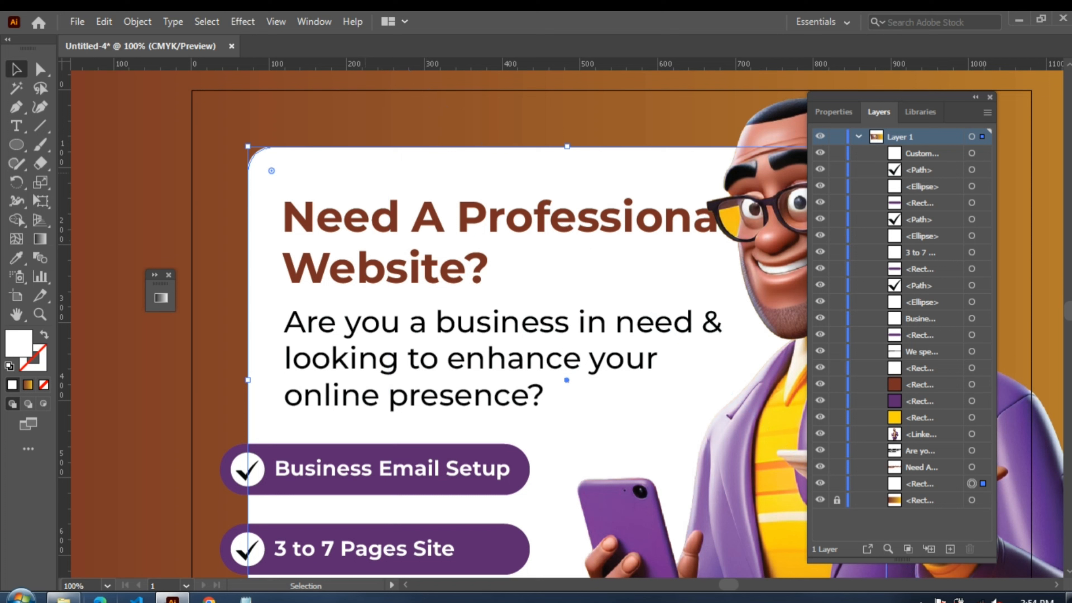
- Duplicate the white headline panel in place and lock the front copy
click(921, 484)
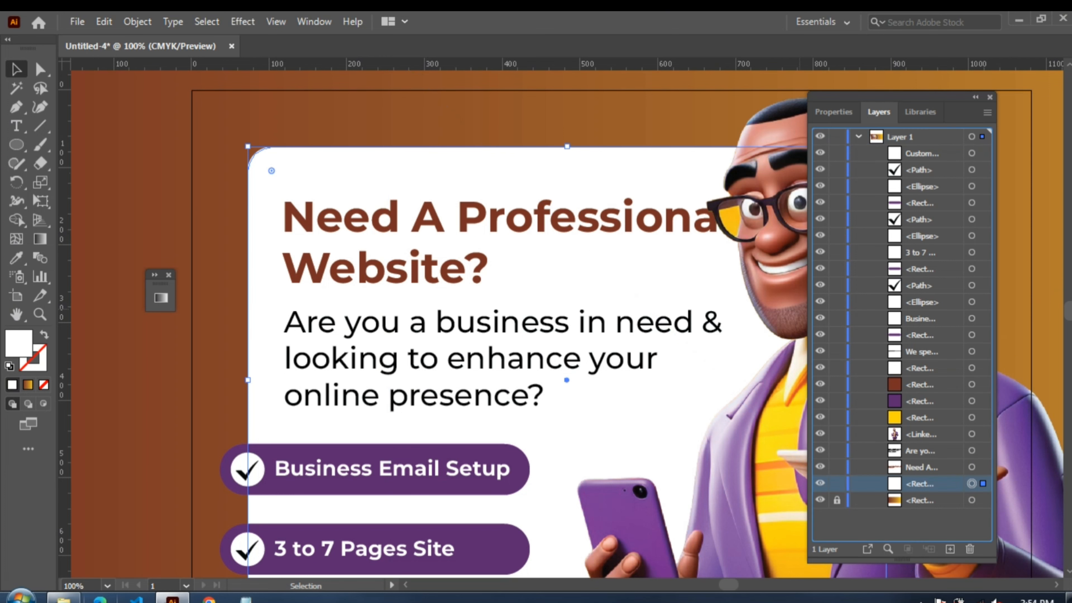
key(ctrl+f)
key(ctrl+2)
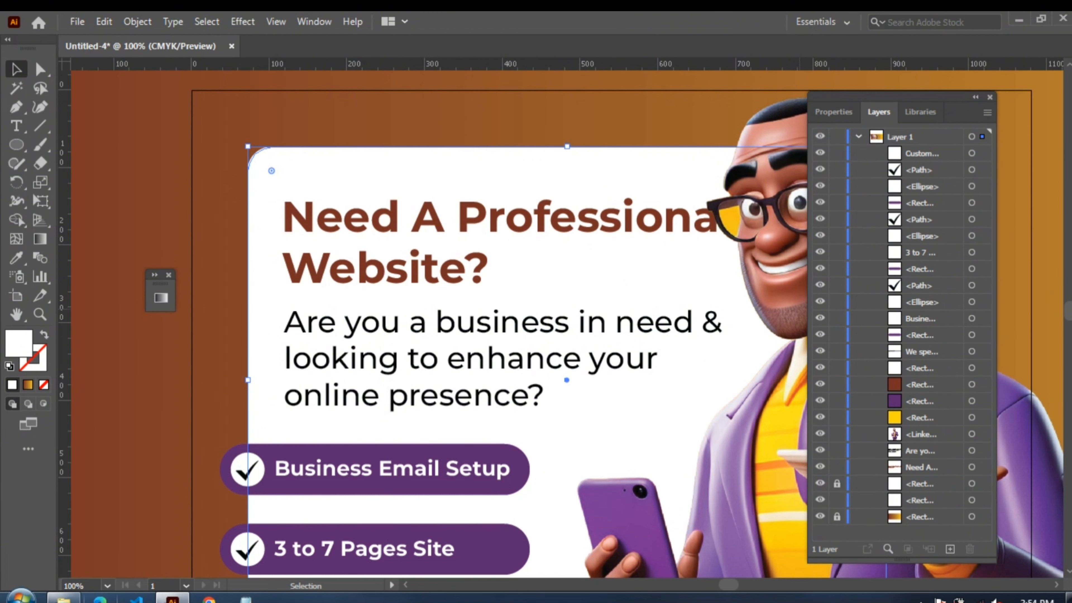
- Fill the unlocked back copy of the headline panel with near-black #020202 and check it by briefly hiding the white panel
click(264, 240)
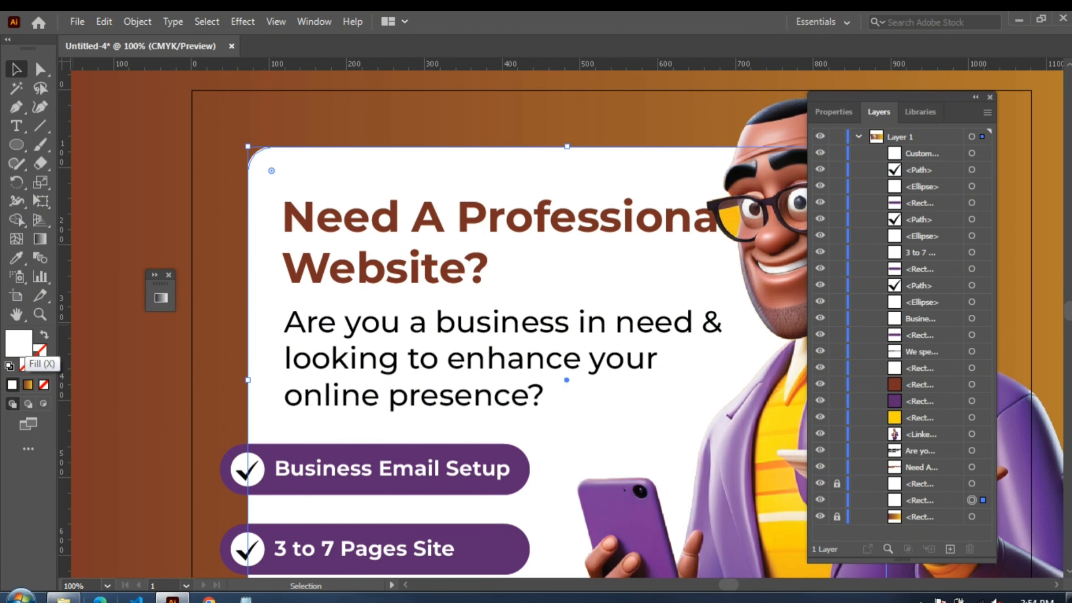
double_click(37, 359)
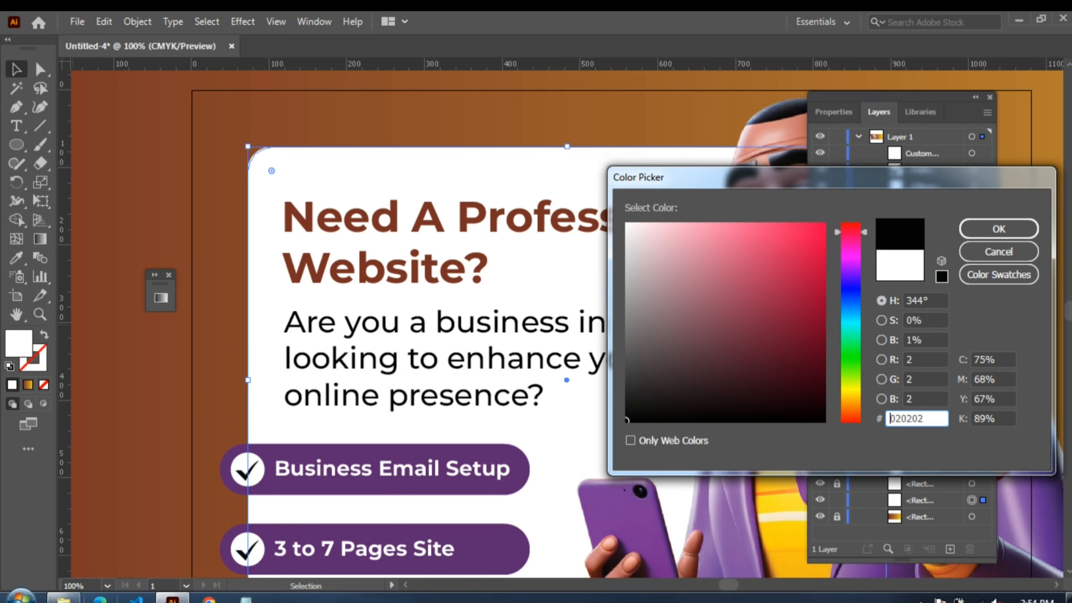
key(Return)
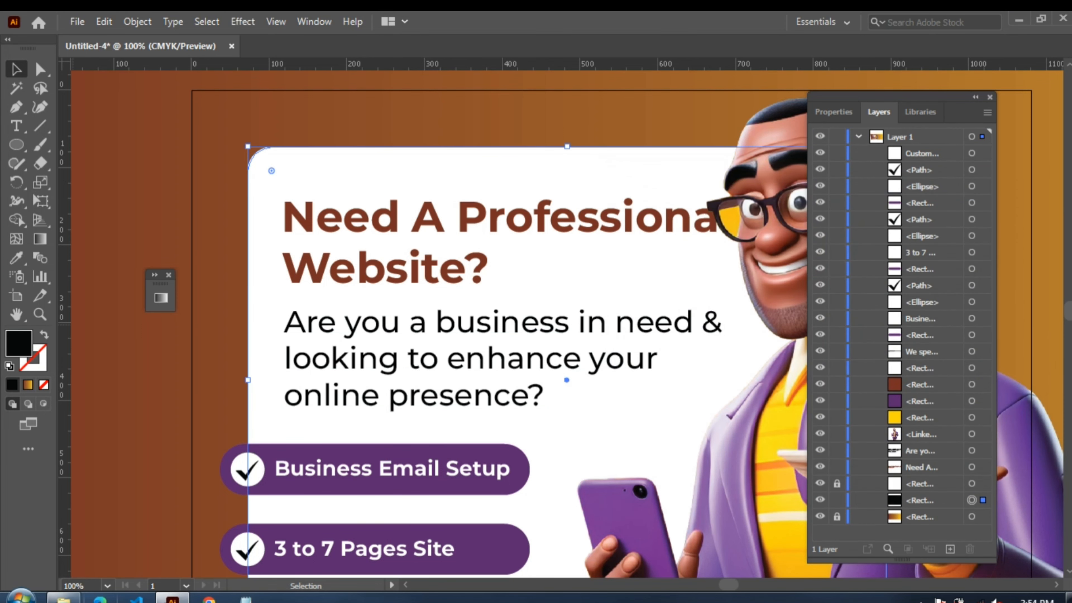
click(820, 483)
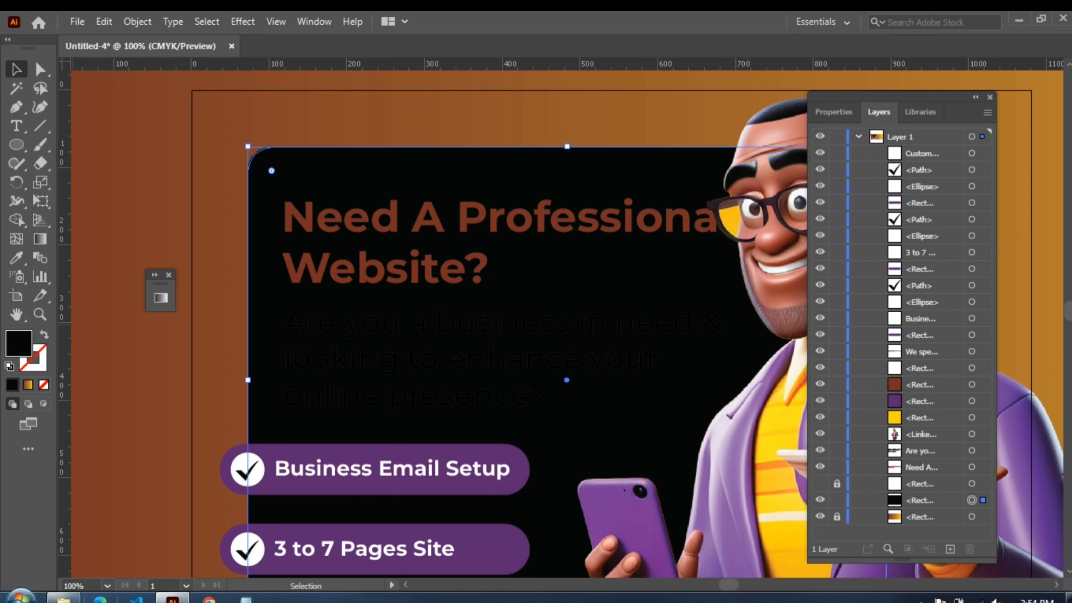
click(820, 484)
- Hide the white headline panel and apply a Gaussian Blur to the black copy beneath it for a soft shadow
click(275, 21)
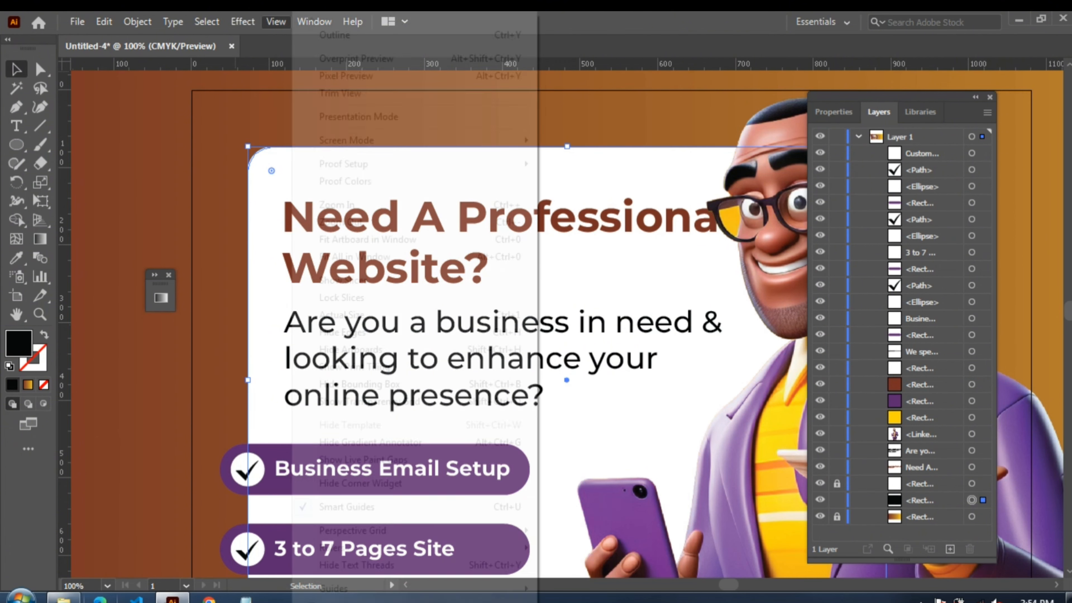
click(793, 289)
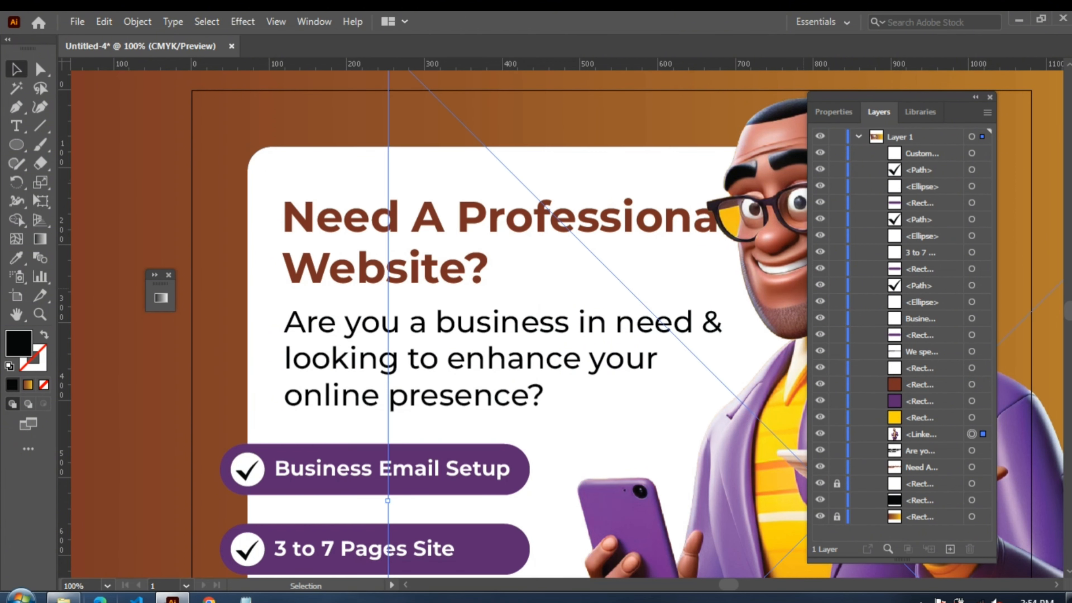
click(266, 270)
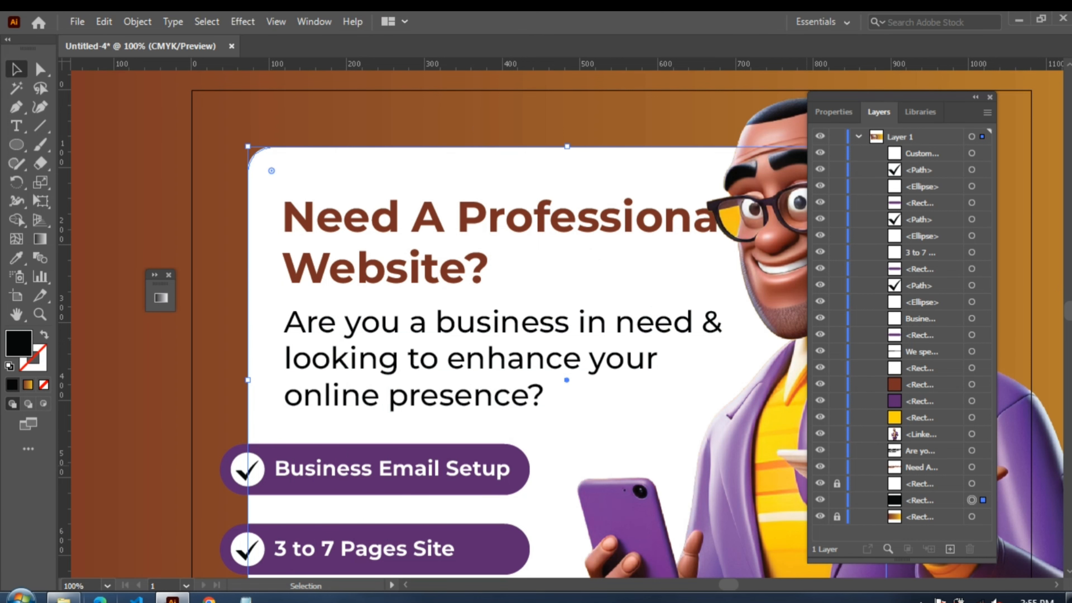
click(820, 484)
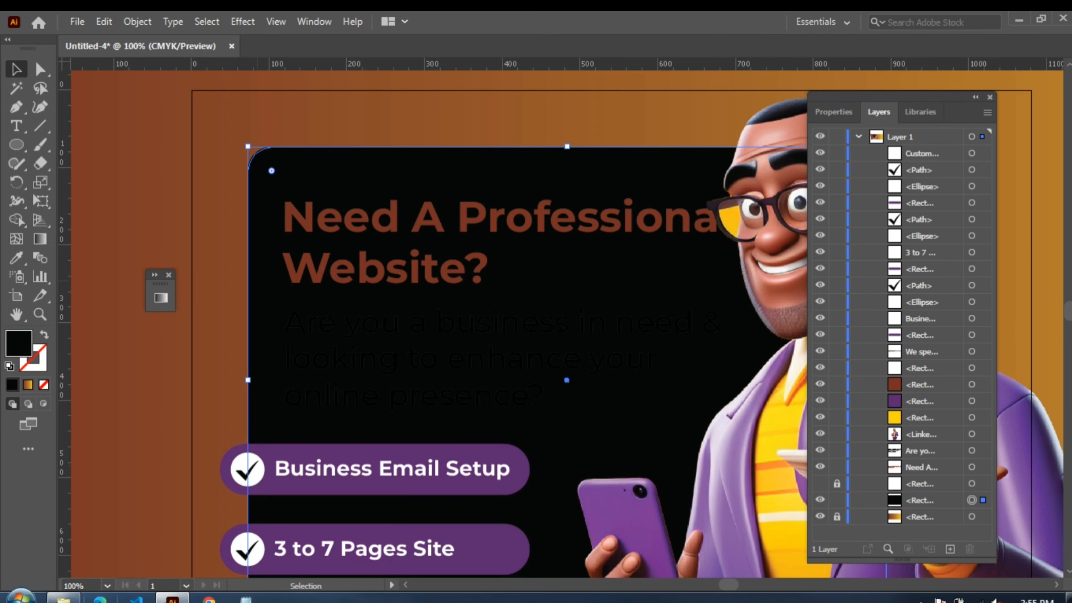
click(243, 21)
mouse_move(262, 346)
click(511, 347)
drag(739, 355, 756, 354)
click(756, 391)
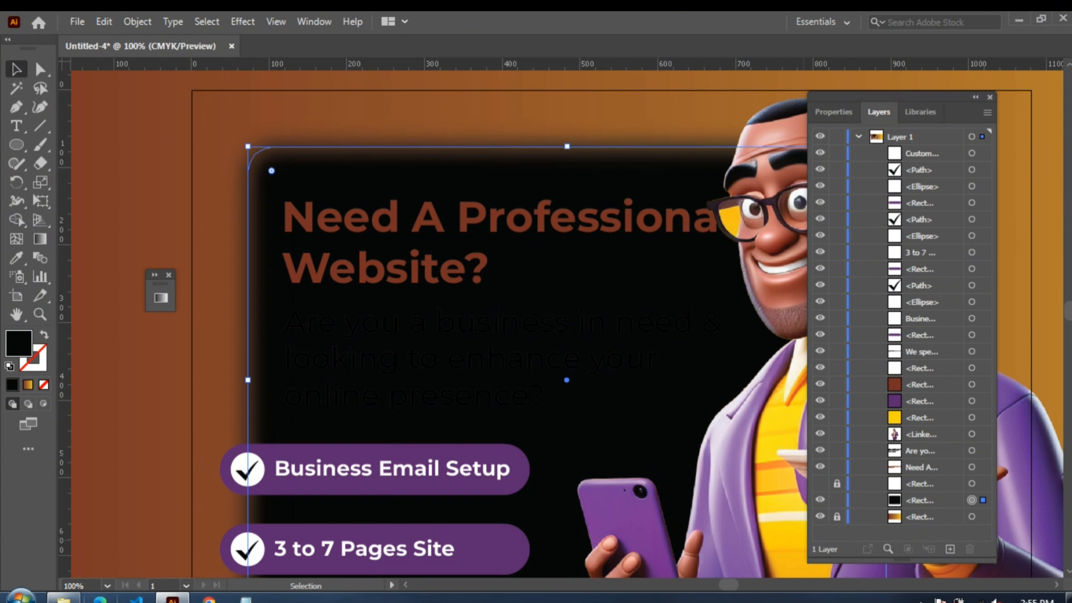
- Show the white headline panel again and lock the blurred black copy behind it
click(821, 484)
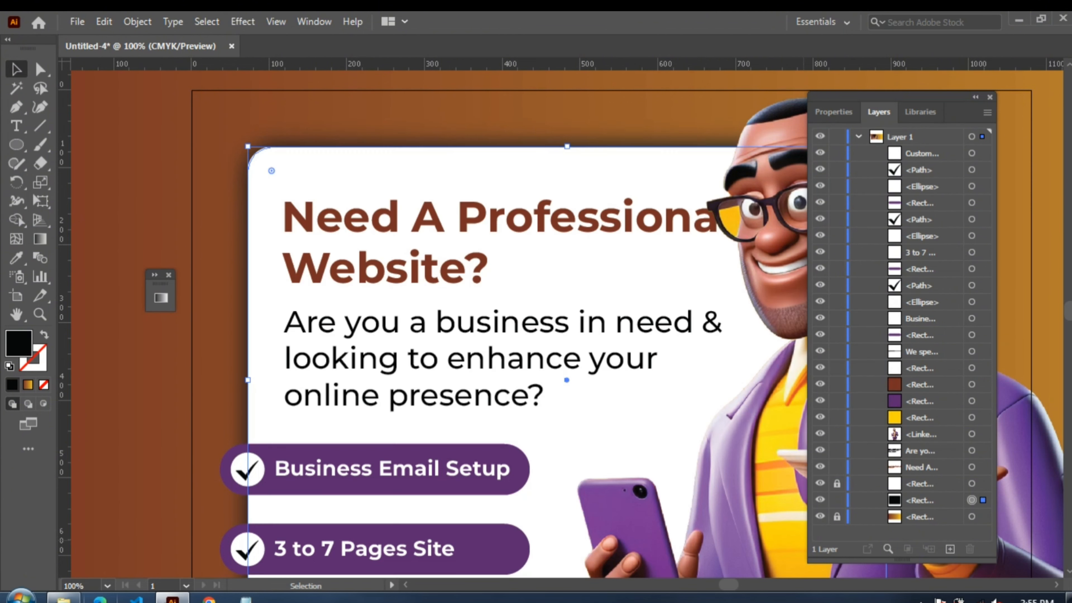
click(145, 216)
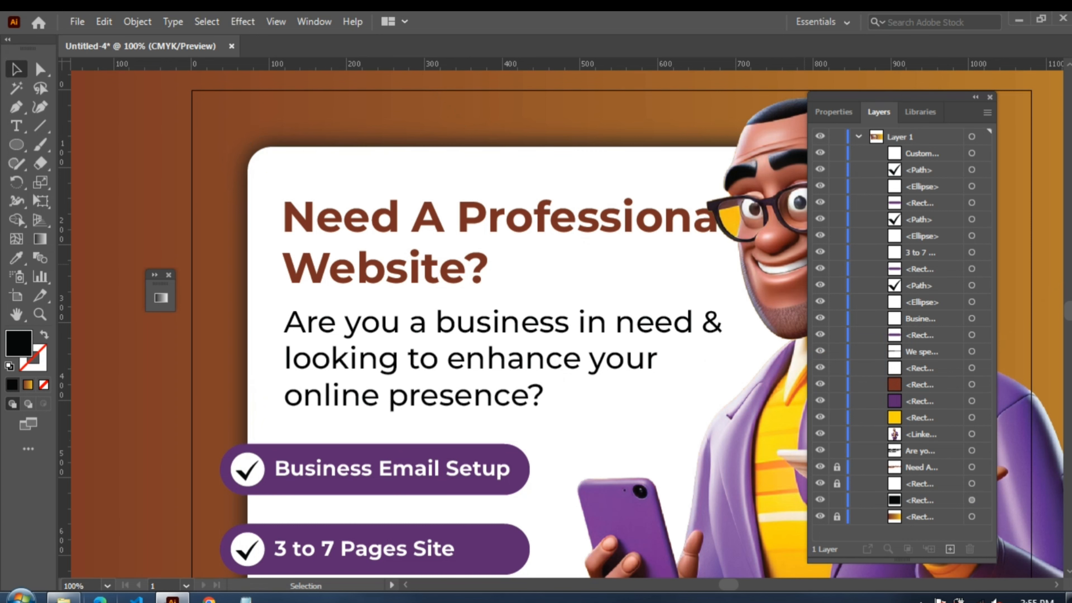
click(836, 500)
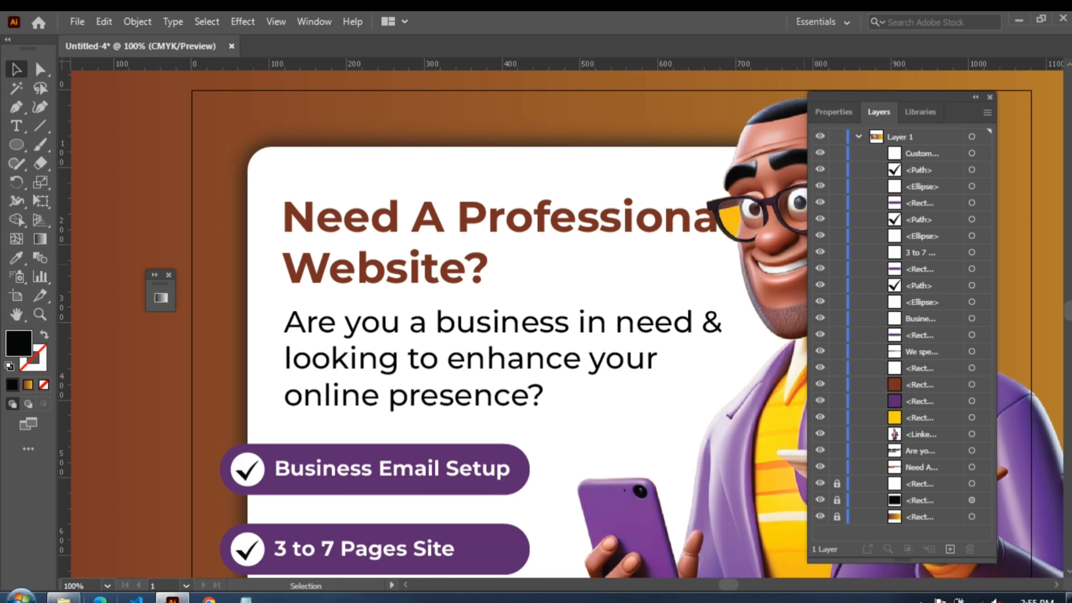